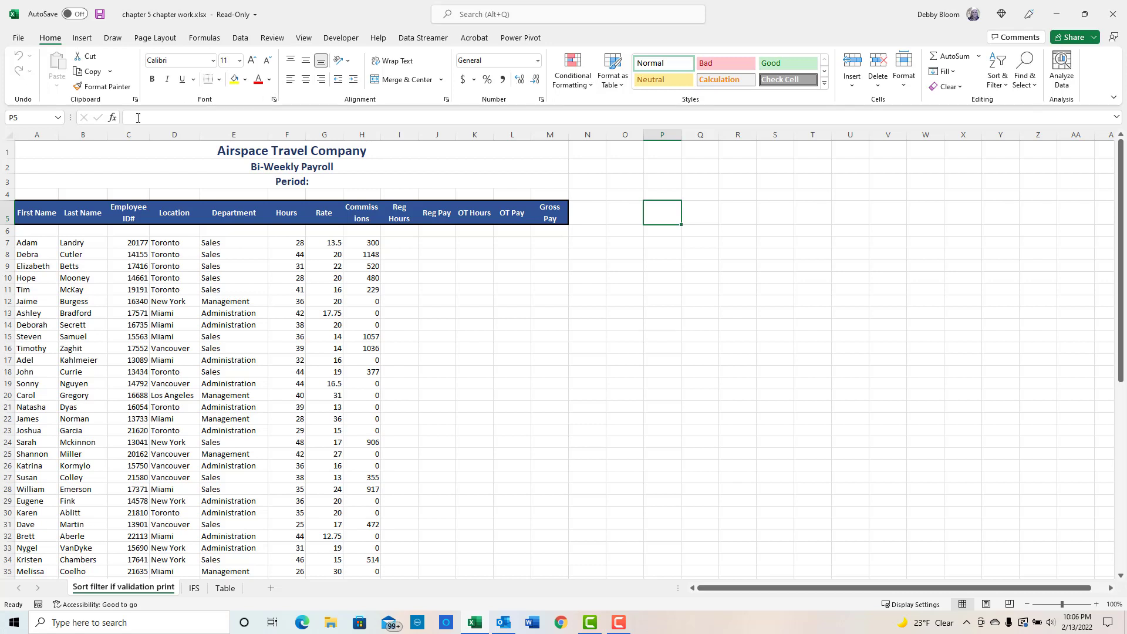
- Browse the new-workbook templates and search the online templates for workout log
click(18, 40)
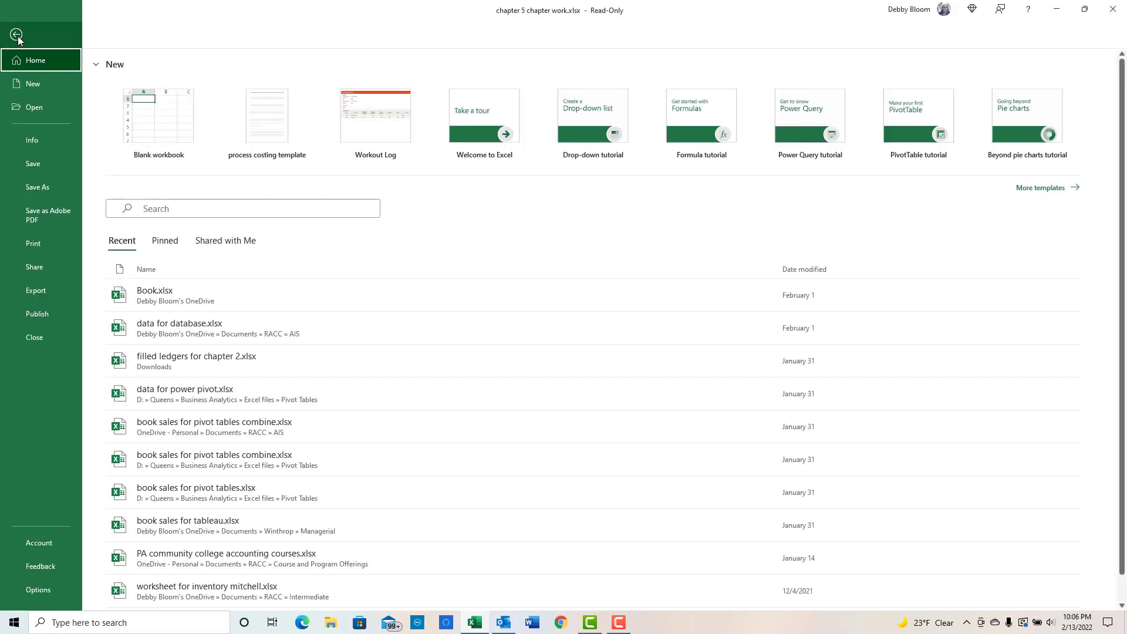
click(33, 85)
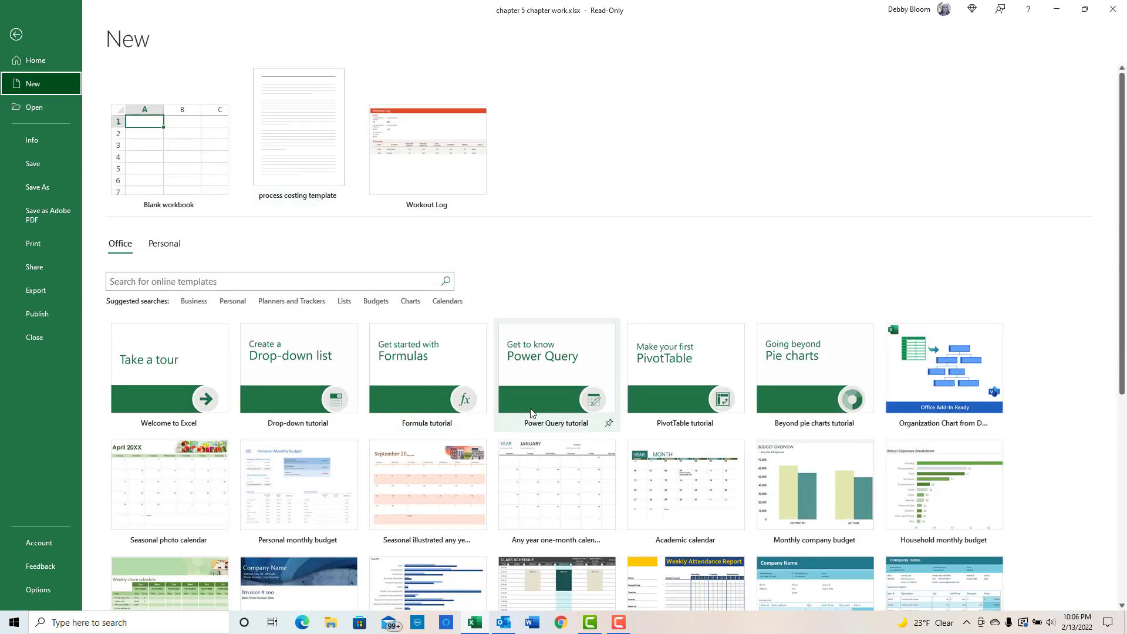
scroll(532, 412, down, 3)
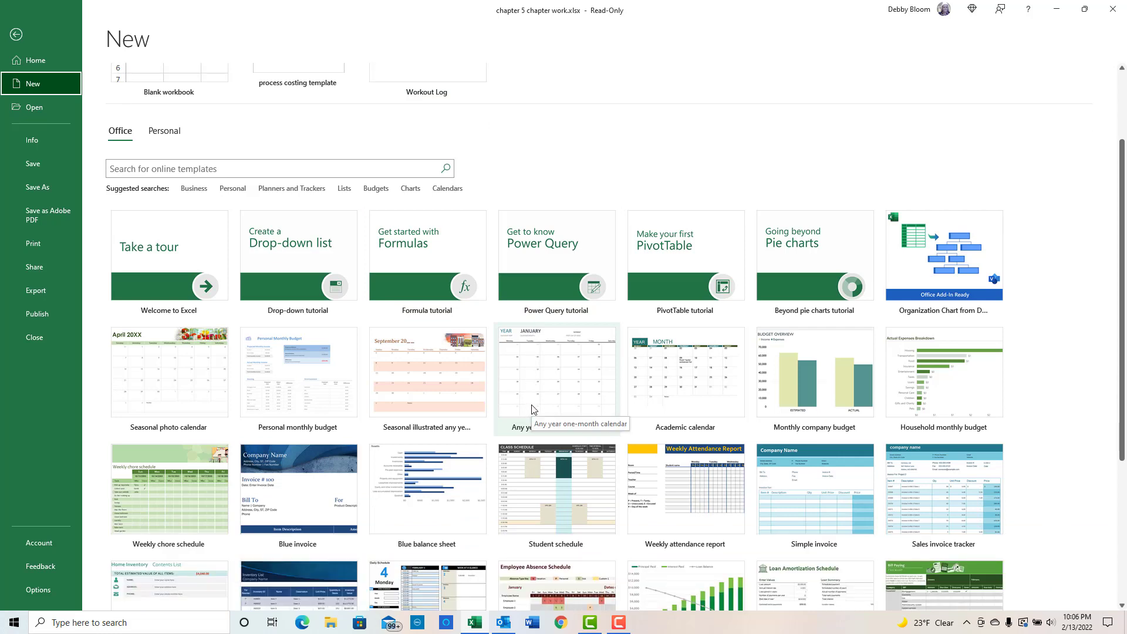
scroll(532, 409, down, 2)
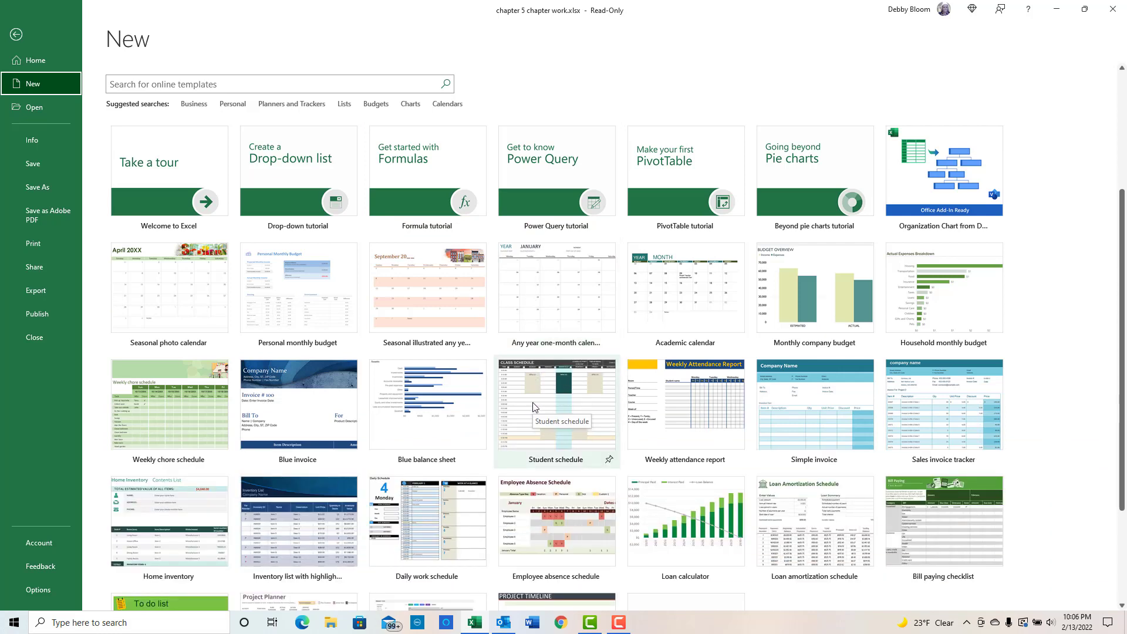
scroll(533, 408, up, 4)
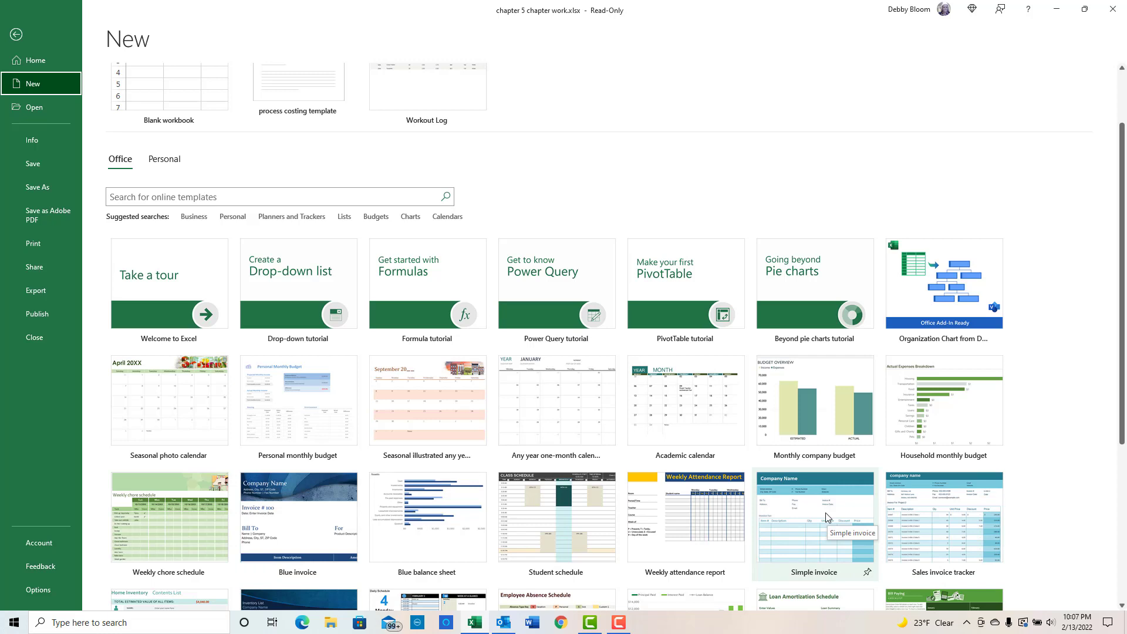
click(224, 195)
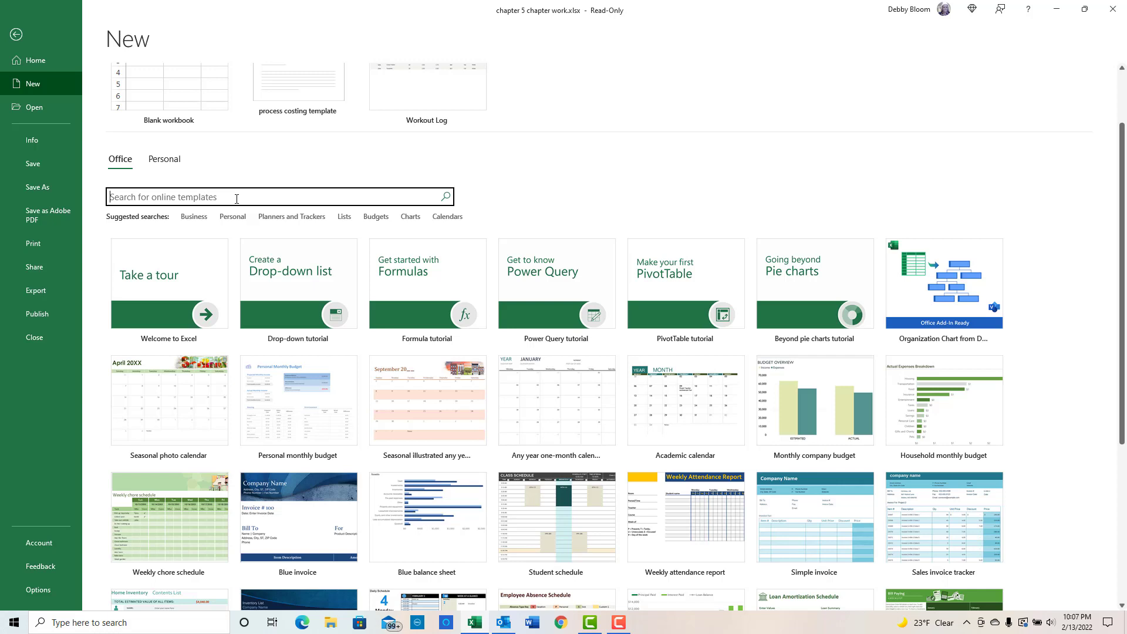
text(workout log)
key(Return)
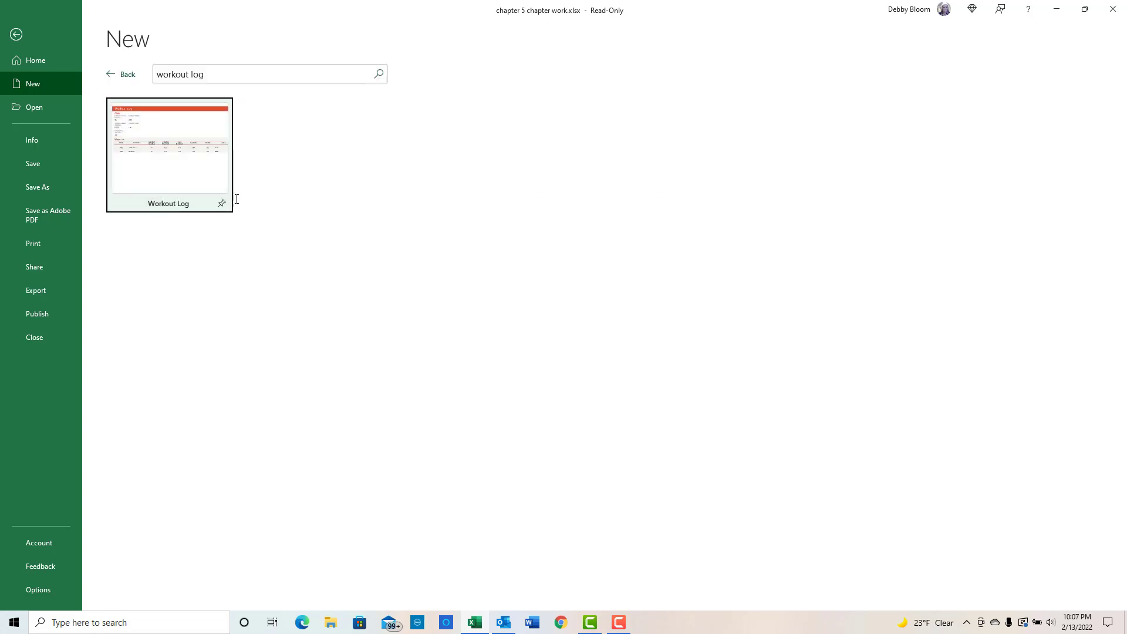
- Create a new workbook from the Workout Log template and minimize its window
click(148, 162)
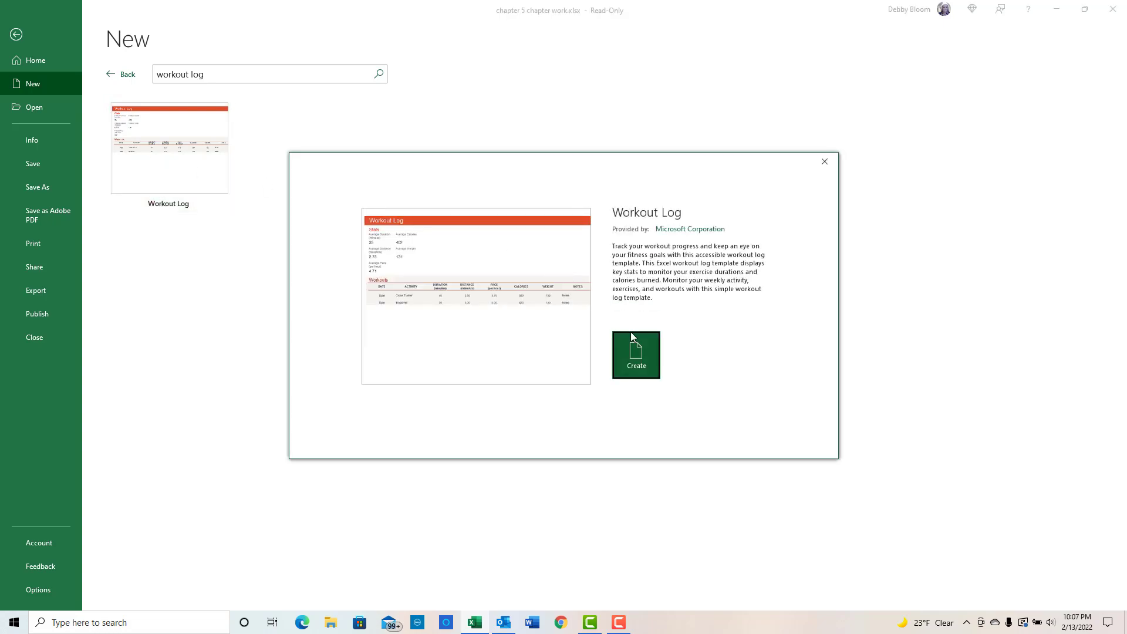
click(636, 345)
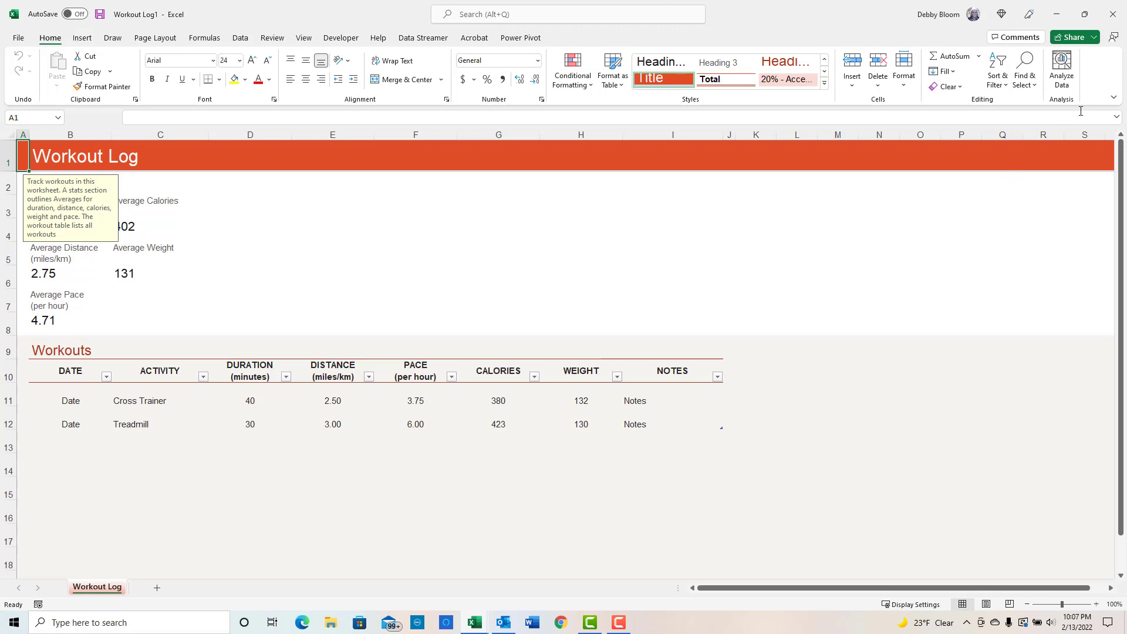
click(1055, 18)
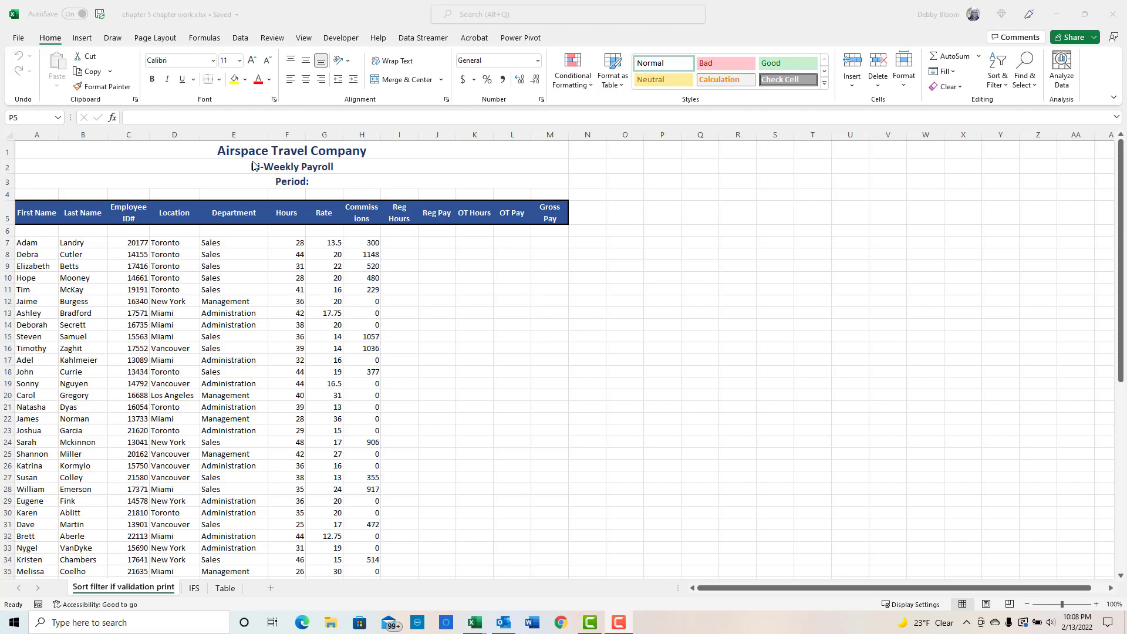
- Review the file types available for saving a copy of the payroll workbook, without saving
click(18, 37)
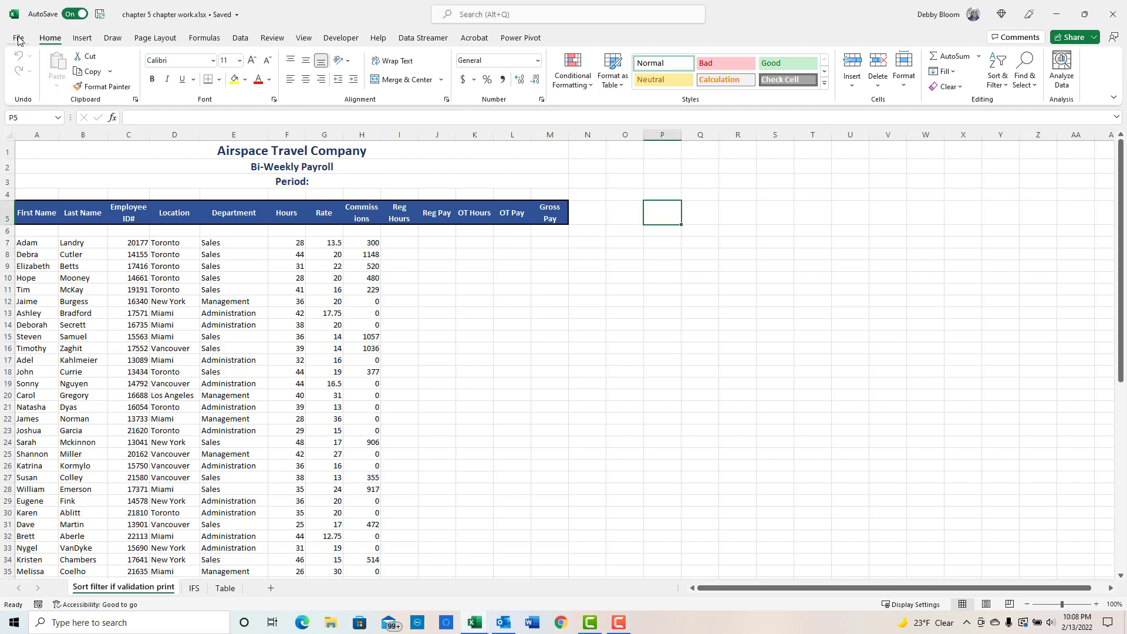
click(19, 40)
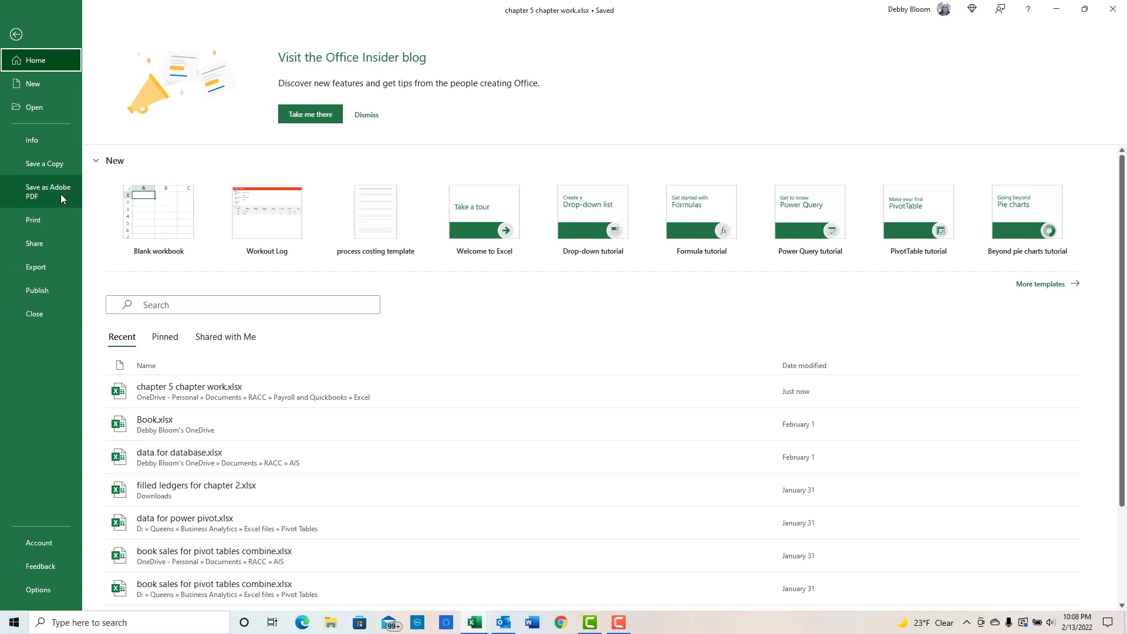
click(51, 163)
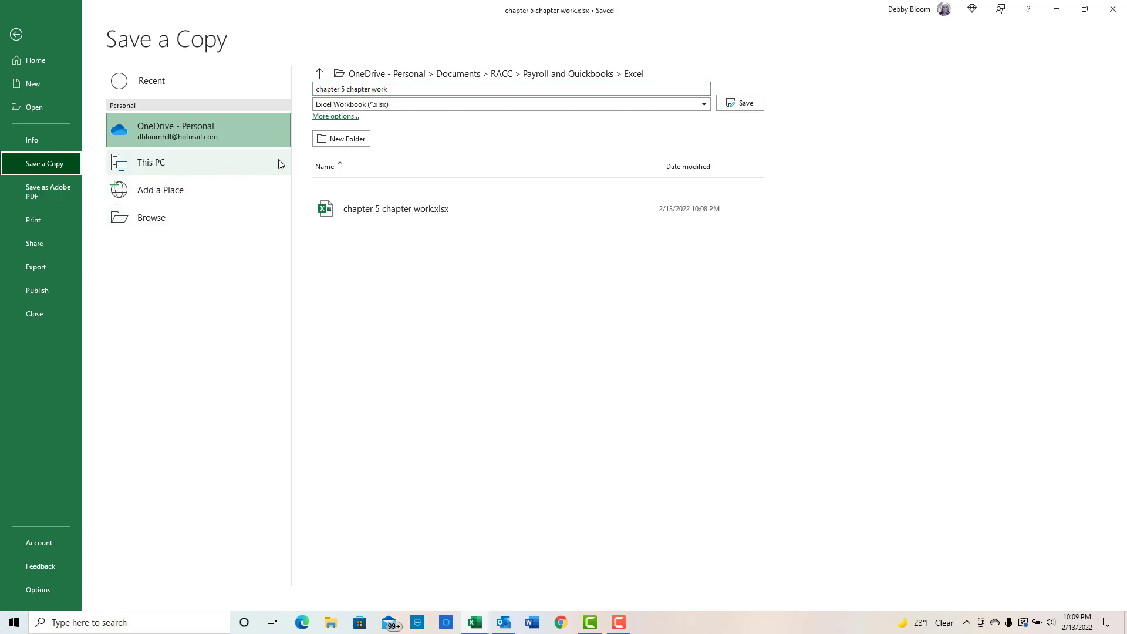
click(439, 105)
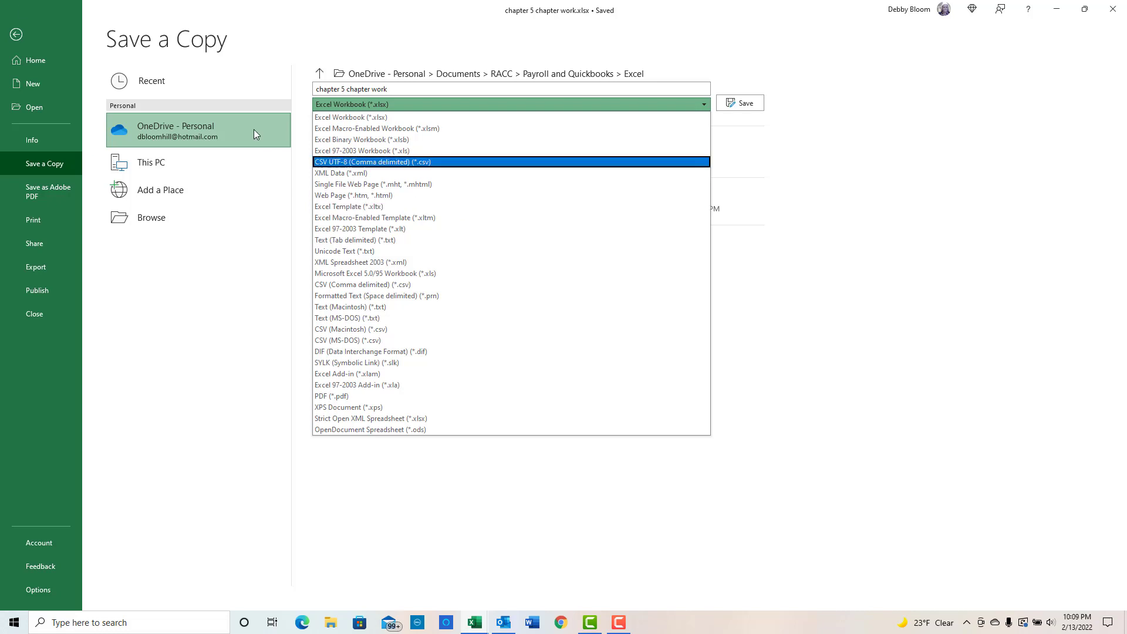
click(18, 35)
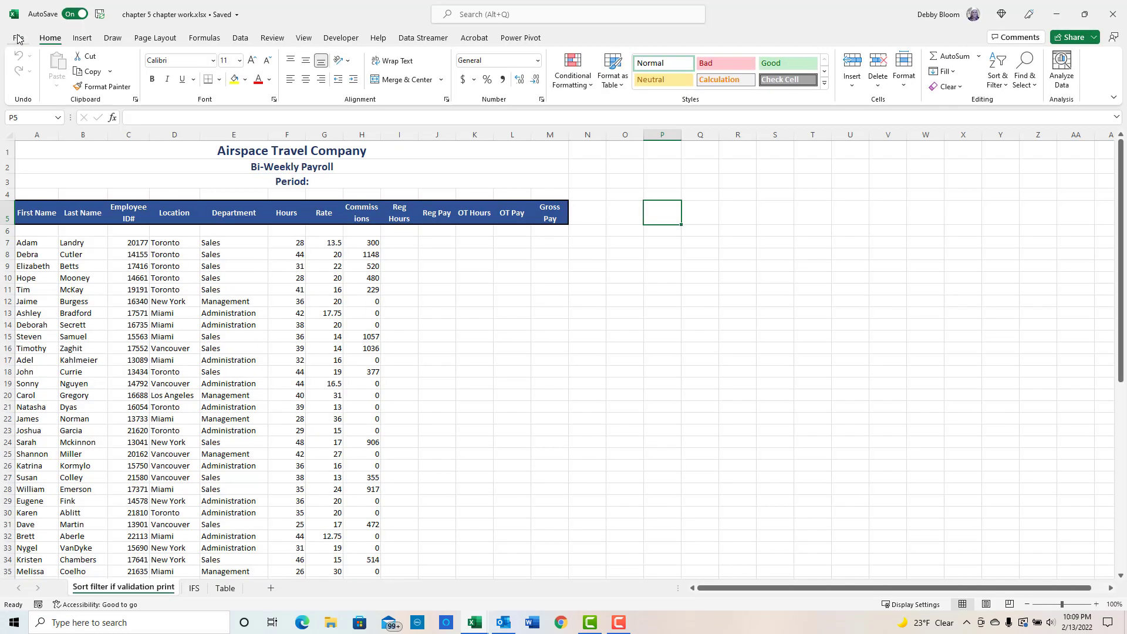
- View the personal templates in the new-workbook gallery and return to the worksheet
click(19, 38)
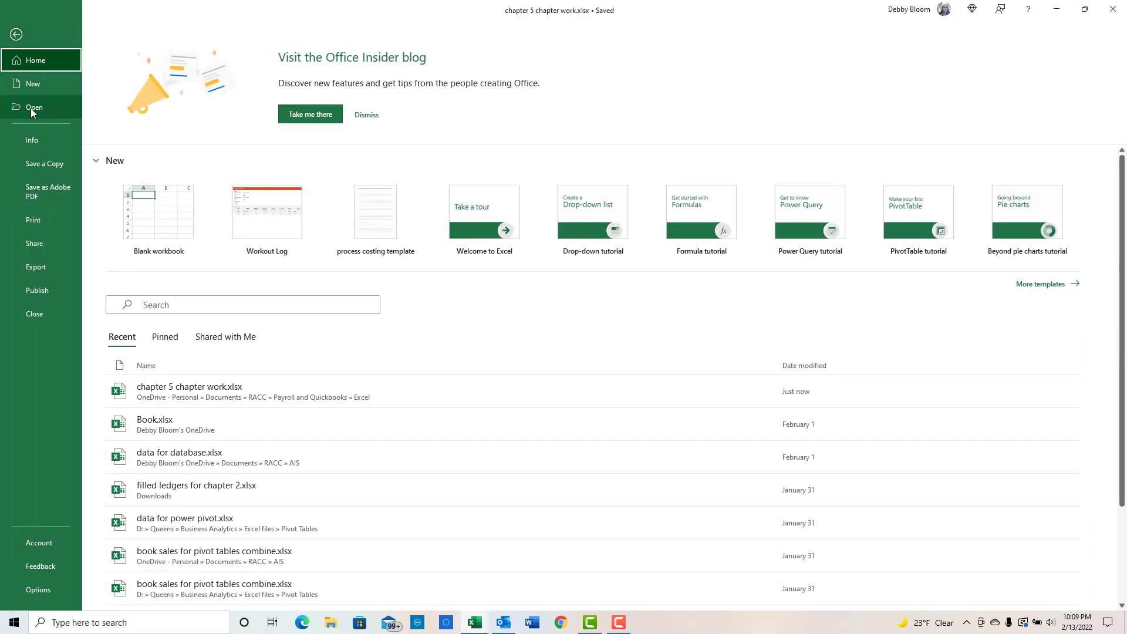
click(33, 90)
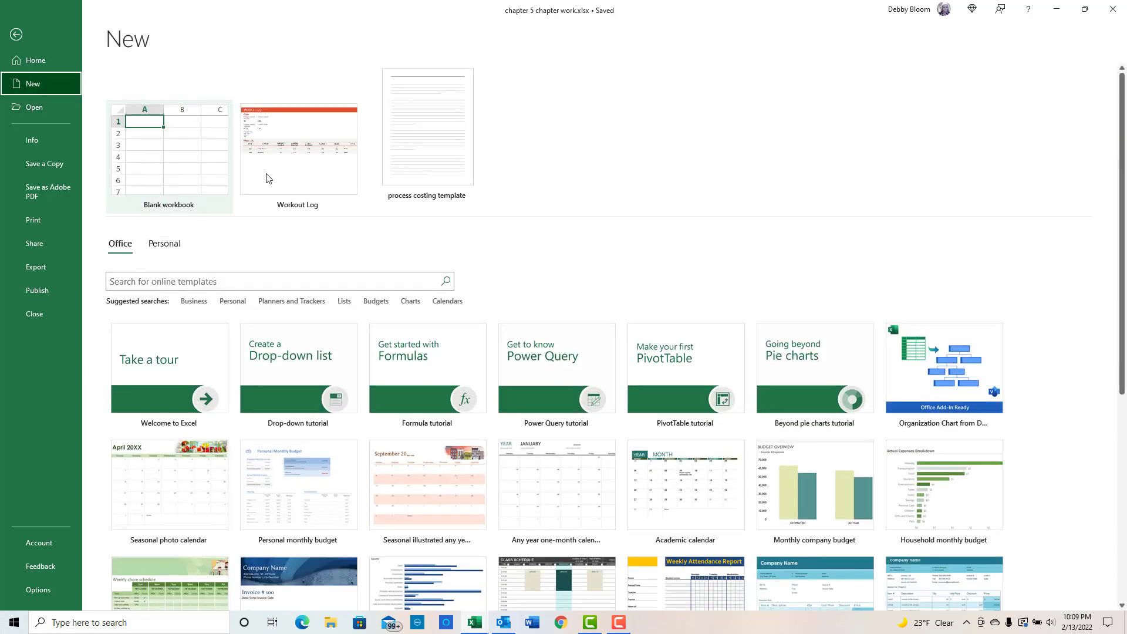
click(165, 245)
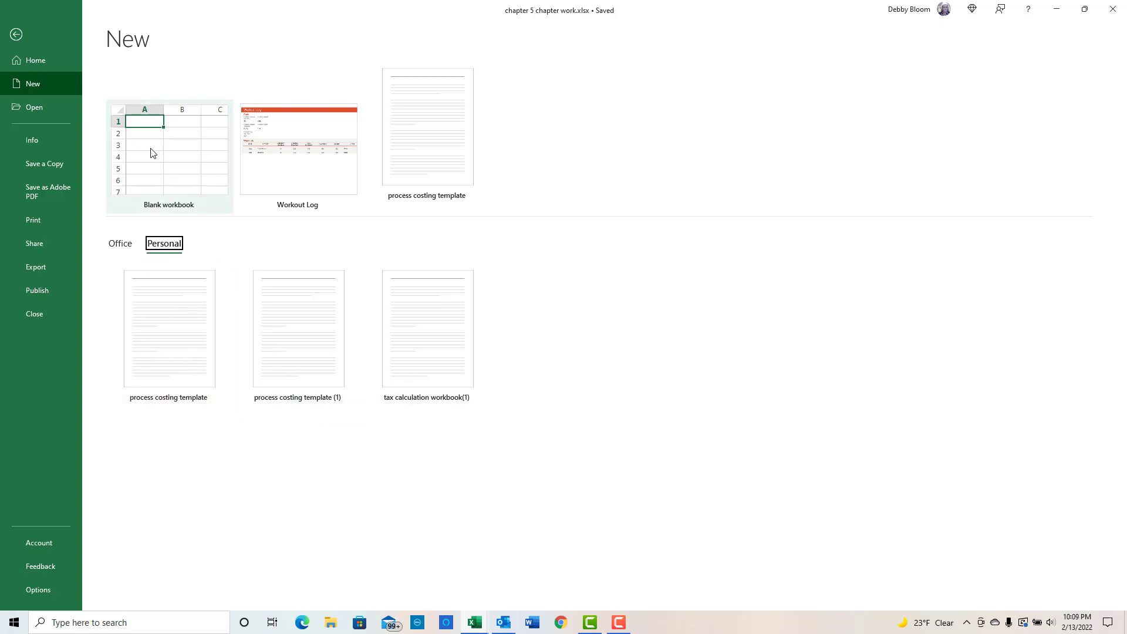
click(16, 36)
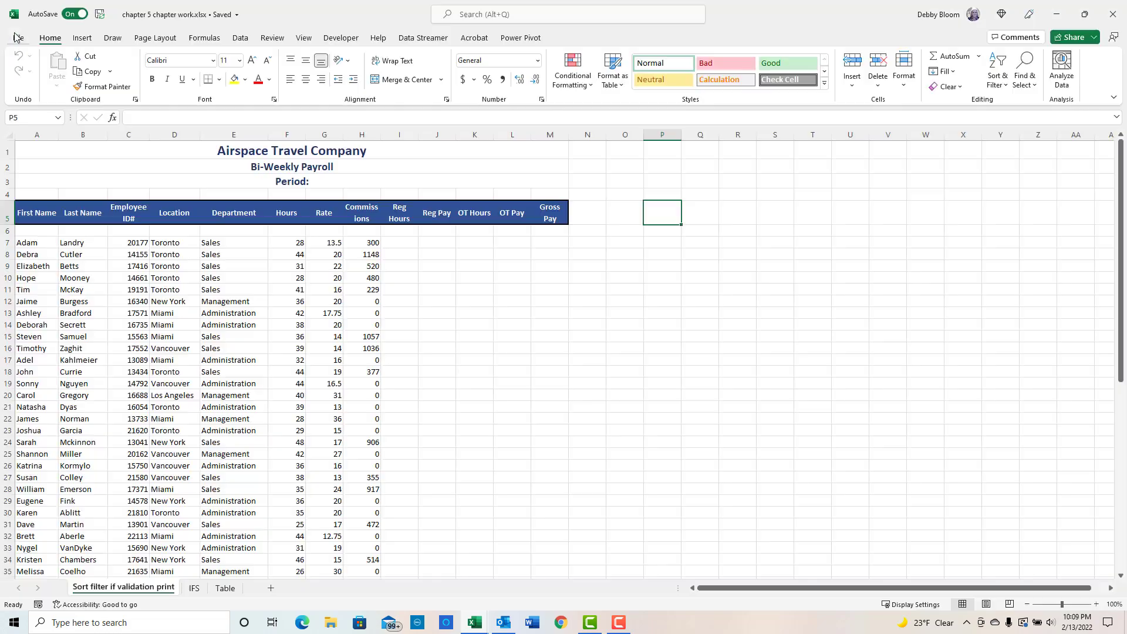
- Turn the worksheet gridlines off and back on
click(73, 151)
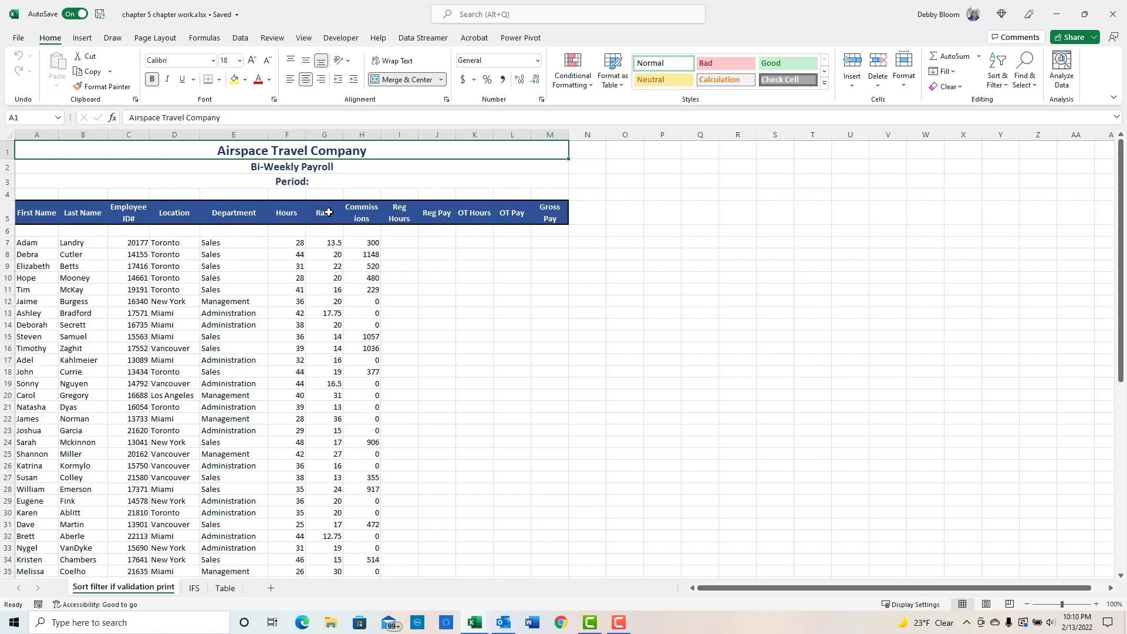
click(302, 38)
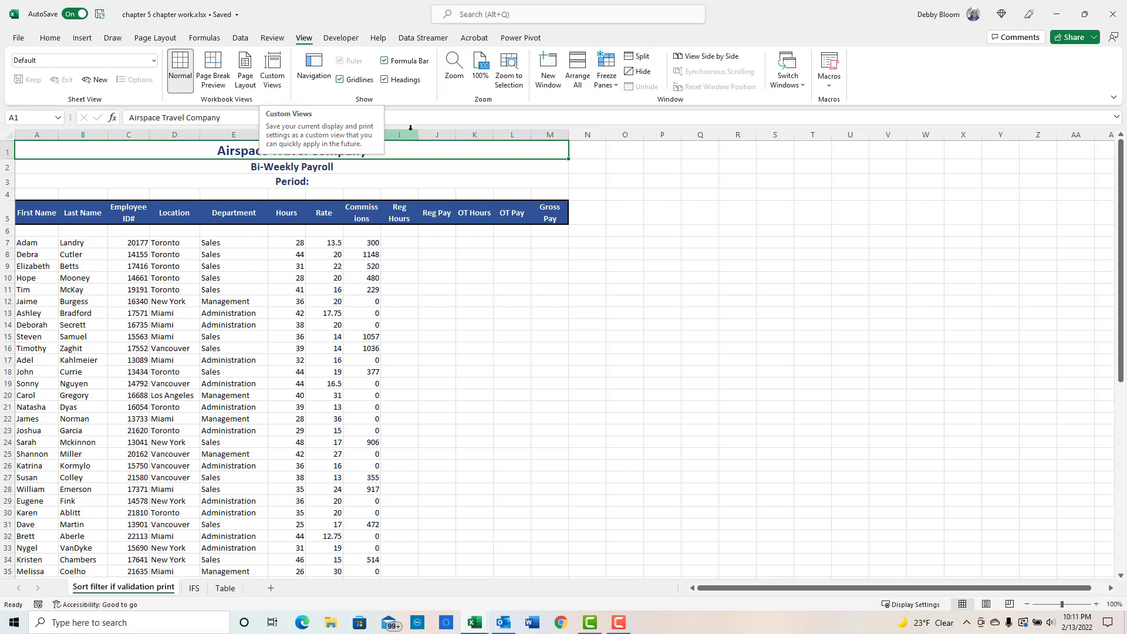
click(340, 80)
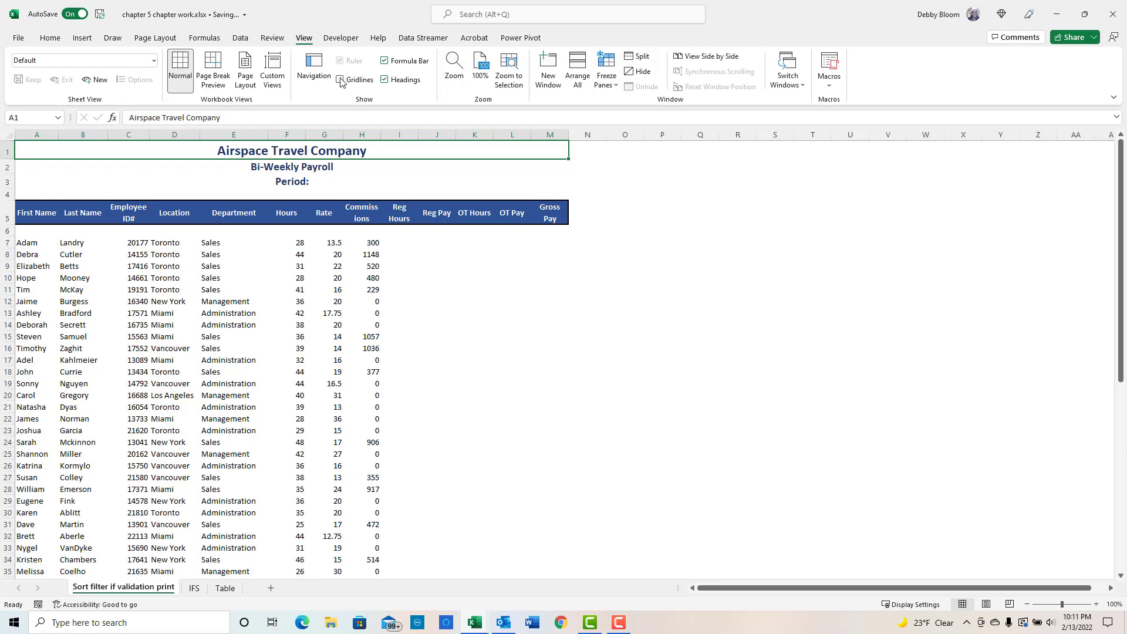
click(341, 80)
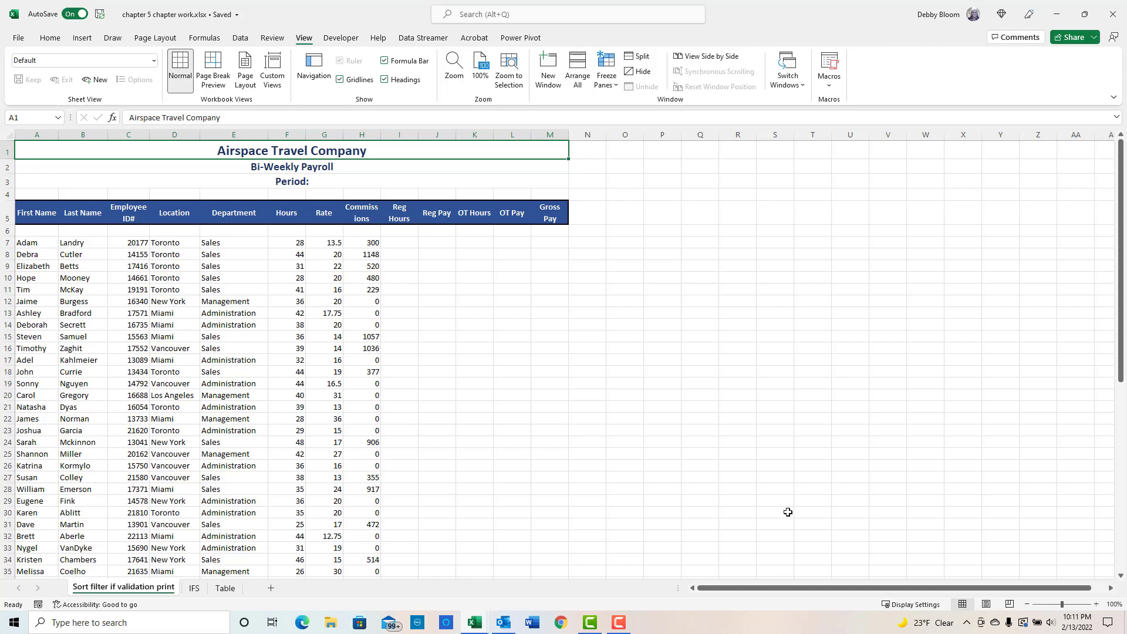
click(1112, 589)
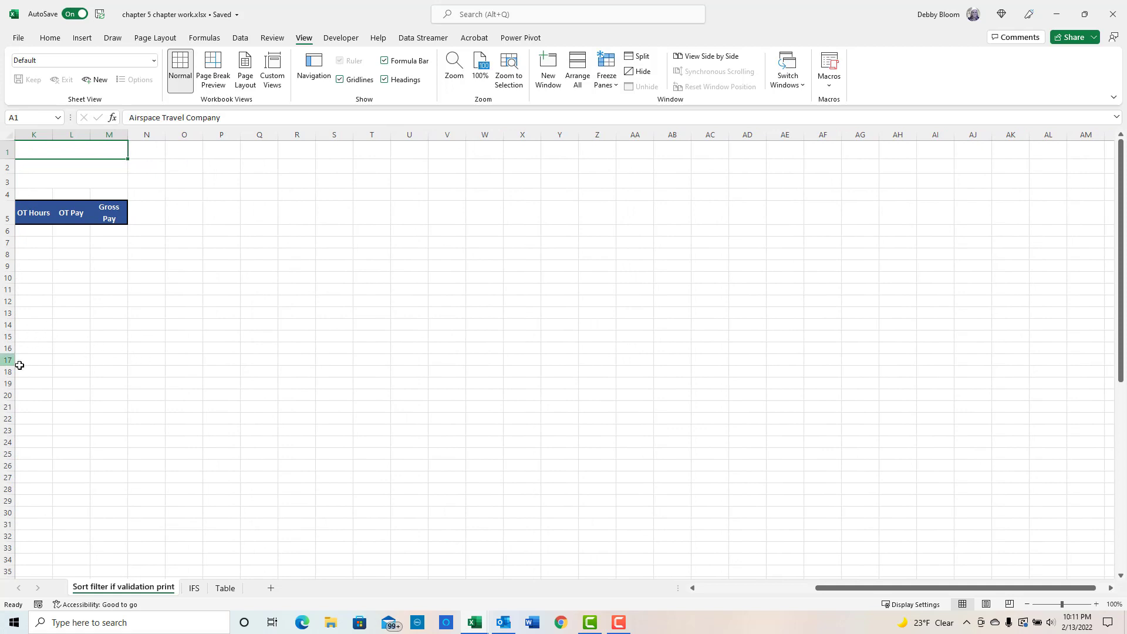
drag(944, 588, 776, 581)
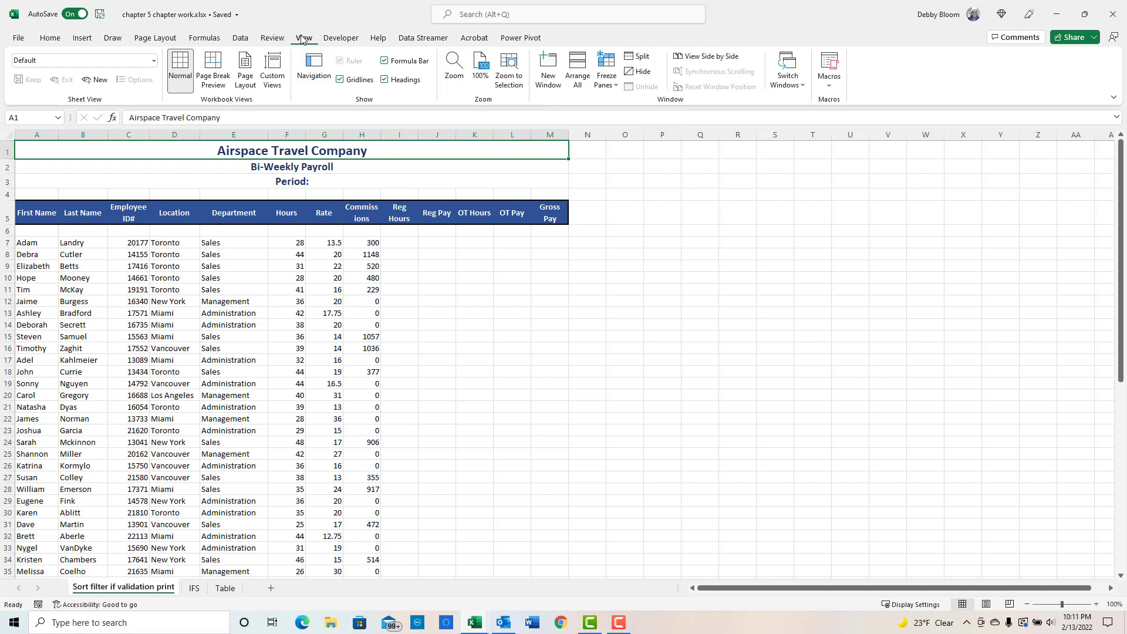
click(613, 84)
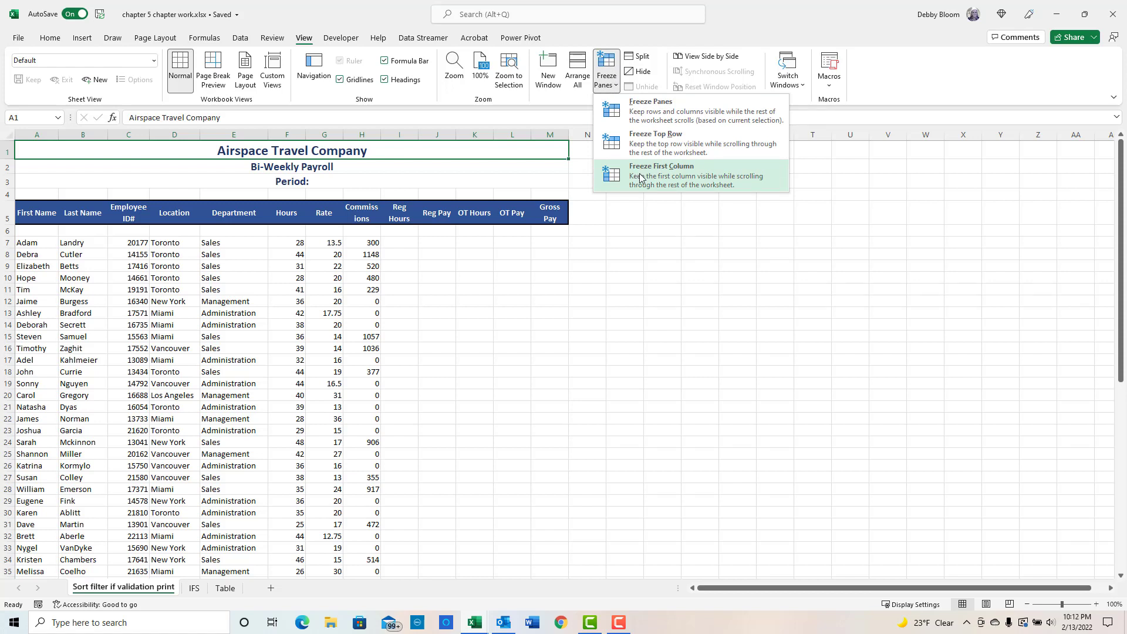
click(78, 233)
scroll(803, 282, down, 5)
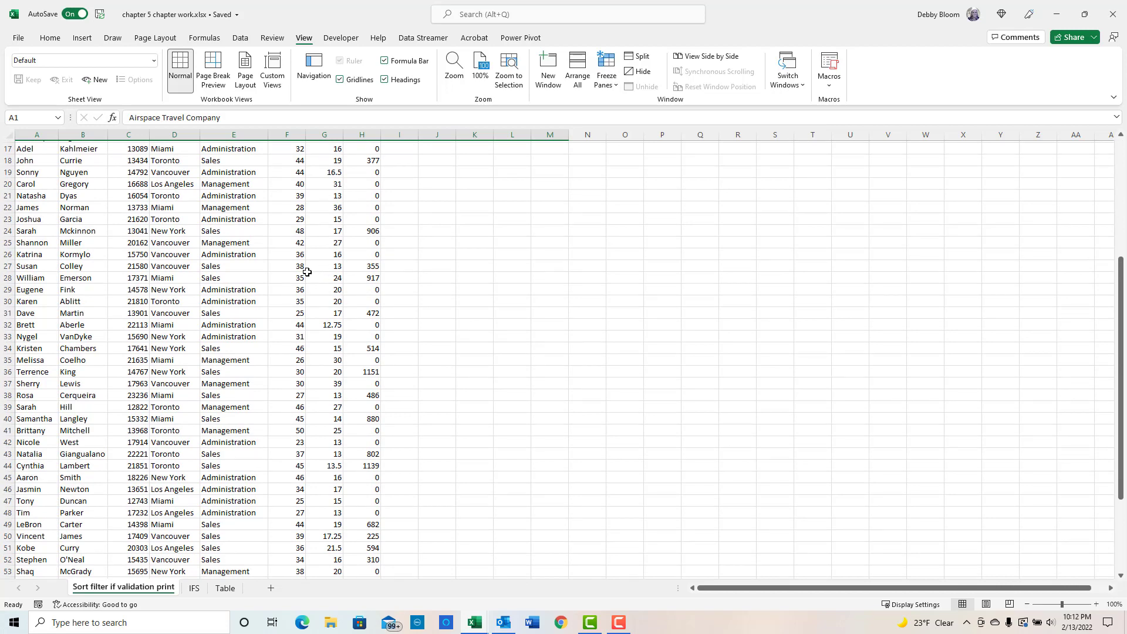
scroll(305, 270, up, 5)
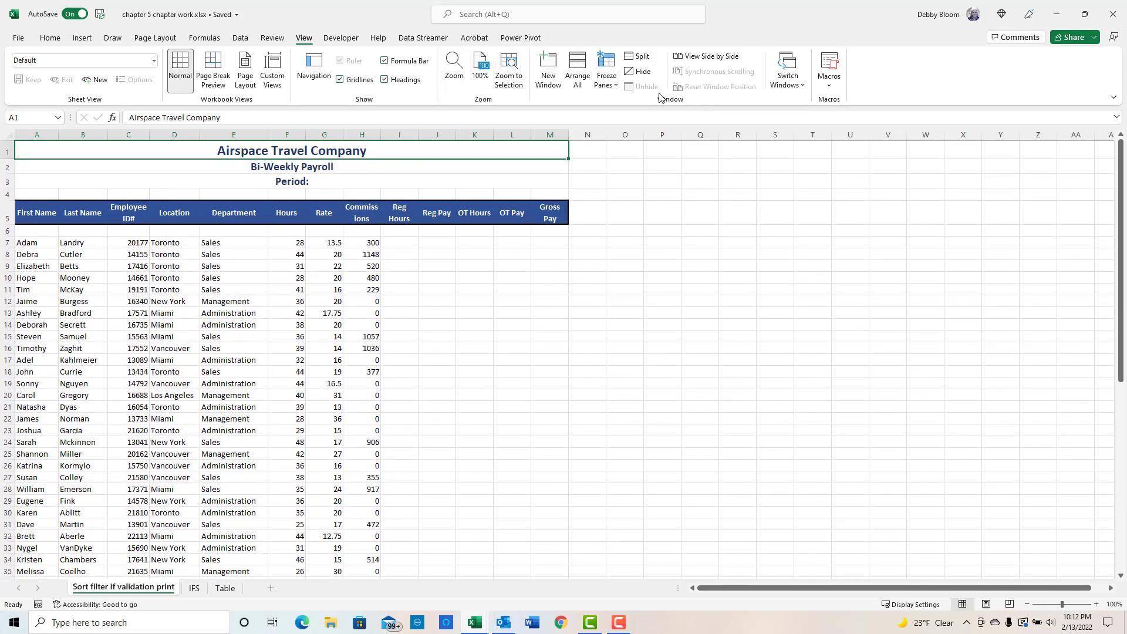
click(611, 86)
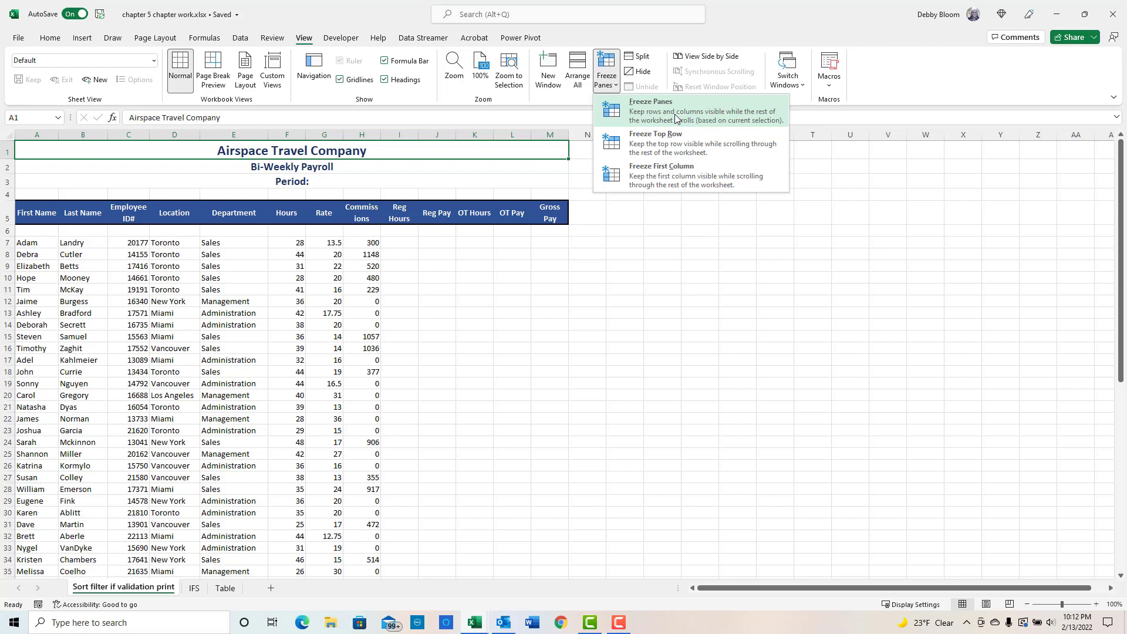
click(130, 230)
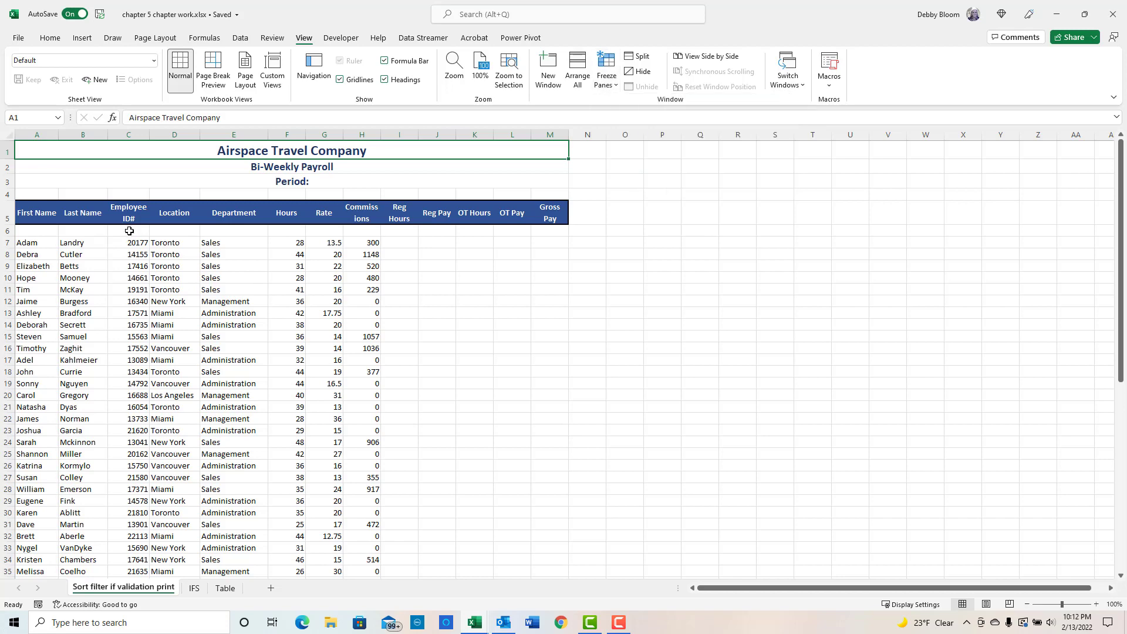
- Freeze panes at cell C6 to keep the header rows and name columns visible while scrolling
click(129, 233)
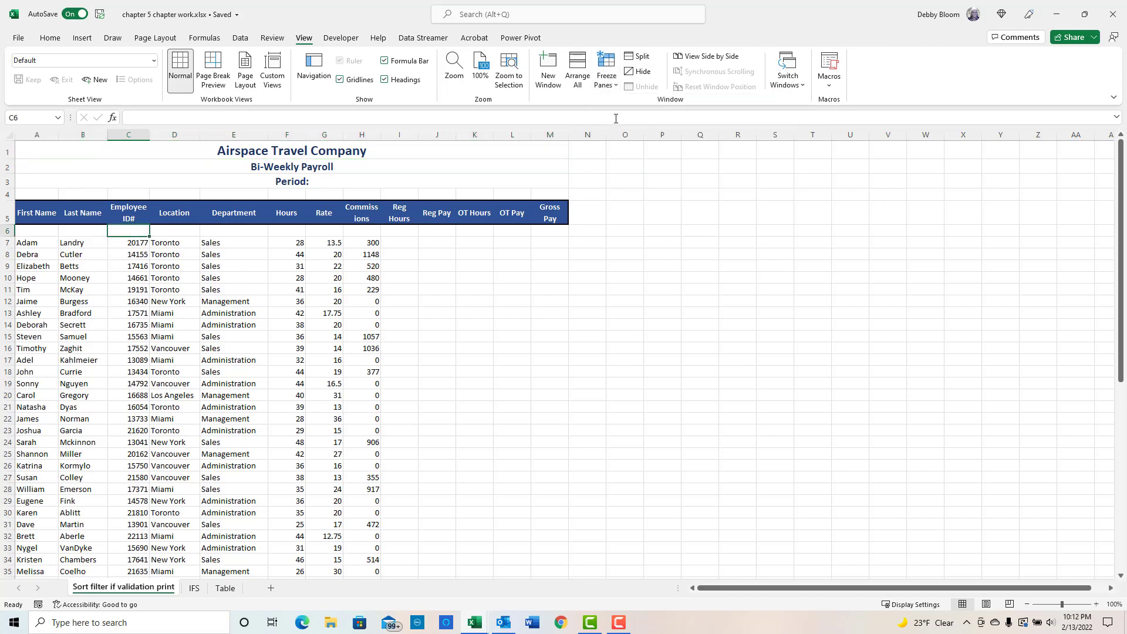
click(613, 88)
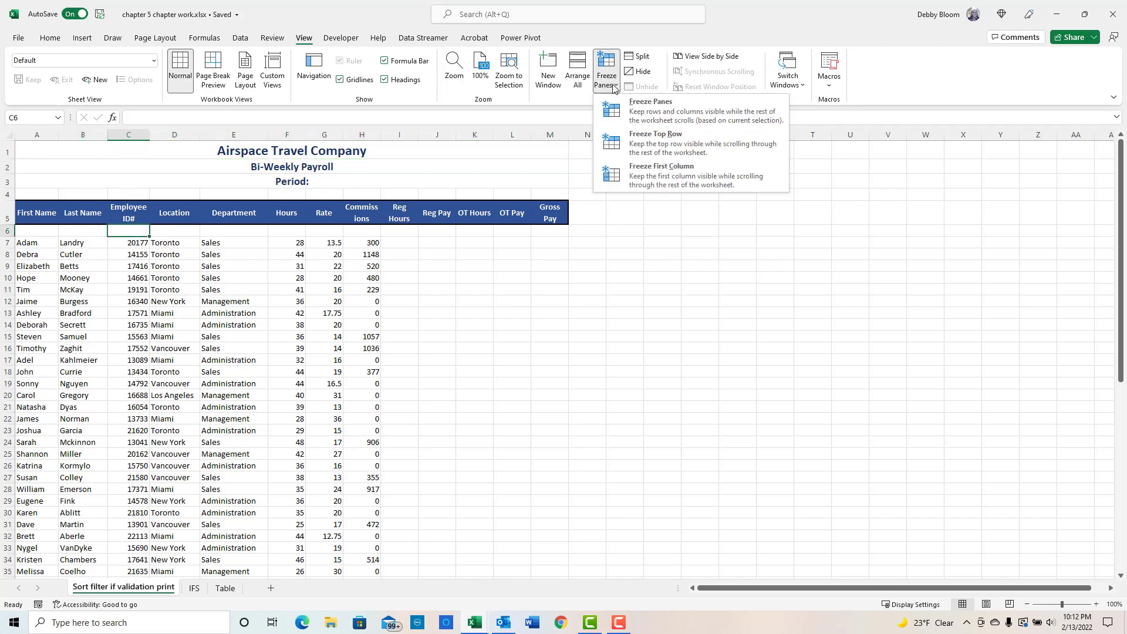
click(632, 118)
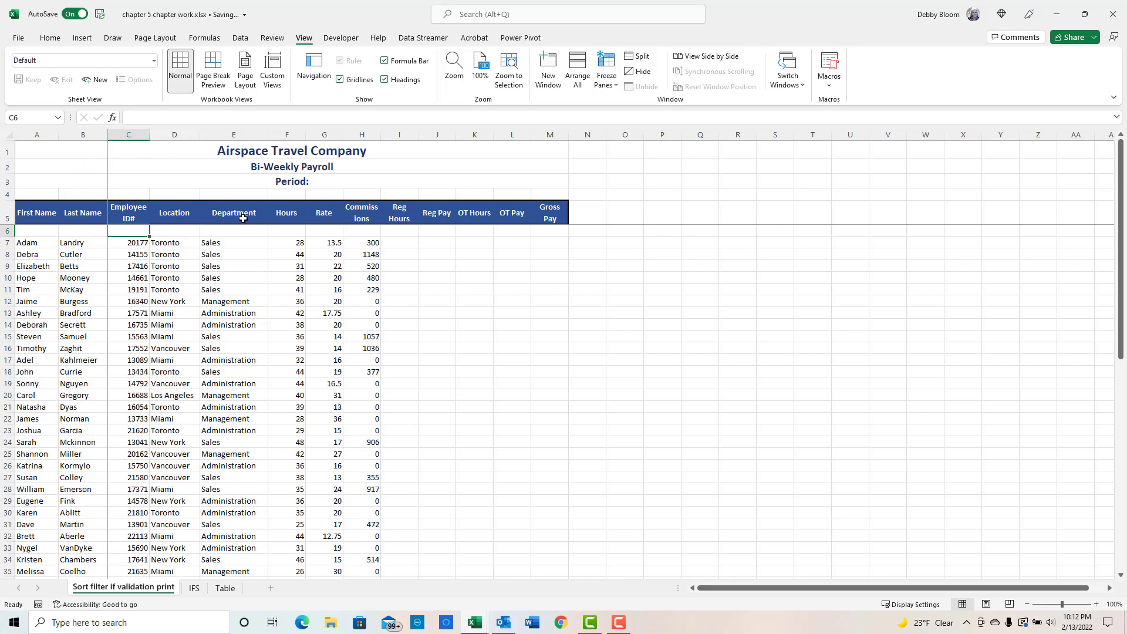
scroll(290, 313, down, 2)
scroll(290, 312, down, 13)
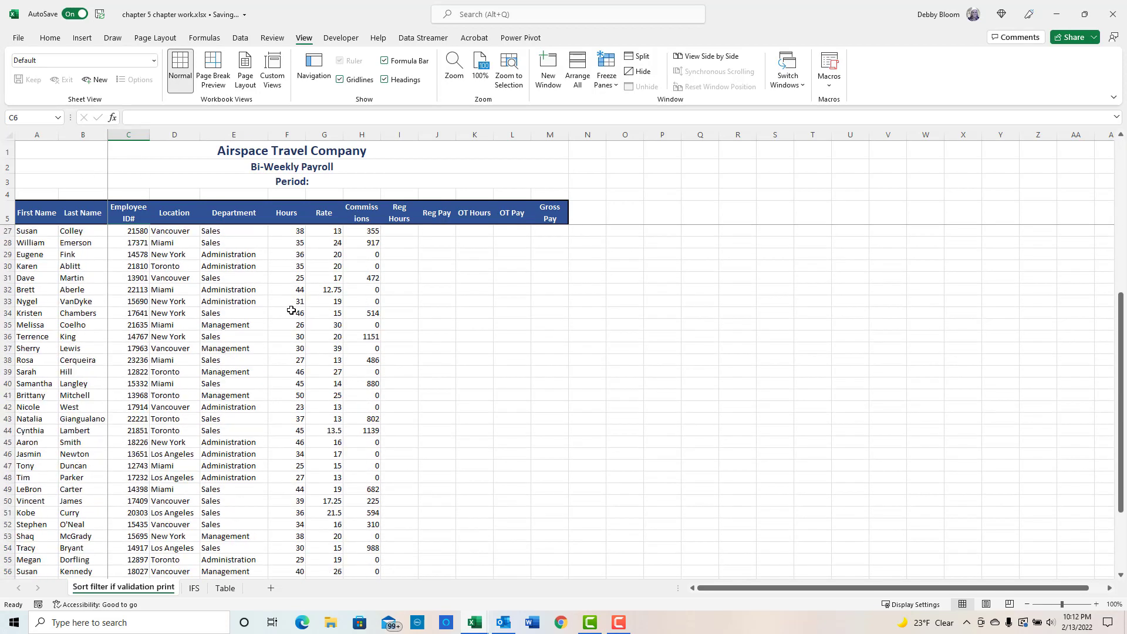
scroll(294, 309, down, 5)
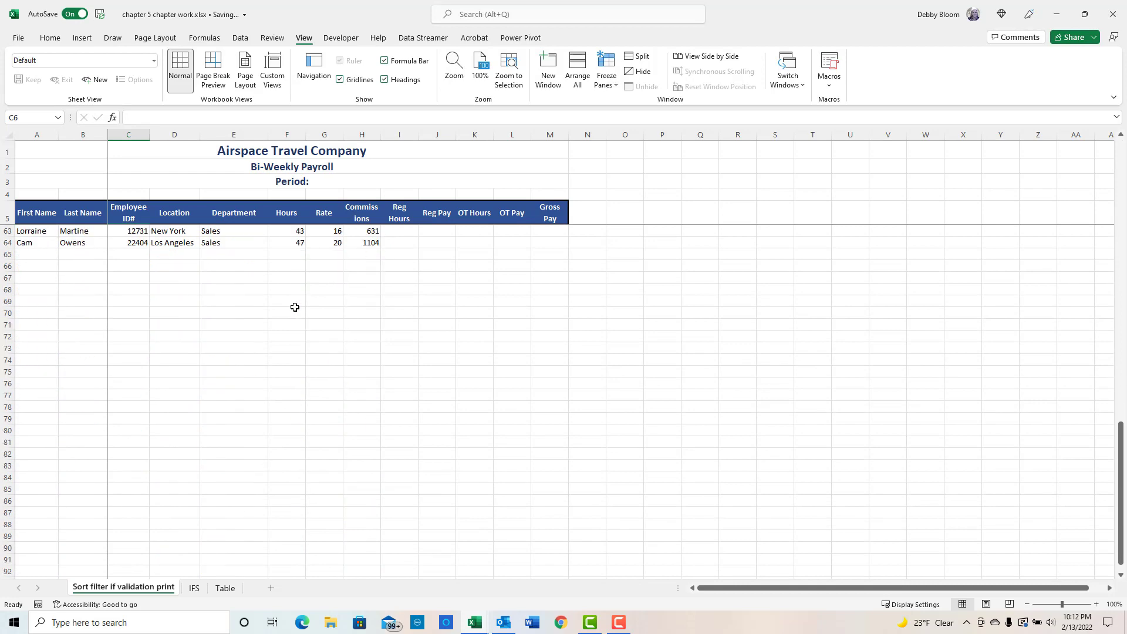
- Scroll the payroll sheet to check the frozen panes, then unfreeze the panes
scroll(295, 307, up, 11)
scroll(296, 306, up, 9)
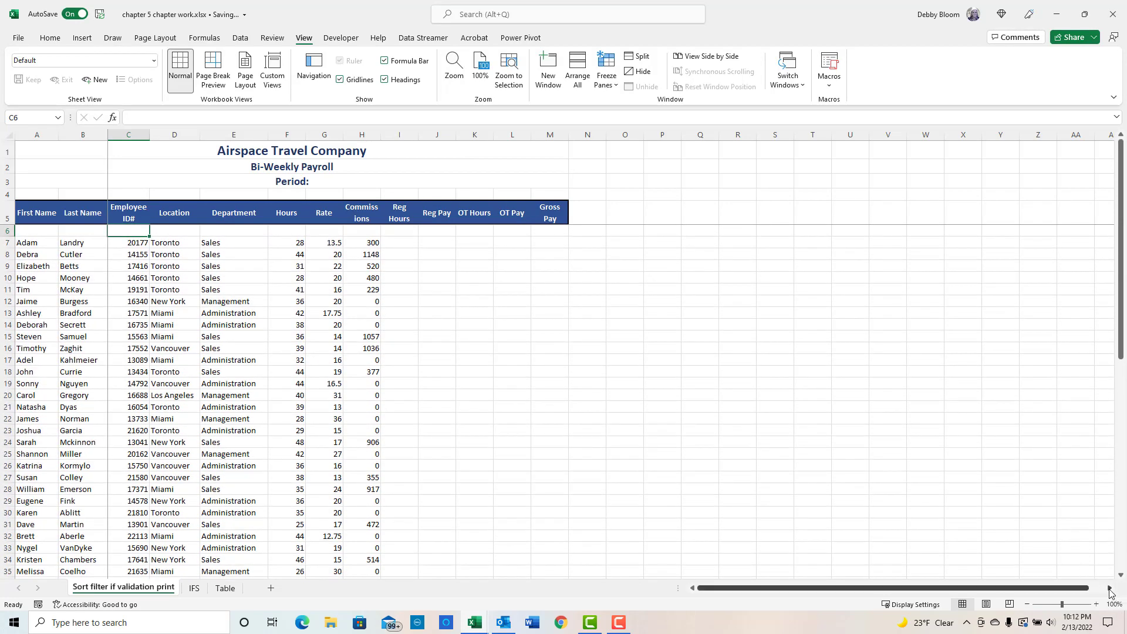
click(1110, 589)
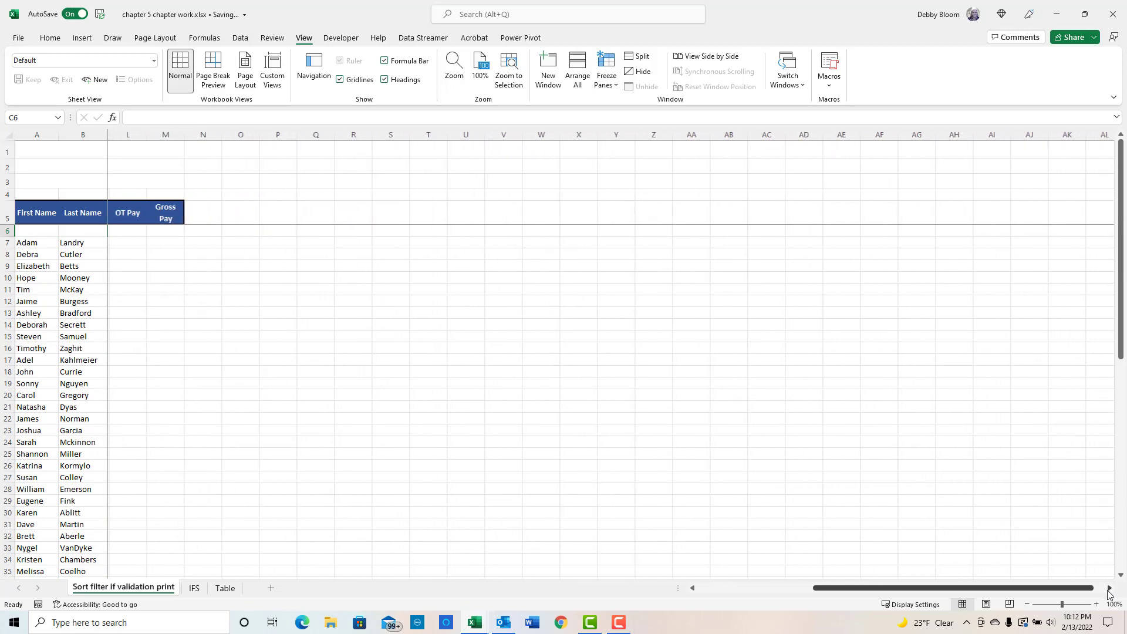
drag(1024, 589, 1022, 590)
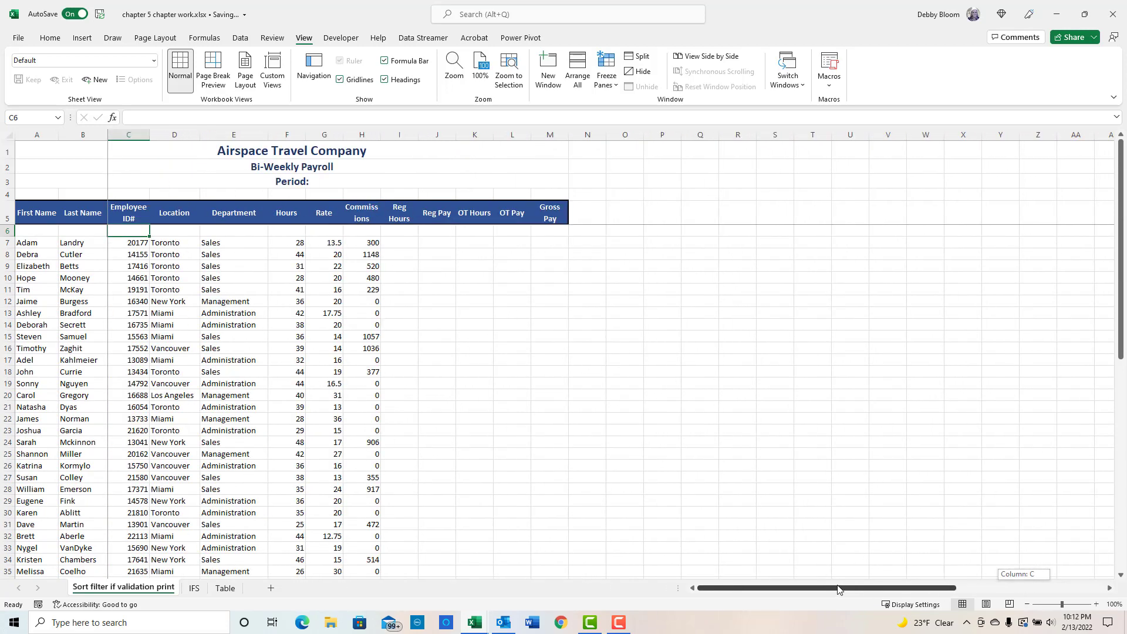
click(606, 73)
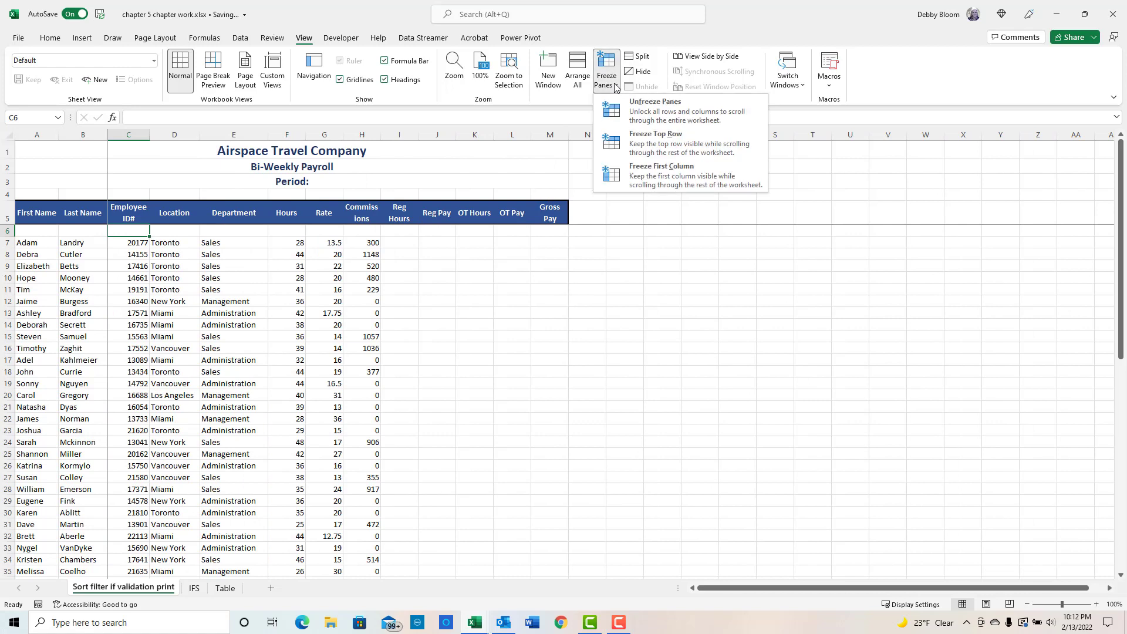
click(636, 112)
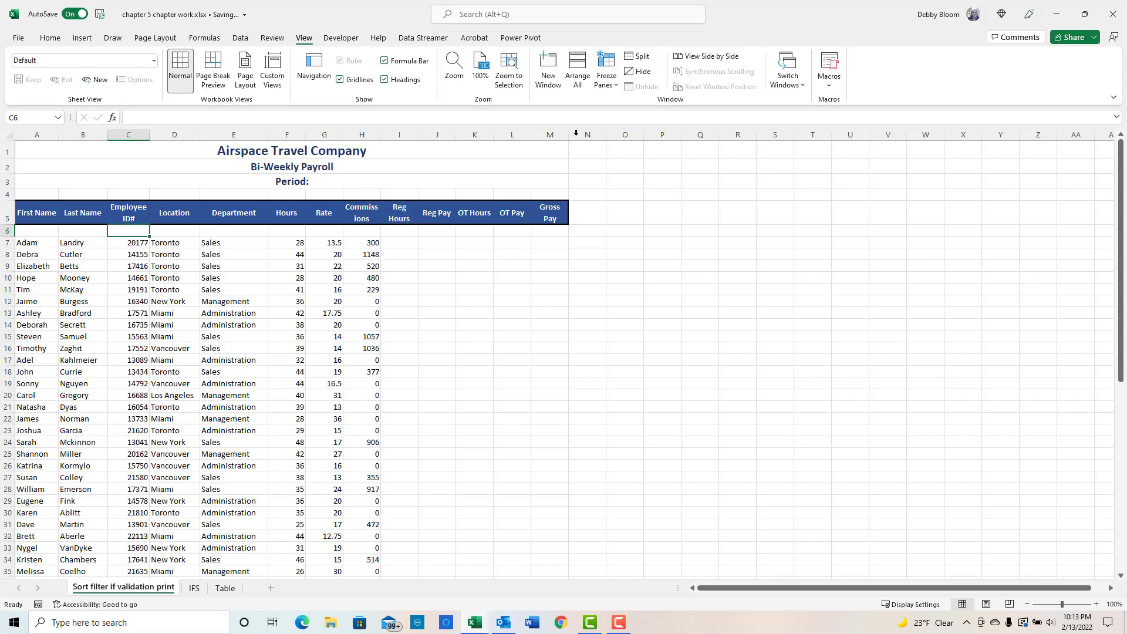
- Open a second window of the workbook and arrange both windows tiled
click(552, 73)
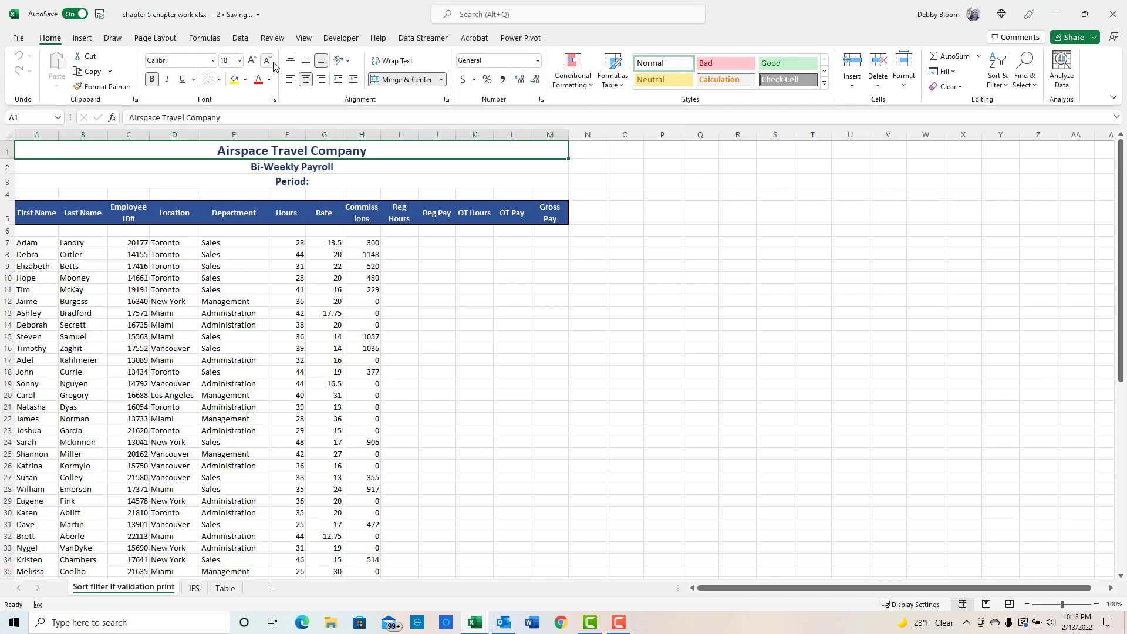
click(309, 38)
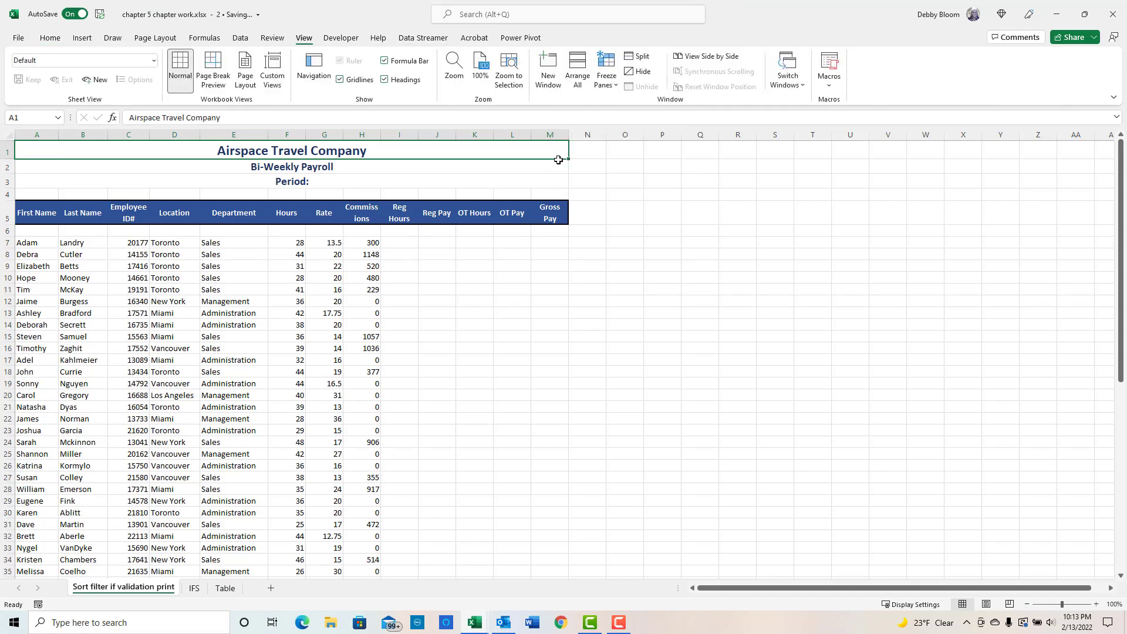
click(579, 74)
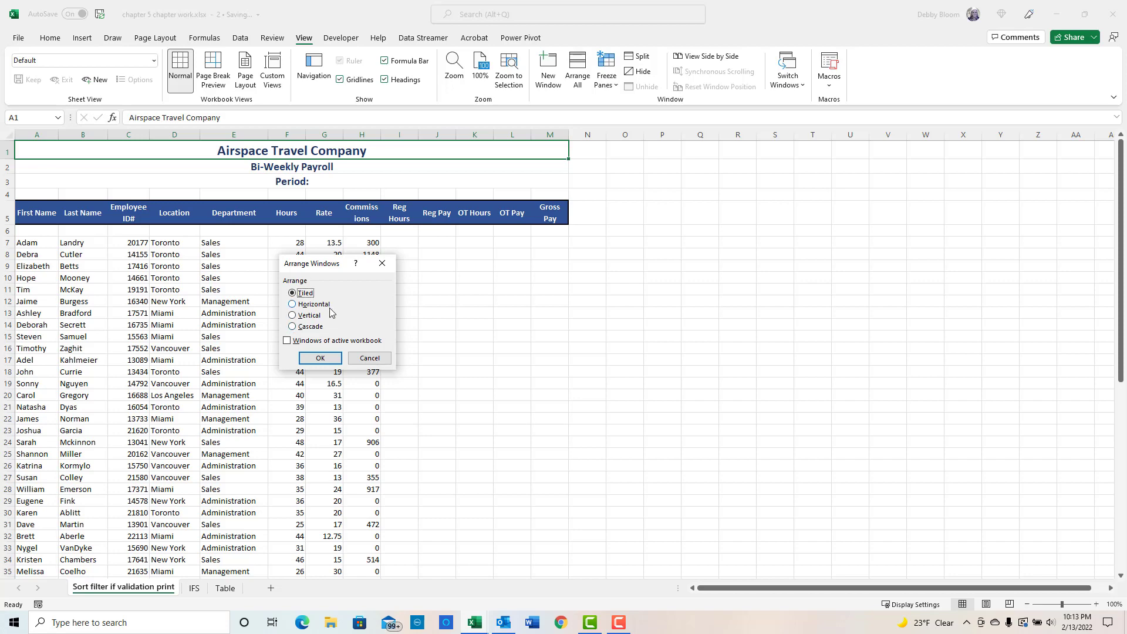
click(321, 358)
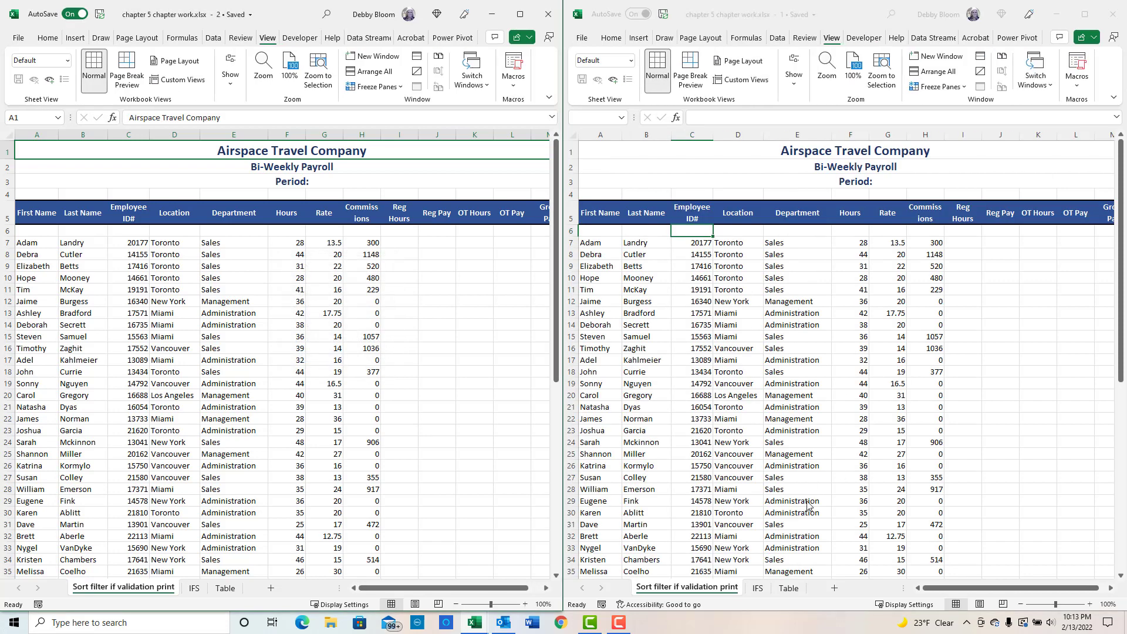
- Browse the IFS sheet and scroll the payroll sheet independently in the second window
click(758, 588)
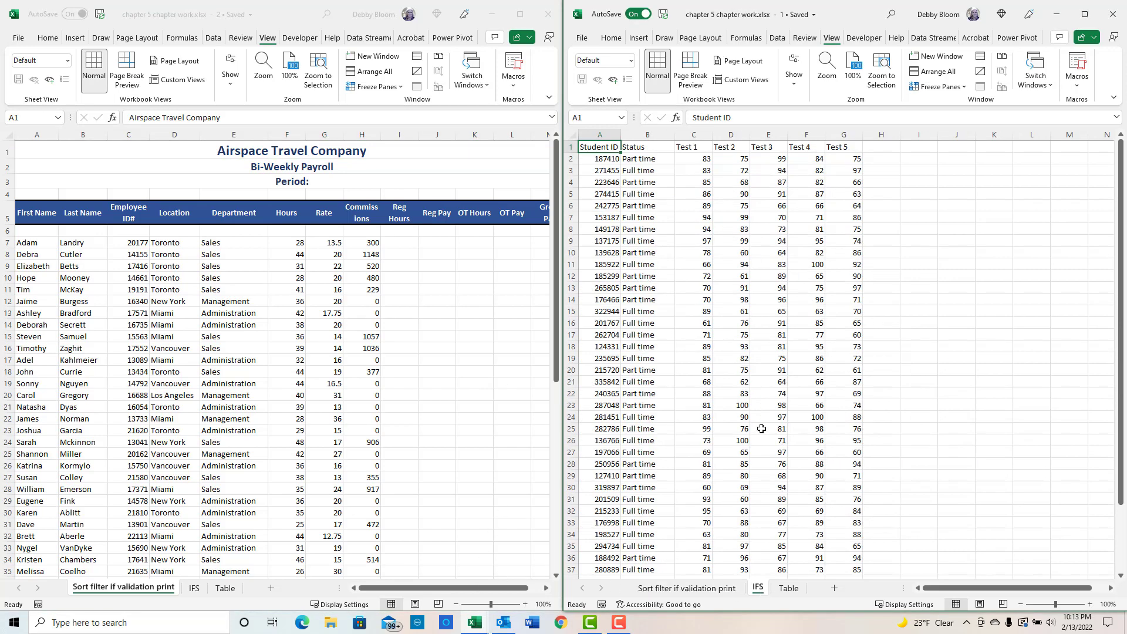
scroll(850, 390, down, 3)
scroll(850, 390, up, 3)
click(241, 352)
click(684, 590)
scroll(720, 478, down, 1)
scroll(720, 479, down, 12)
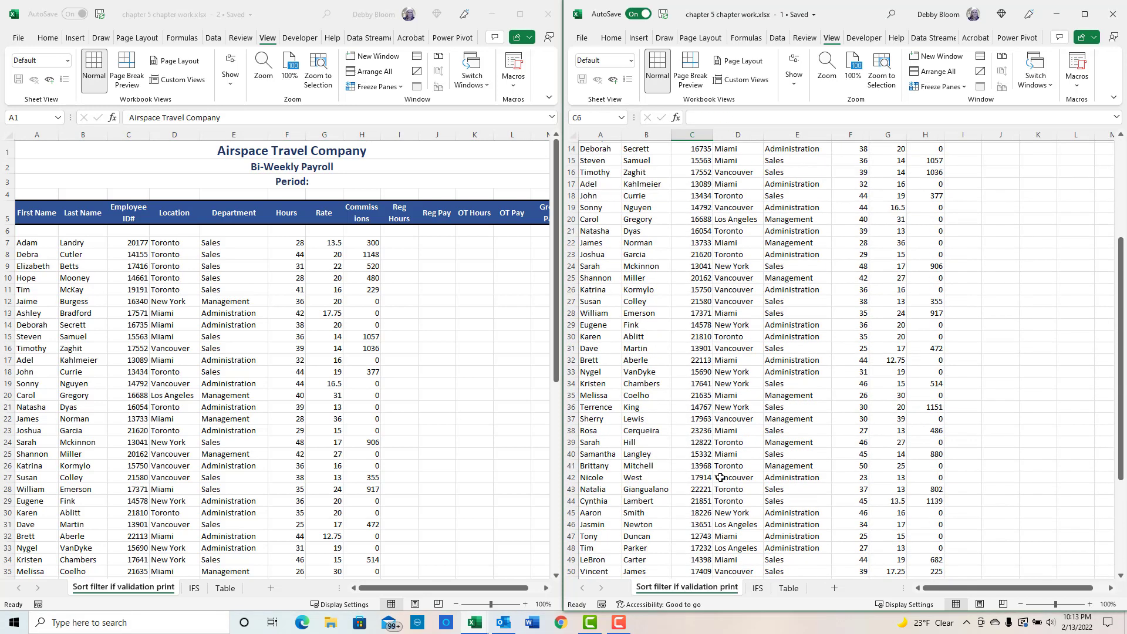
scroll(757, 413, up, 12)
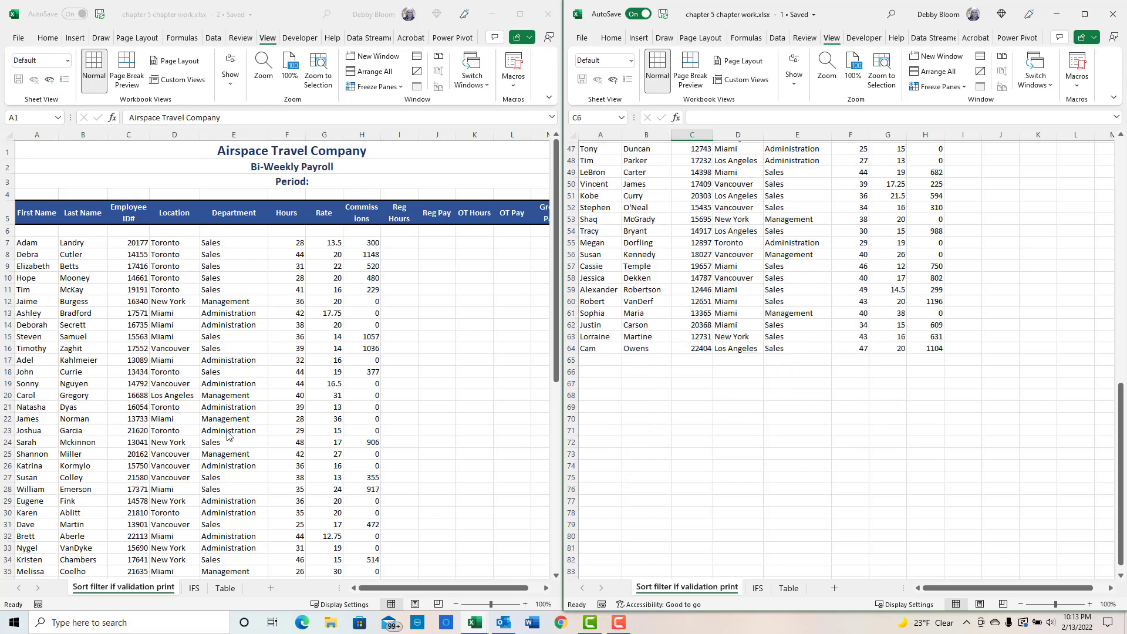
scroll(758, 412, up, 6)
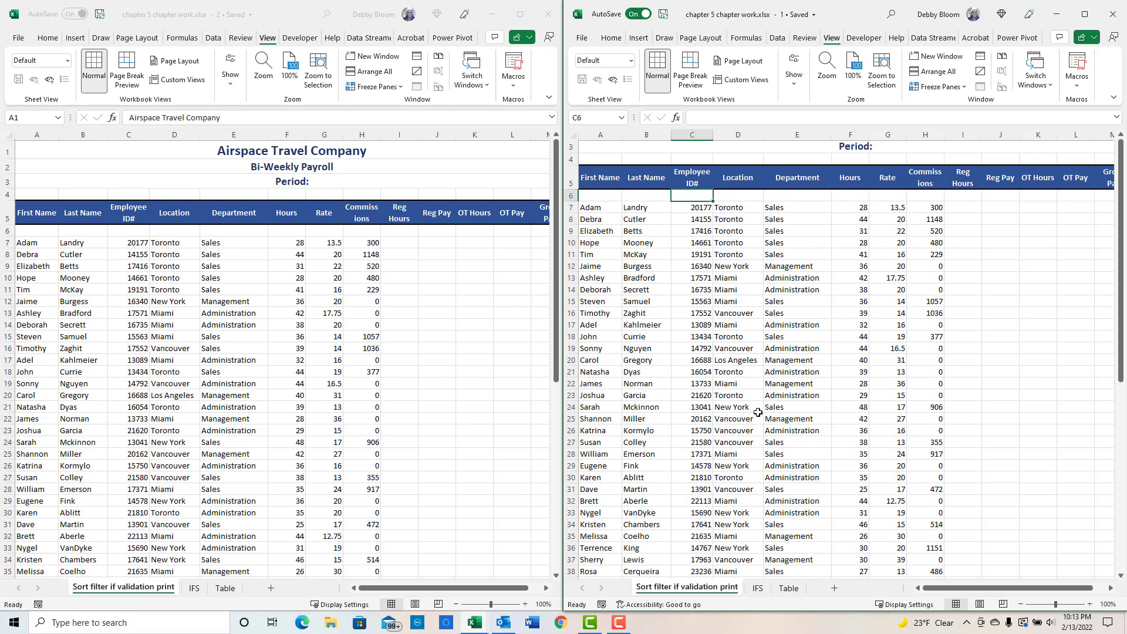
- Close the second window and maximize the remaining workbook window
click(1118, 18)
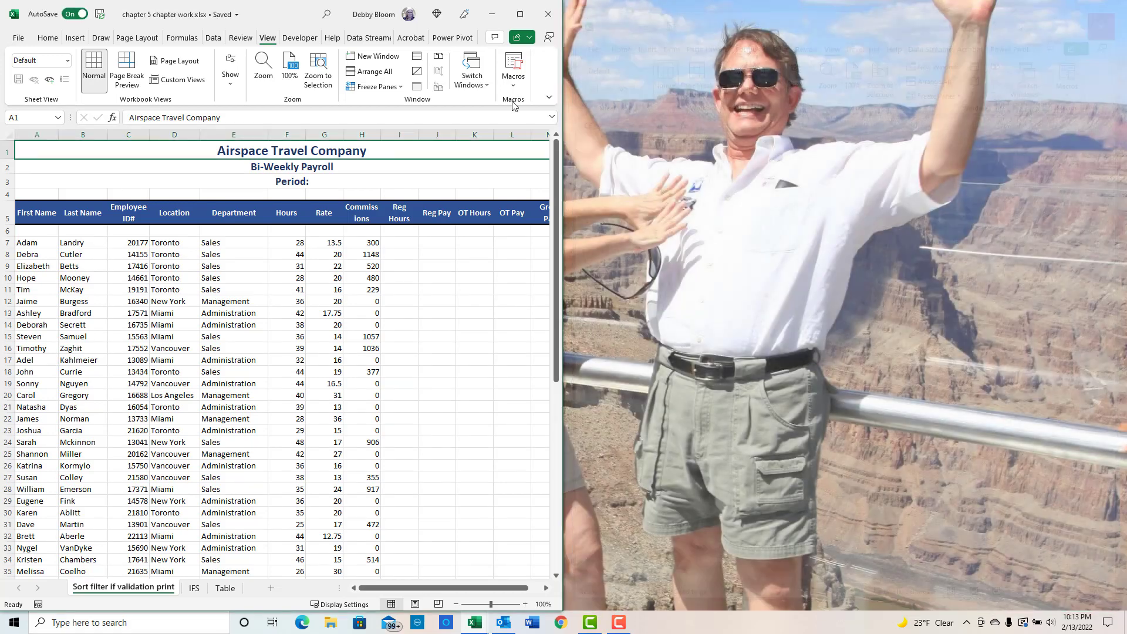
click(519, 14)
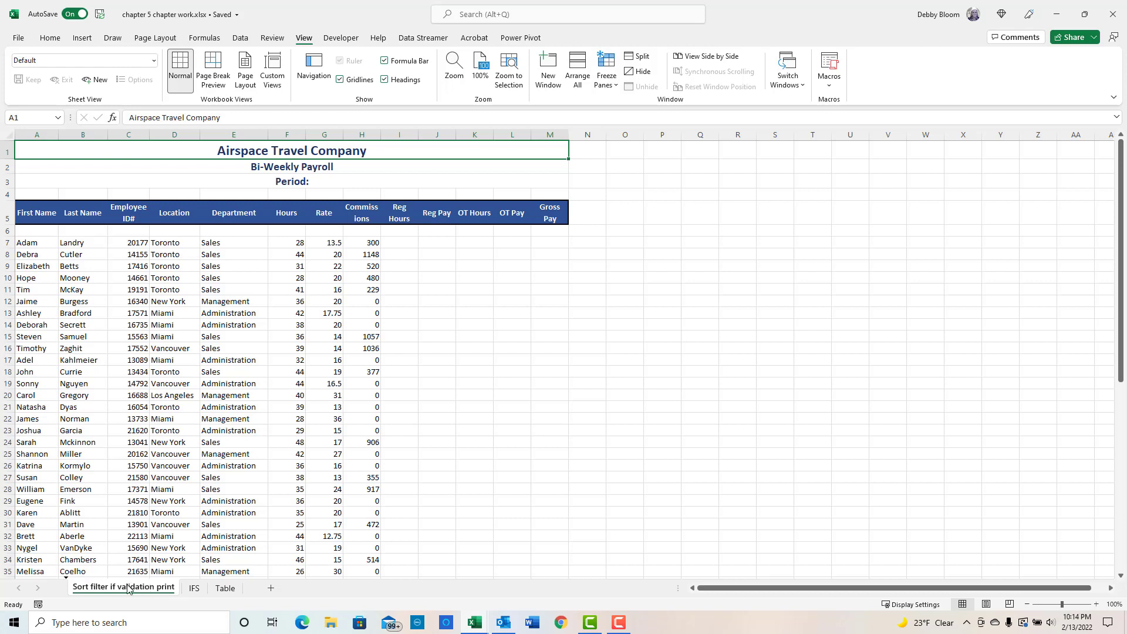
- Duplicate the payroll sheet by dragging a copy of its tab beside it
drag(128, 588, 203, 587)
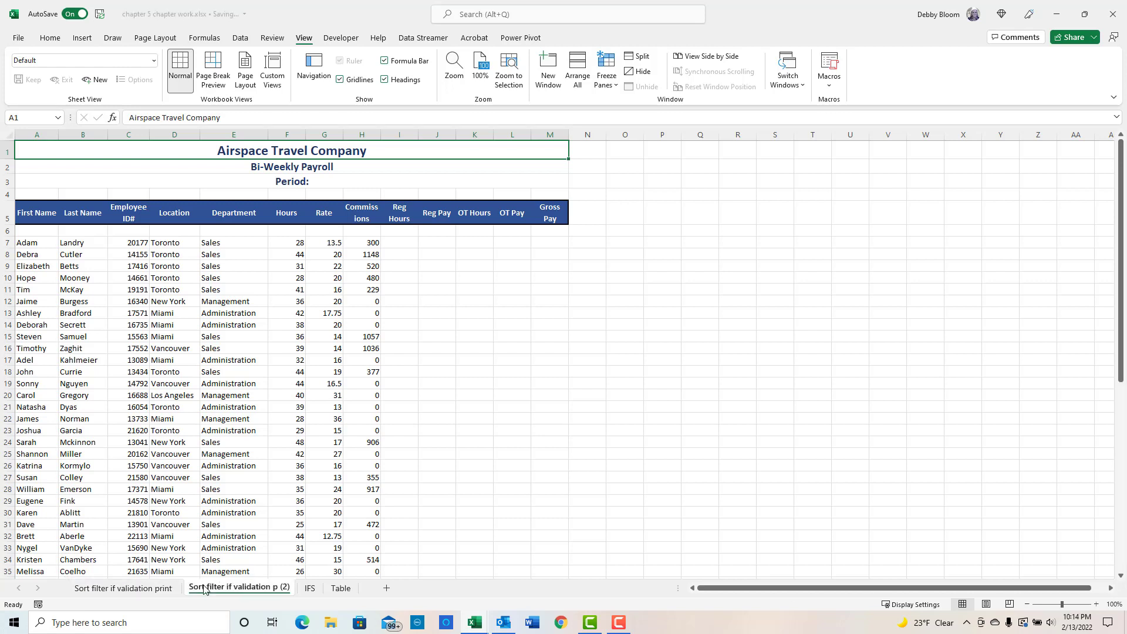
click(134, 588)
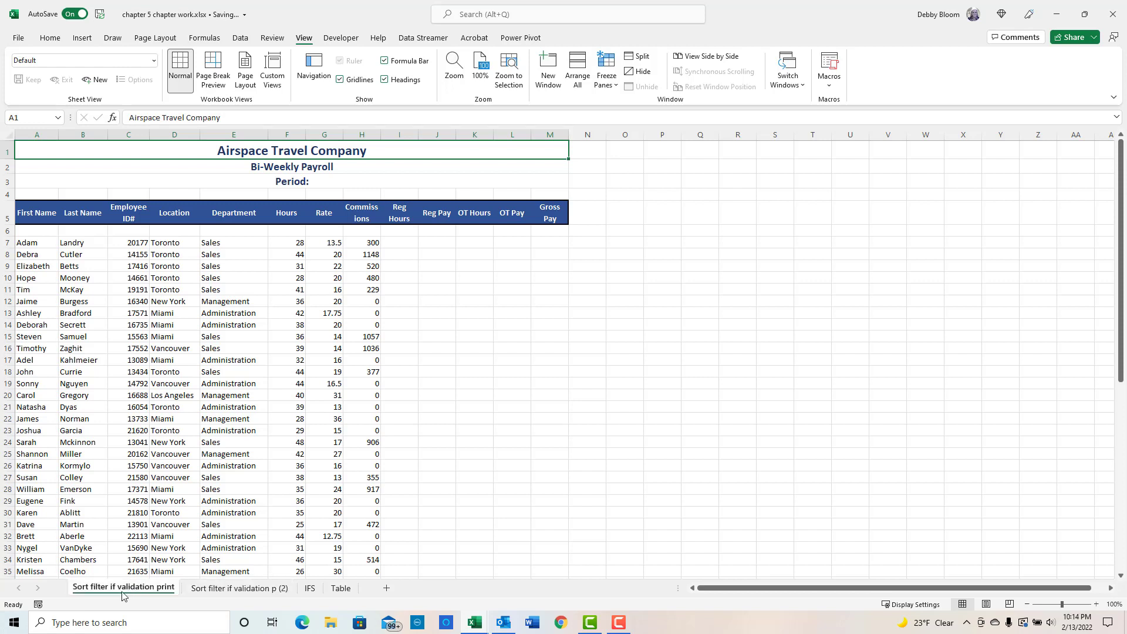
- Review the Move or Copy options for the payroll sheet, toggling Create a copy, without applying them
right_click(126, 589)
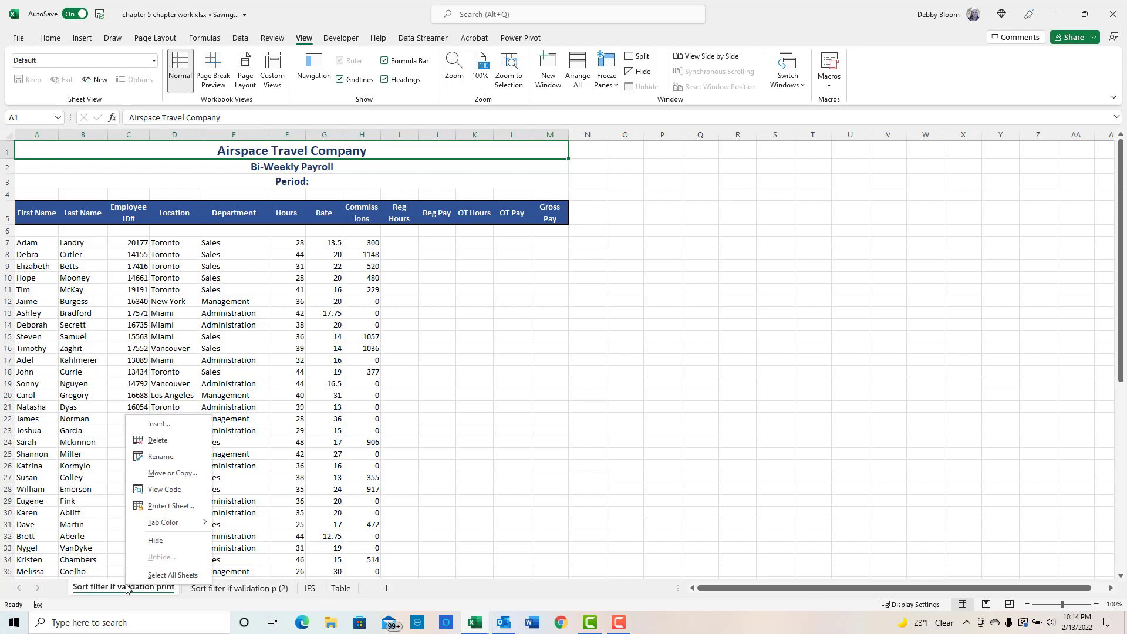
click(187, 472)
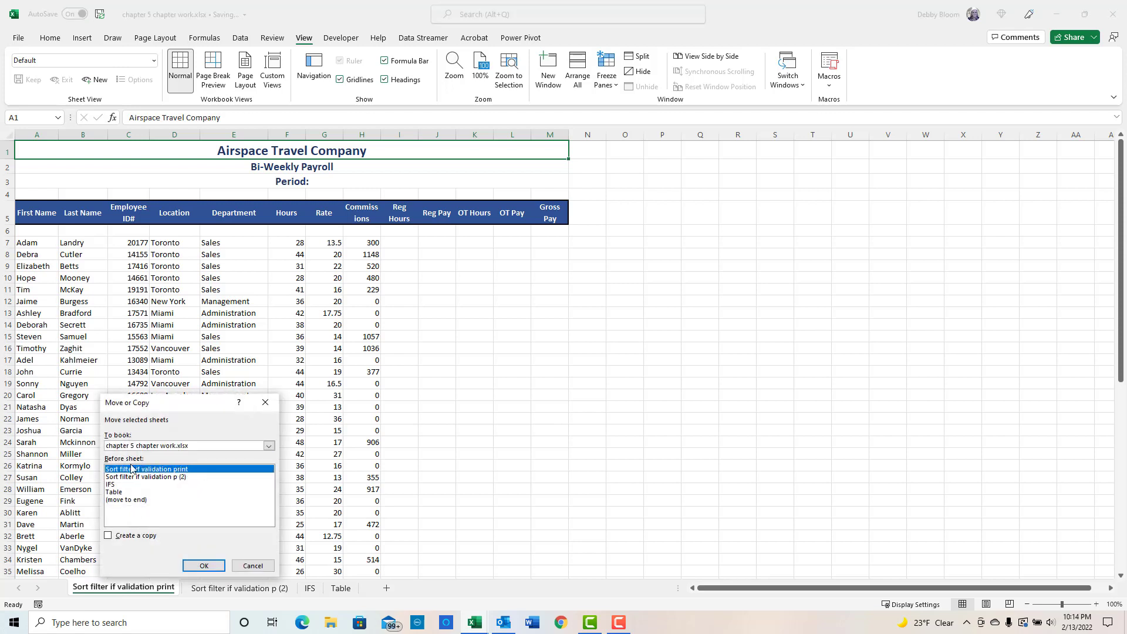
click(108, 536)
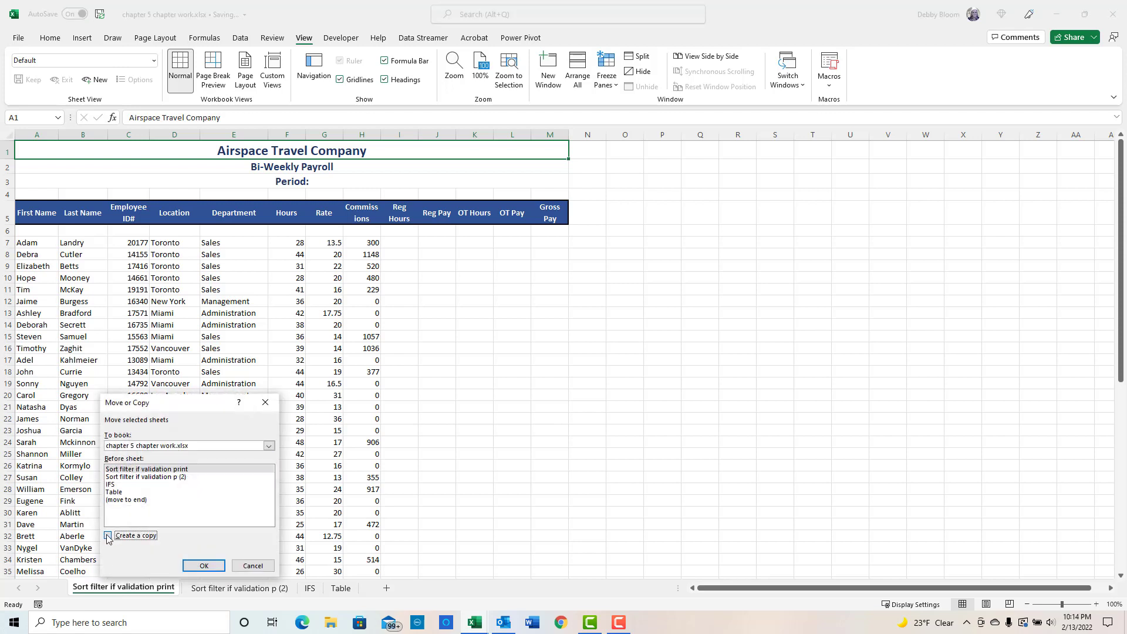
click(110, 536)
click(258, 566)
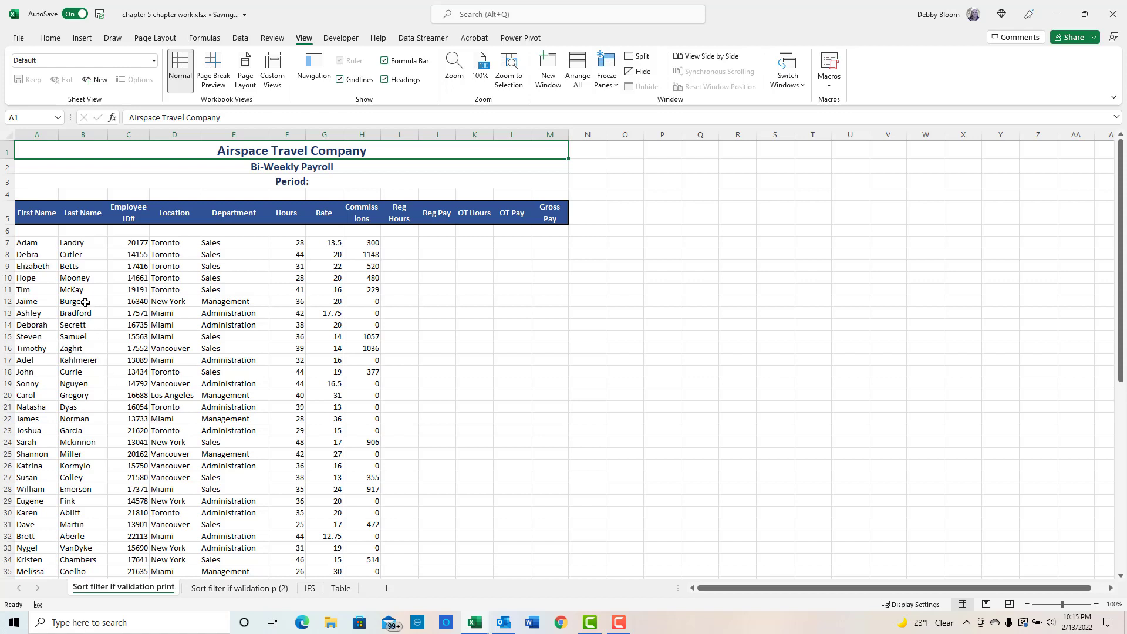
- Delete the empty row 6 beneath the payroll headers
click(51, 264)
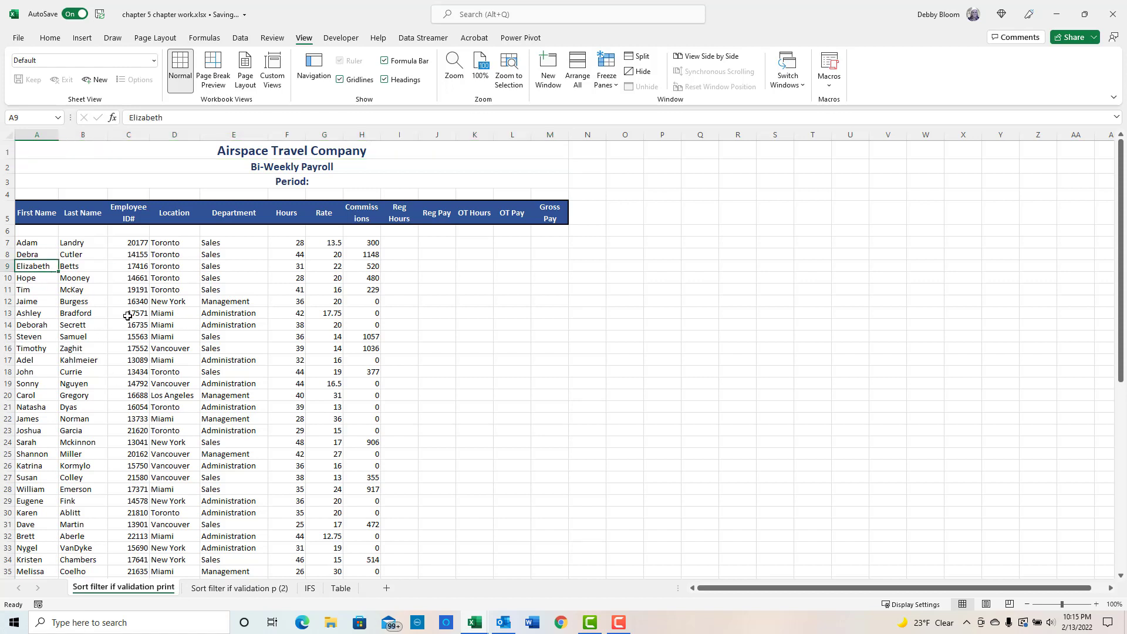
click(3, 231)
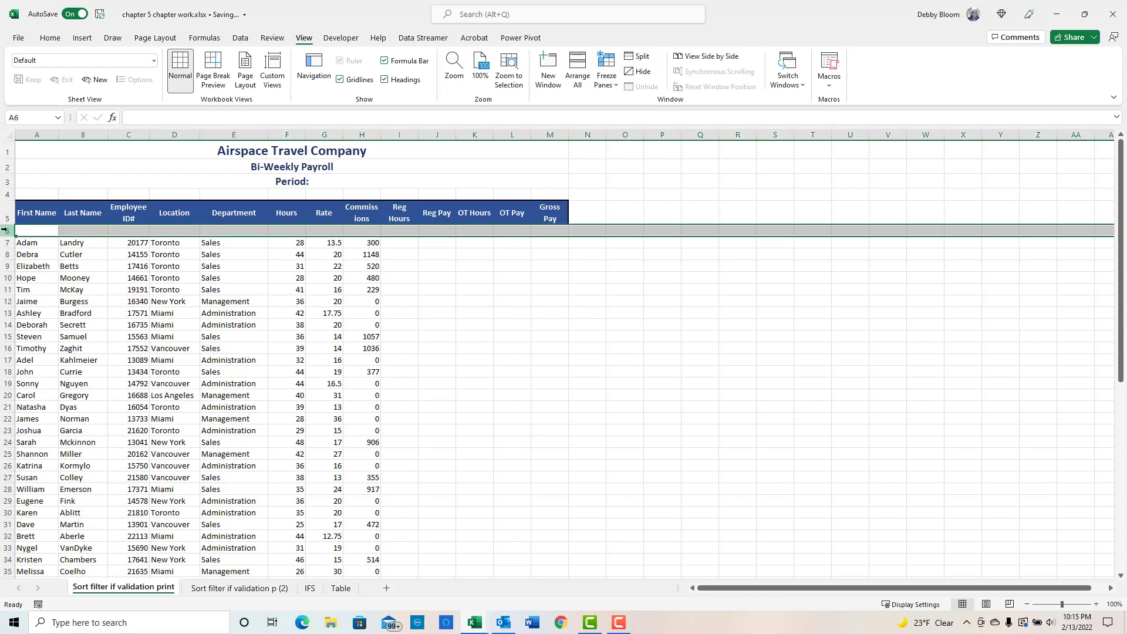
right_click(5, 230)
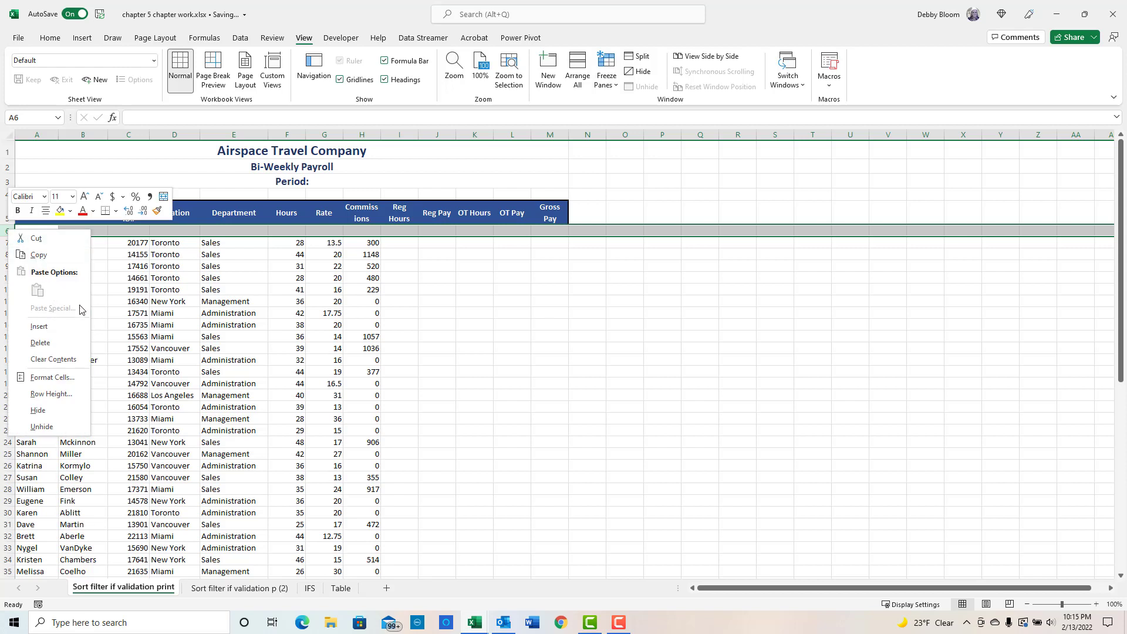
click(61, 345)
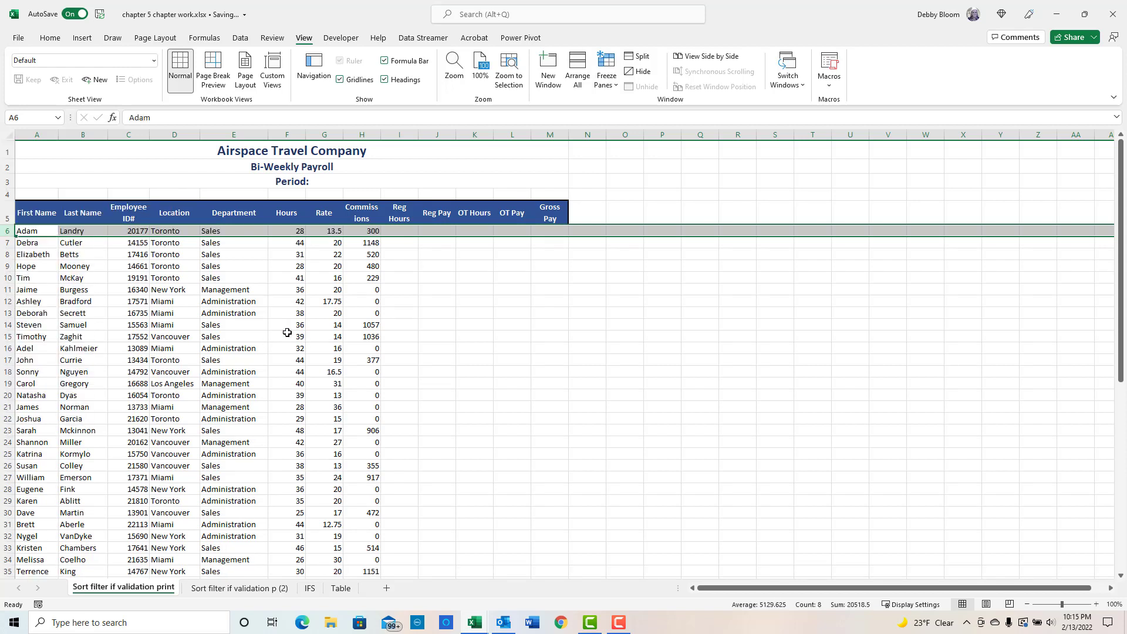
- Select a first-name cell and locate the sort commands on the Data and Home tabs
click(171, 291)
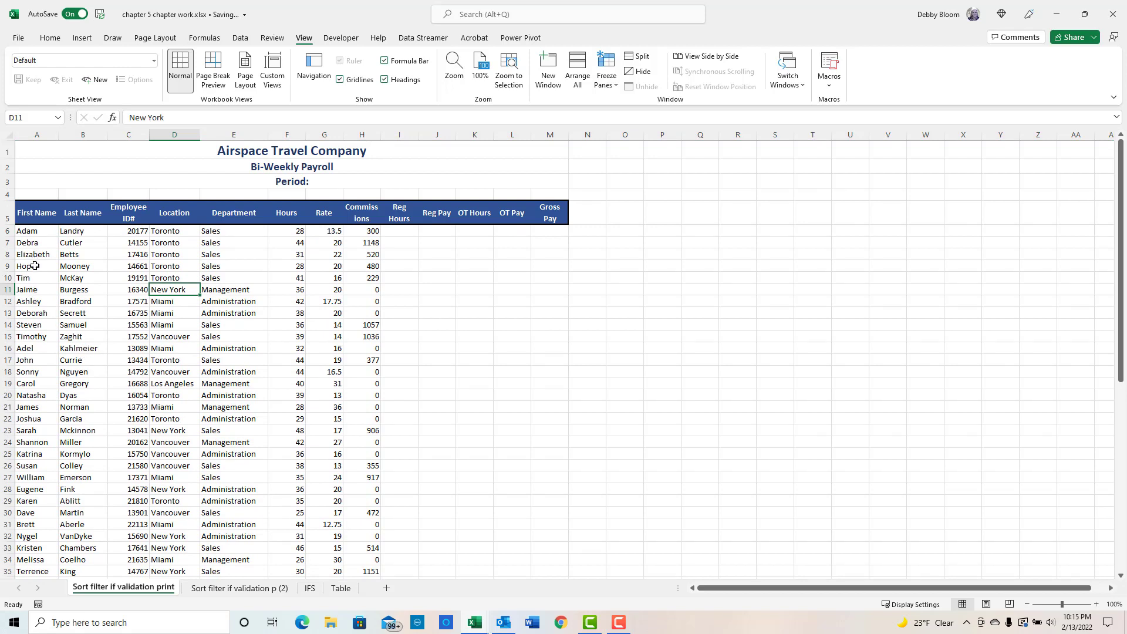
click(35, 289)
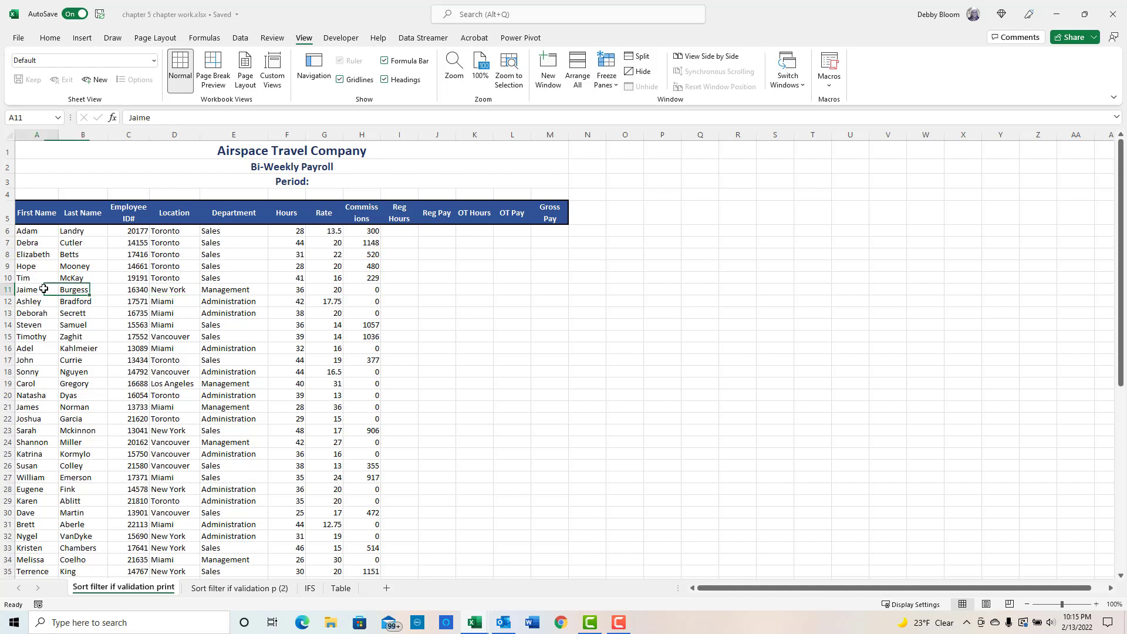
click(36, 348)
click(39, 414)
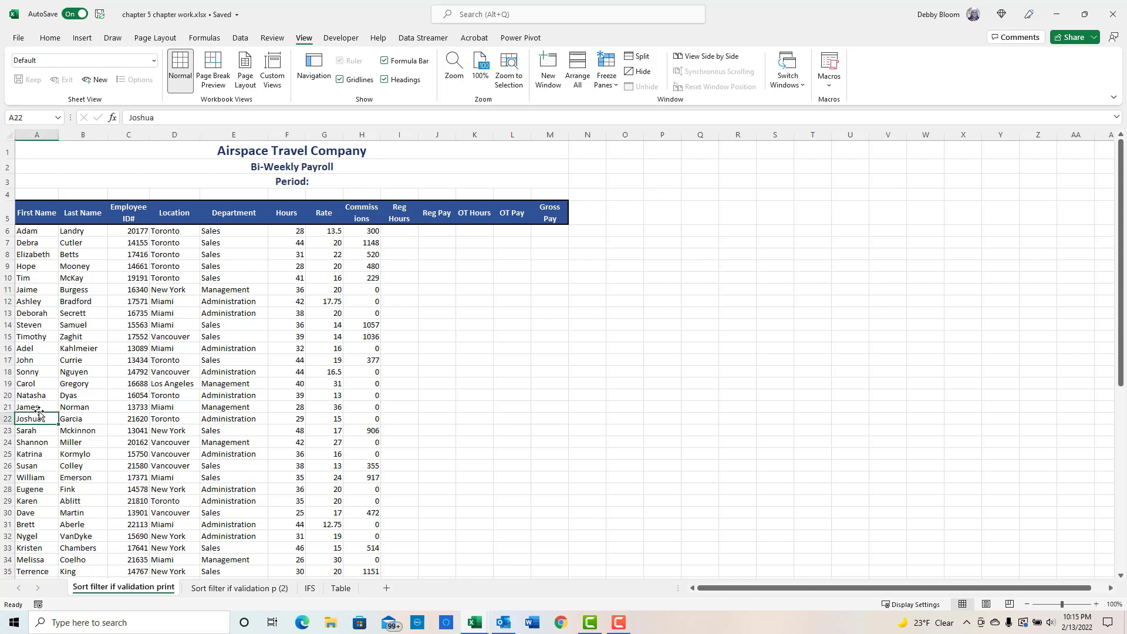
click(36, 135)
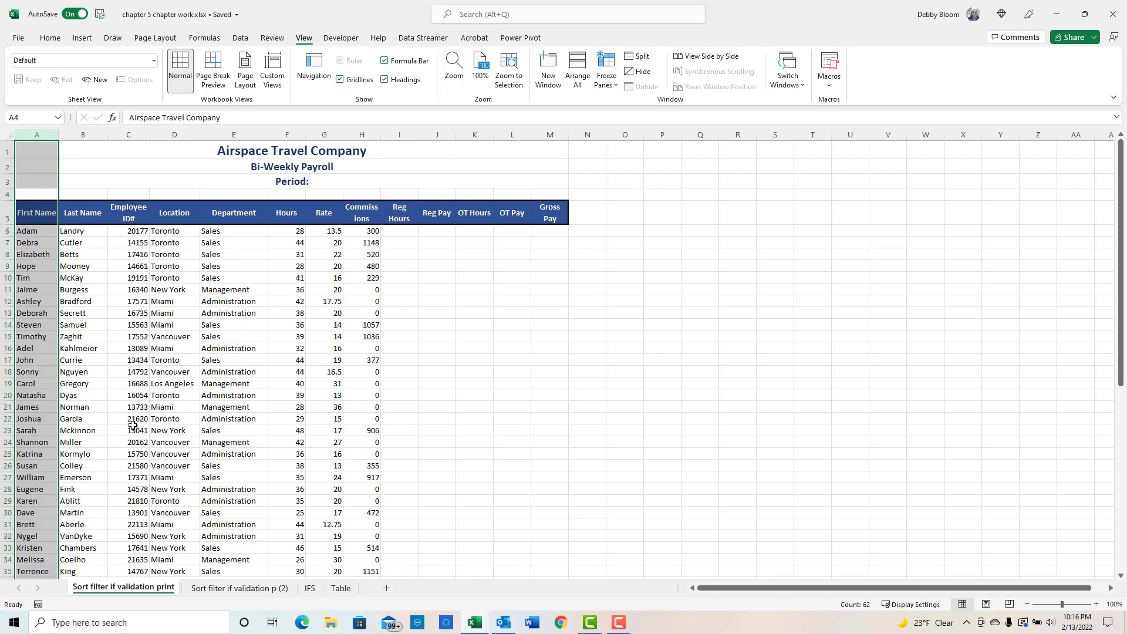
click(29, 360)
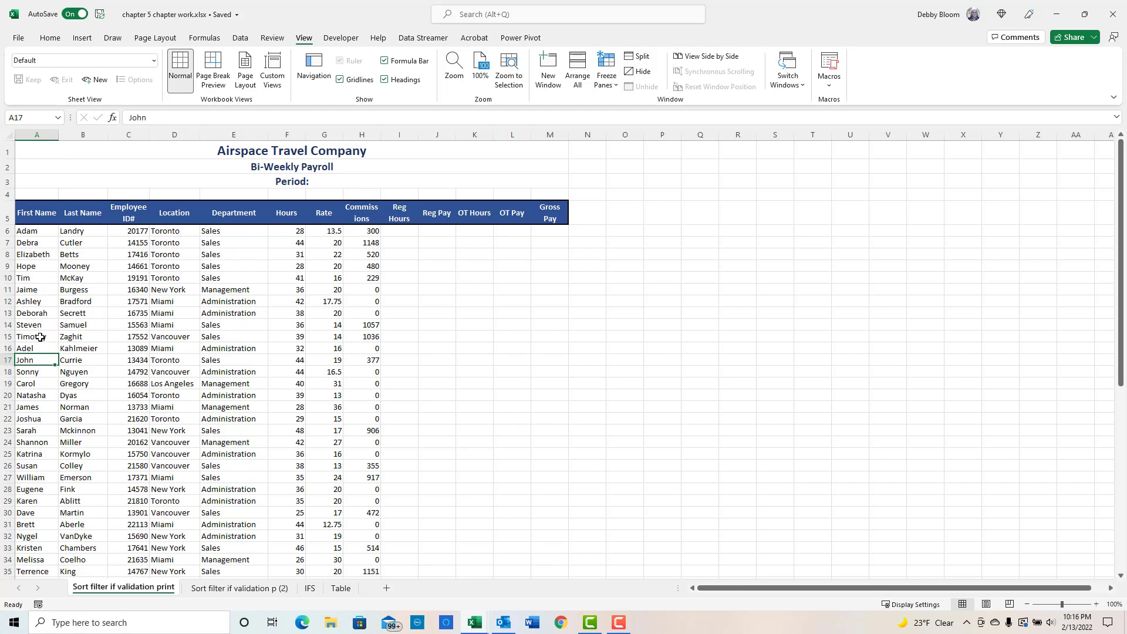
click(40, 337)
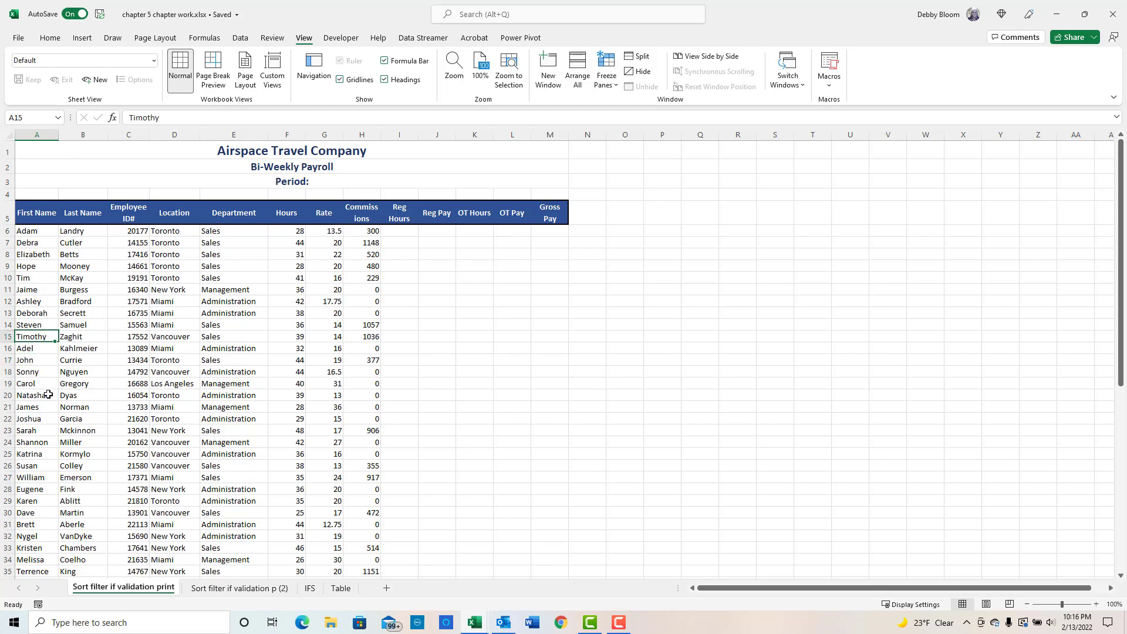
click(241, 39)
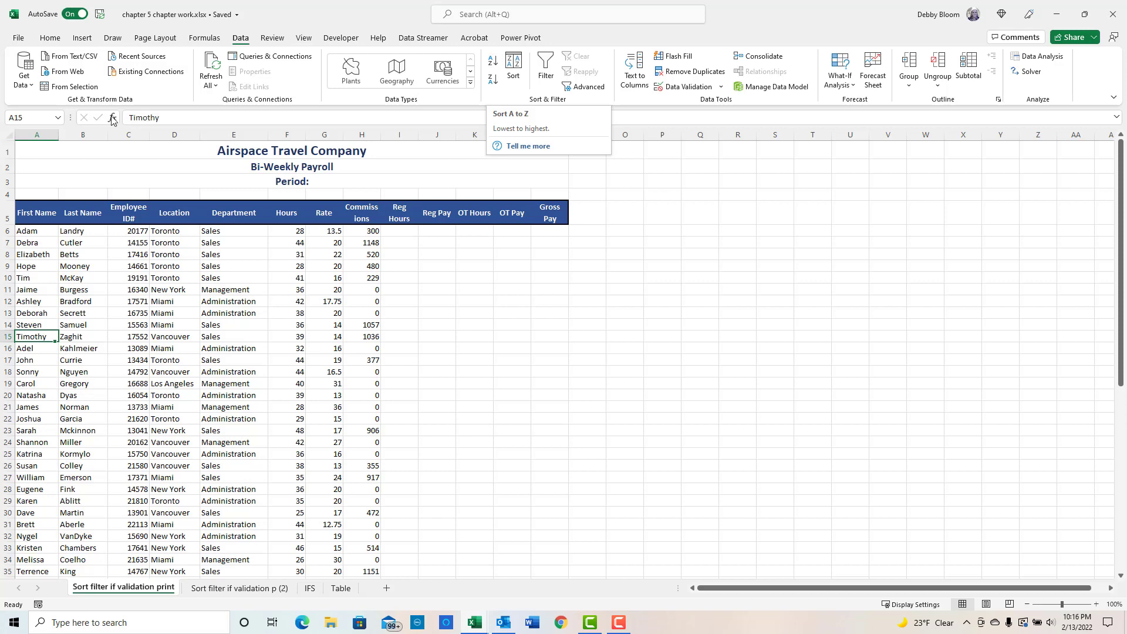
click(50, 39)
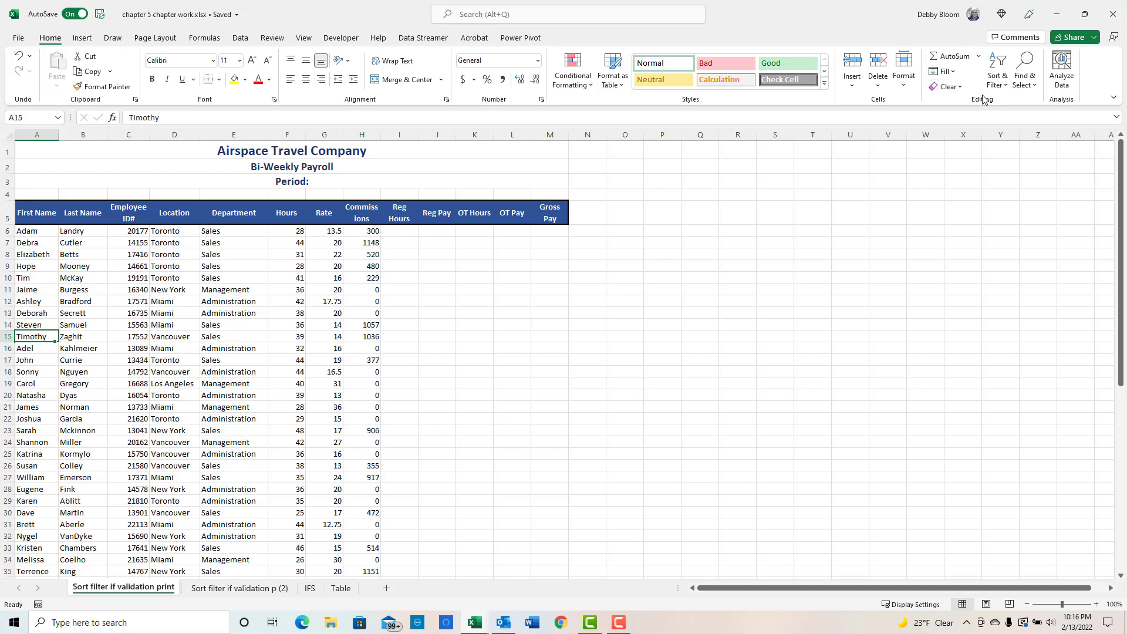
click(1003, 83)
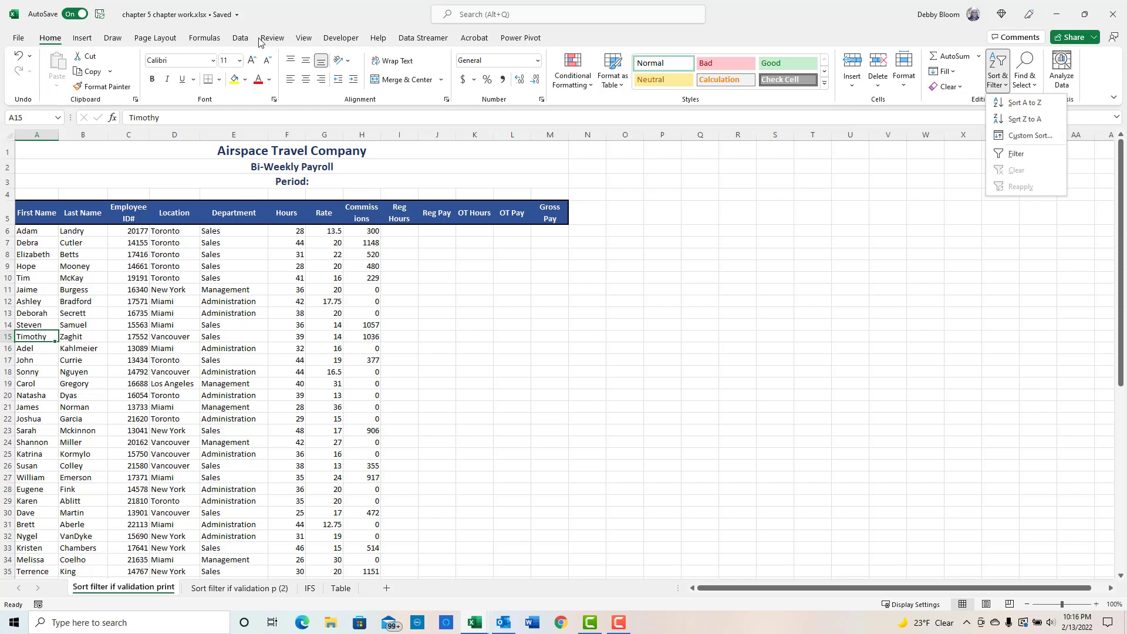
click(240, 39)
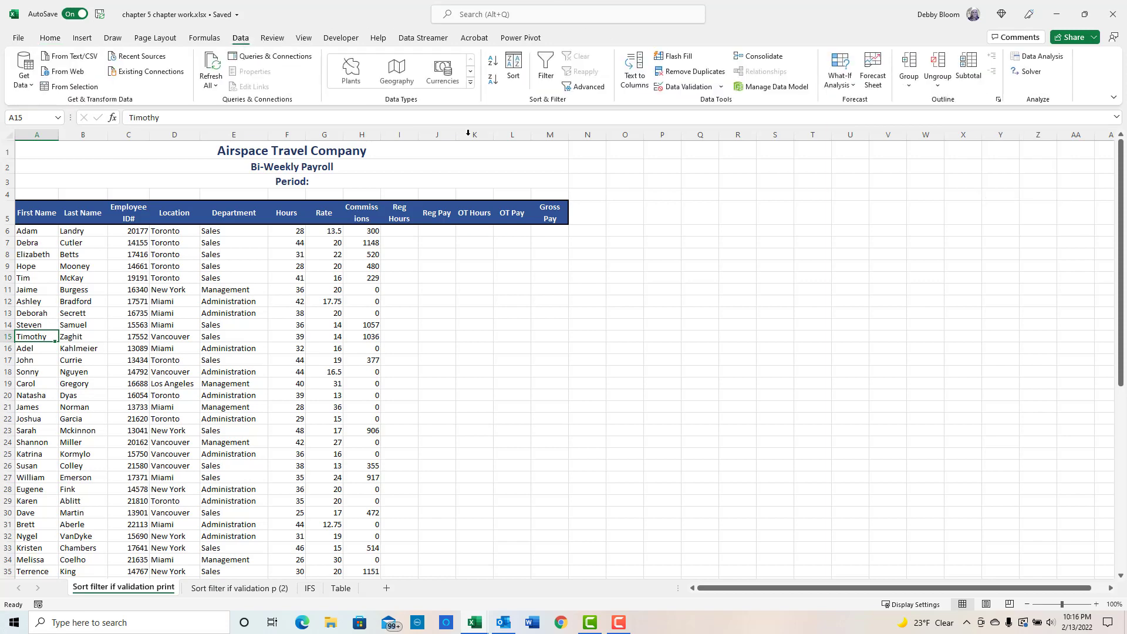
- Sort the payroll rows by first name from A to Z
click(493, 62)
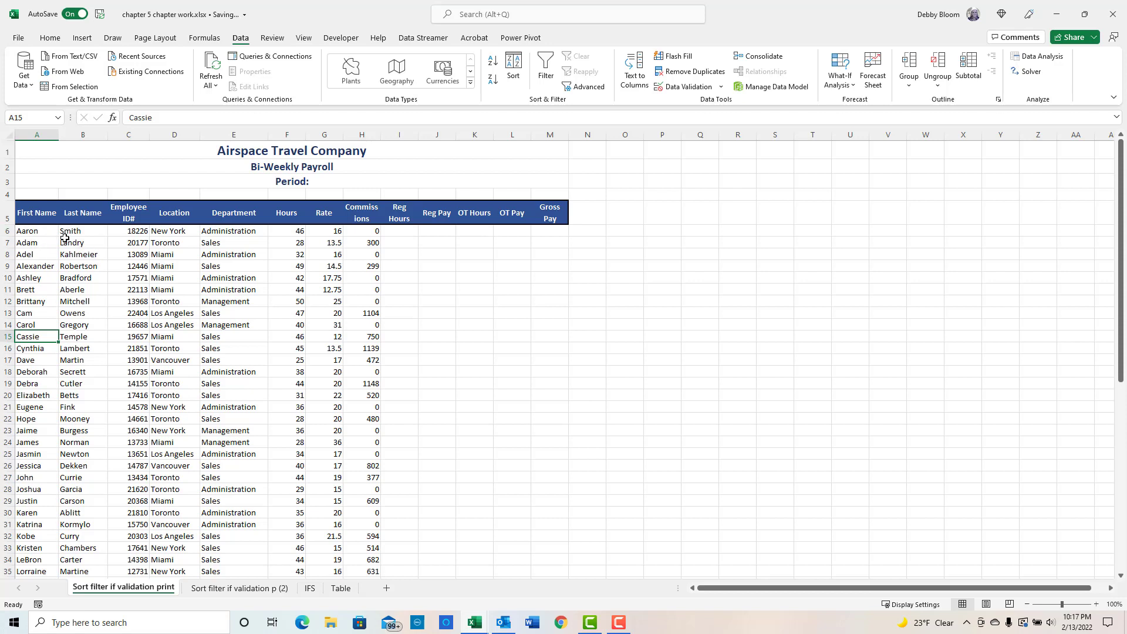
click(34, 211)
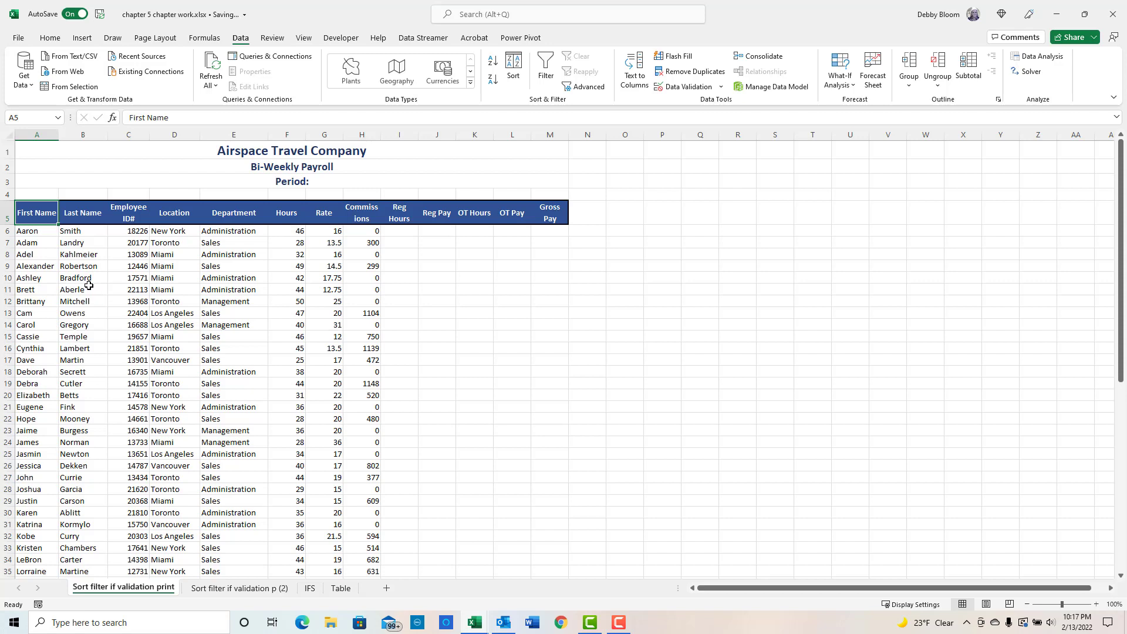
- Select a Location cell and sort the payroll rows by location from Z to A
click(173, 265)
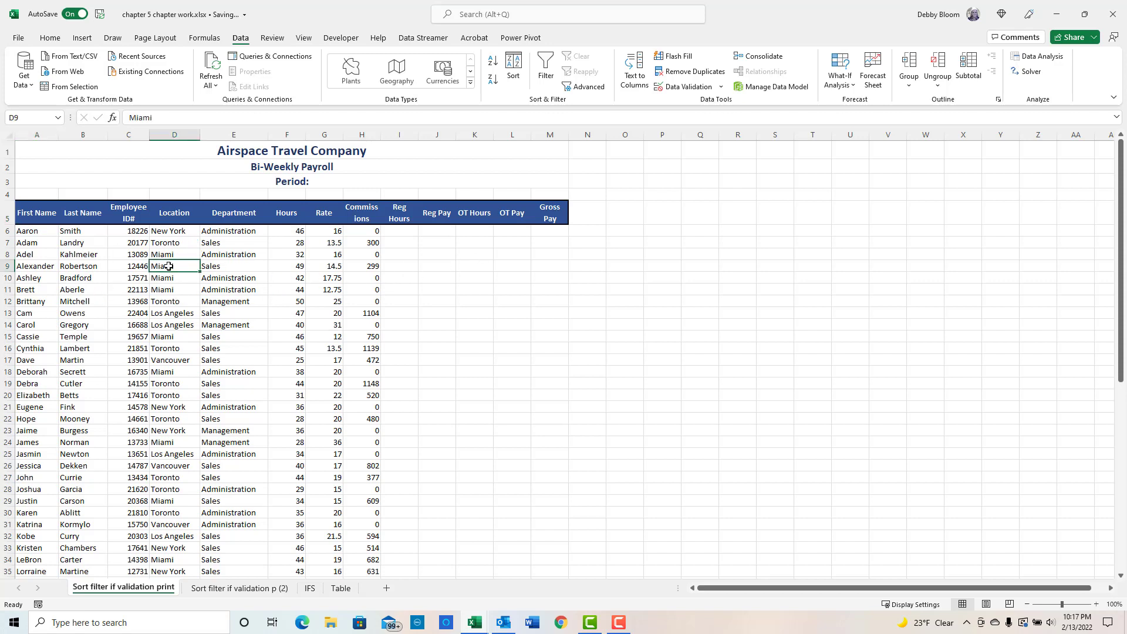
click(180, 326)
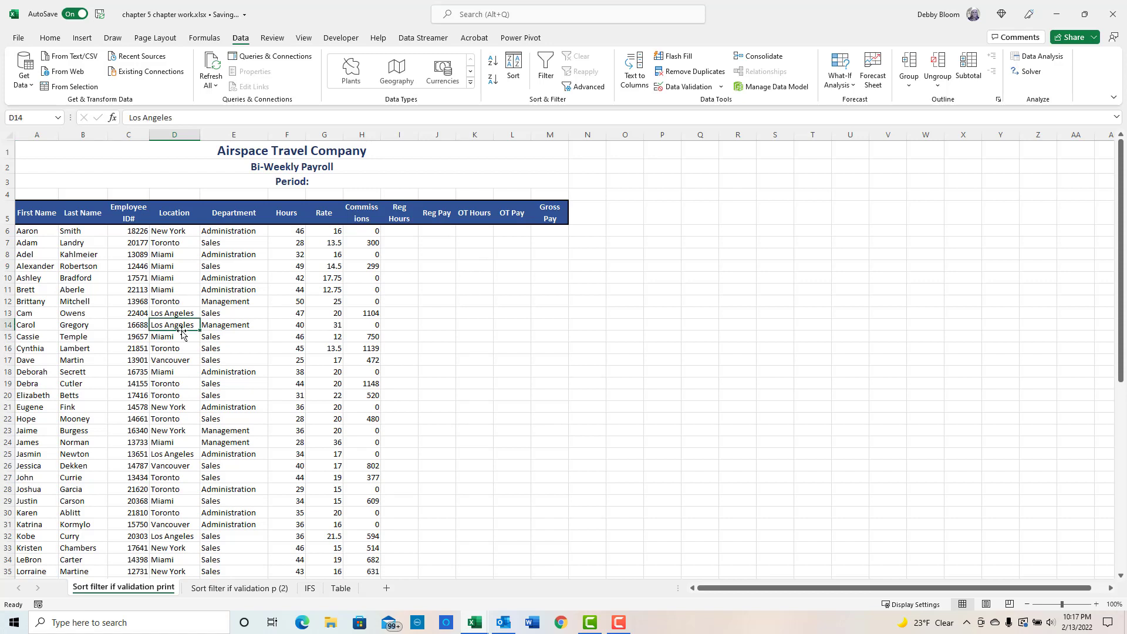
click(176, 134)
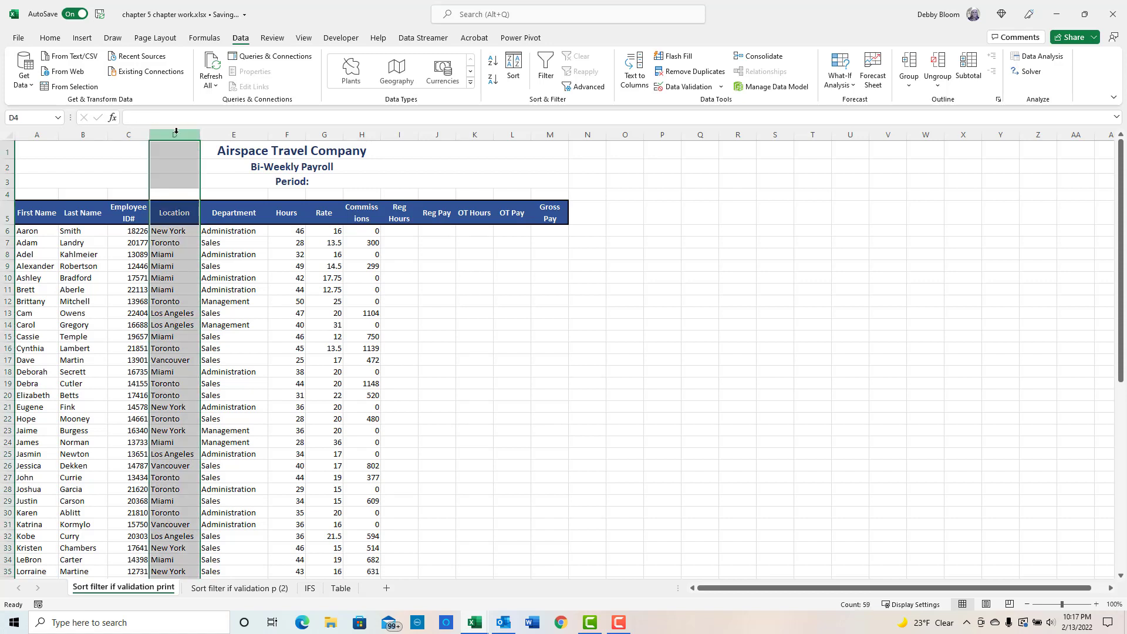
click(176, 314)
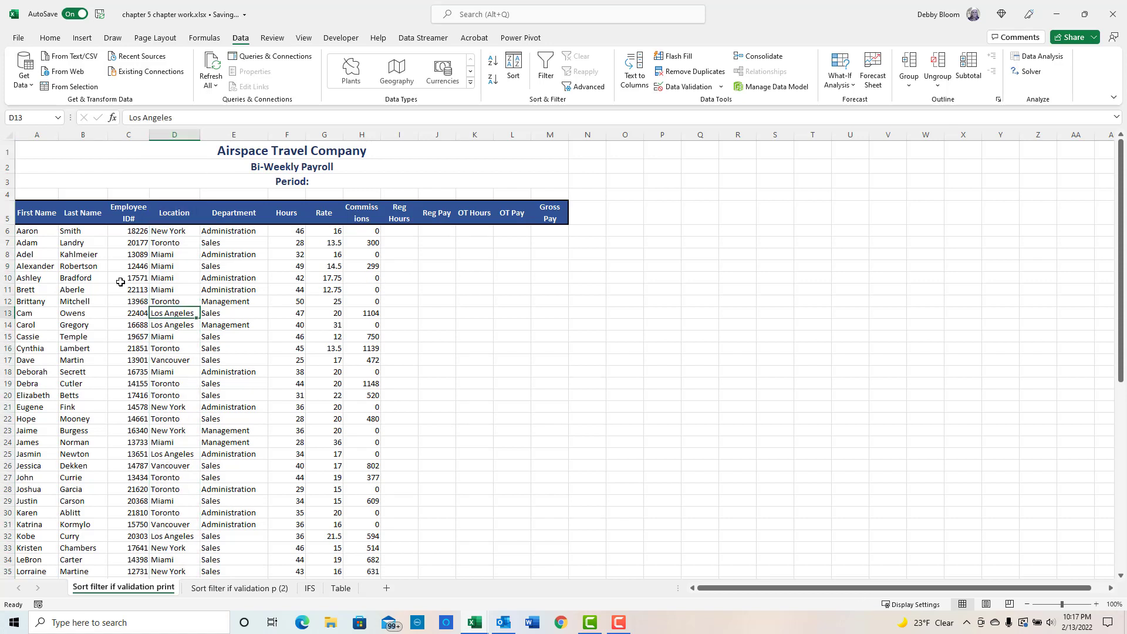
click(492, 79)
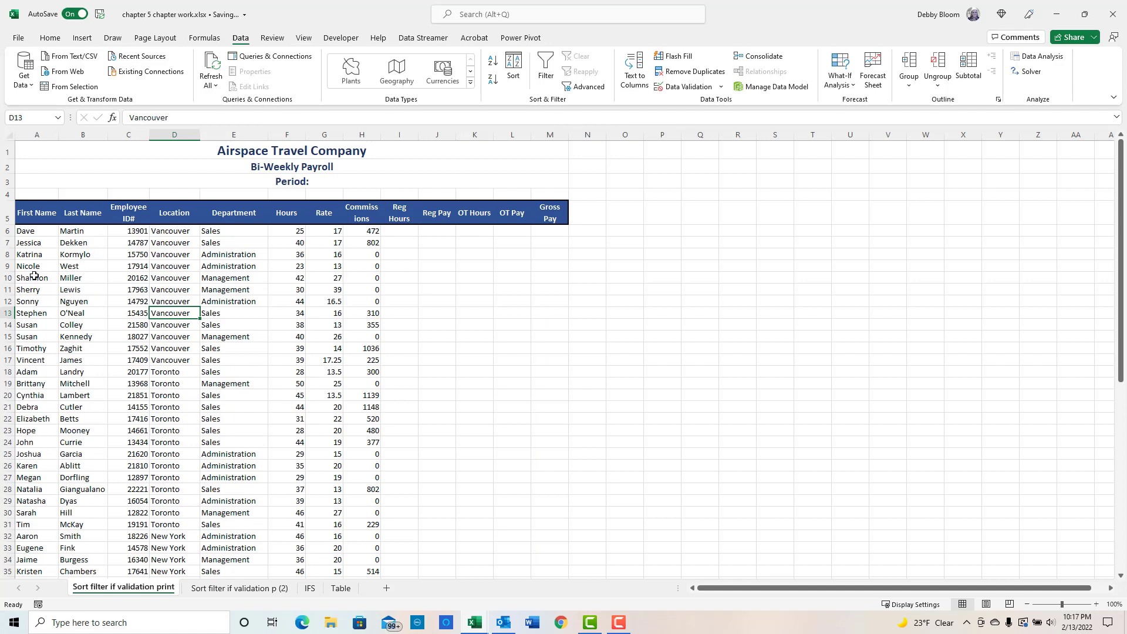
- Review the sort options in the Sort & Filter menu of the Home tab
click(36, 232)
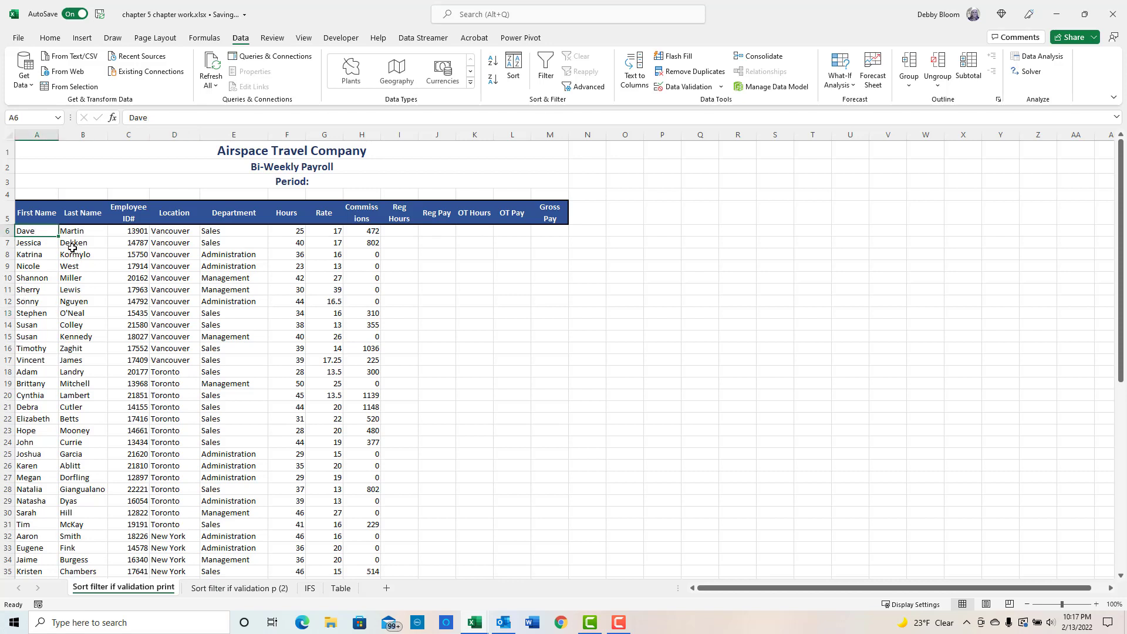
click(83, 231)
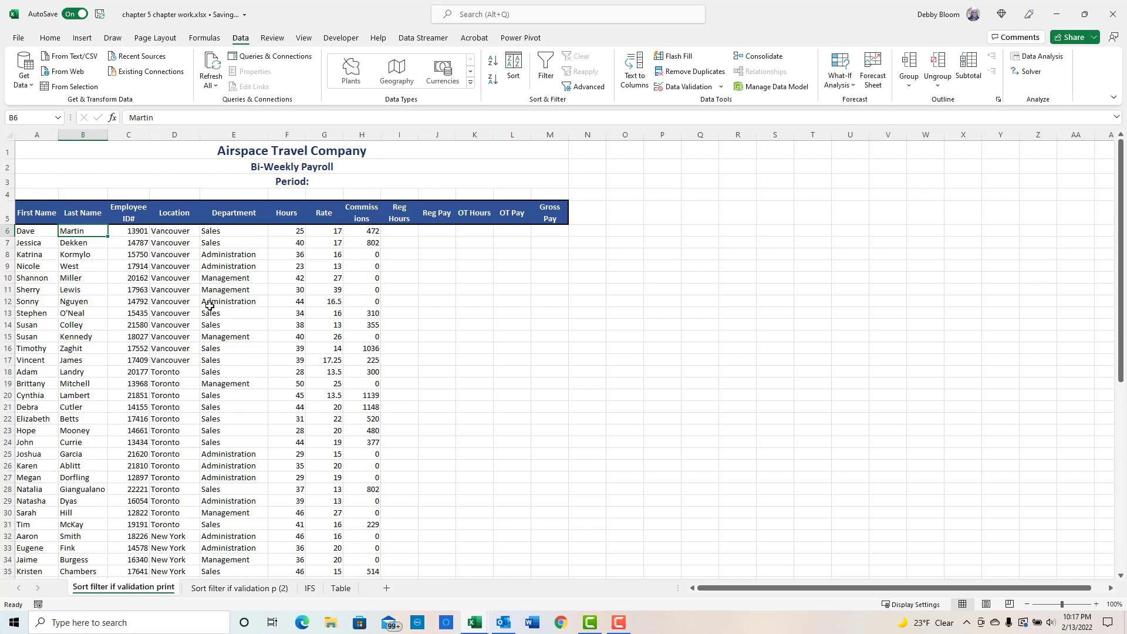
click(74, 311)
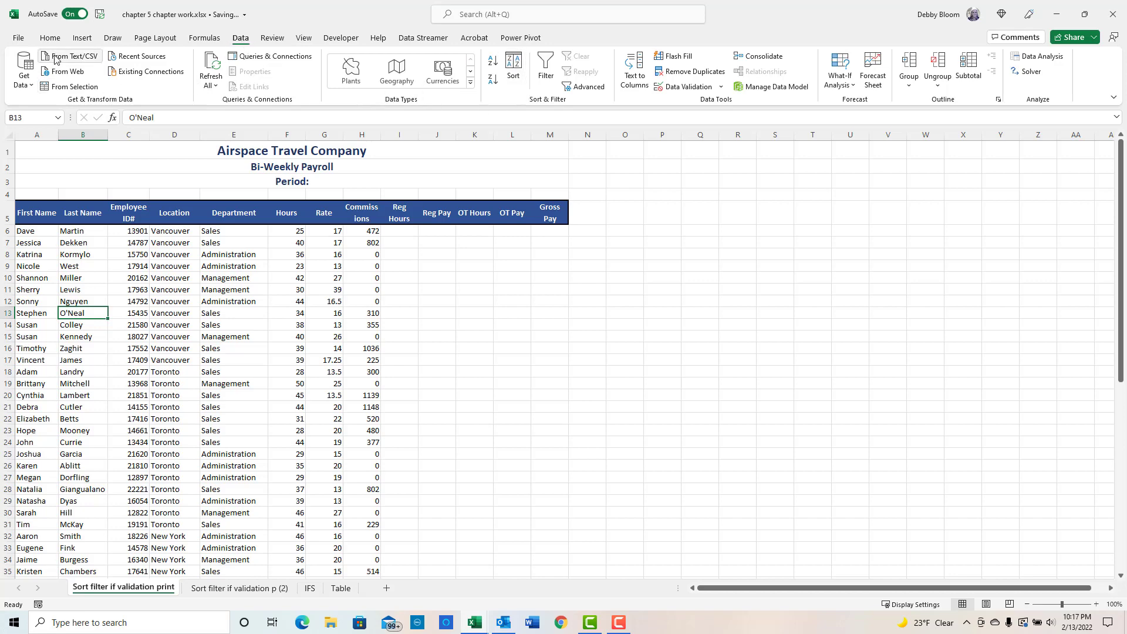
click(50, 37)
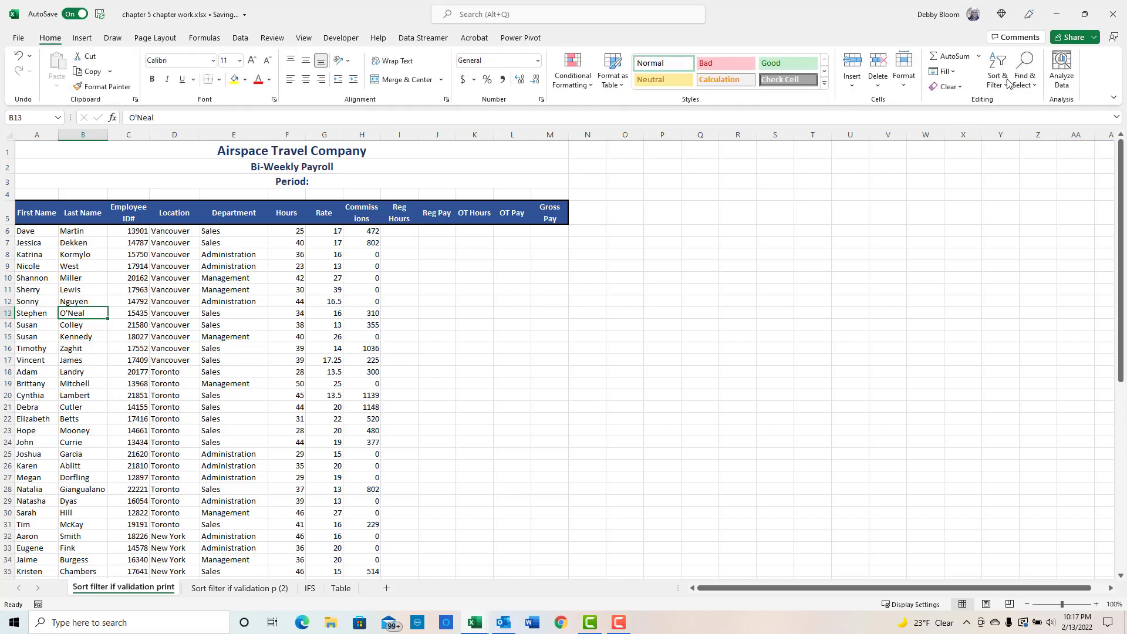
click(1007, 82)
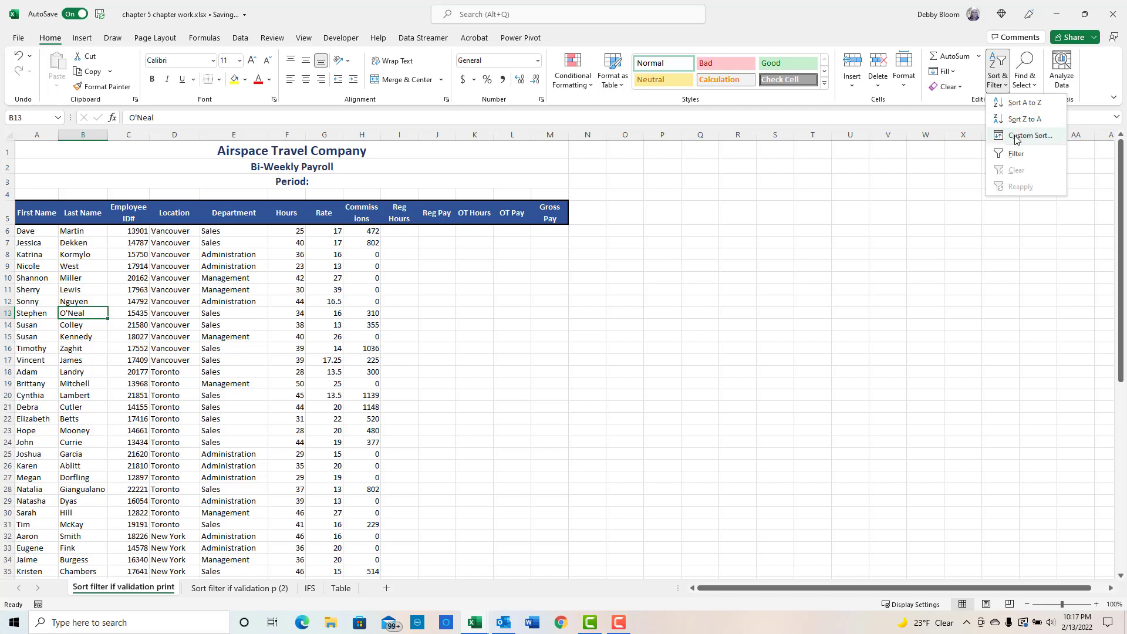
click(240, 38)
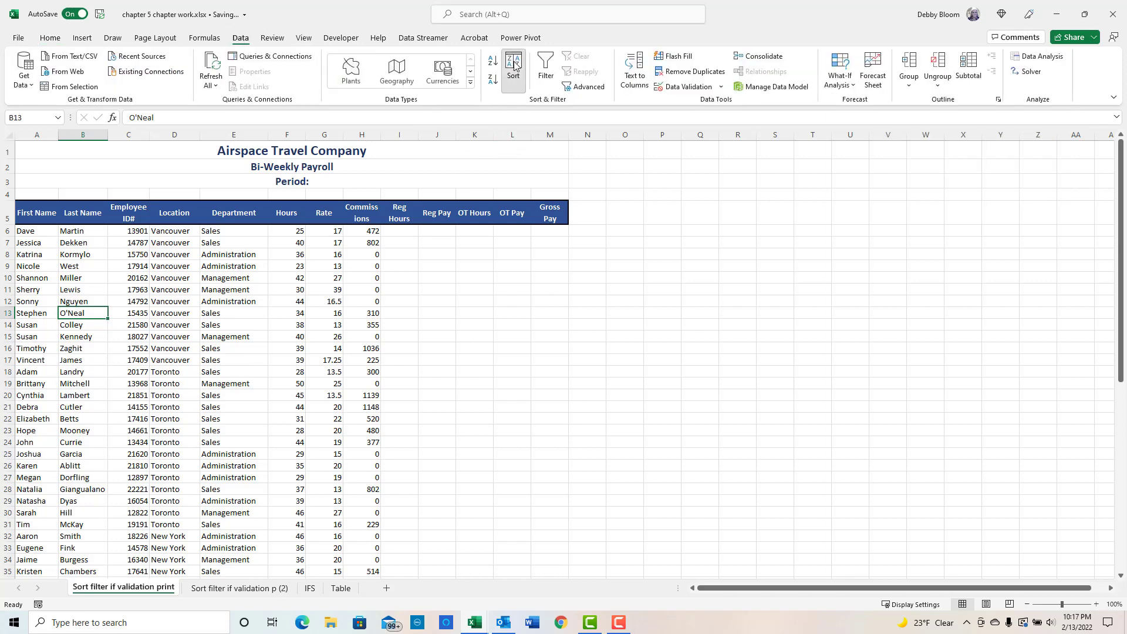
- Open the Sort dialog and set the first sort level to Last Name, A to Z
click(513, 66)
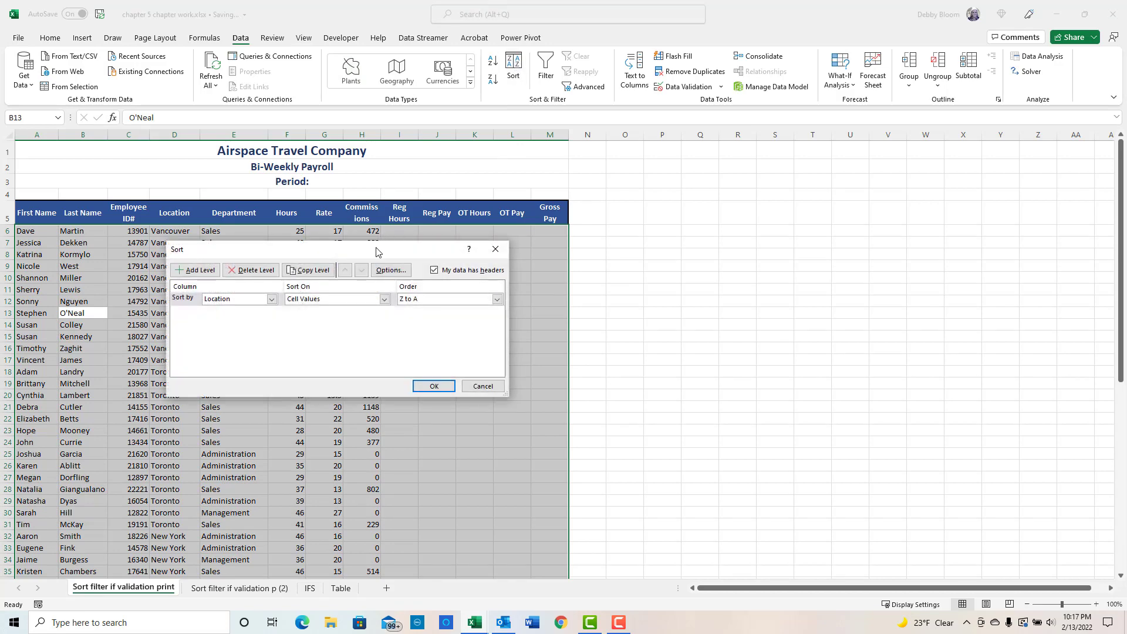
drag(377, 251, 618, 162)
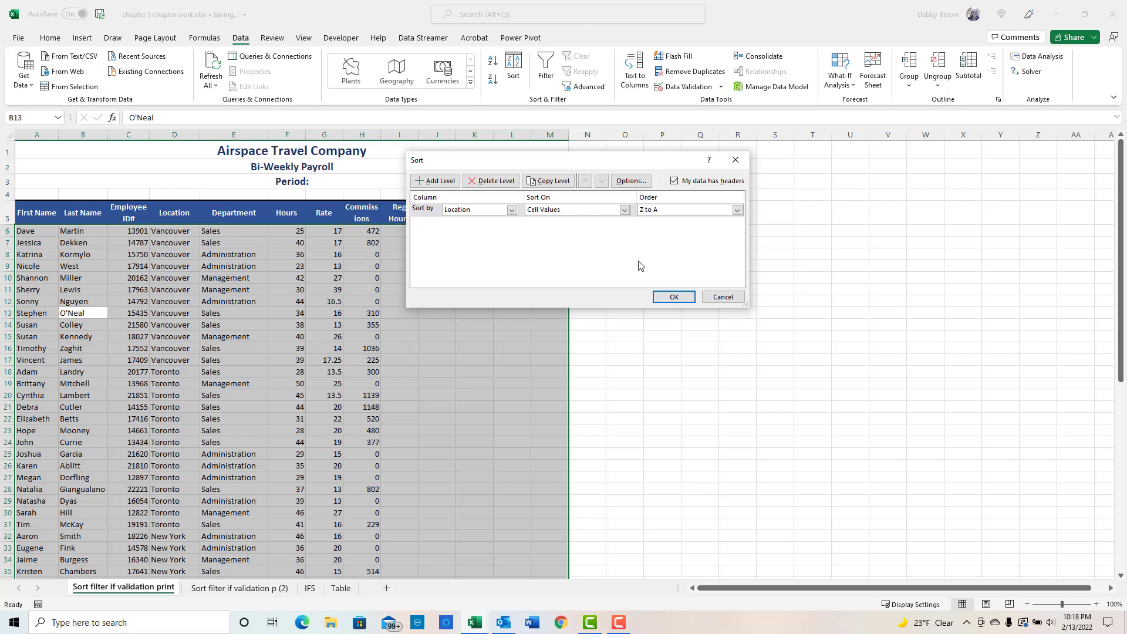
click(512, 210)
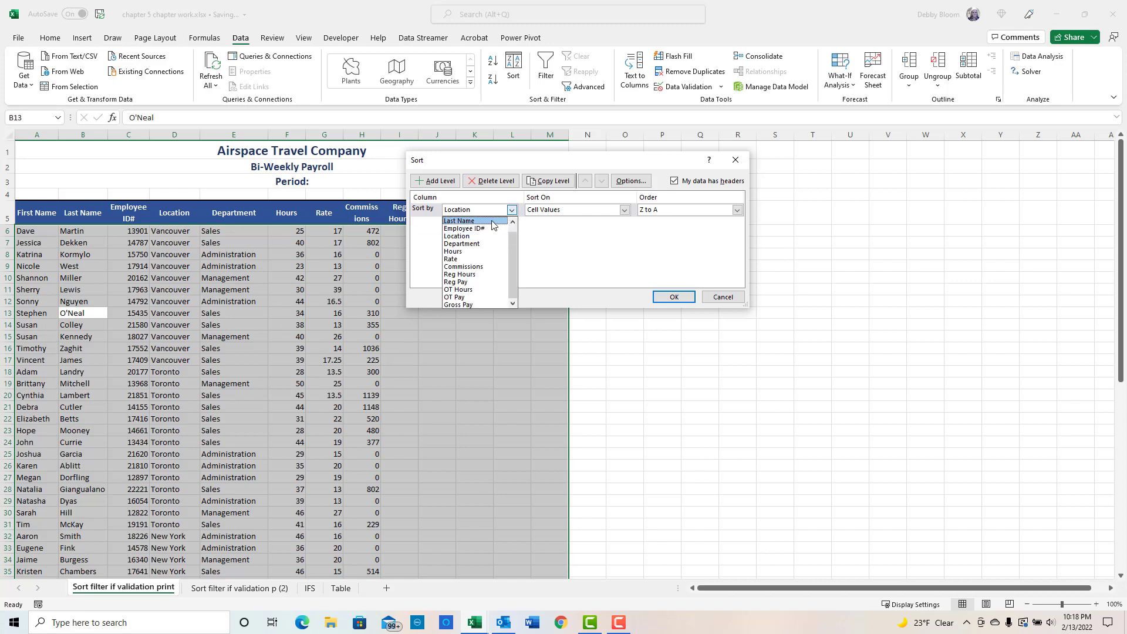
click(492, 221)
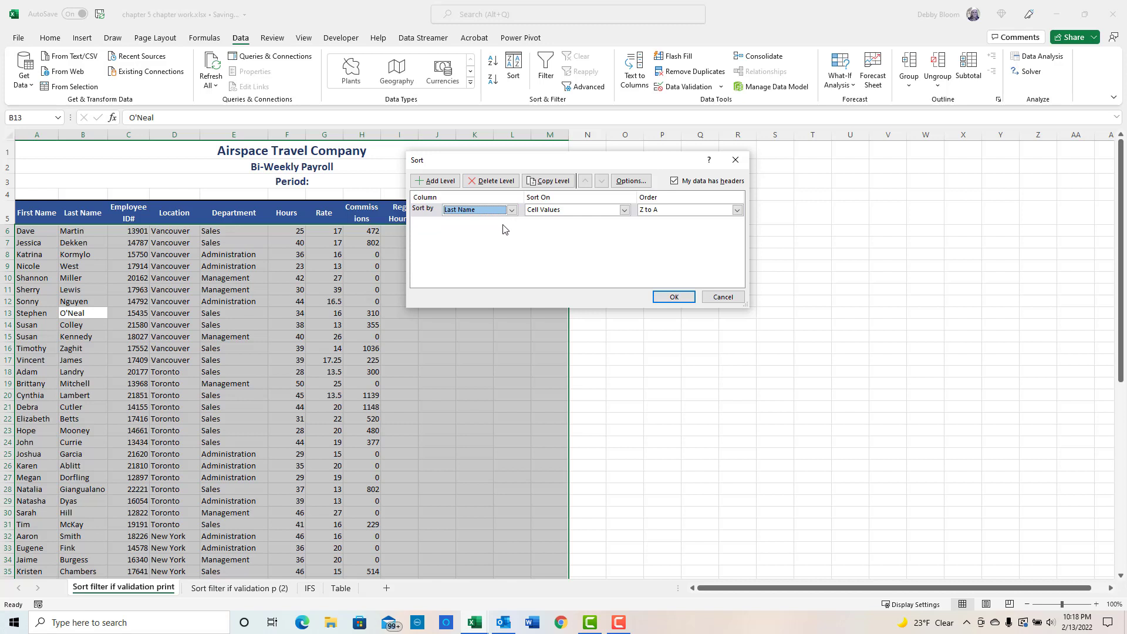
click(737, 210)
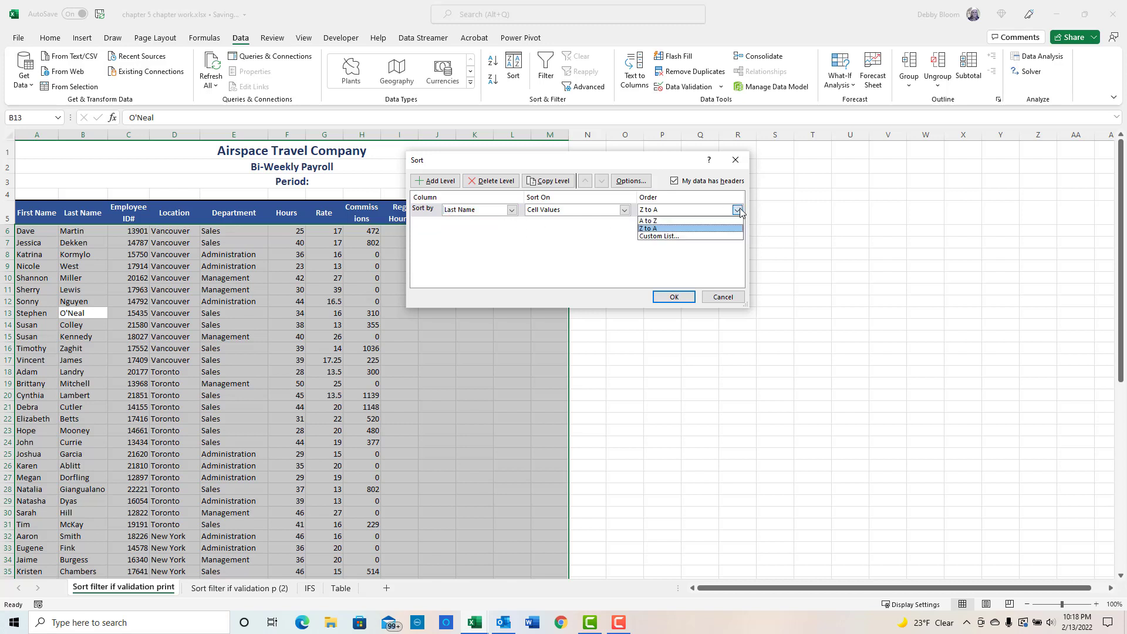
click(706, 222)
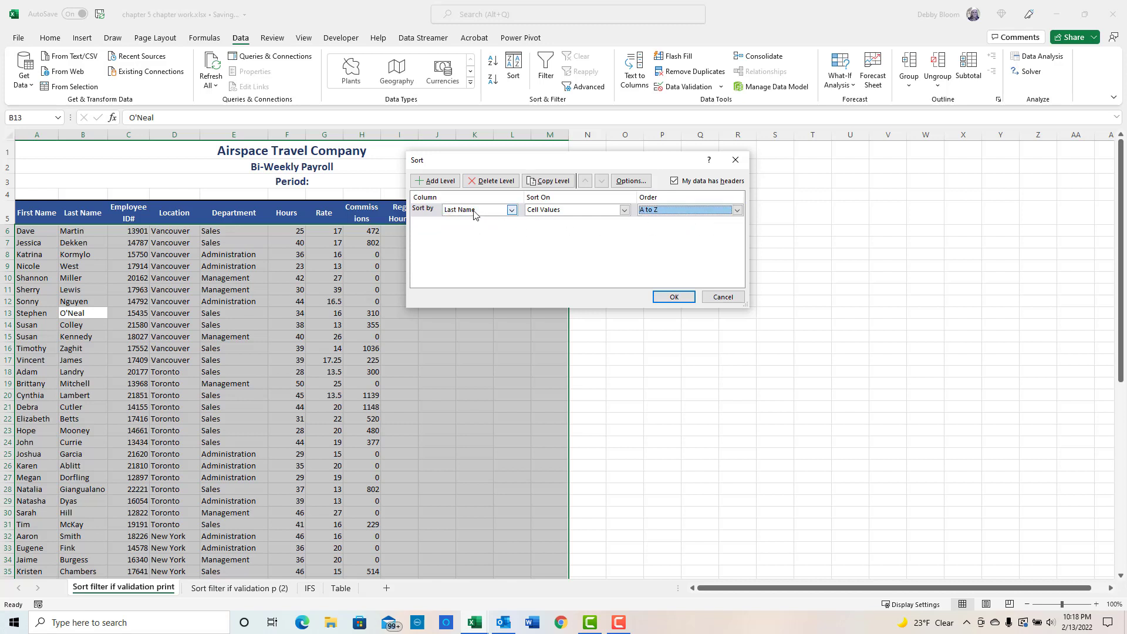
- Add a second sort level by Location, Z to A, and apply the sort
click(439, 181)
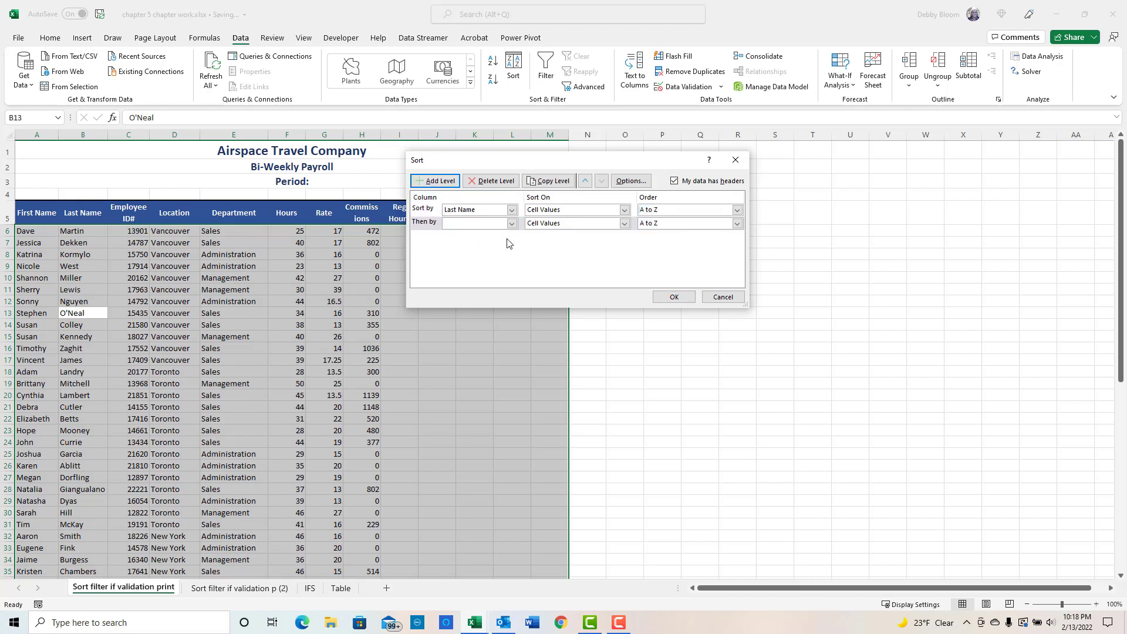
click(512, 224)
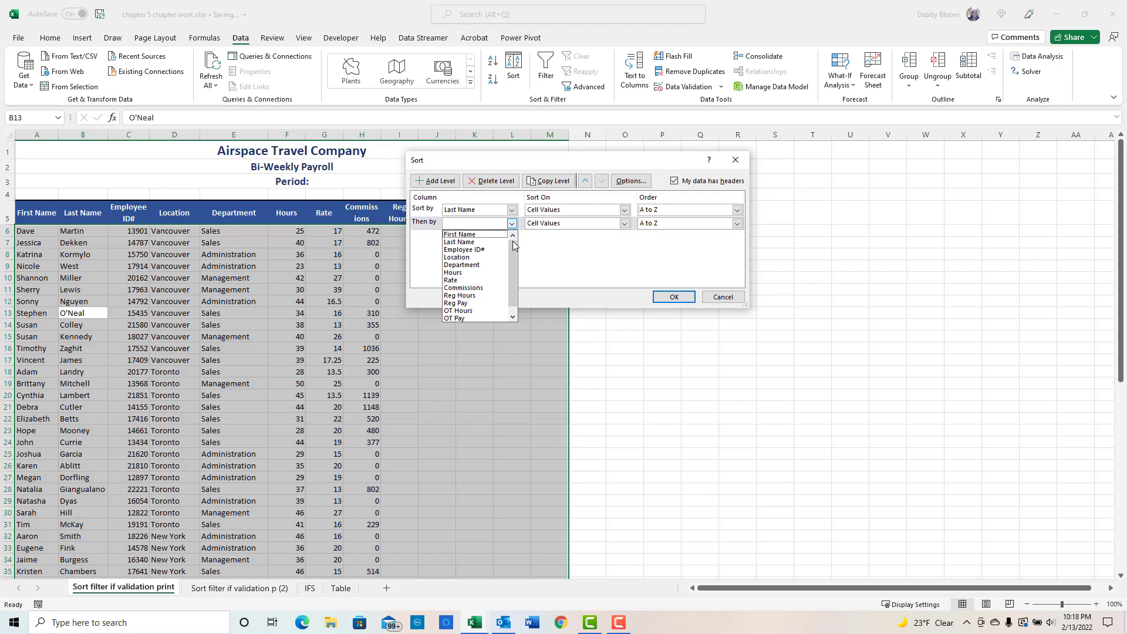
click(496, 258)
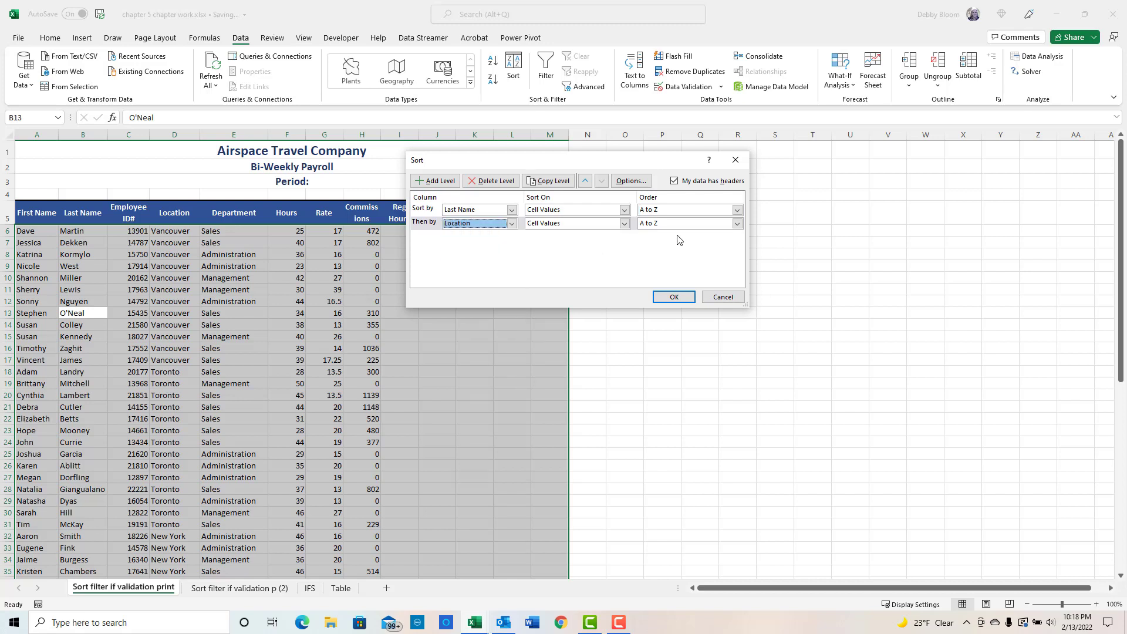
click(738, 223)
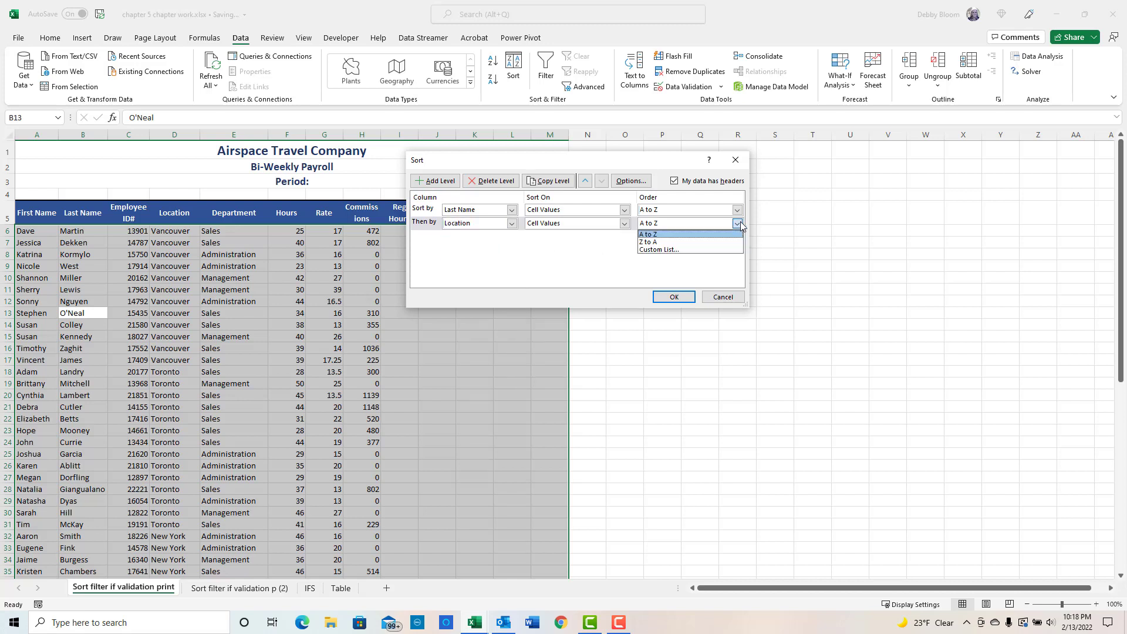
click(707, 242)
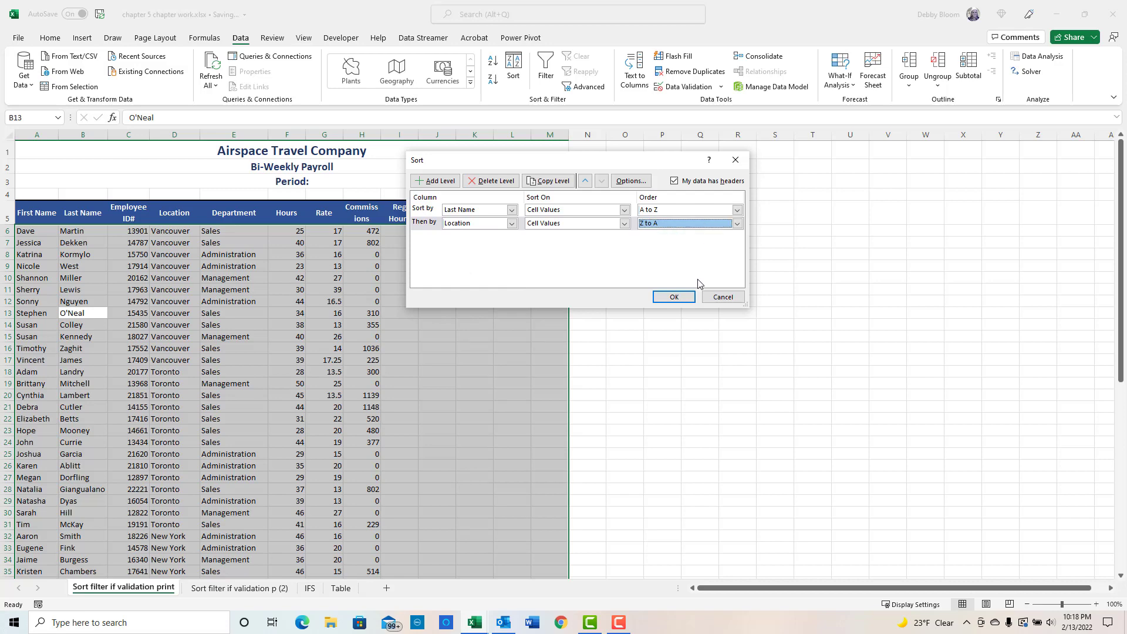
click(674, 297)
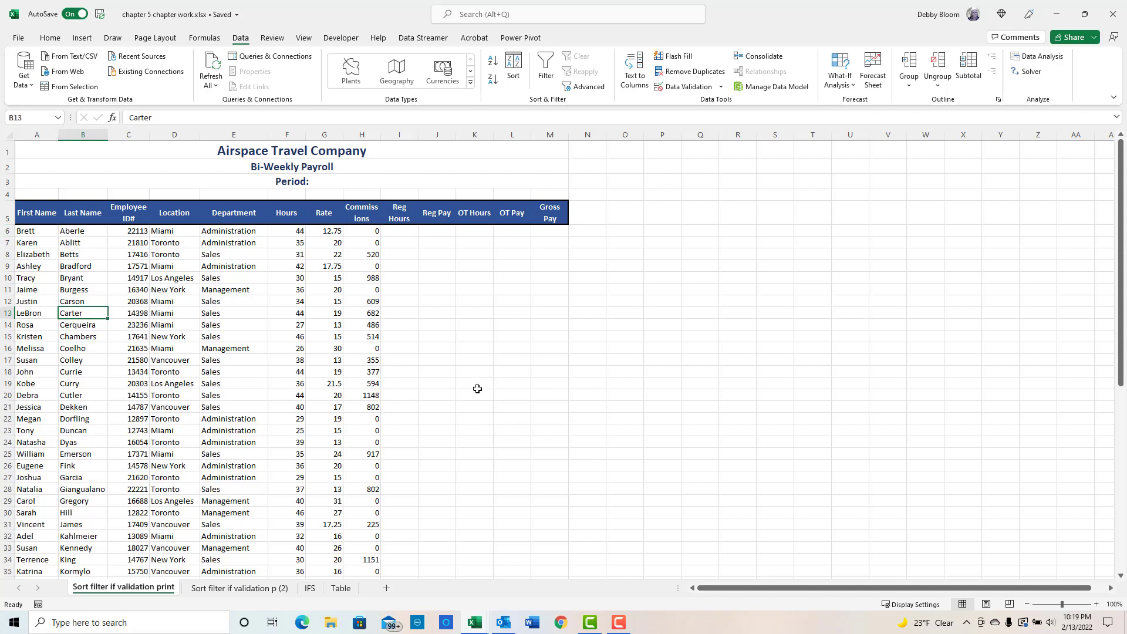
- Turn on filtering for the payroll table headers
click(171, 299)
click(68, 317)
click(236, 294)
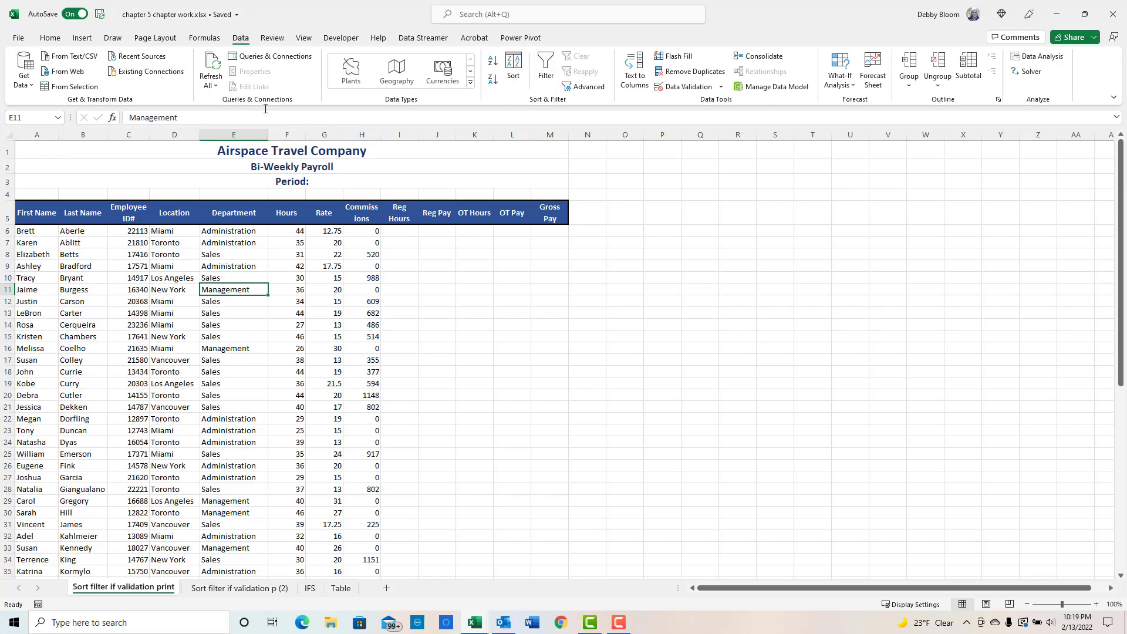
click(50, 38)
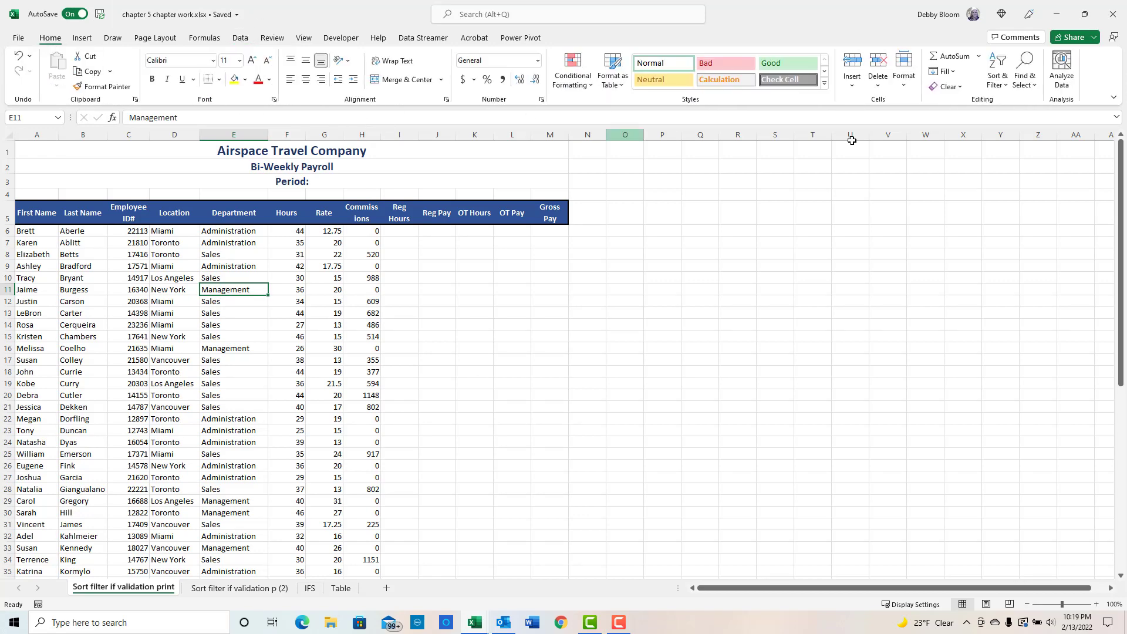
click(997, 77)
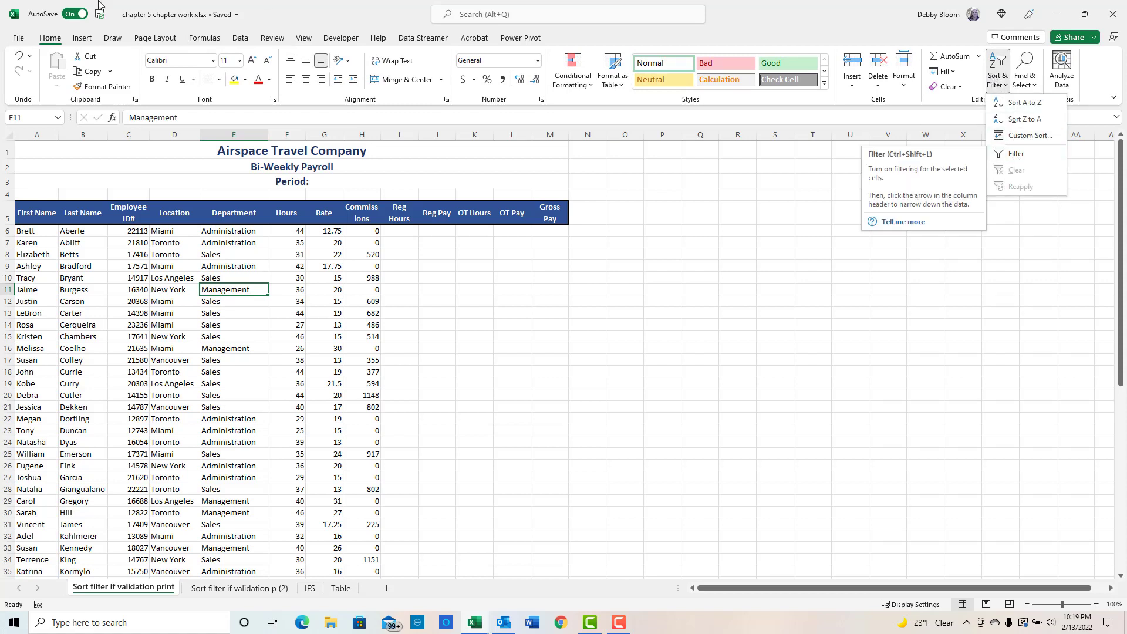
click(241, 39)
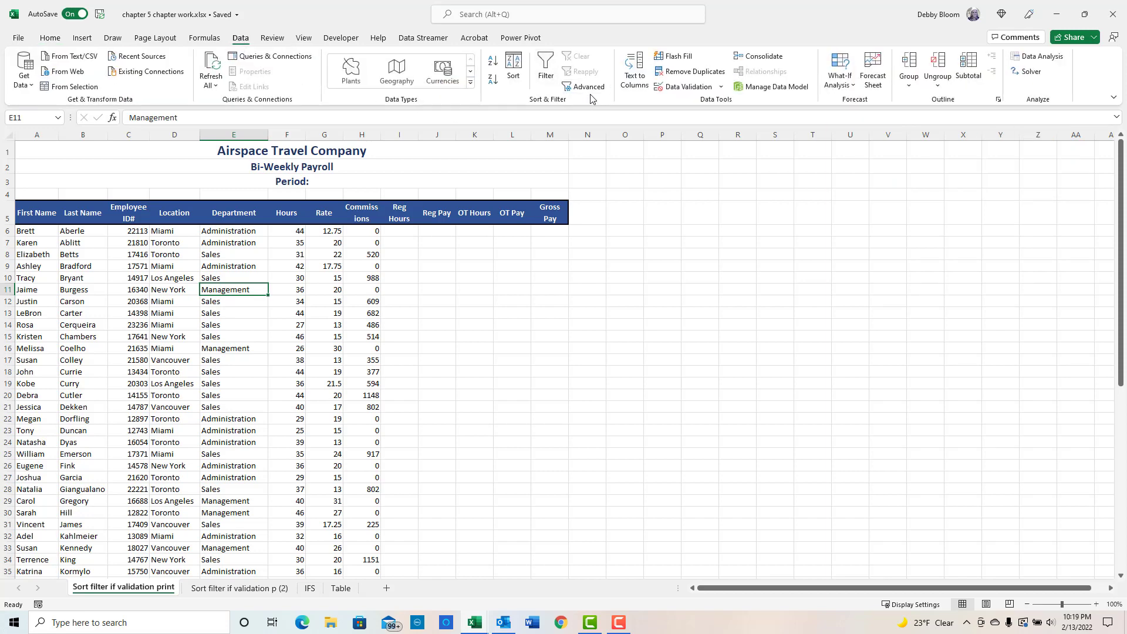
click(546, 68)
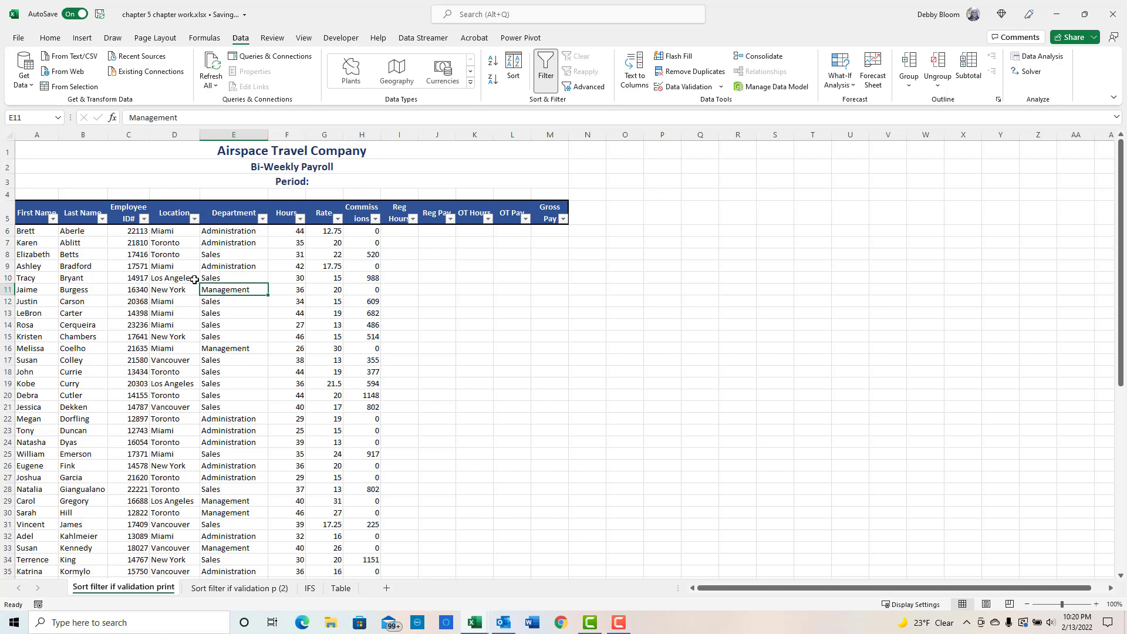
- Filter the Department column to show only Administration employees
click(263, 219)
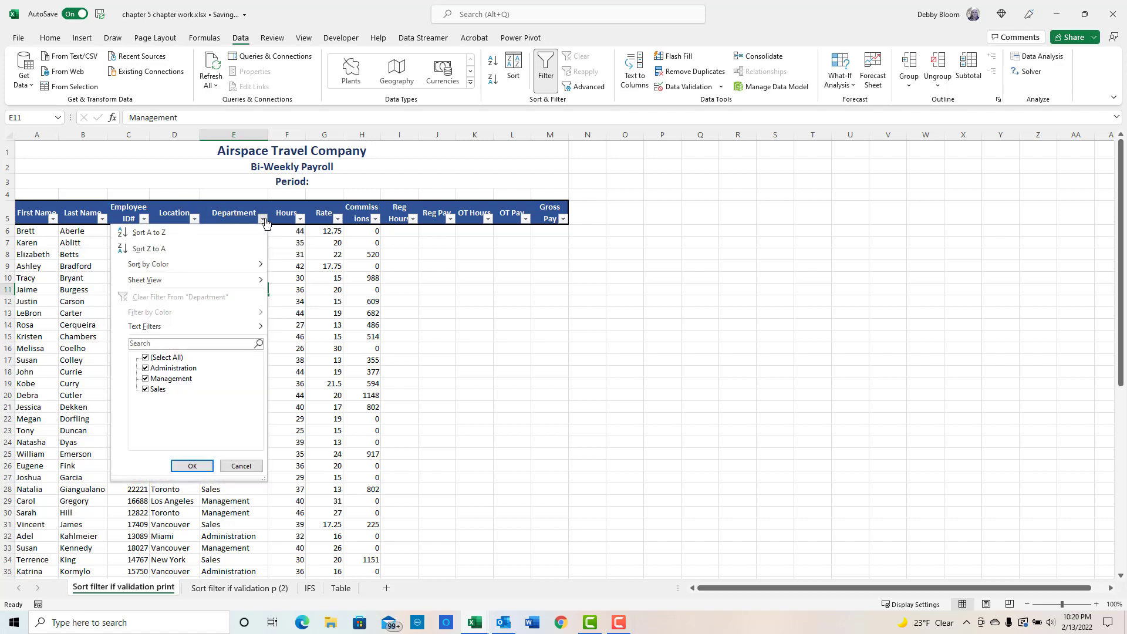
click(147, 359)
click(146, 368)
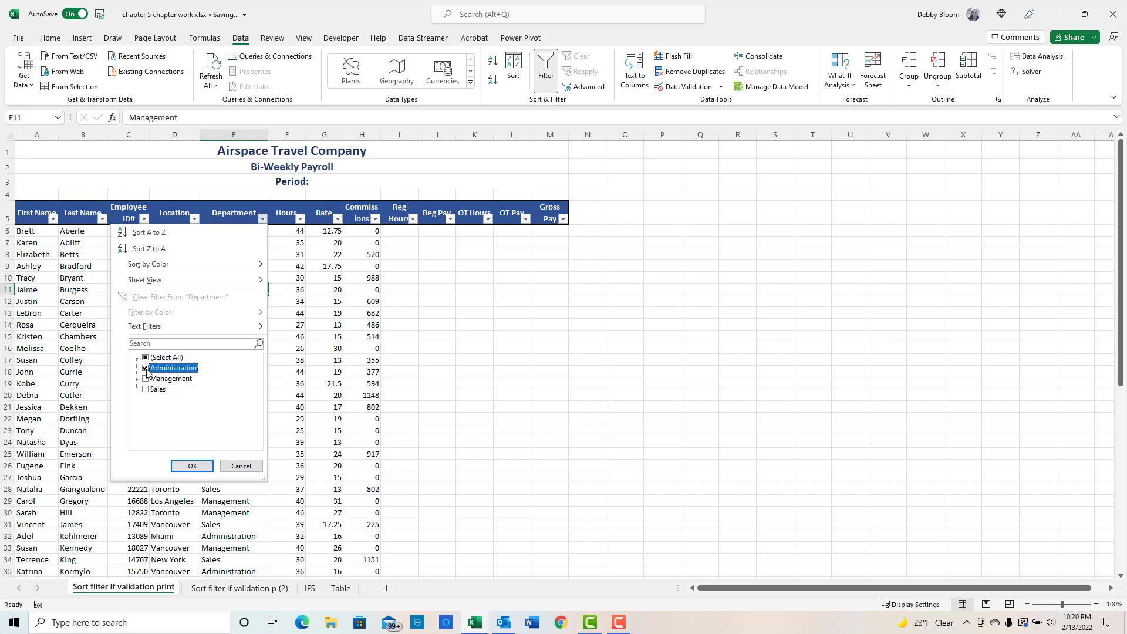
click(191, 466)
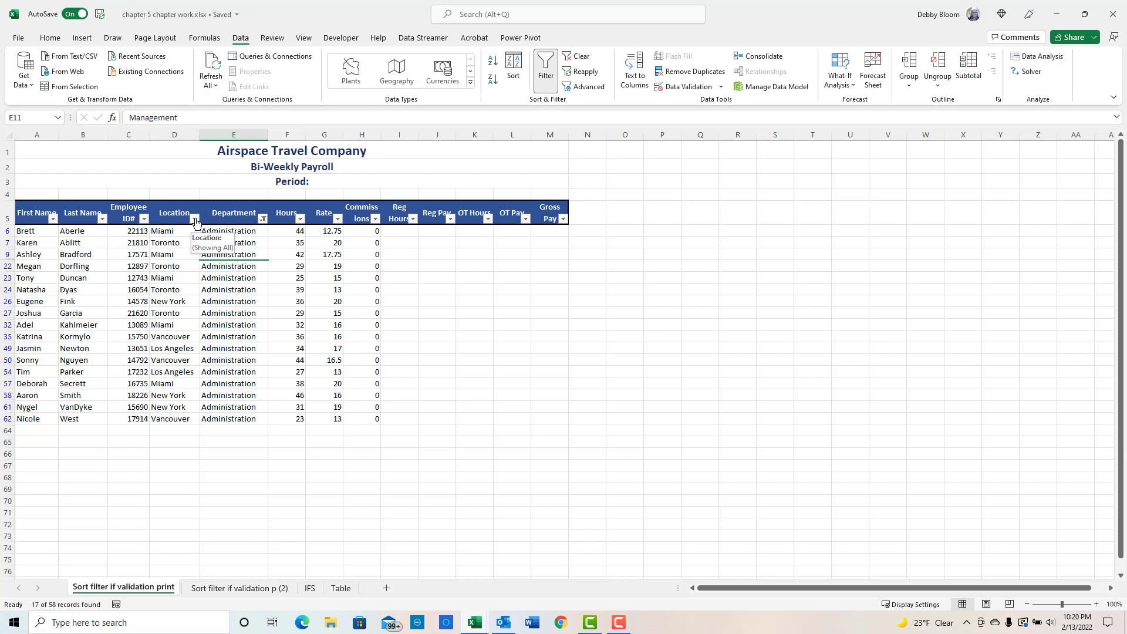
- Filter the Location column to show only Miami employees
click(195, 220)
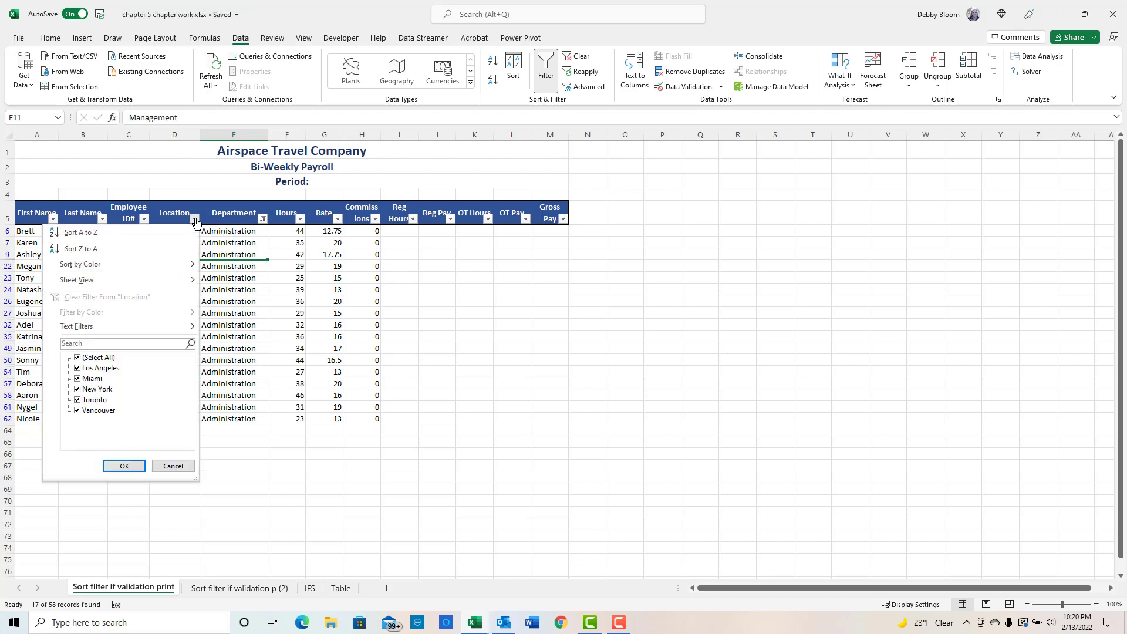
click(78, 360)
click(78, 378)
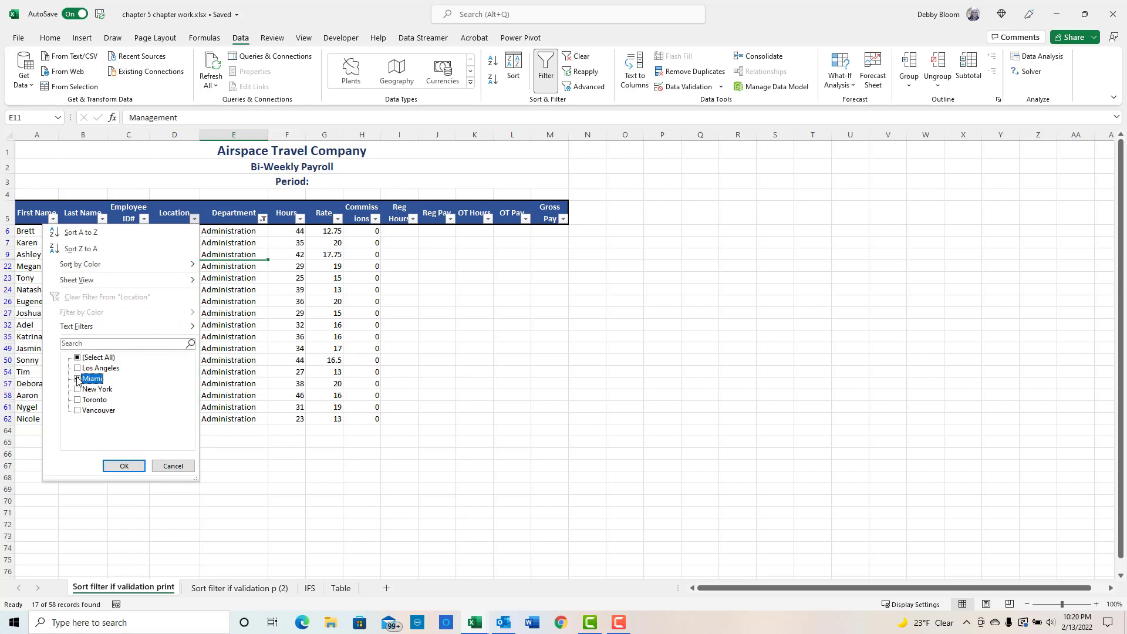
click(123, 467)
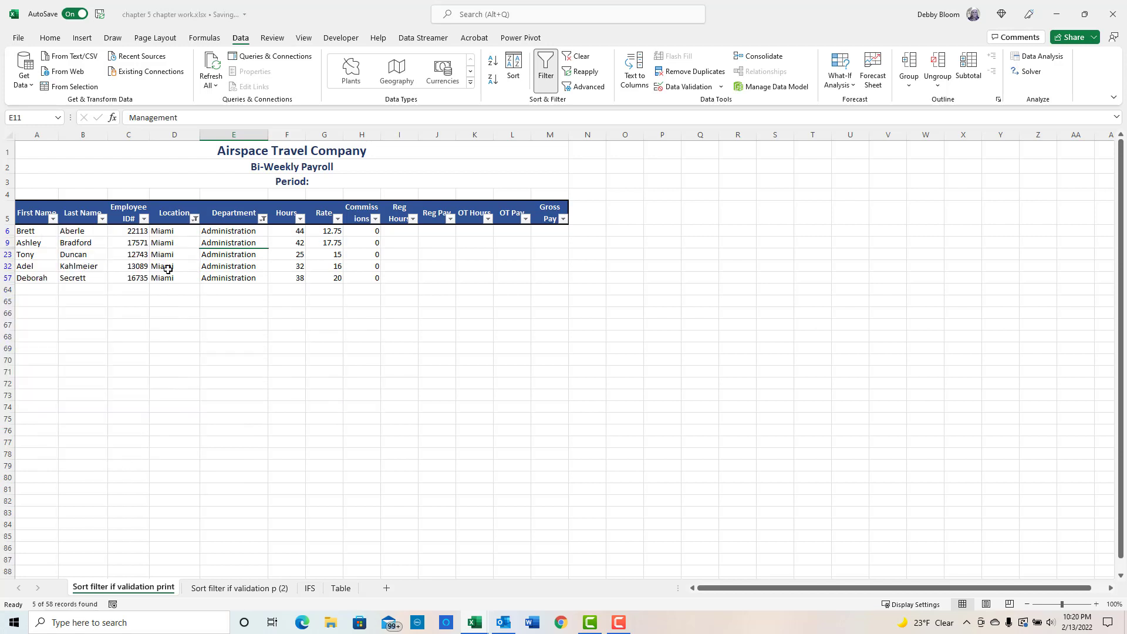
- Clear all applied filters and turn filtering off for the payroll table
click(144, 219)
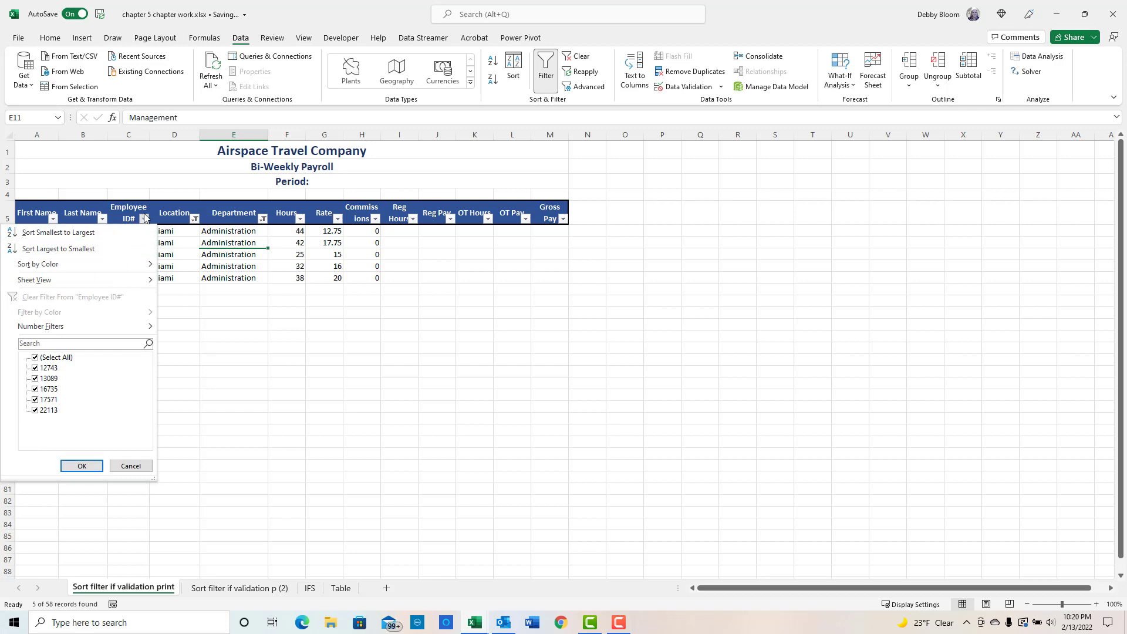
click(145, 219)
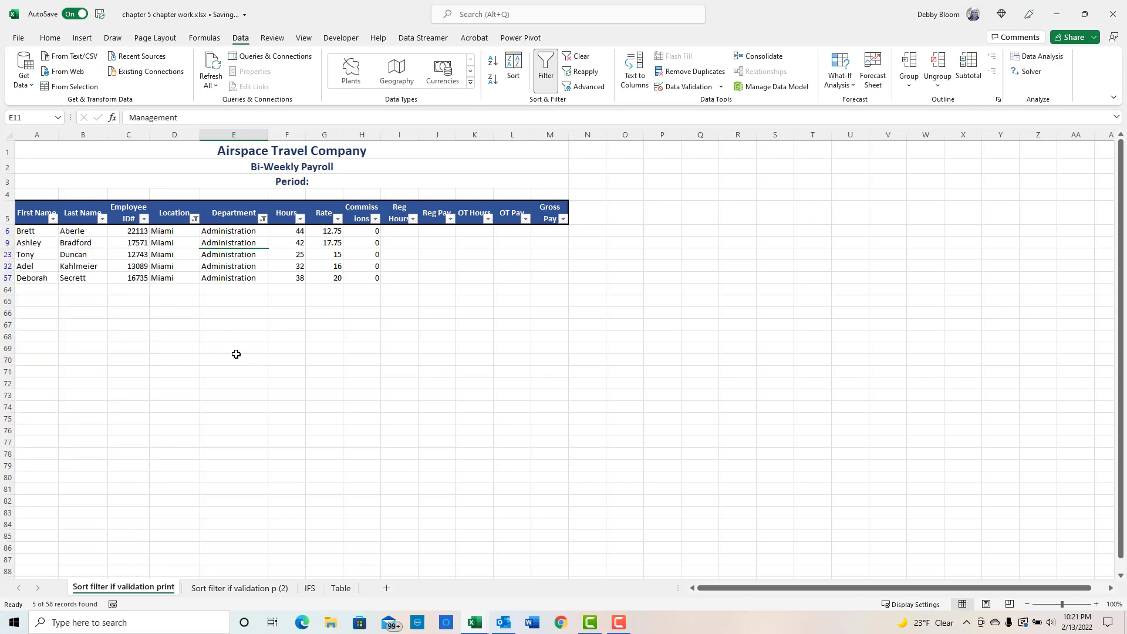
click(194, 219)
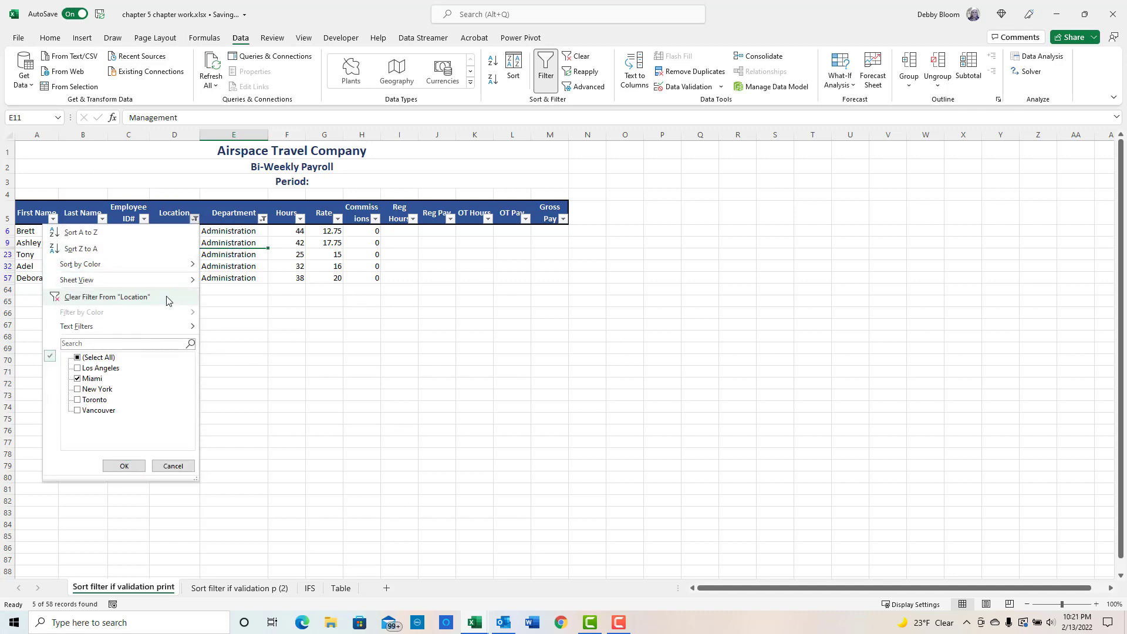
click(194, 219)
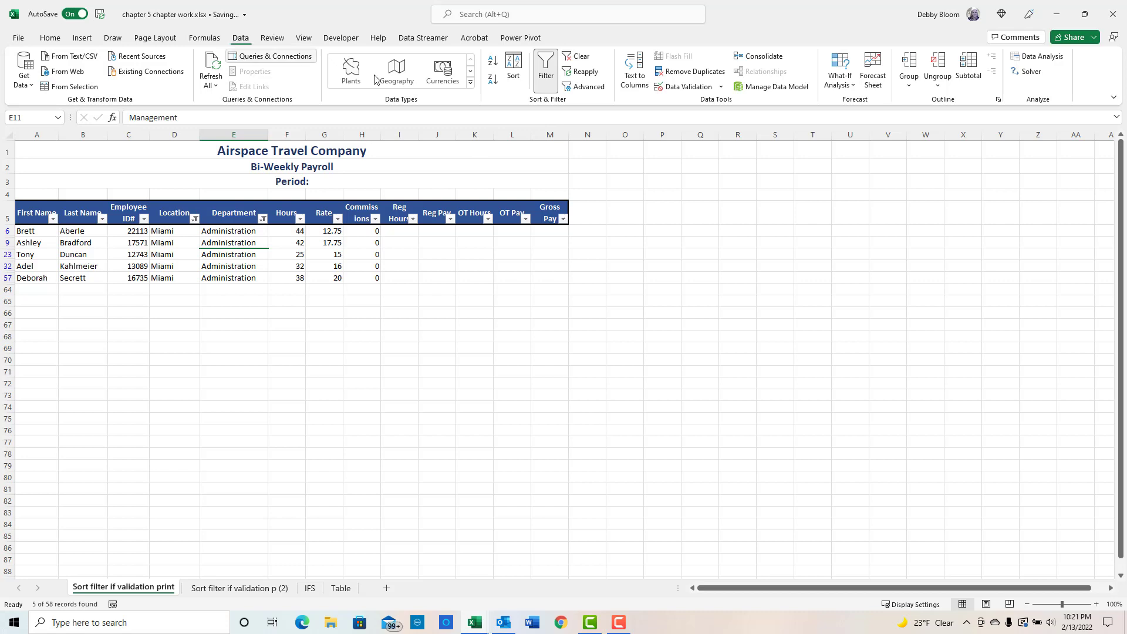
click(581, 57)
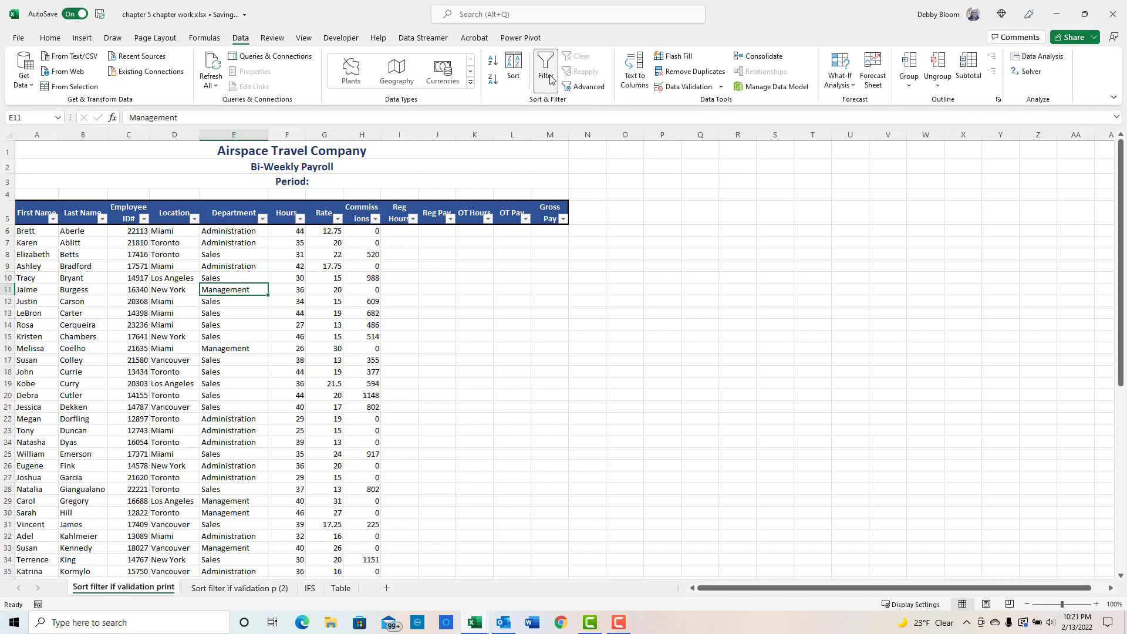
click(547, 75)
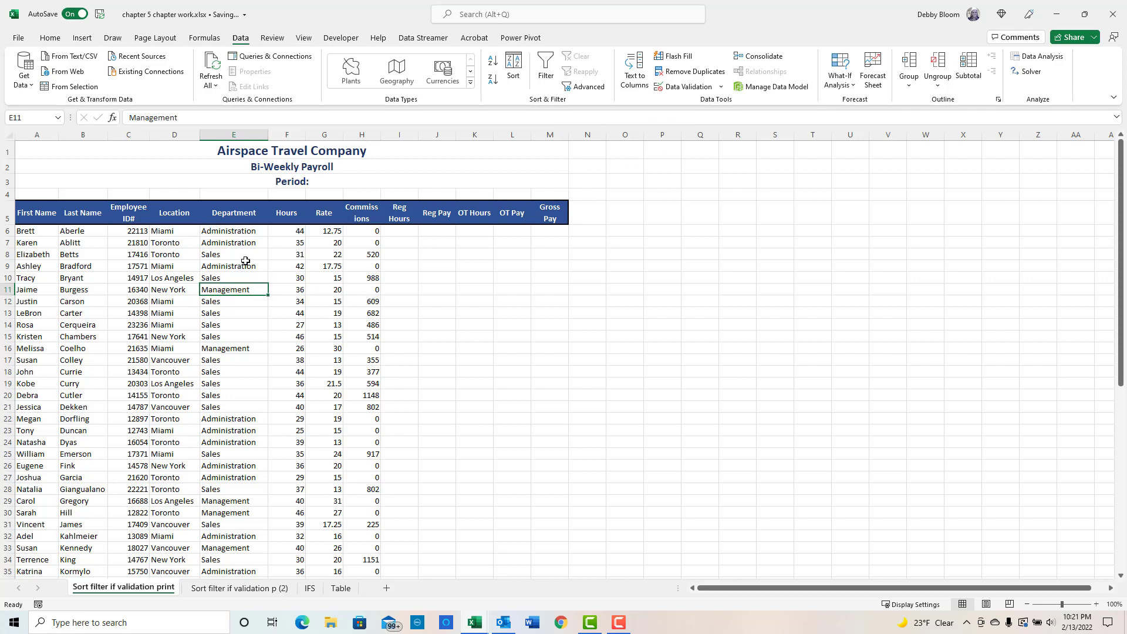
- Enter the label Criteria in cell P4
click(216, 222)
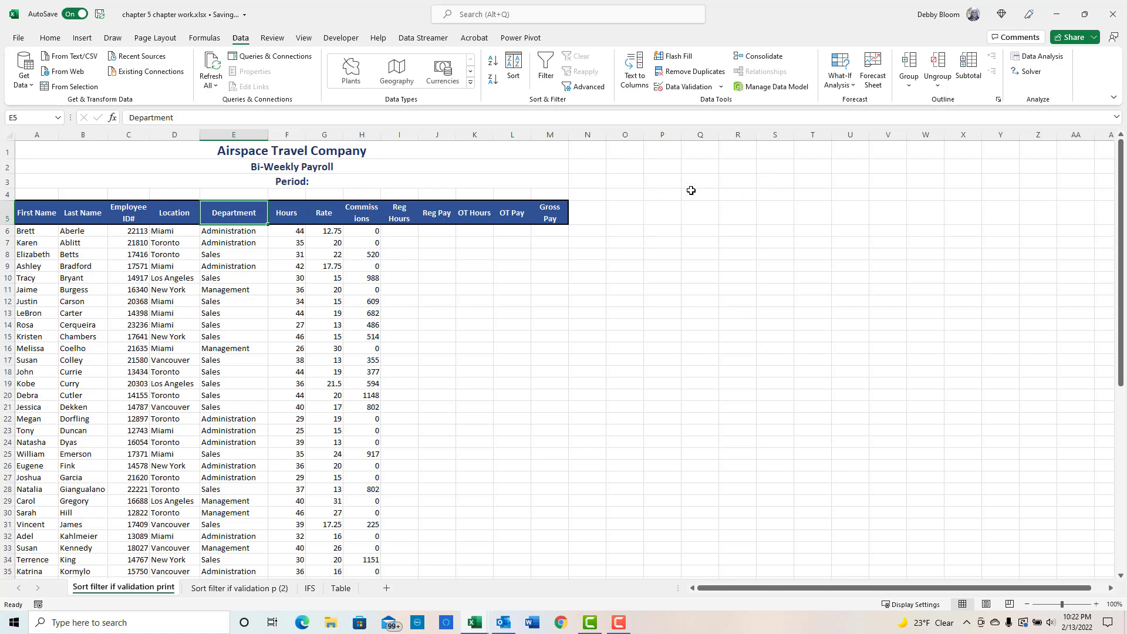
click(668, 193)
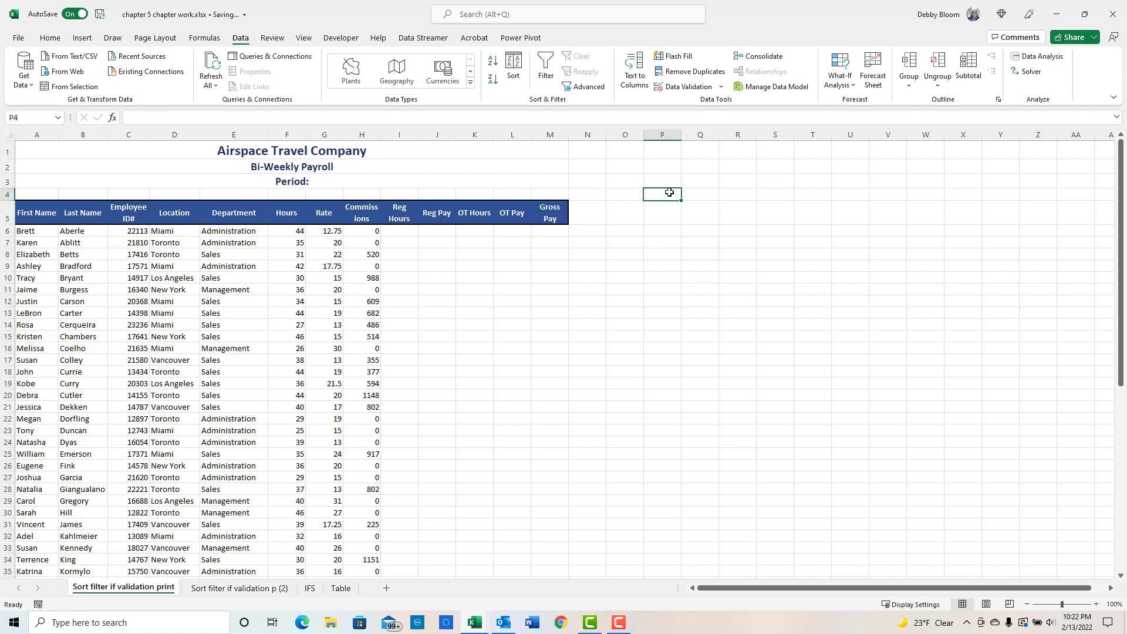
text(Crite)
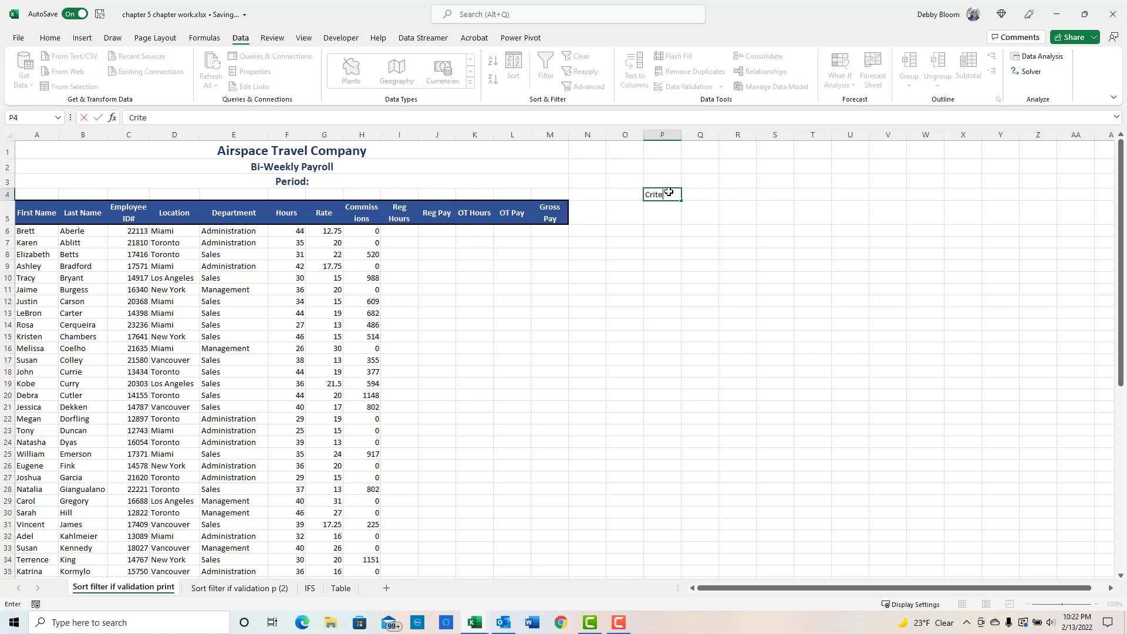
text(ria)
key(Return)
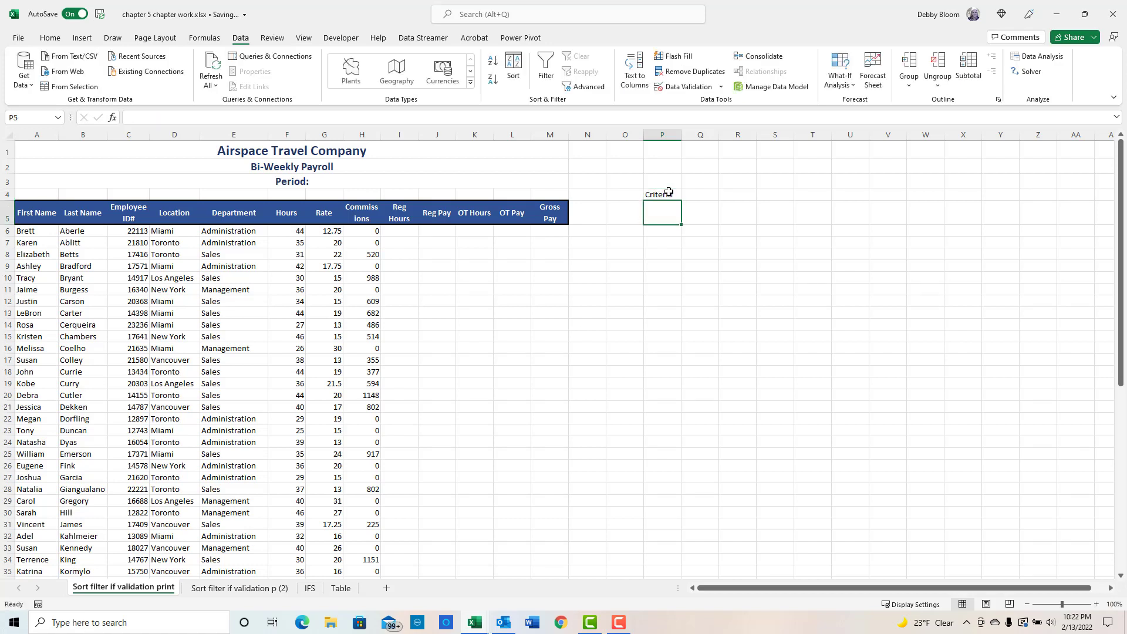
- Copy the Department header into cell P5 and widen column P to fit it
click(246, 212)
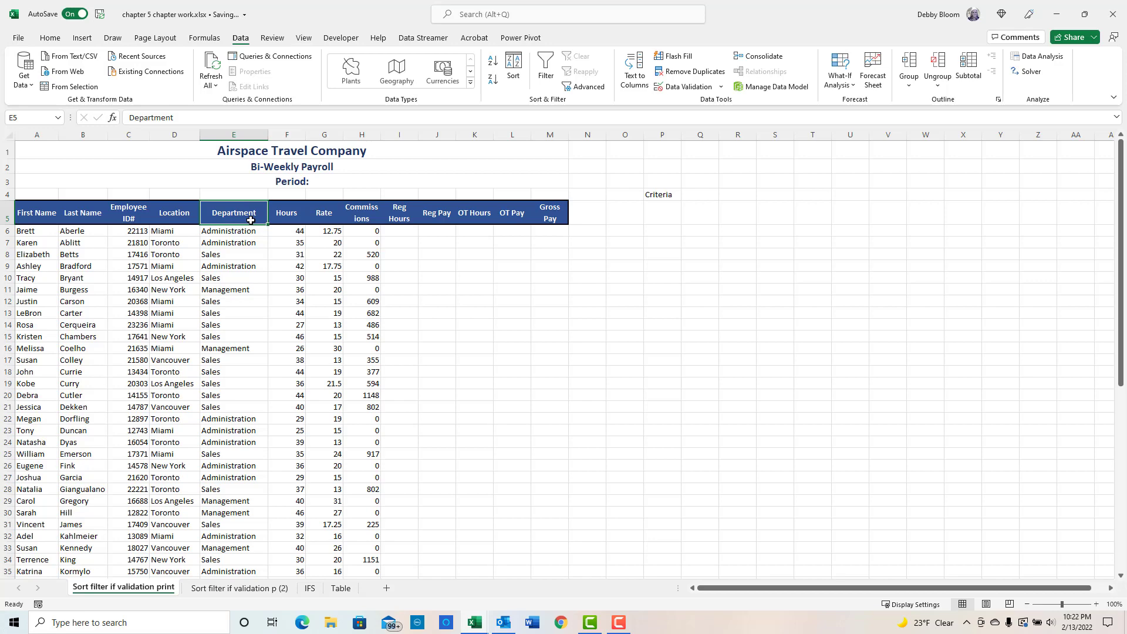
click(50, 38)
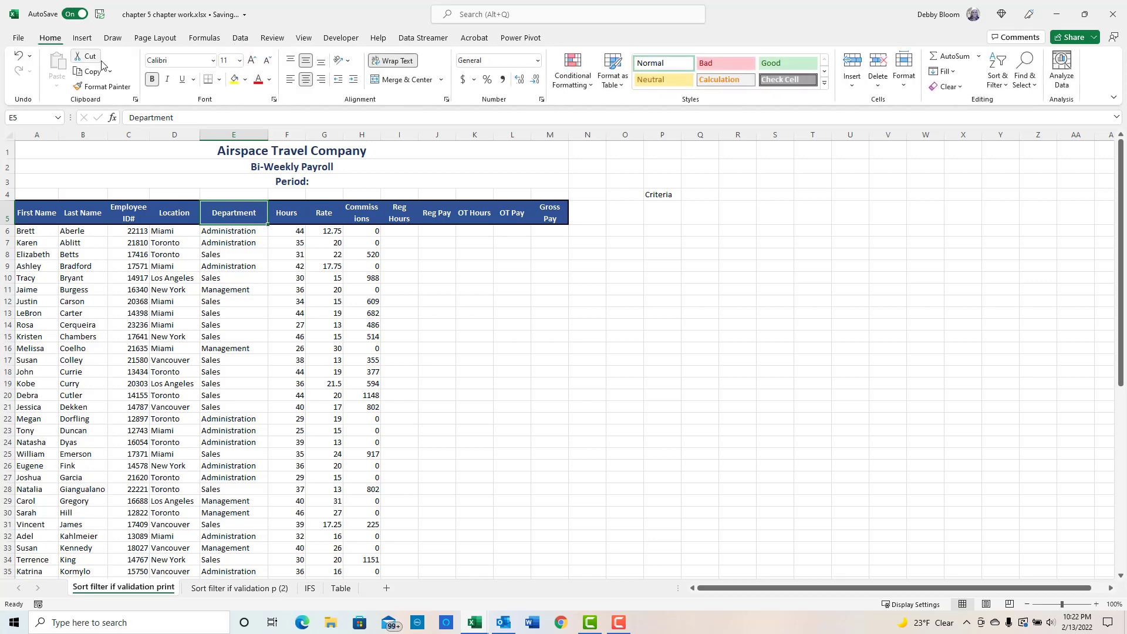
click(93, 73)
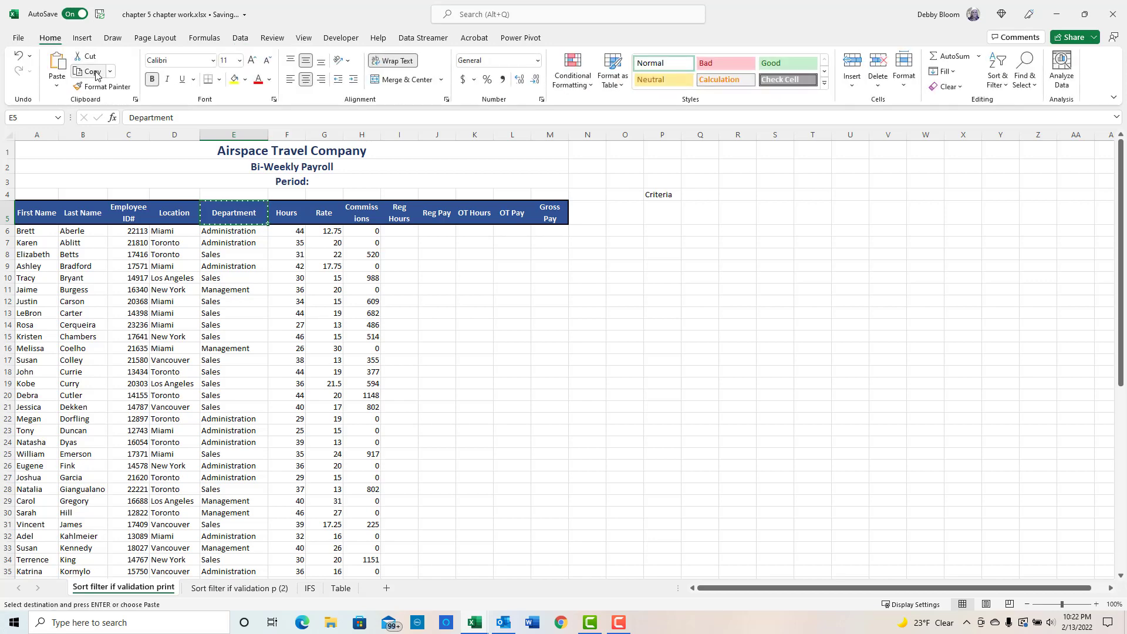
click(664, 210)
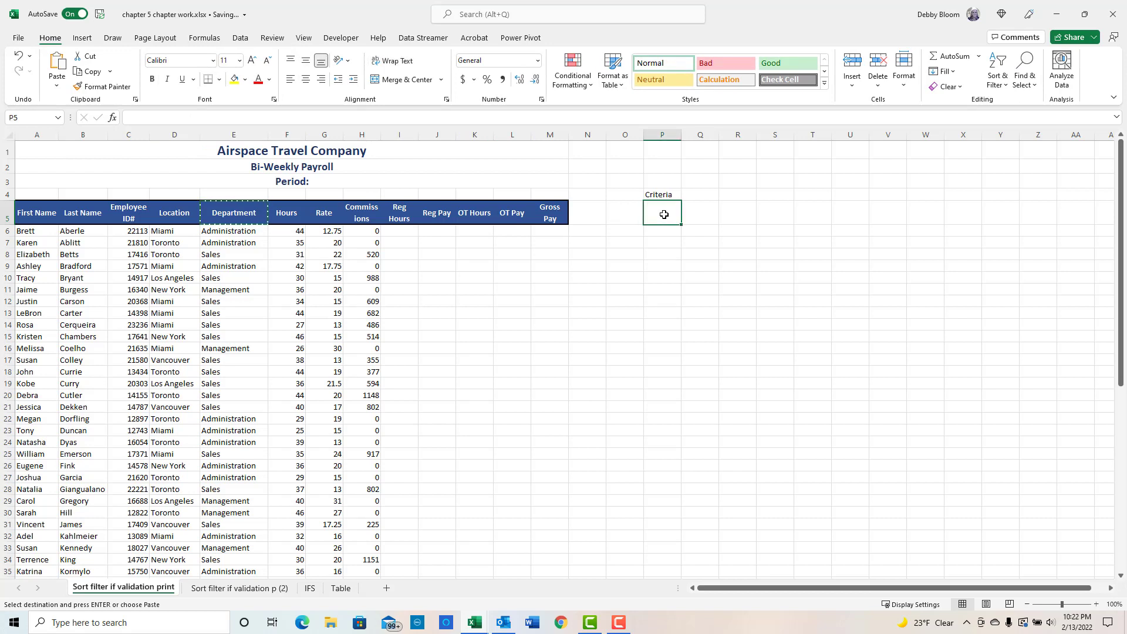
click(57, 65)
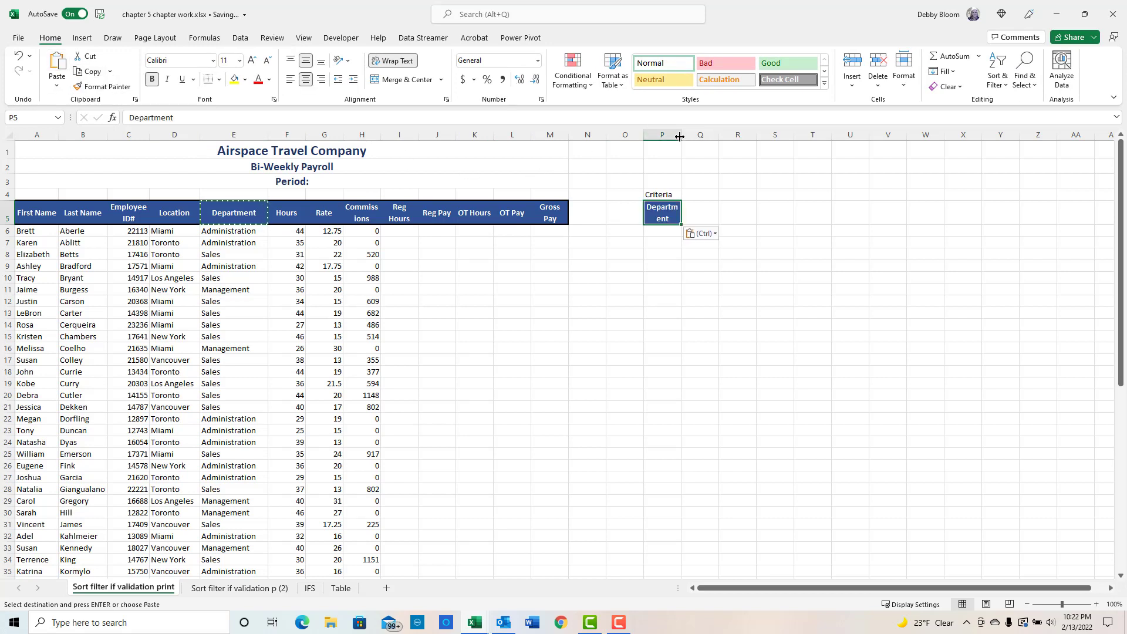
drag(682, 136, 707, 136)
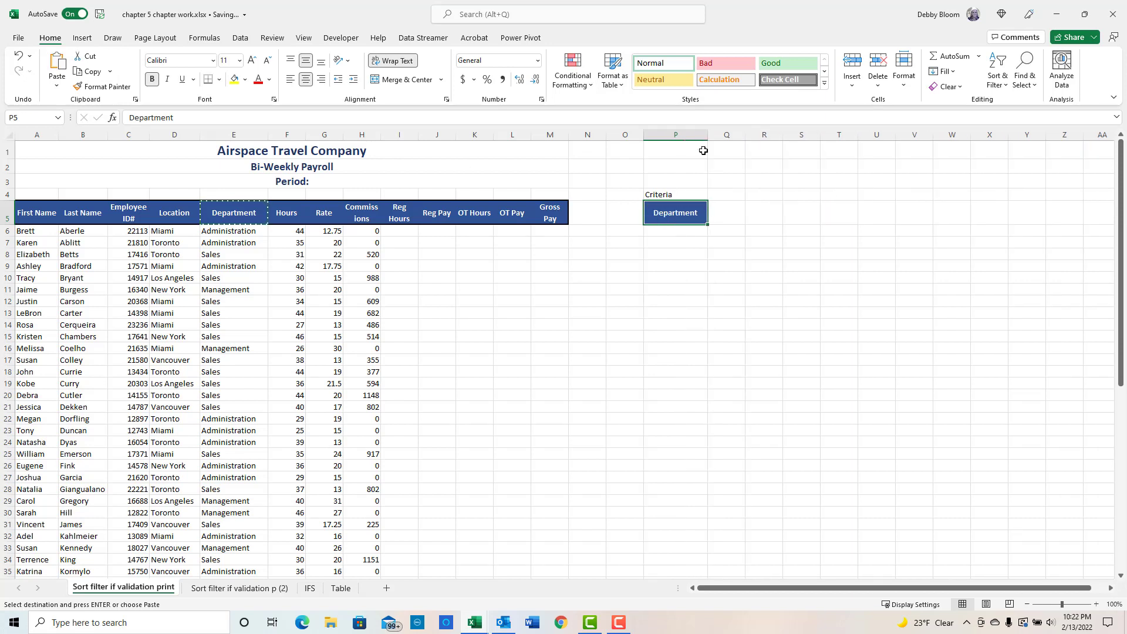
- Enter Administration as the criterion in cell P6 under the Department header
click(677, 231)
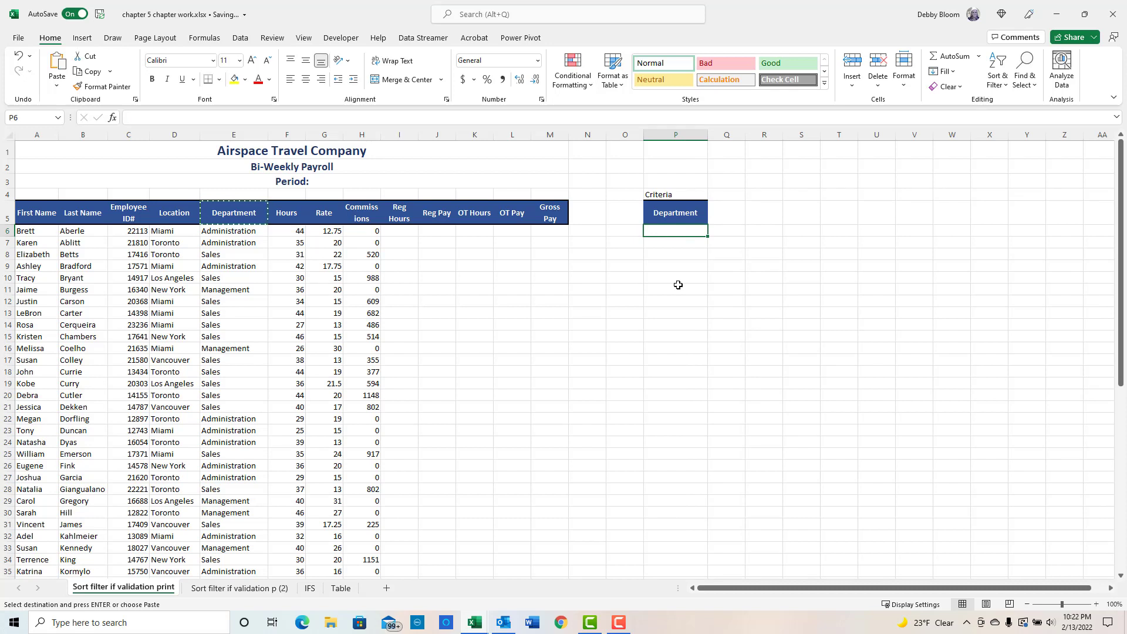
text(Administr)
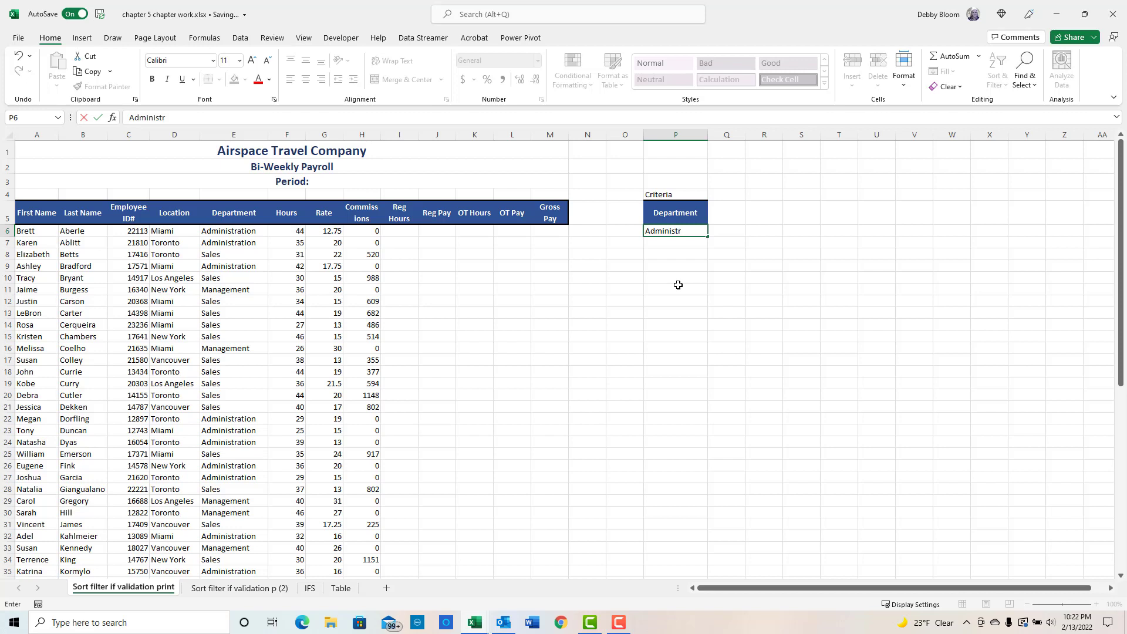
text(ation)
key(Return)
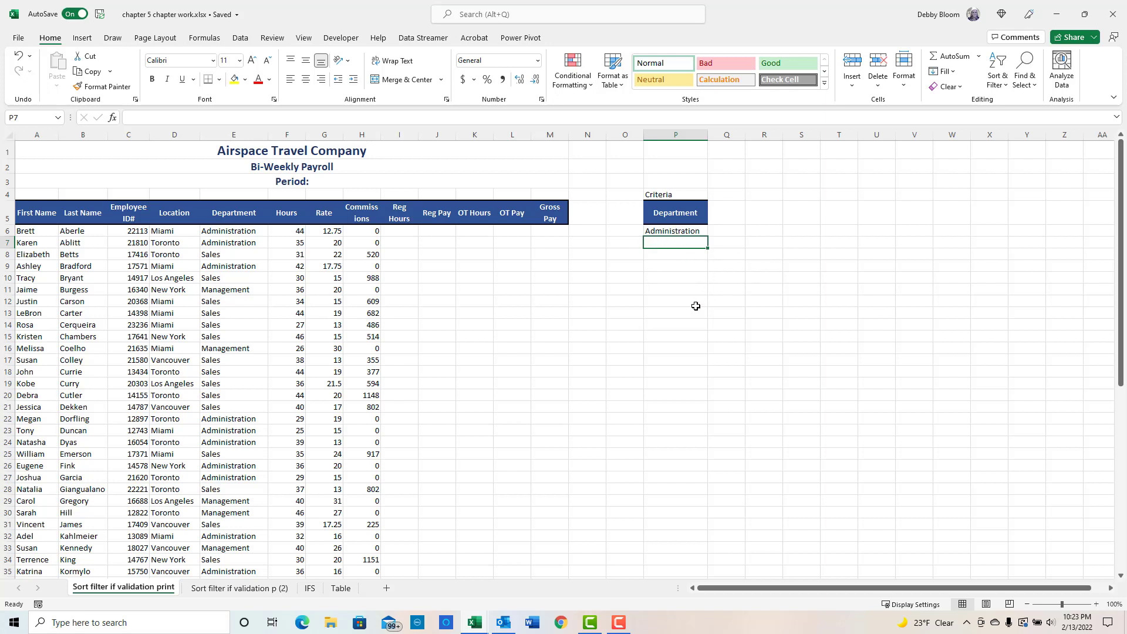
- Enter the label Output in cell P10
click(672, 280)
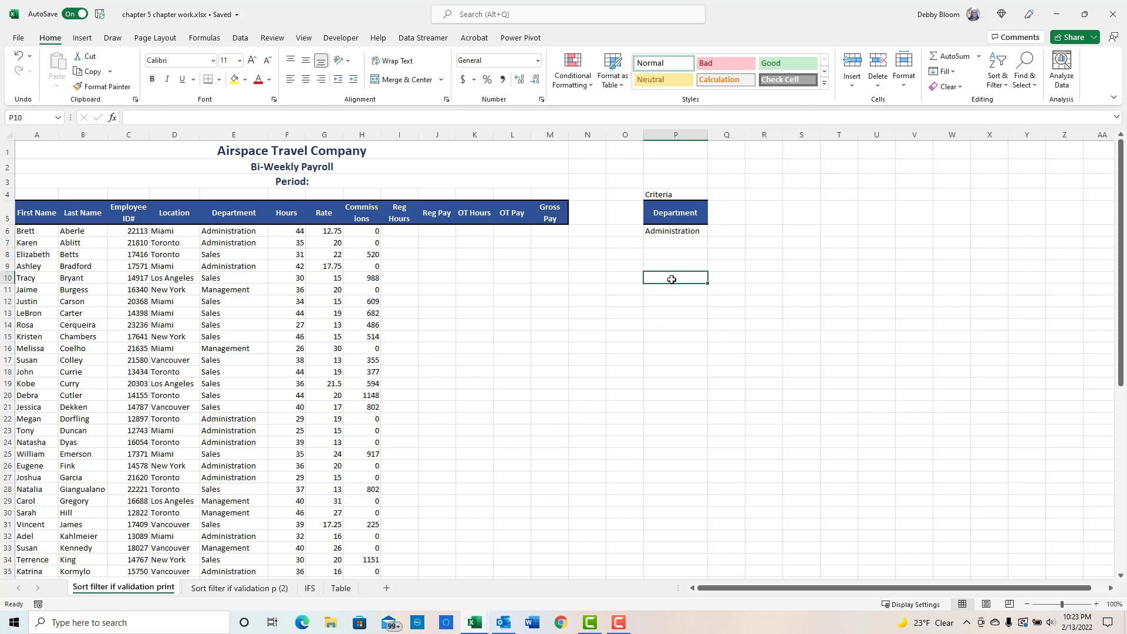
text(Output)
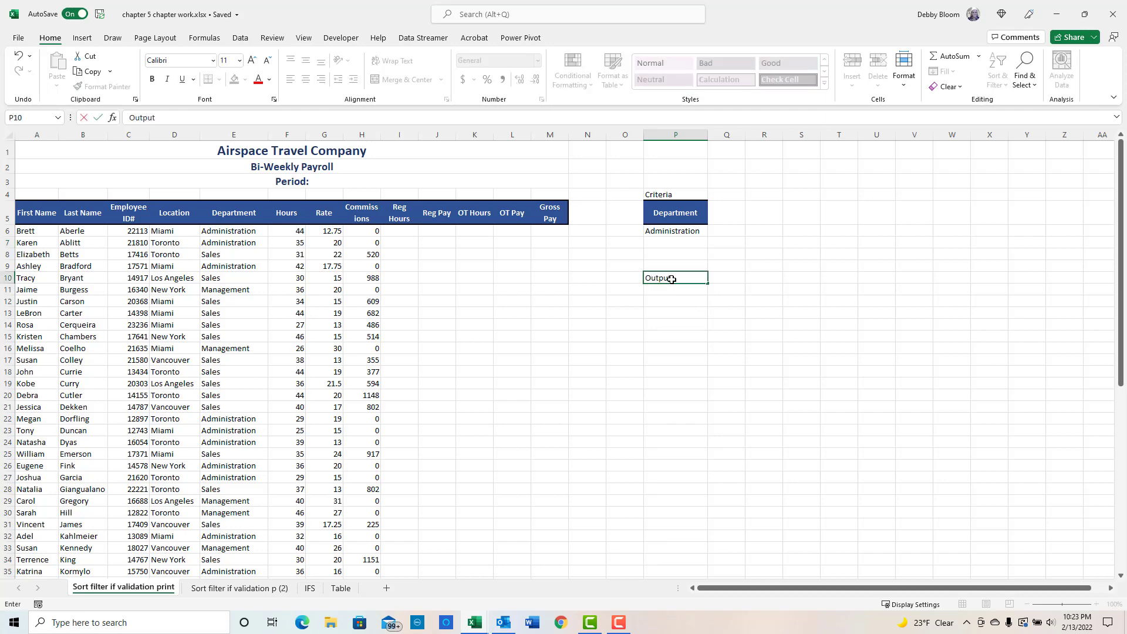
key(Return)
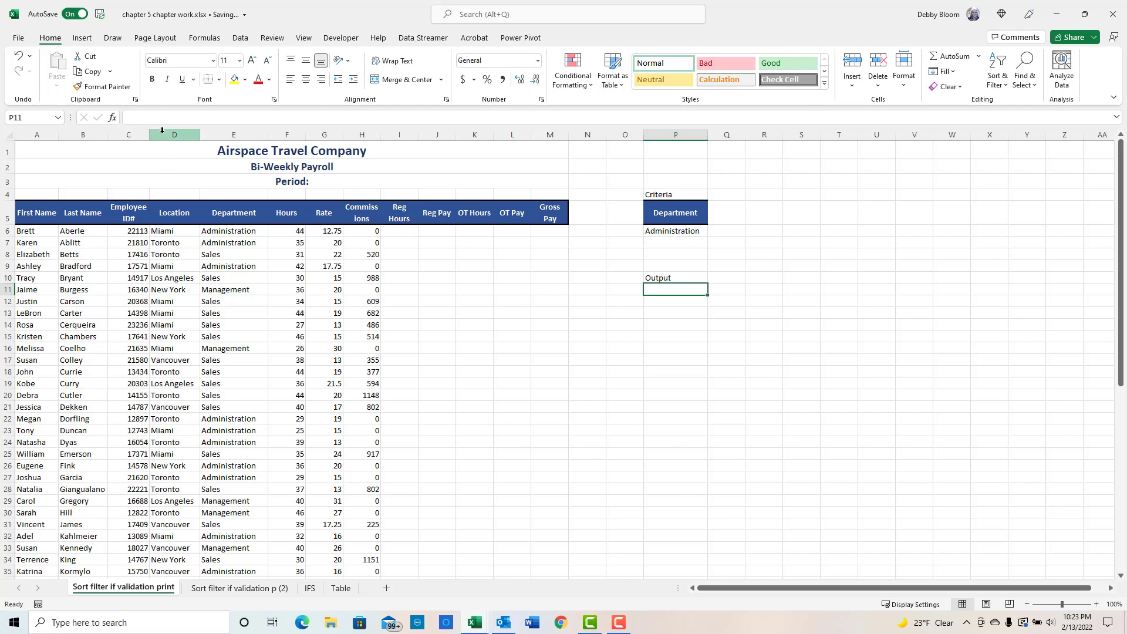
- Open Advanced Filter for the payroll list and choose to copy the results to another location
click(240, 39)
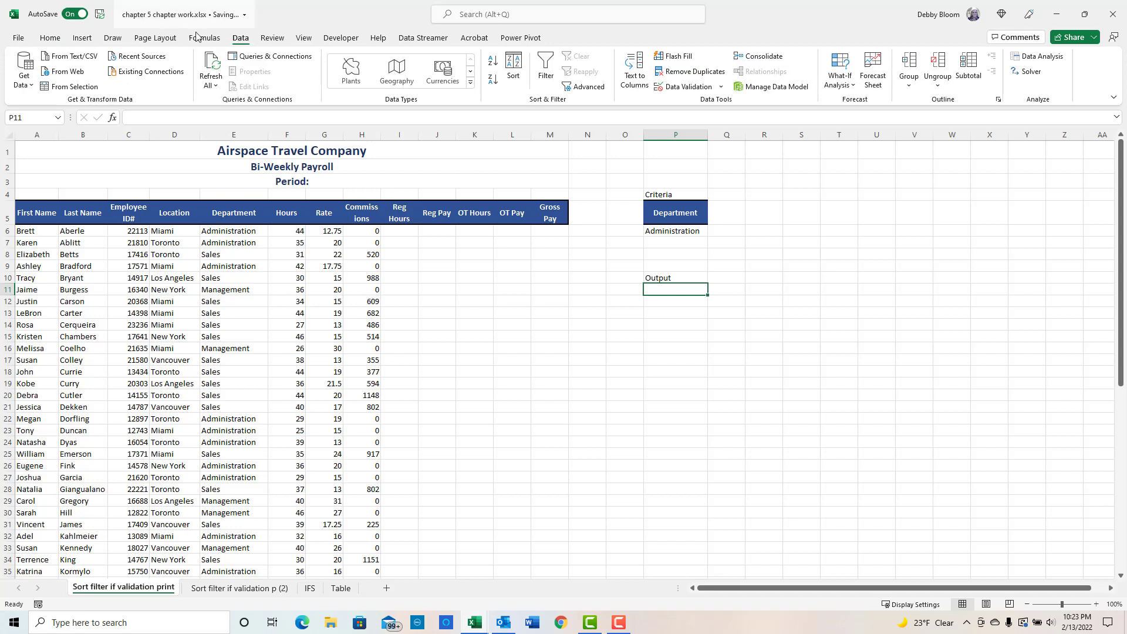
click(160, 294)
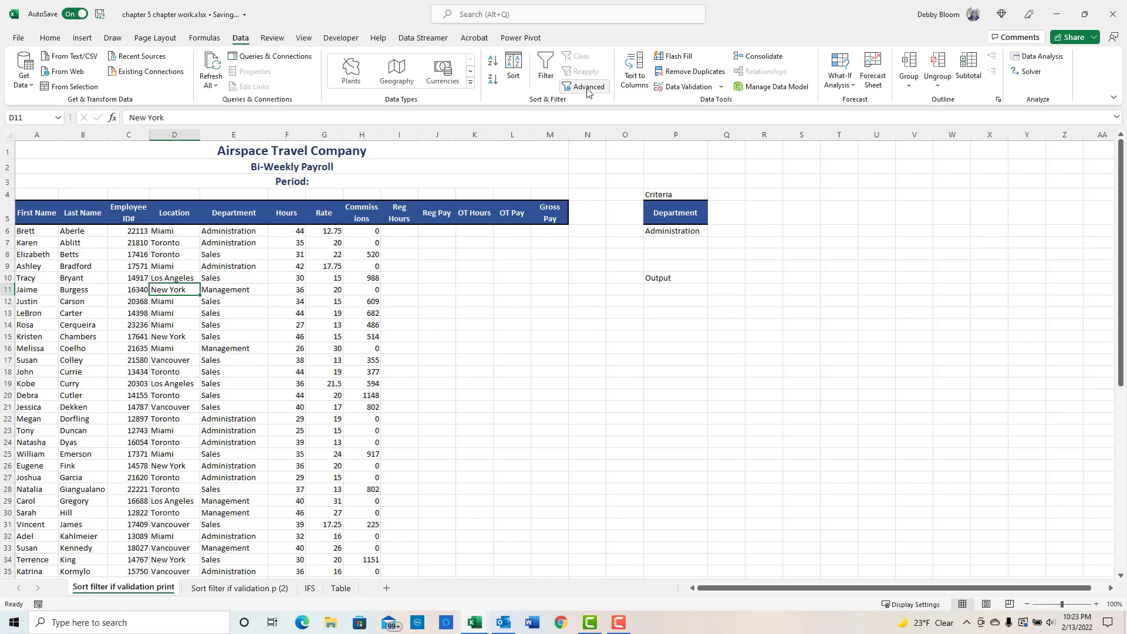
click(587, 88)
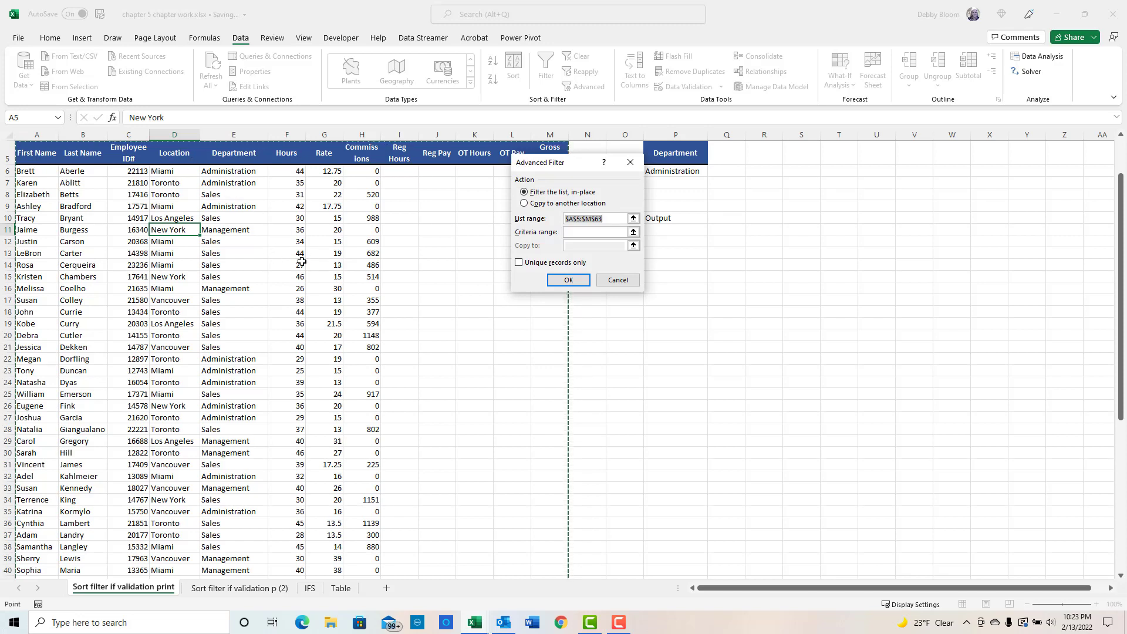
click(524, 204)
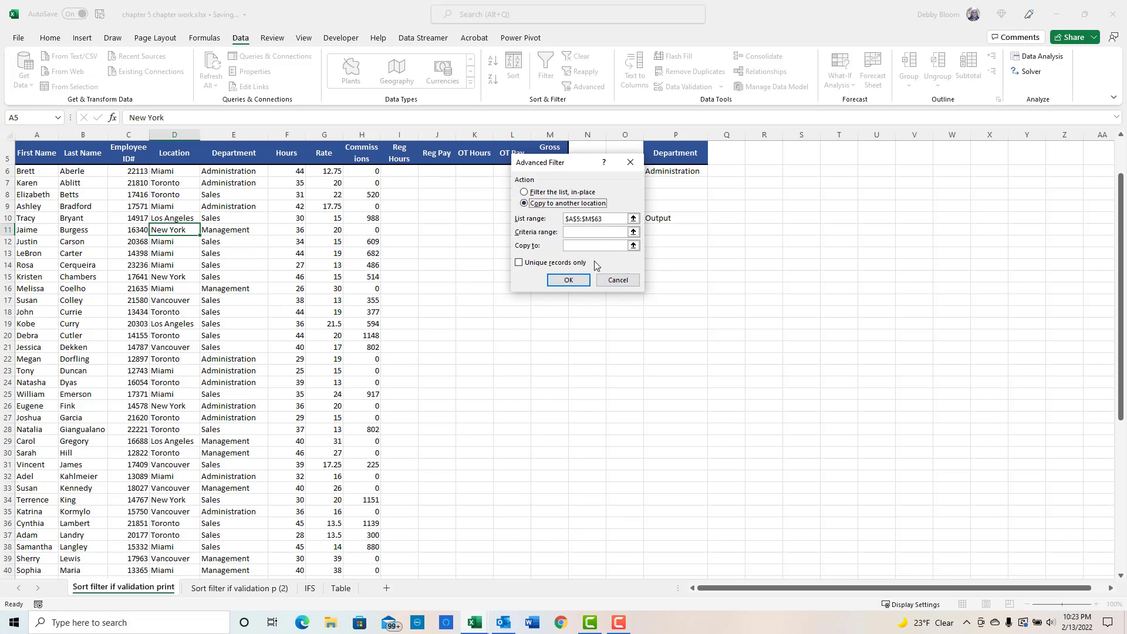
- Set the criteria range to P5:P6 and the copy-to cell to P12, then run the advanced filter
click(574, 231)
drag(689, 154, 691, 170)
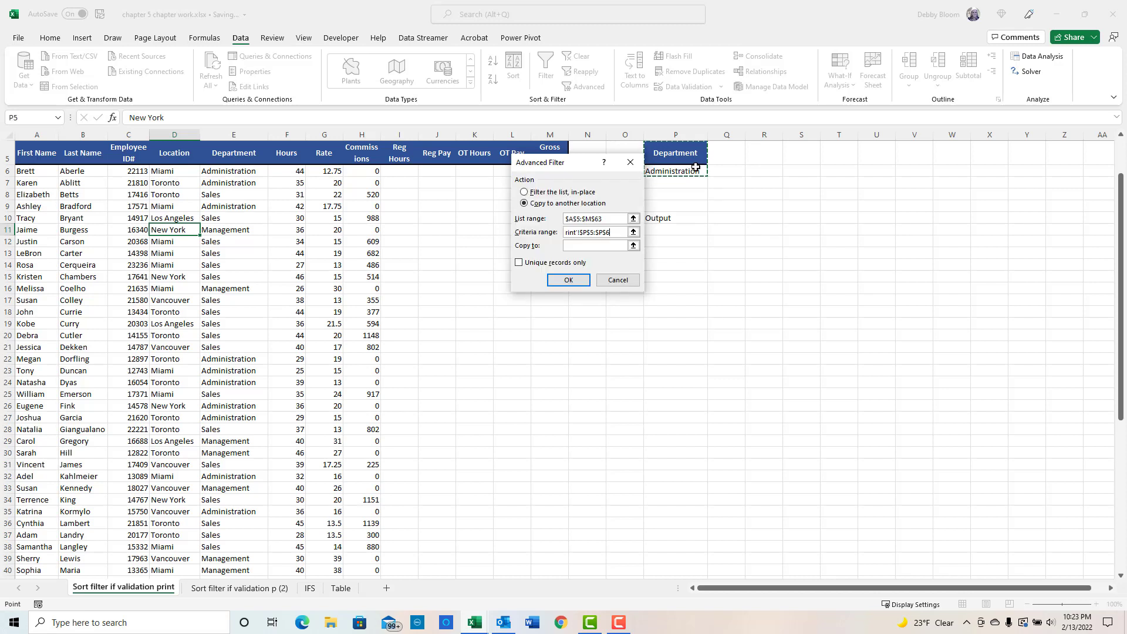
click(580, 246)
click(669, 242)
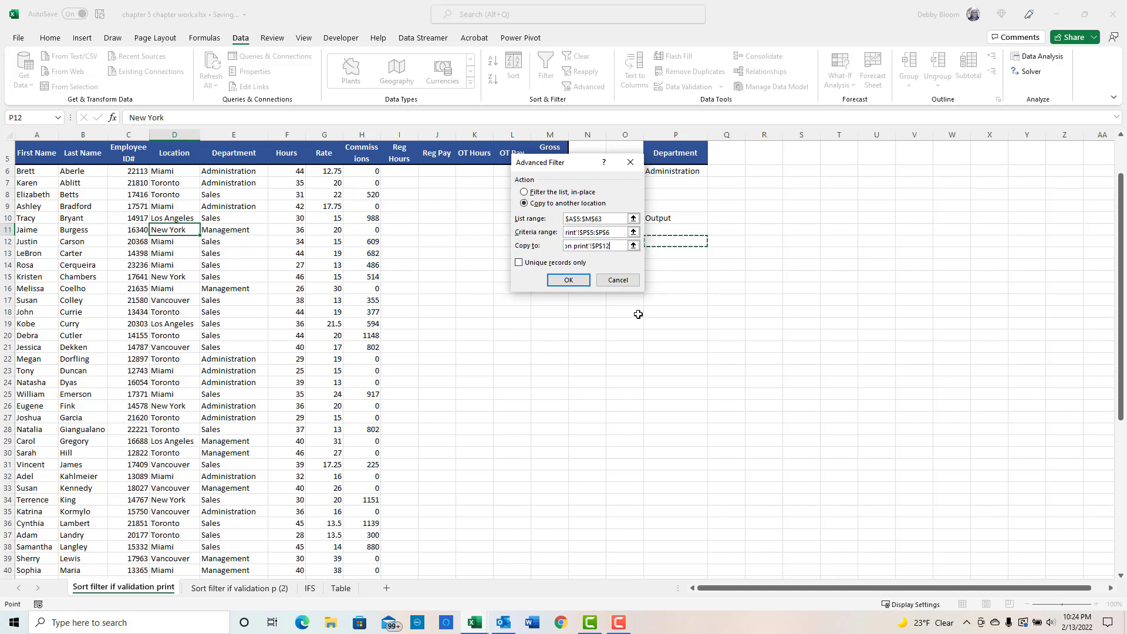
click(568, 280)
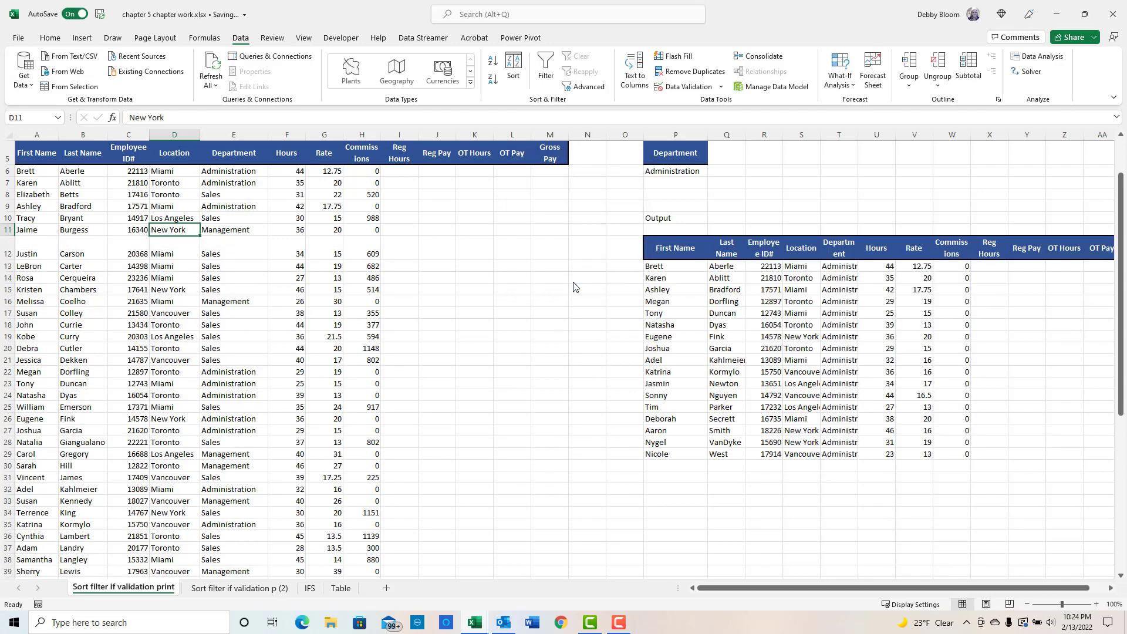
click(1116, 590)
click(1116, 590)
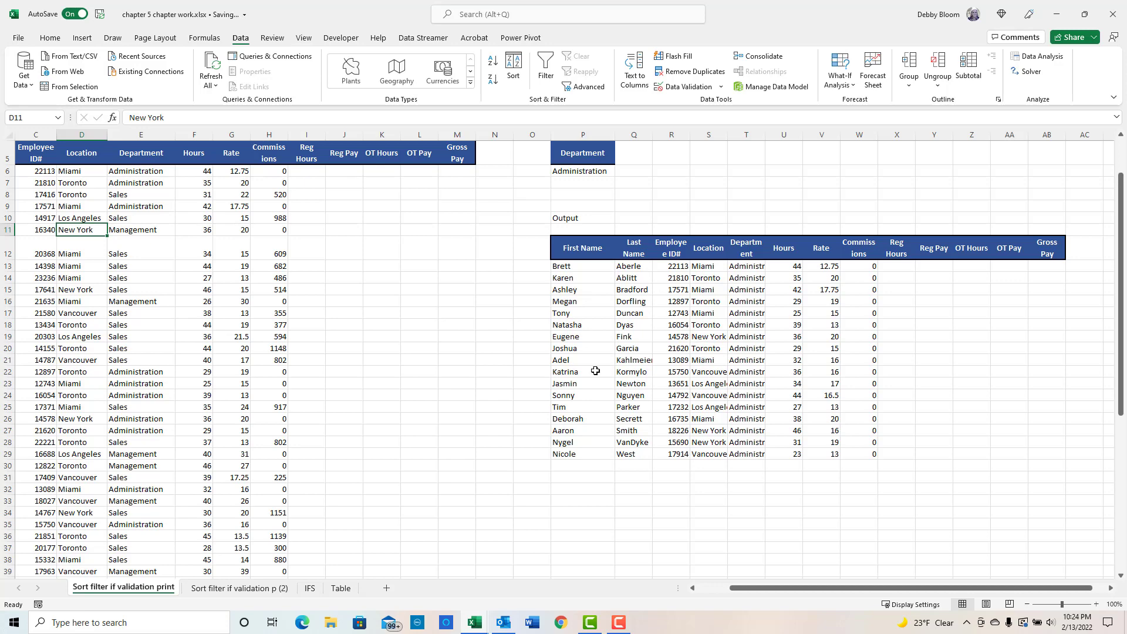
drag(911, 587, 879, 587)
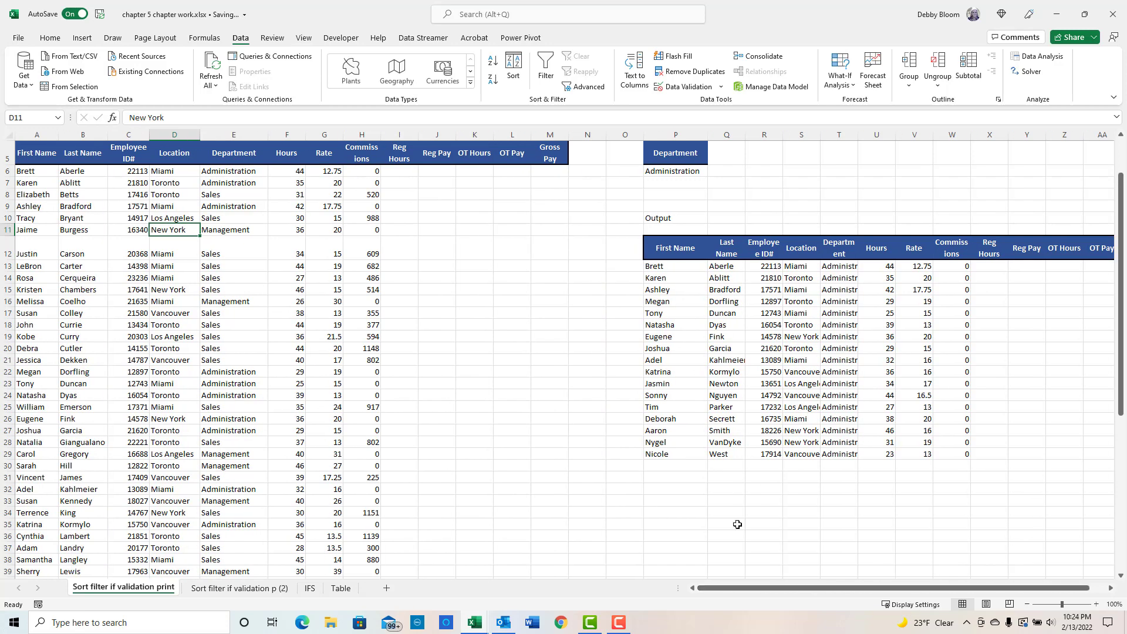
click(671, 289)
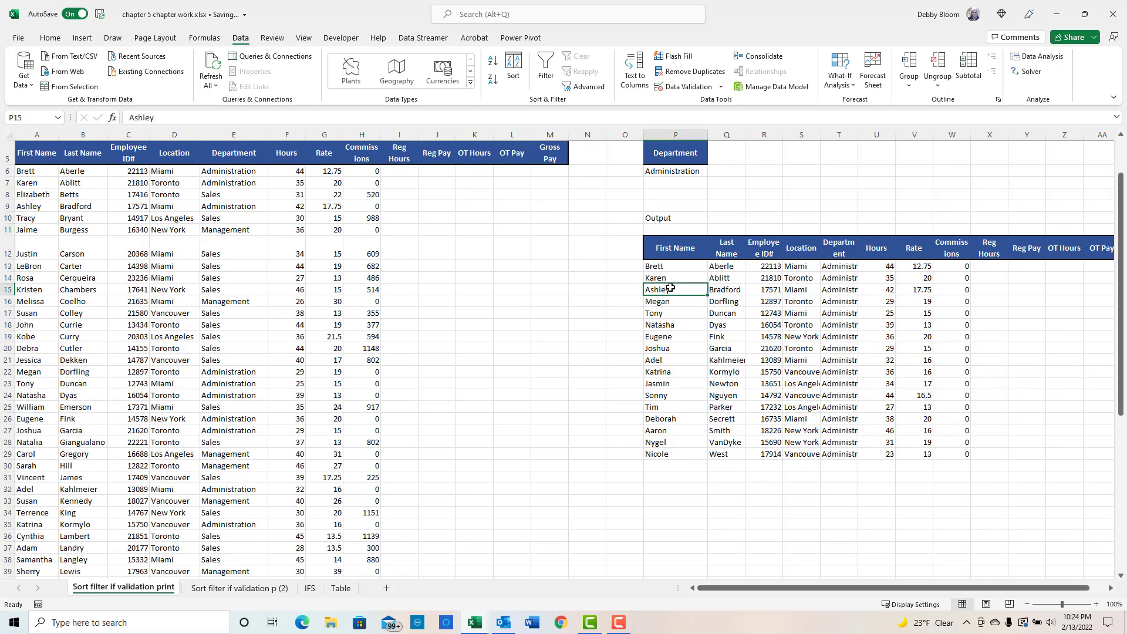
- Switch to the IFS sheet and enter the header Average in cell H1
click(740, 301)
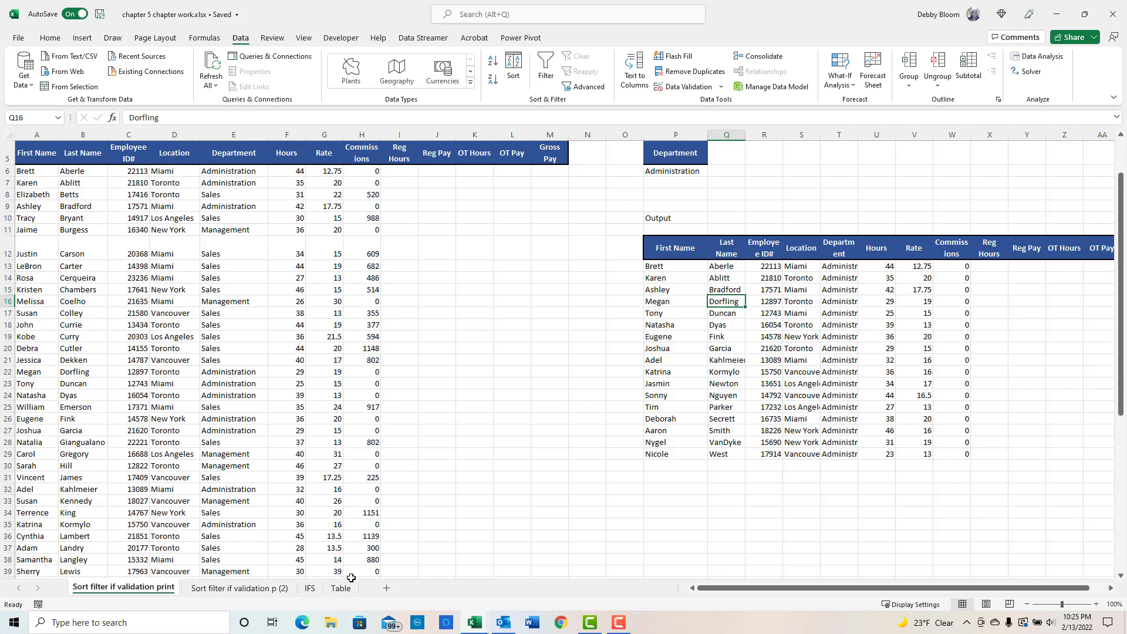
click(310, 588)
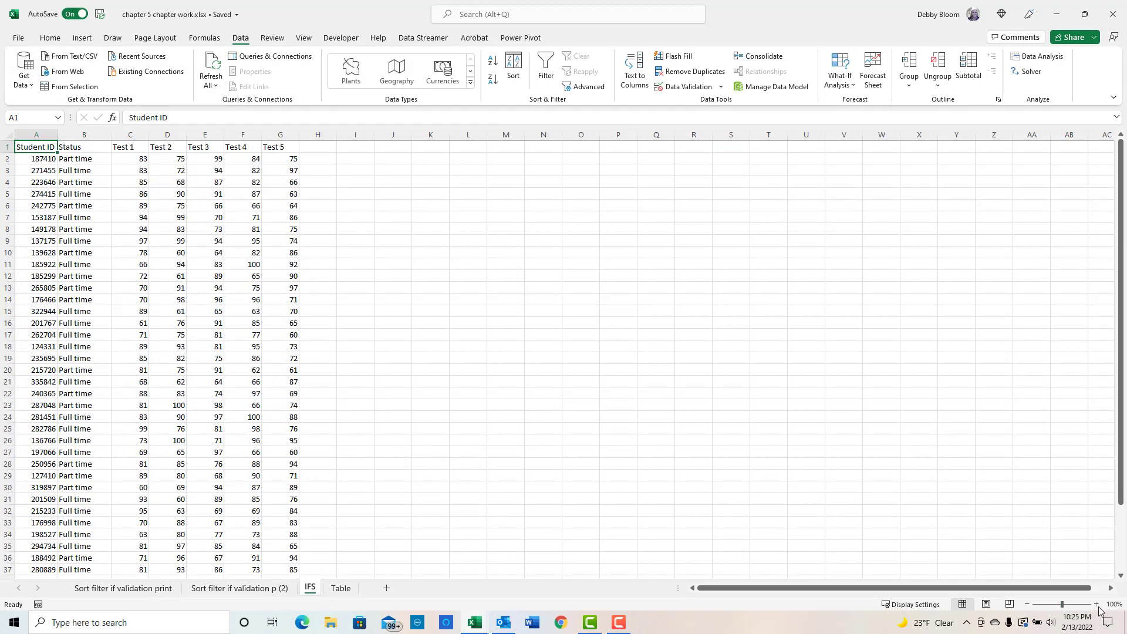
click(1095, 605)
click(1095, 604)
click(1095, 604)
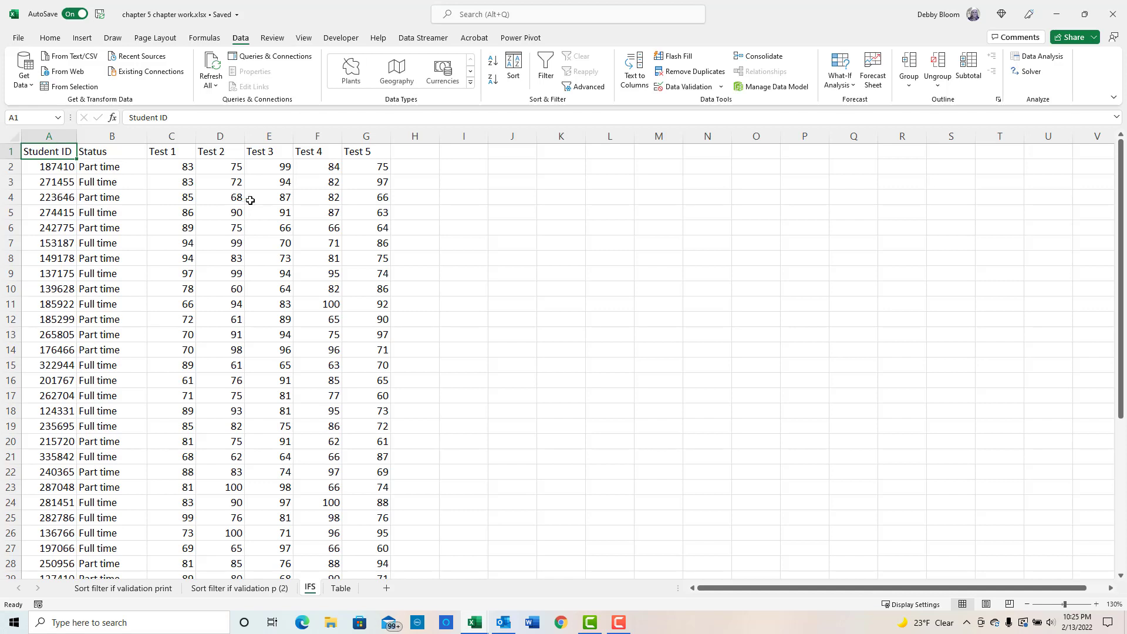
click(428, 151)
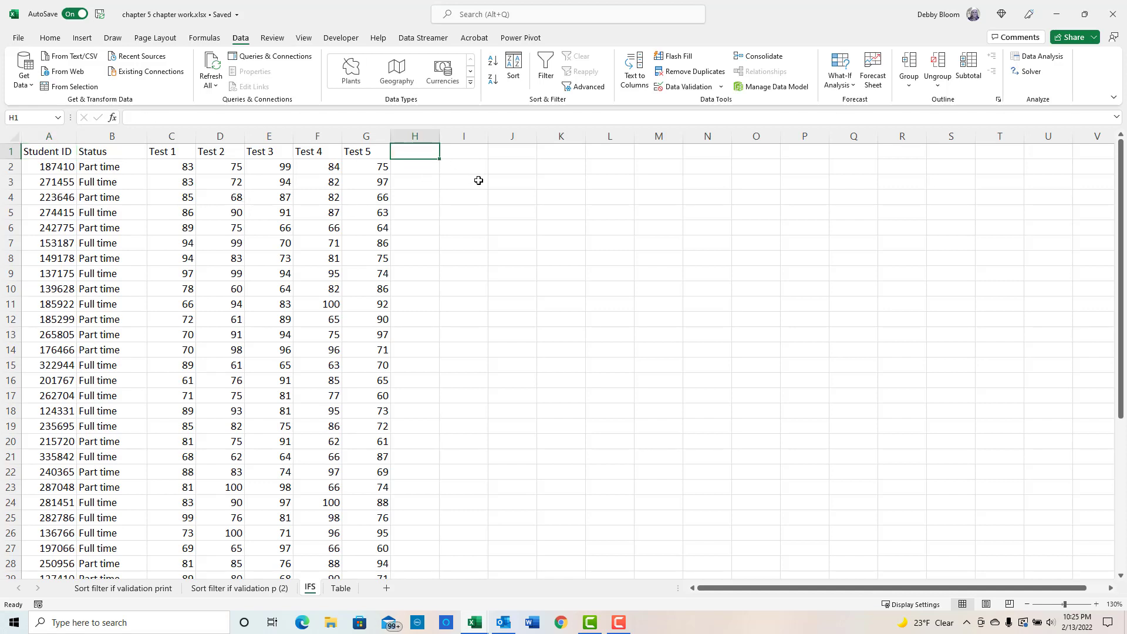
text(Aver)
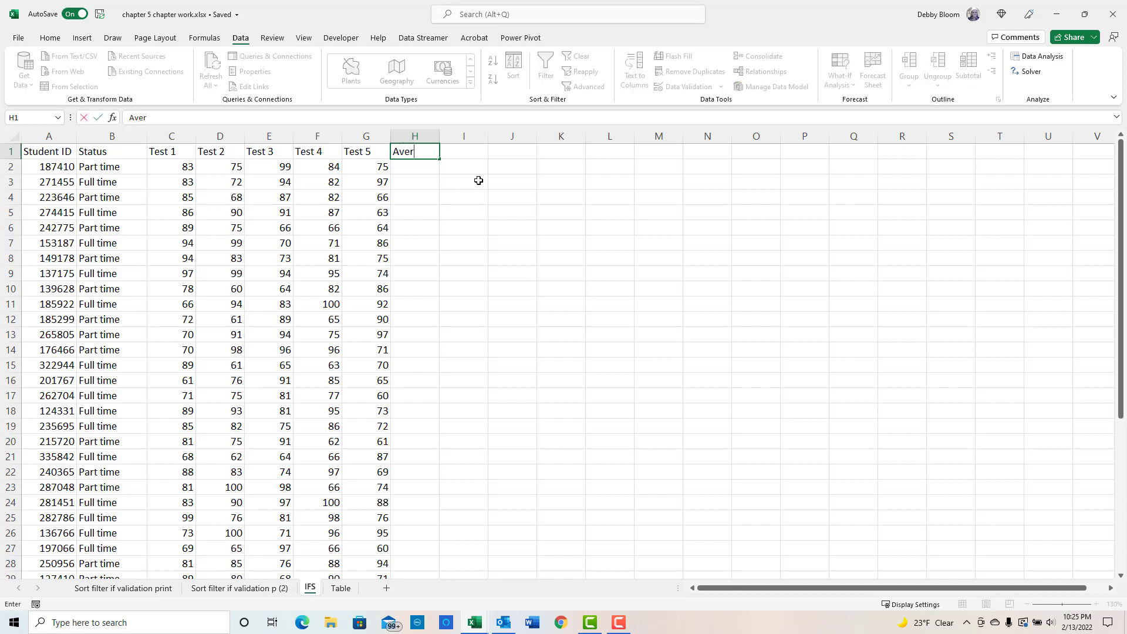
text(ager)
key(Return)
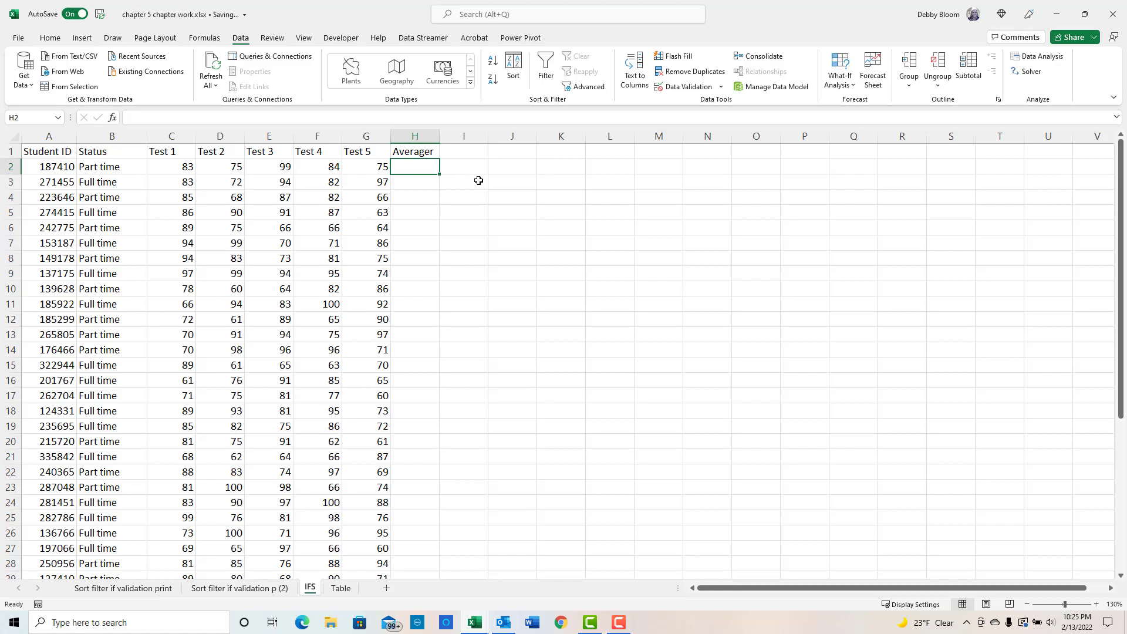
click(427, 152)
click(187, 120)
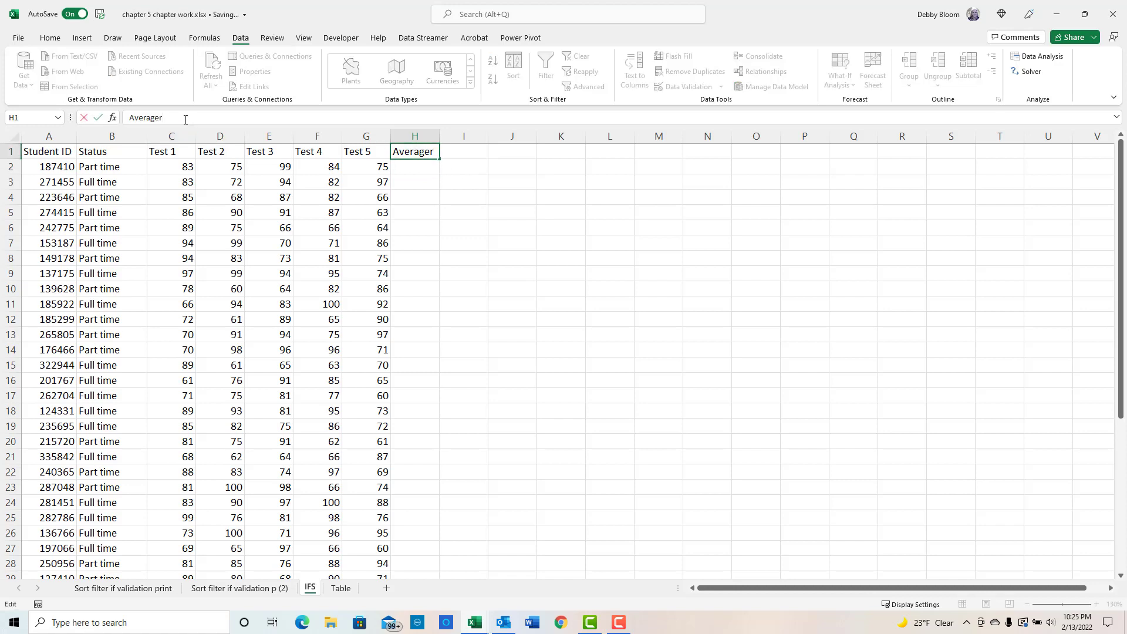
key(Return)
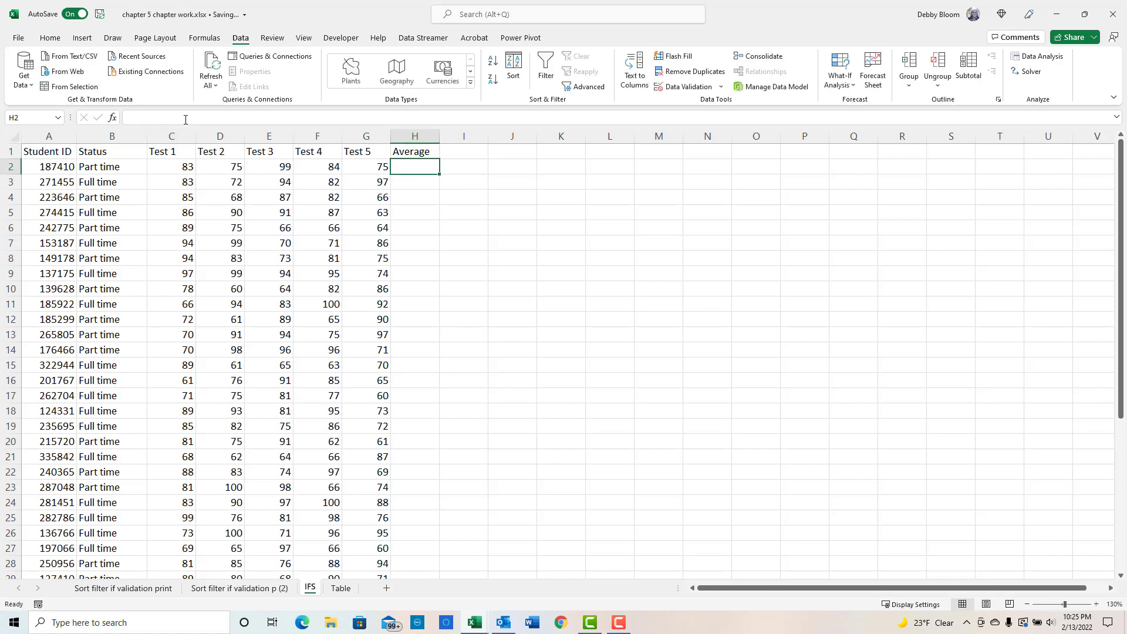
- Enter =AVERAGE(C2:G2) in H2 and fill it down the Average column
text(=a)
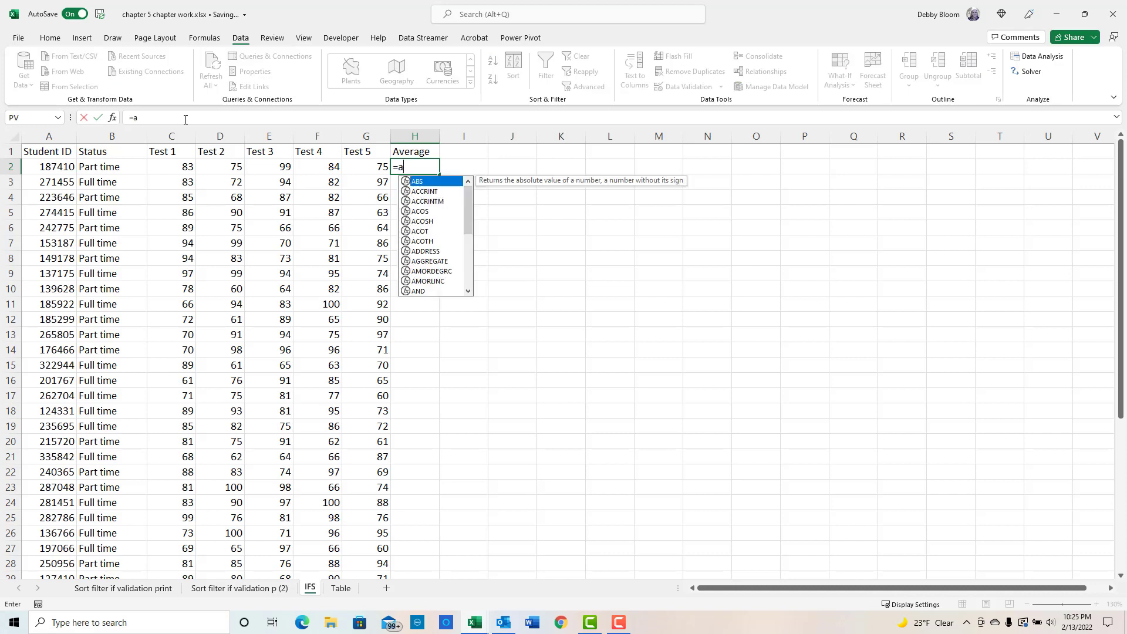
text(verage)
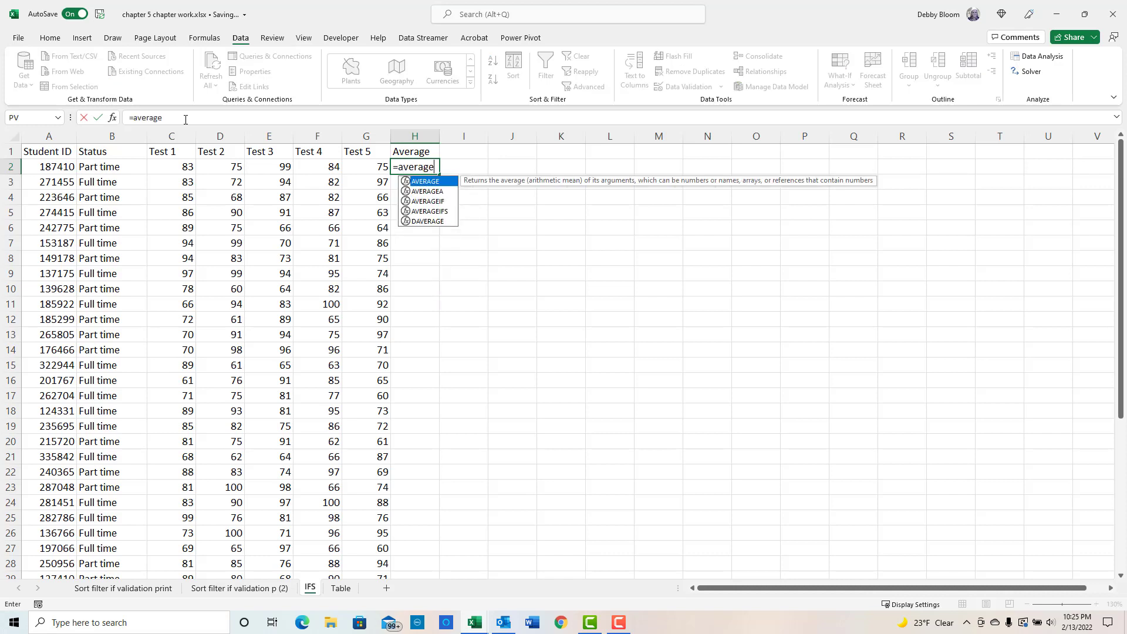
text(()
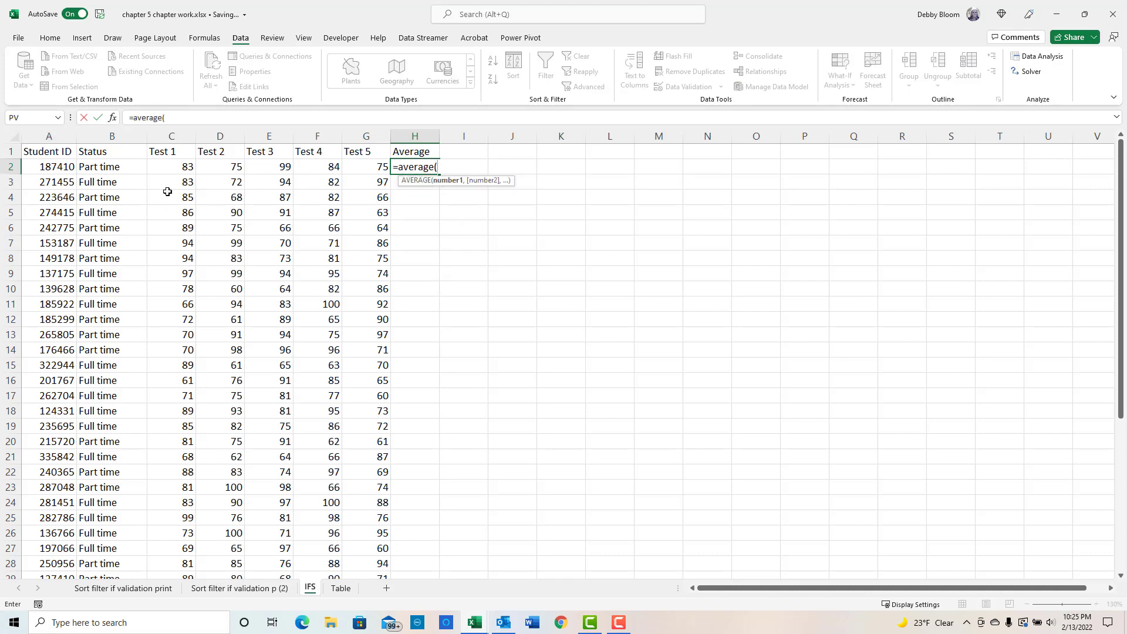
drag(166, 166, 358, 169)
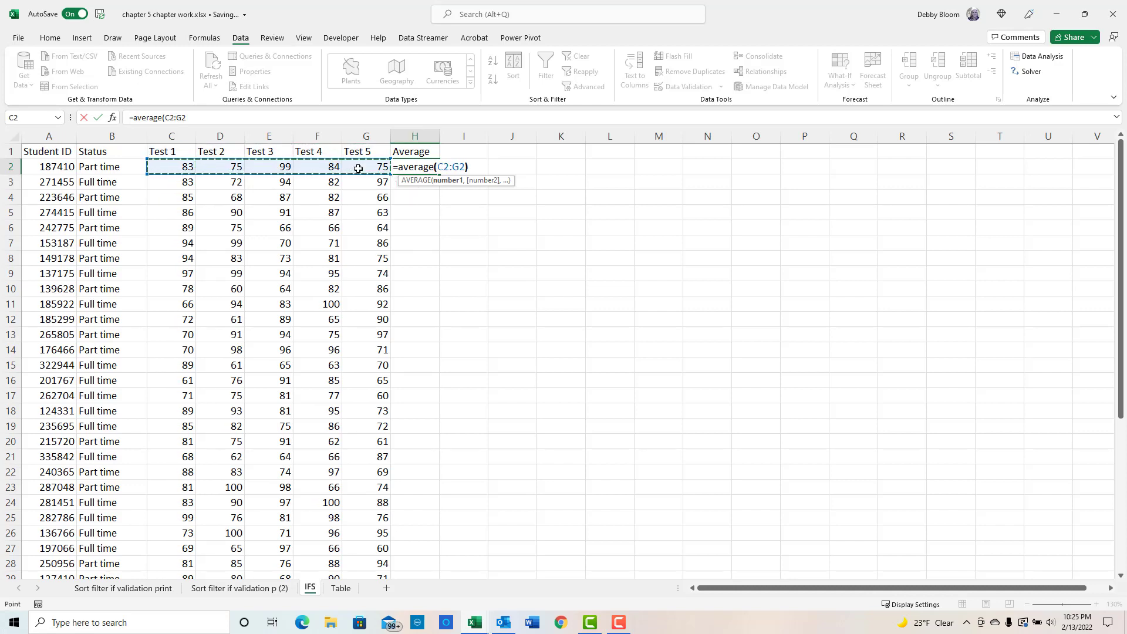
text())
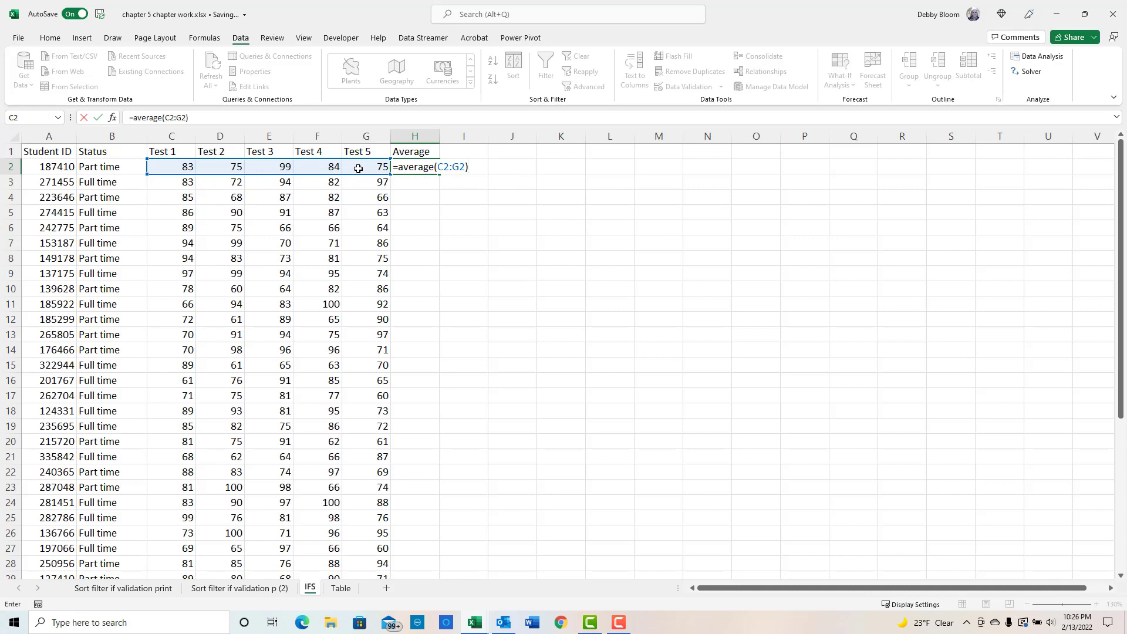
key(Return)
click(428, 166)
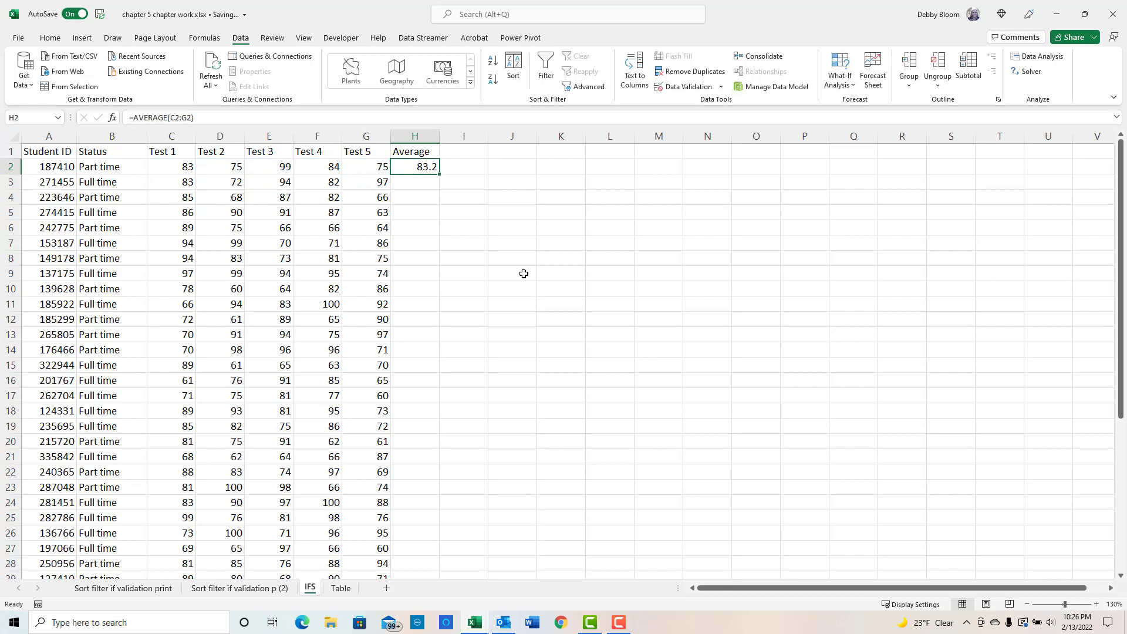
double_click(439, 174)
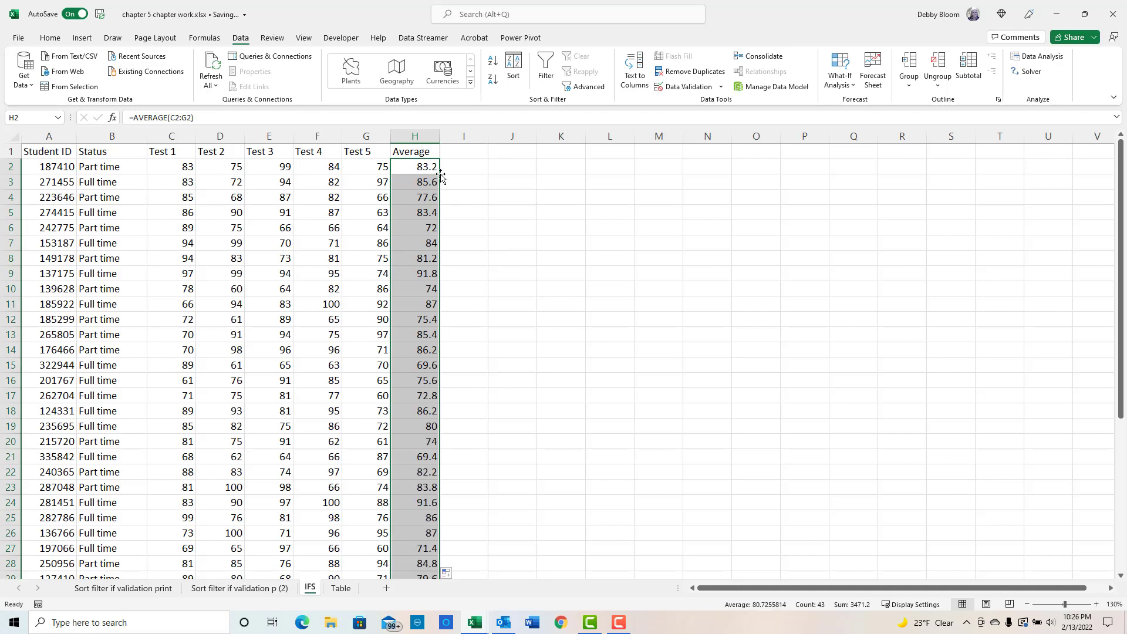
- Widen column I and enter the header Pass/Fail in cell I1
click(465, 153)
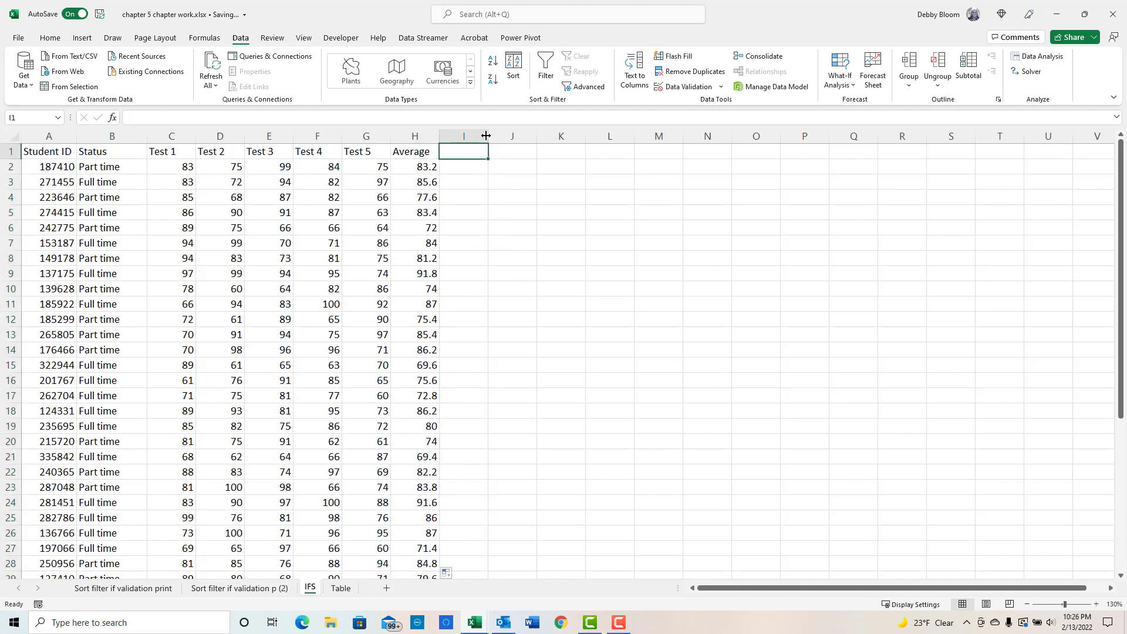
drag(488, 135, 506, 142)
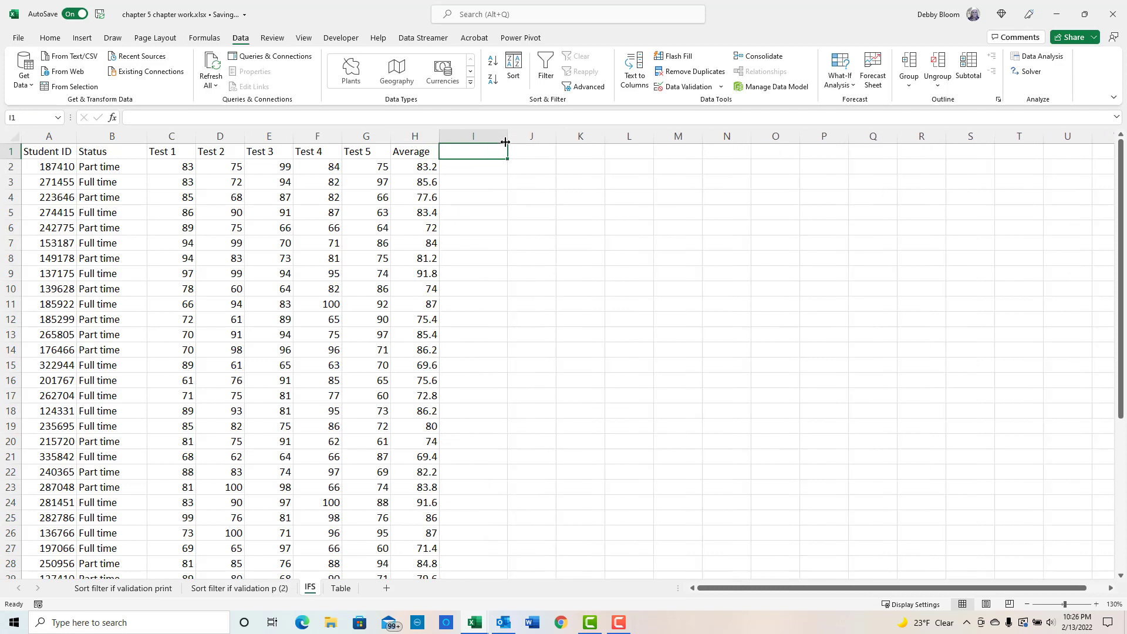
text(P)
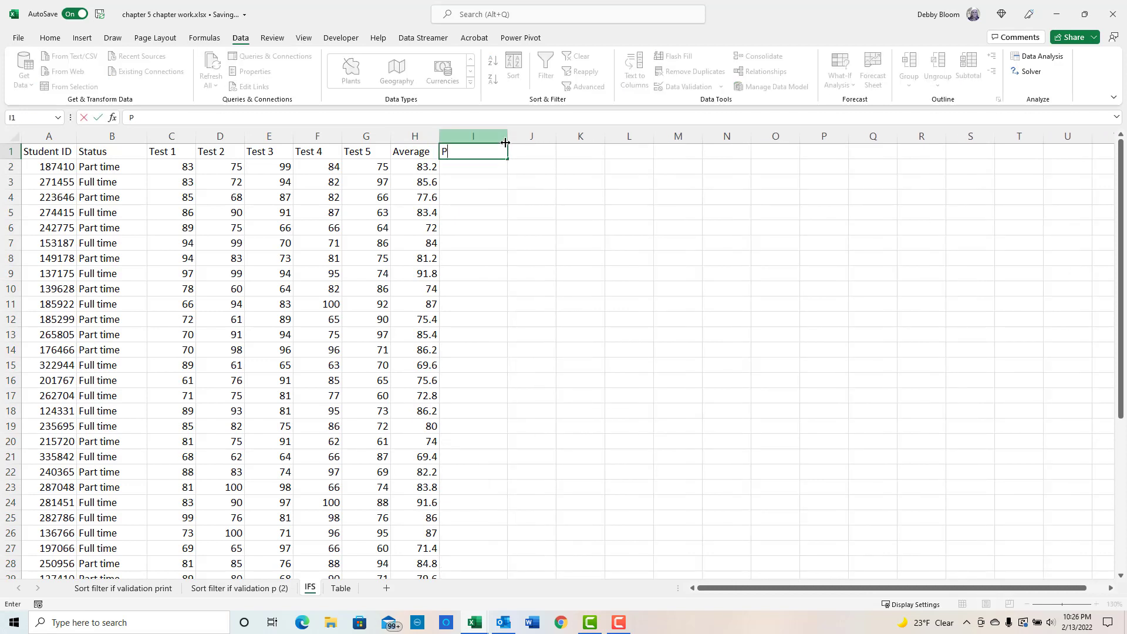
text(ass/Fail)
key(Return)
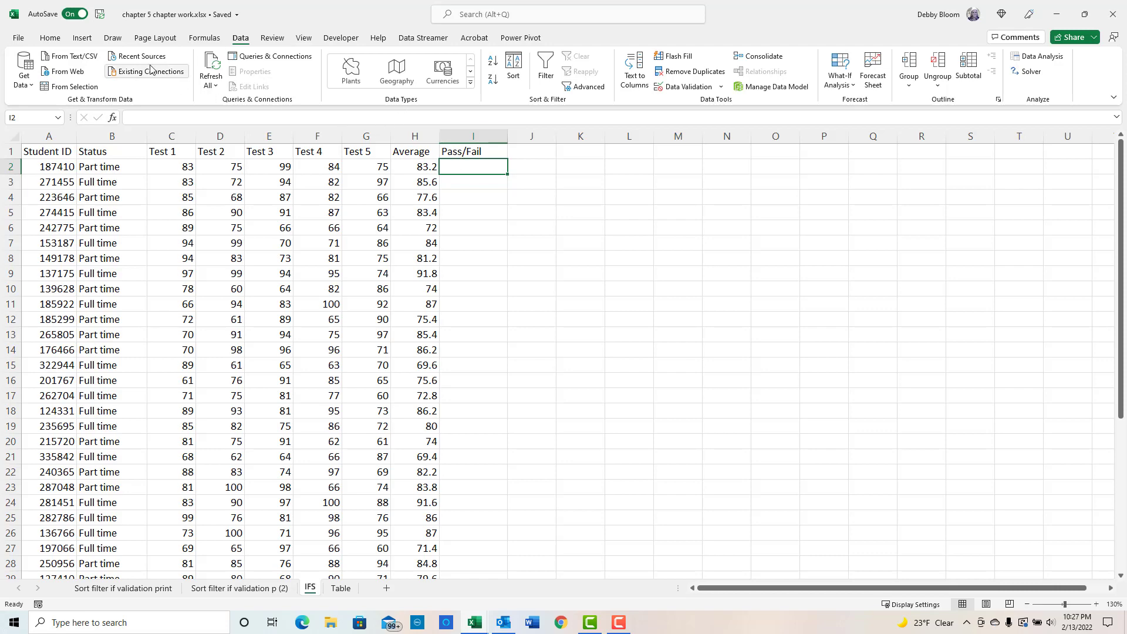
- Insert an IF function in I2 and set its logical test to H2>=70
click(207, 39)
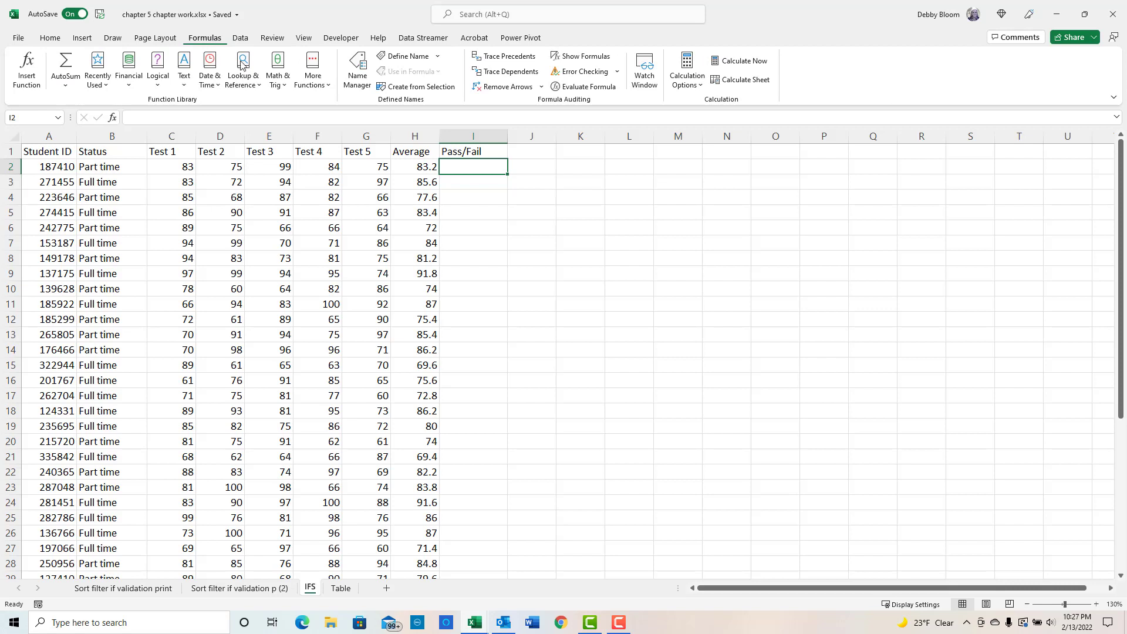
click(162, 71)
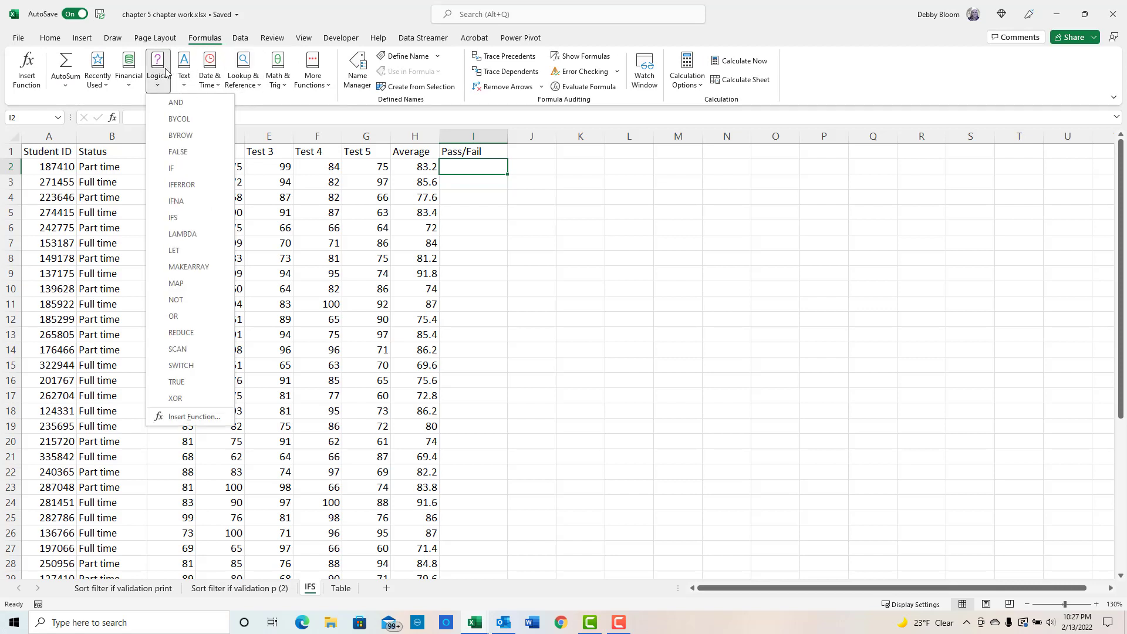
click(205, 170)
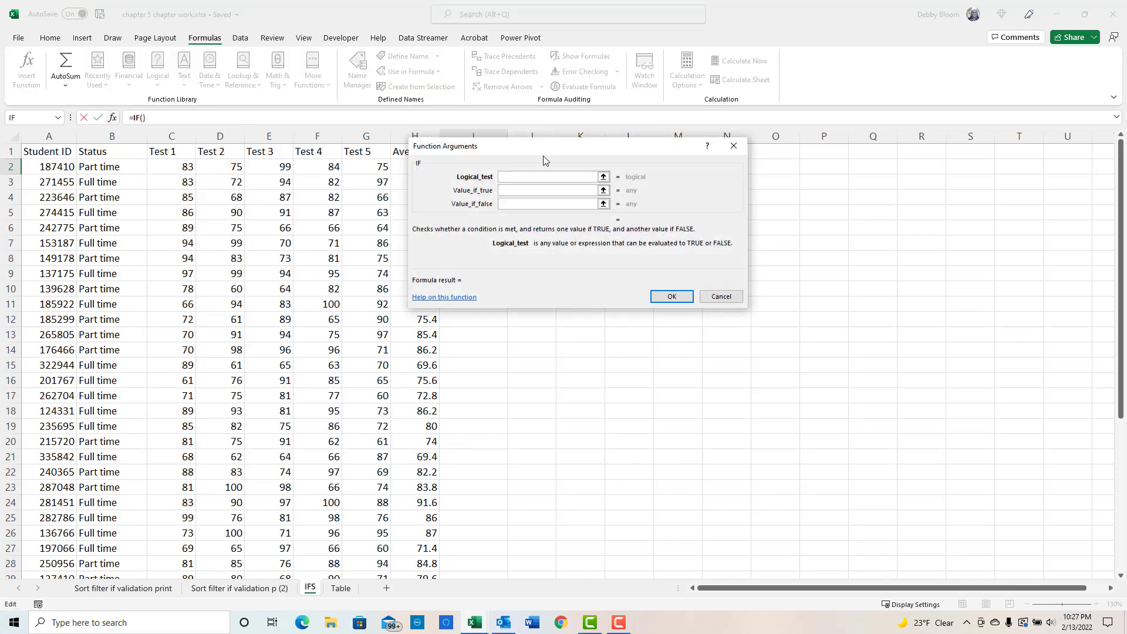
drag(546, 147, 734, 134)
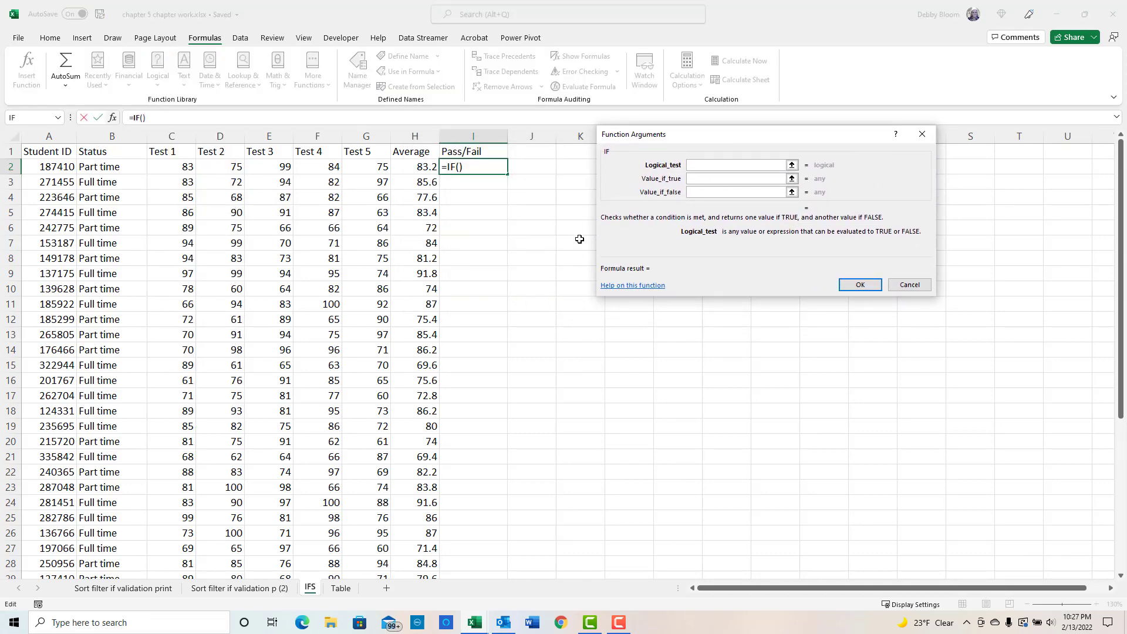
click(418, 165)
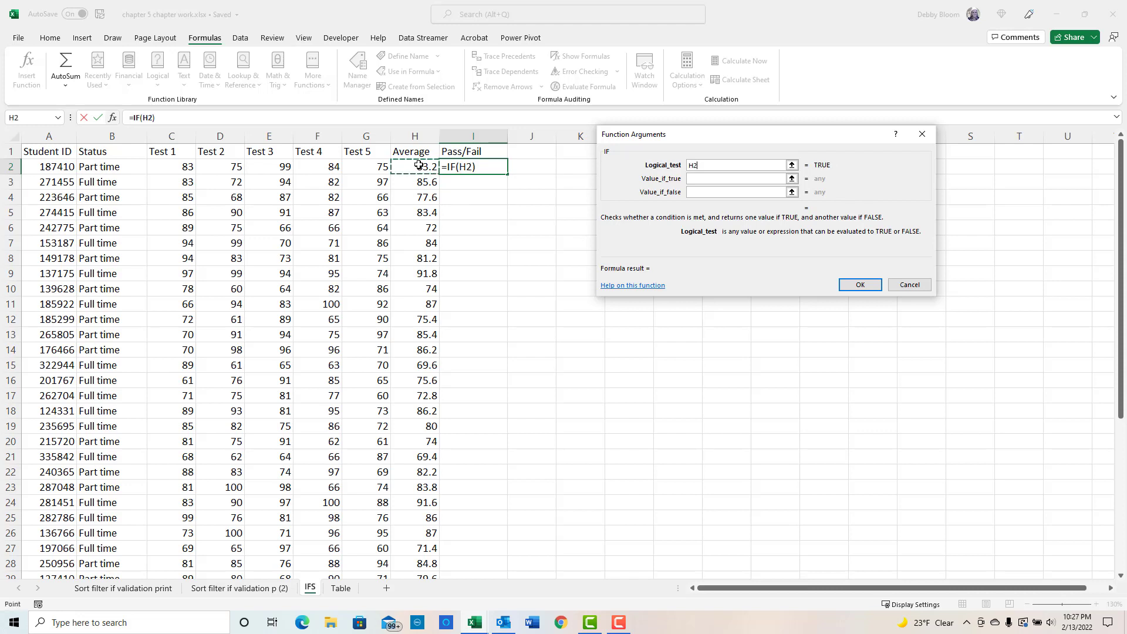
text(>=60)
key(BackSpace)
key(BackSpace)
text(70)
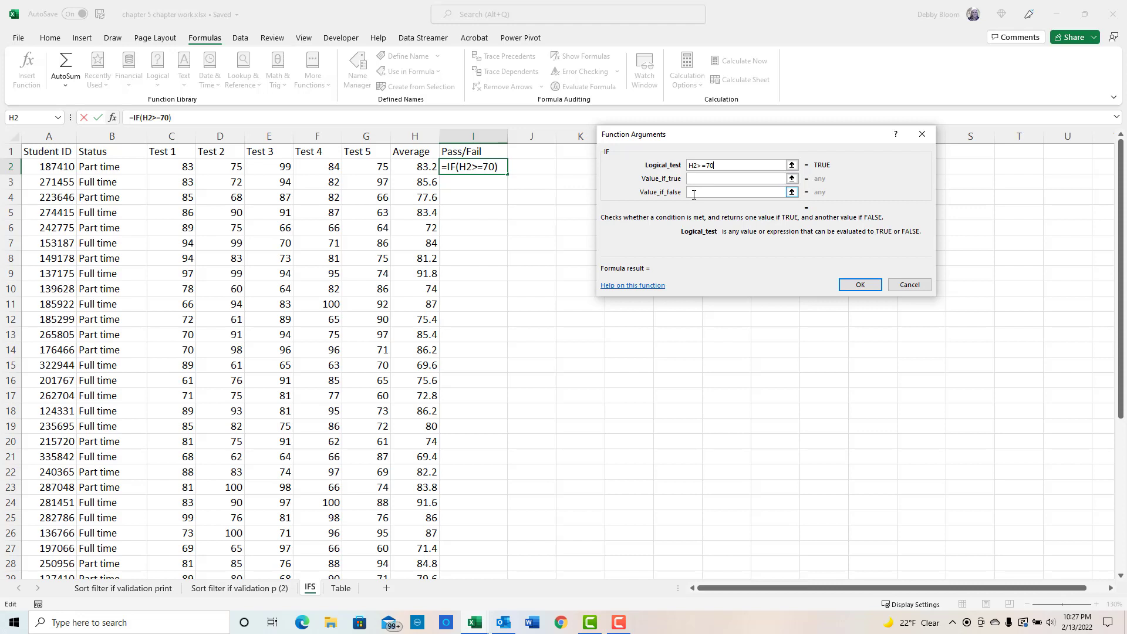
click(717, 179)
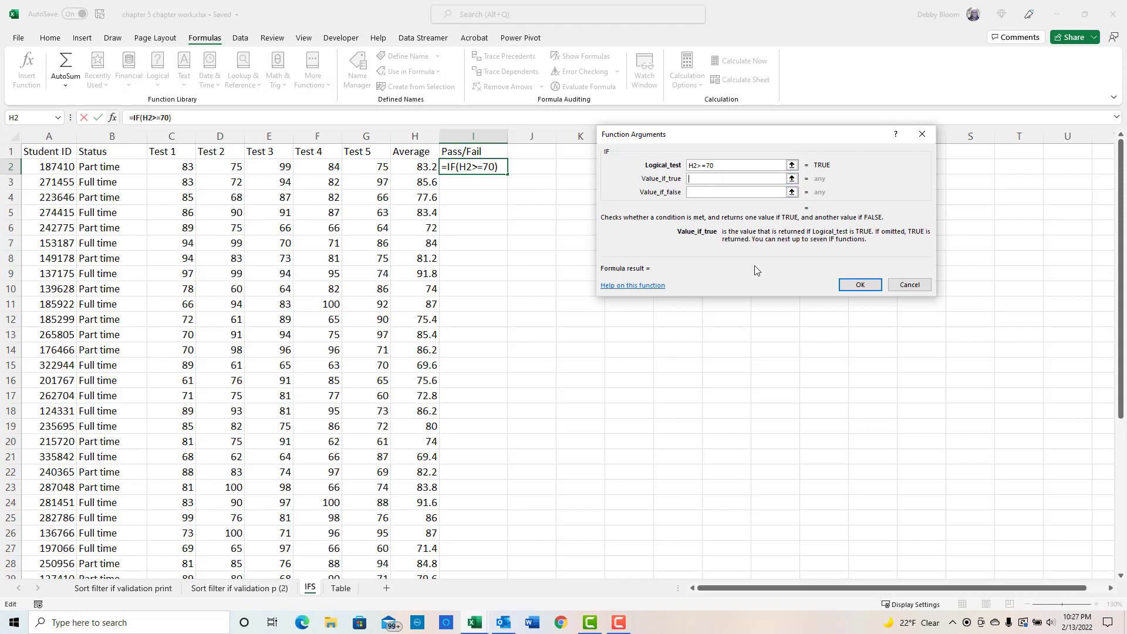
- Set the IF function to return Pass when true and Fail when false, and confirm
text(")
text(Pass")
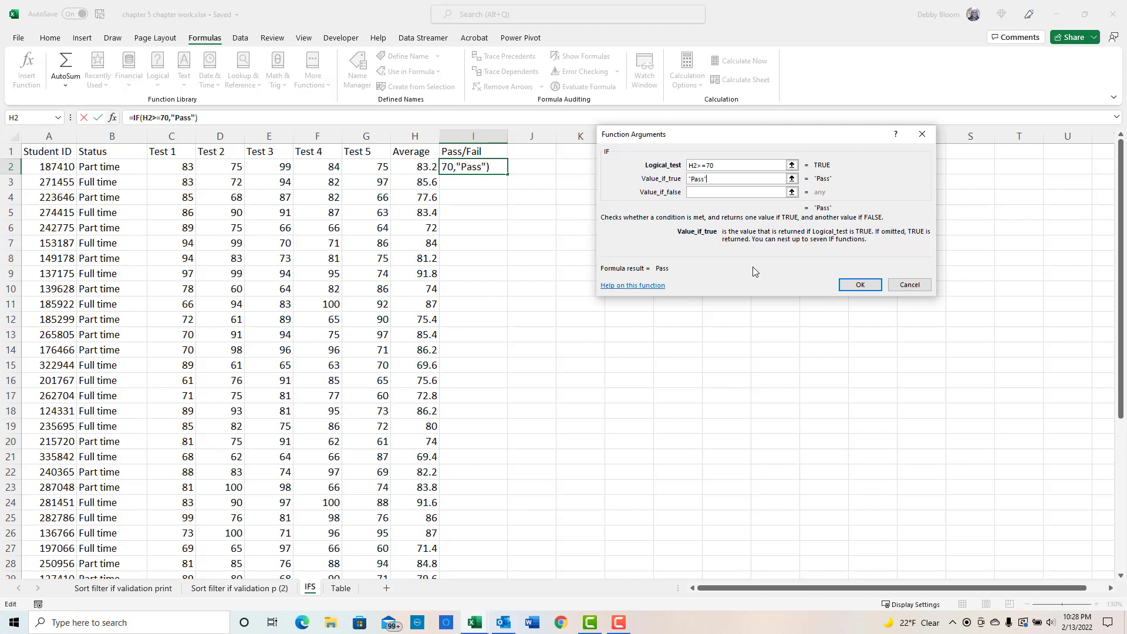
click(702, 191)
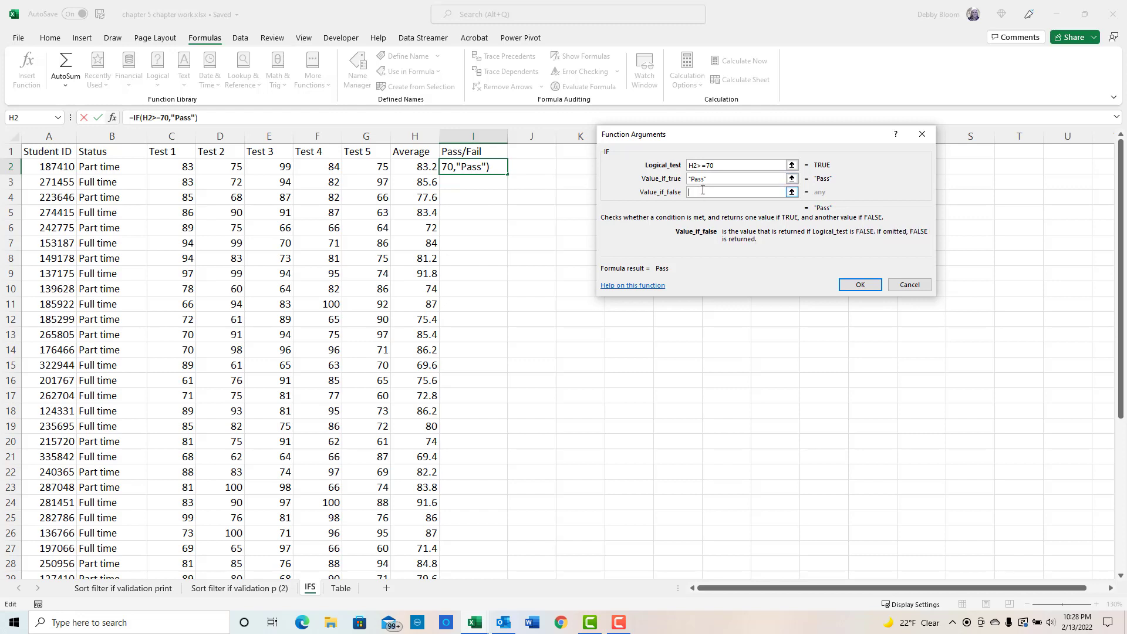
text("Fail")
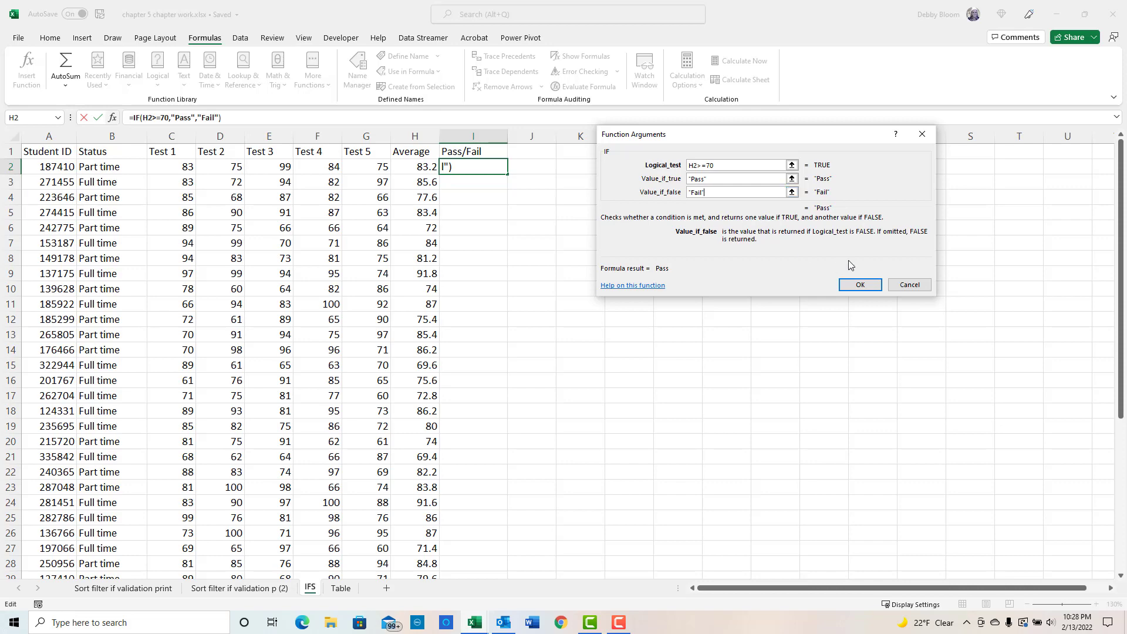
click(873, 292)
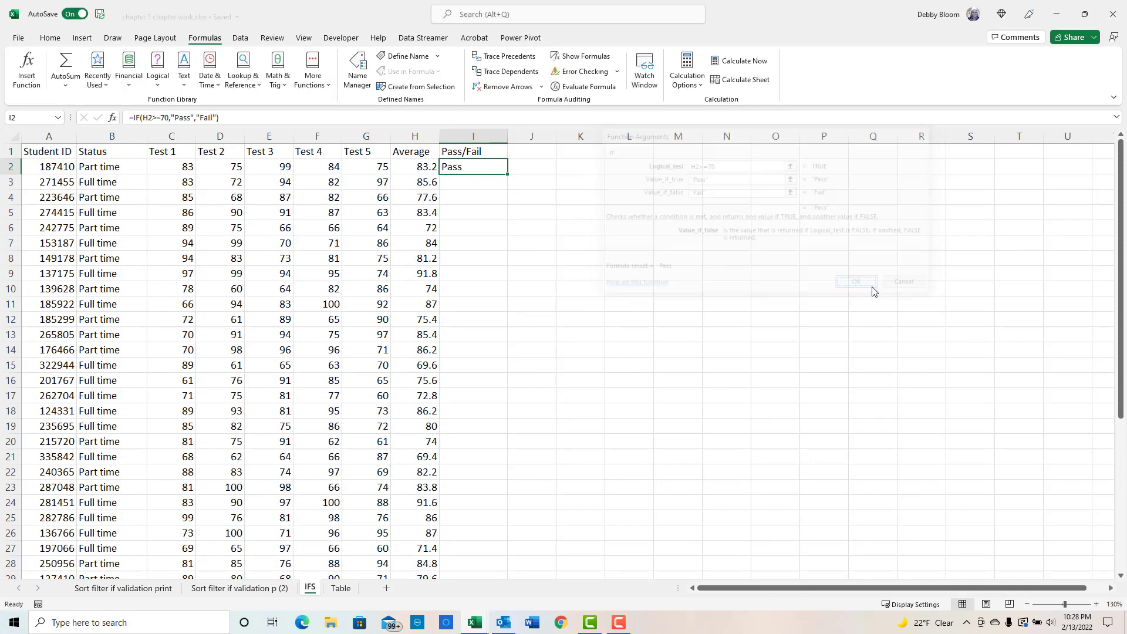
- Fill the Pass/Fail formula down column I
double_click(509, 176)
scroll(479, 368, down, 2)
scroll(478, 368, down, 4)
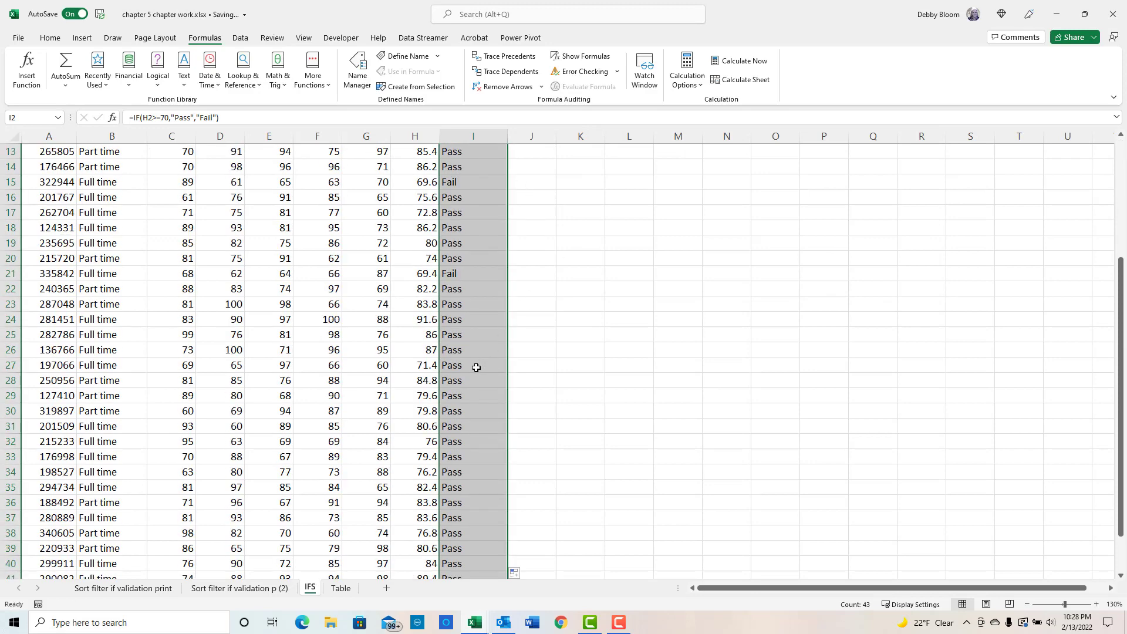
scroll(476, 368, up, 6)
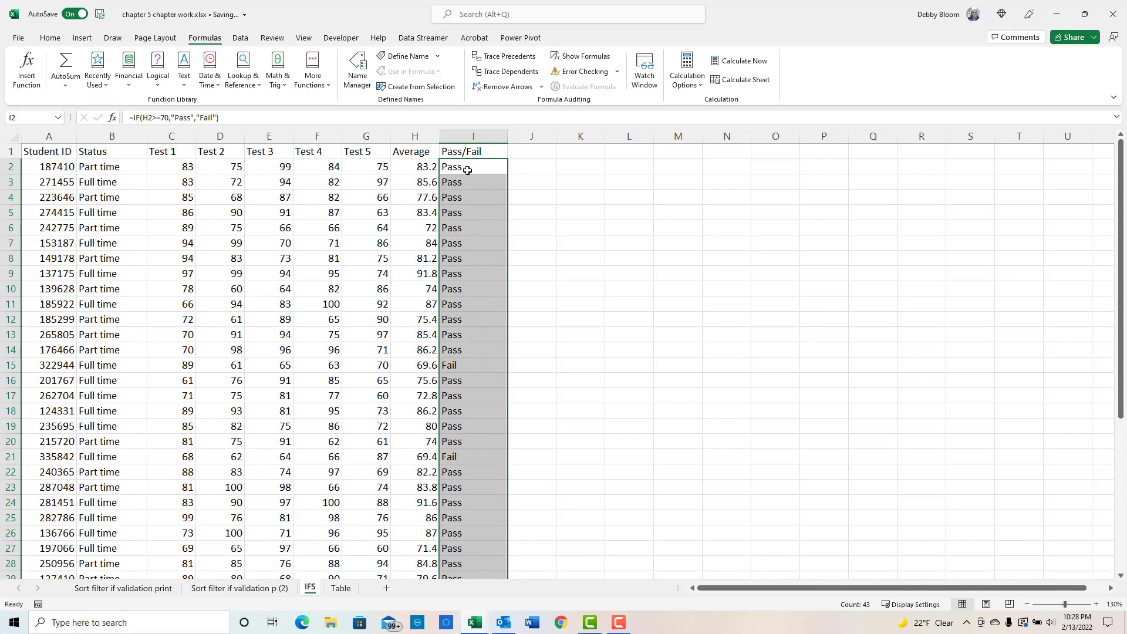
click(468, 170)
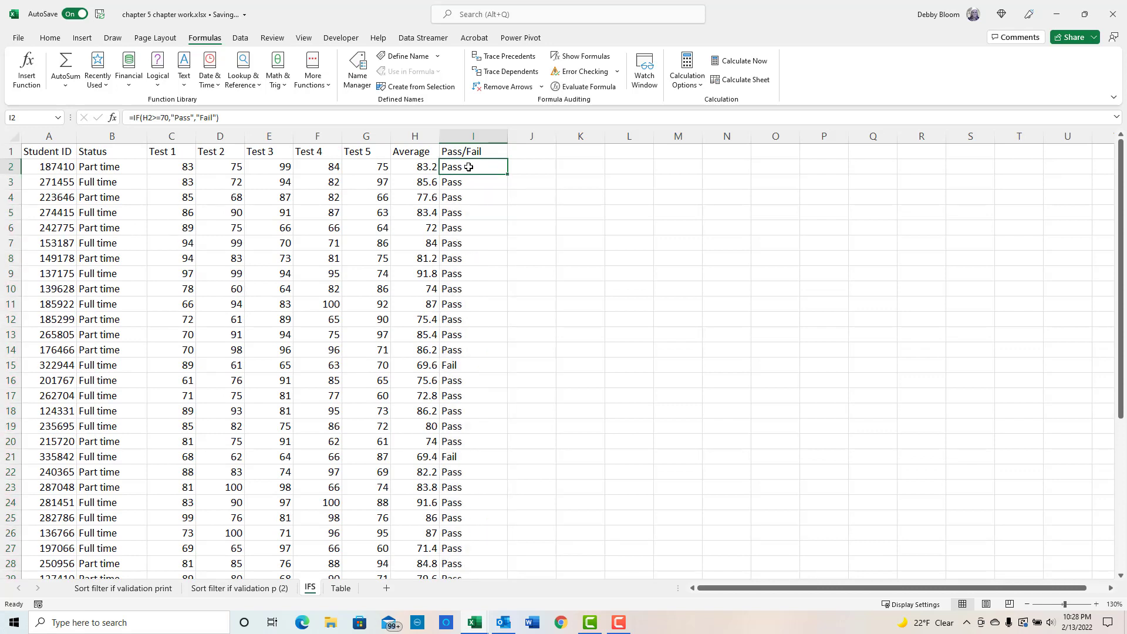
- Change the IF threshold in I2 to 80 and fill the formula down column I again
click(166, 118)
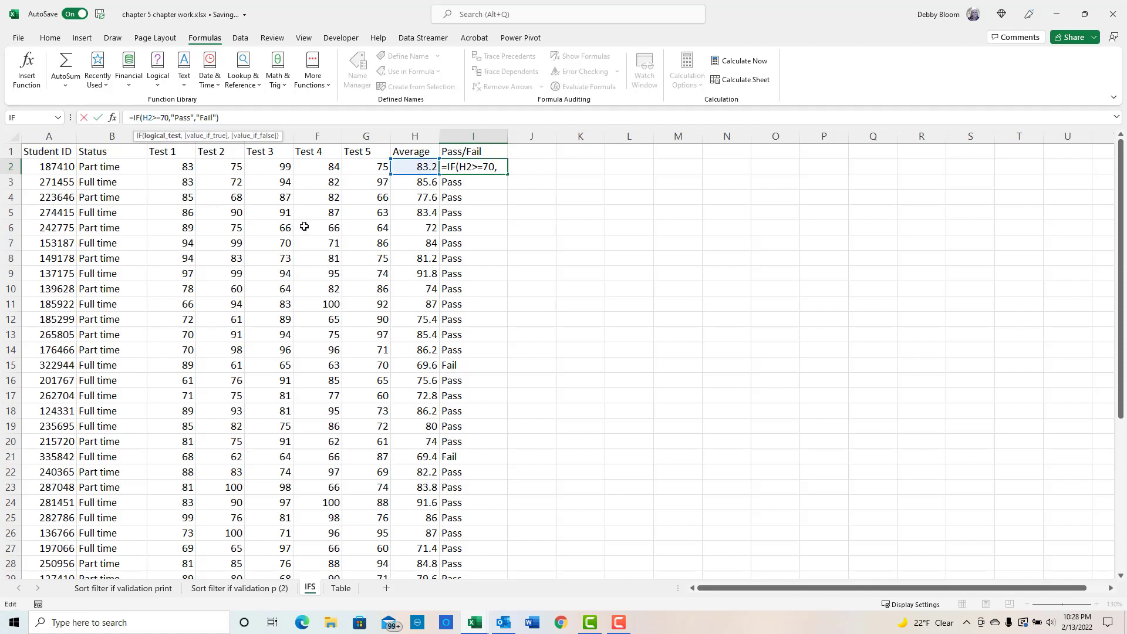
key(BackSpace)
text(7)
key(Return)
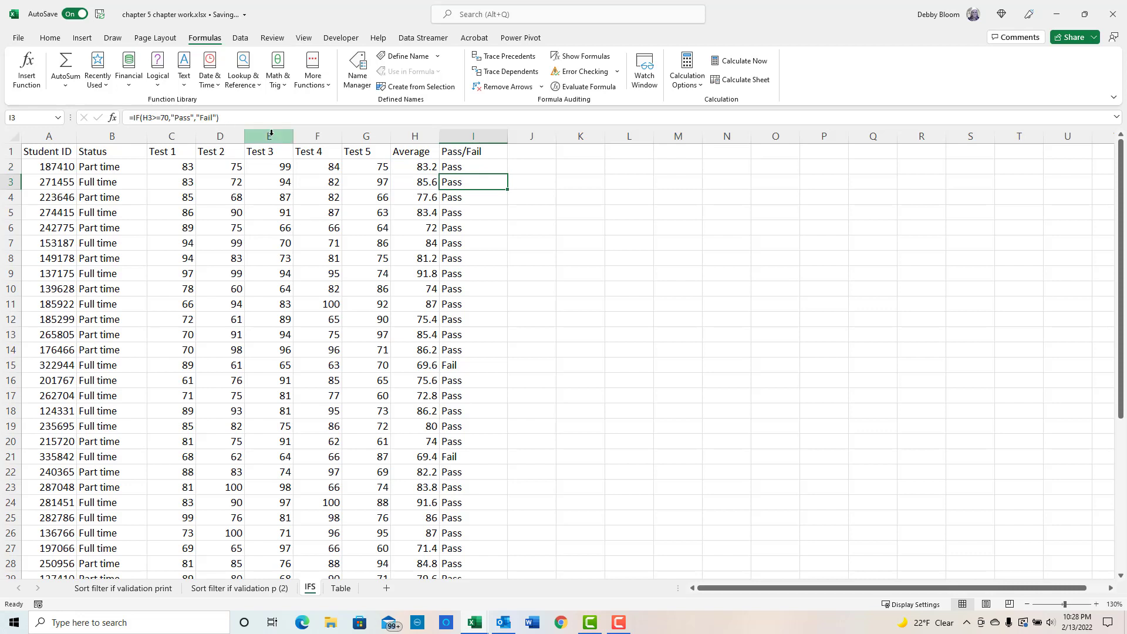
click(456, 168)
double_click(508, 174)
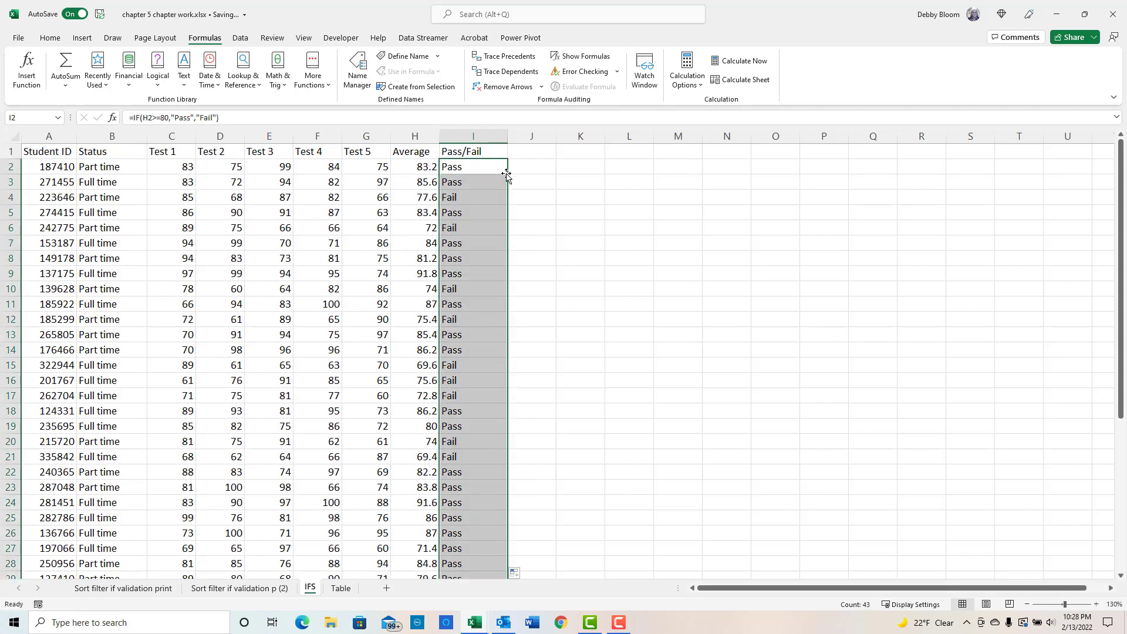
- Inspect the Pass/Fail formulas in several cells of column I
click(472, 197)
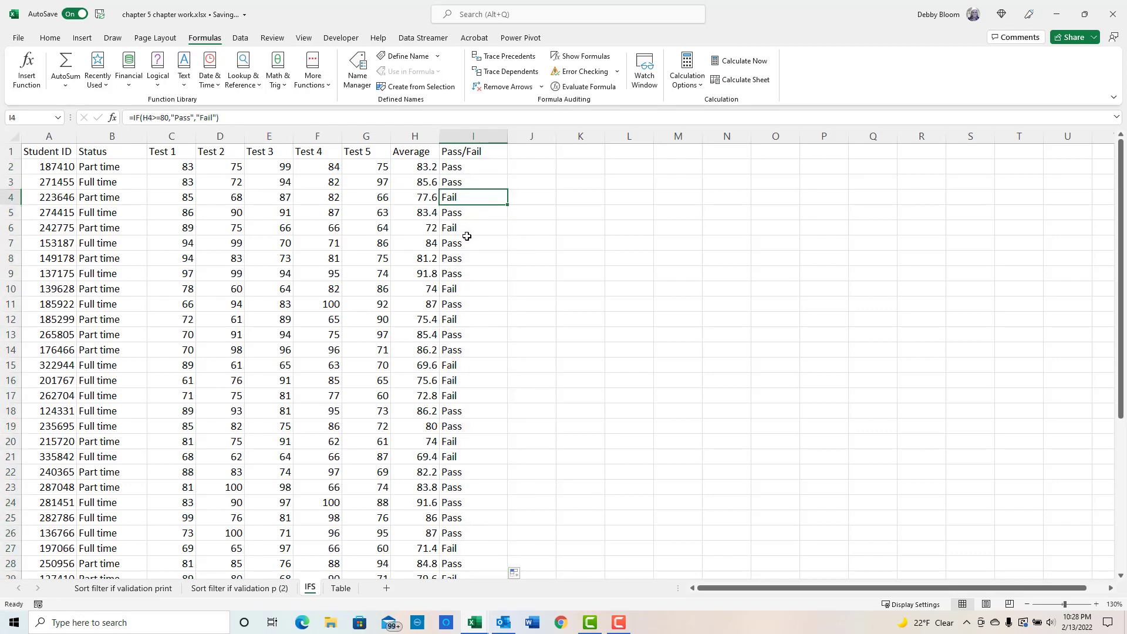
click(458, 229)
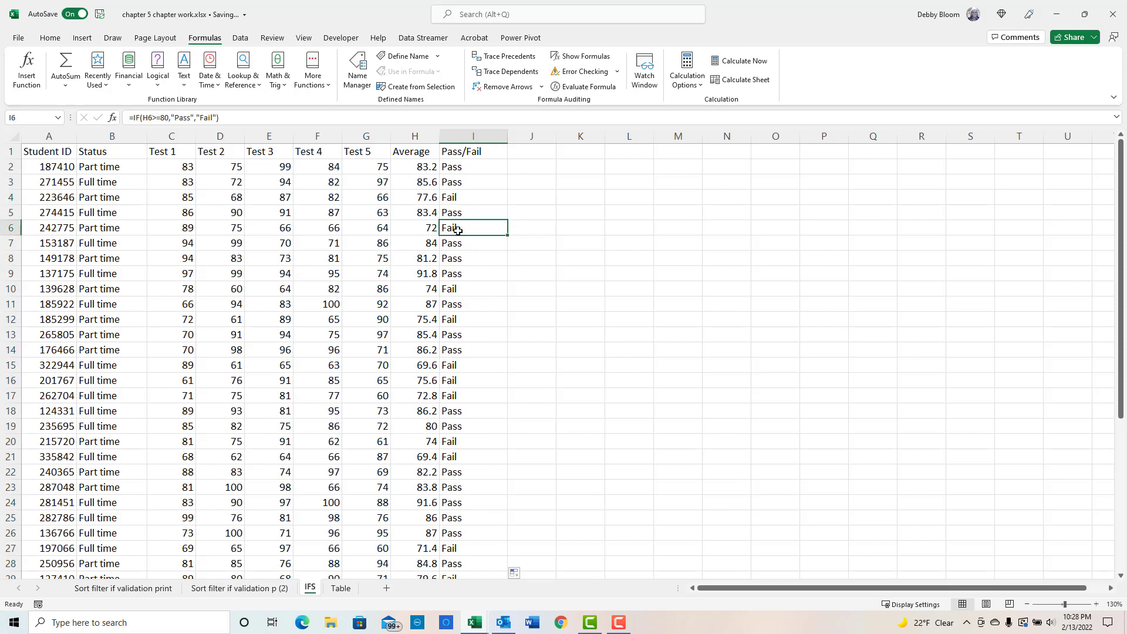
click(471, 288)
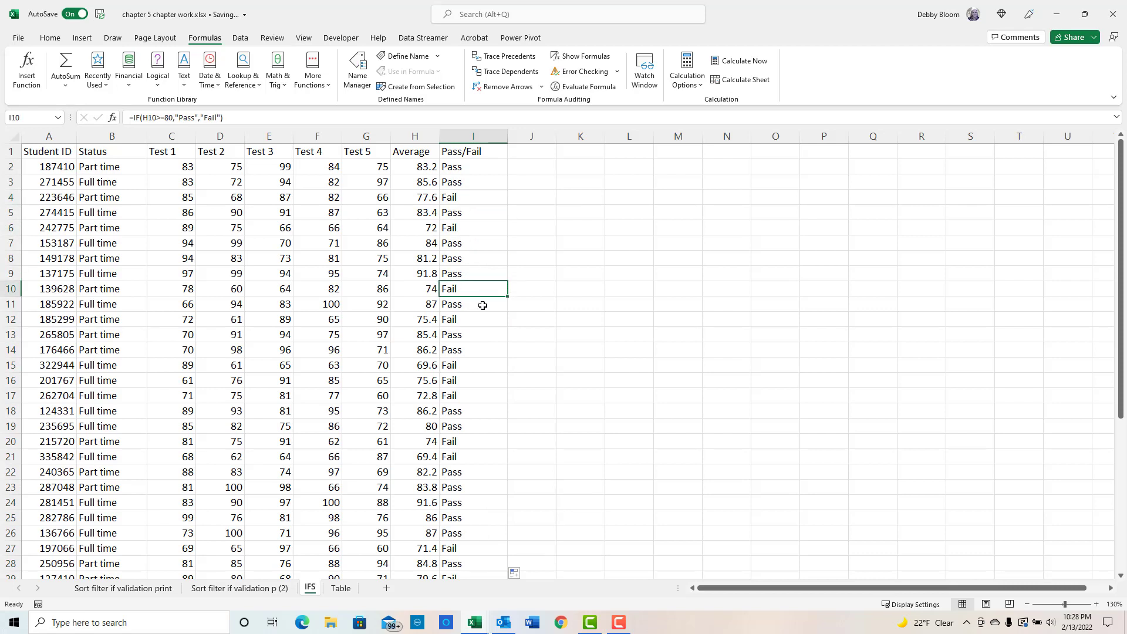
click(482, 304)
click(523, 152)
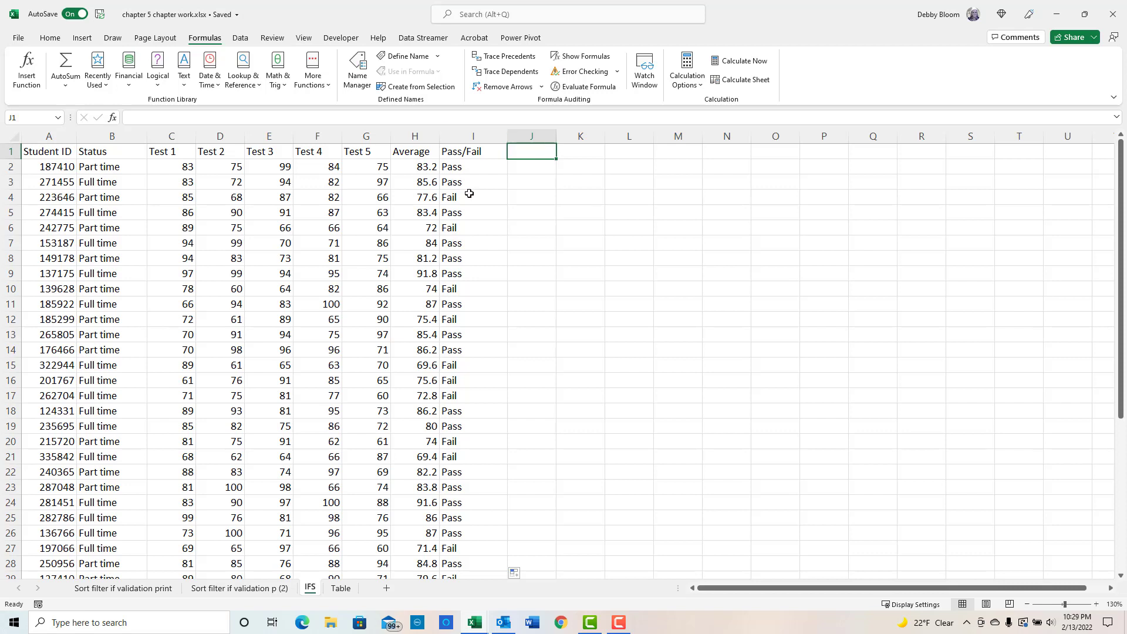
click(476, 166)
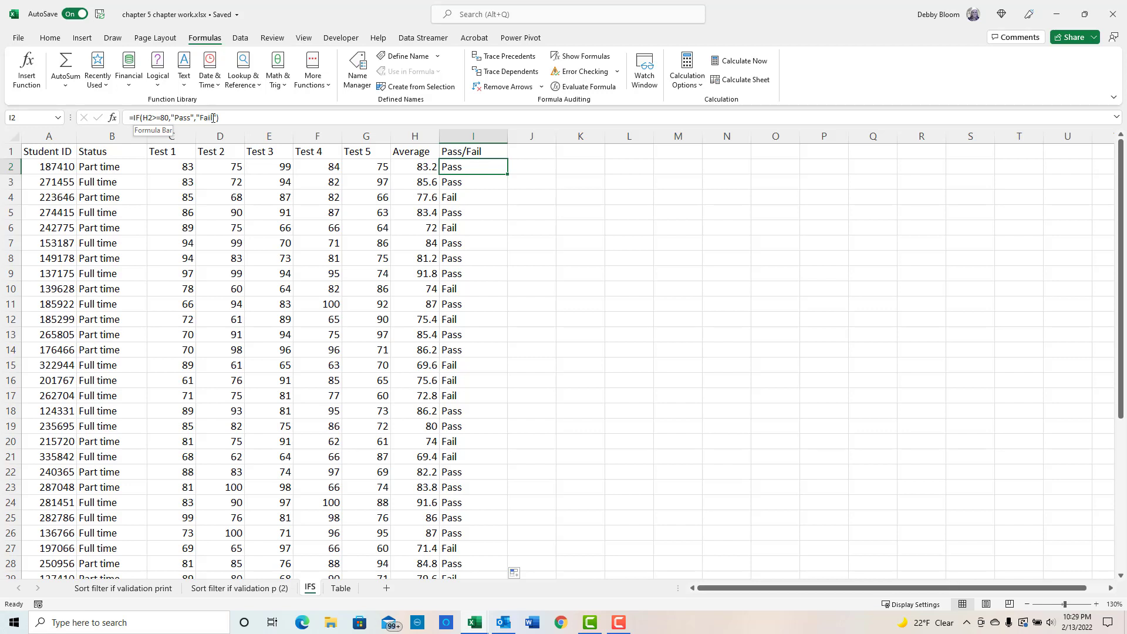
- Add the column heading Grade in J1
click(534, 152)
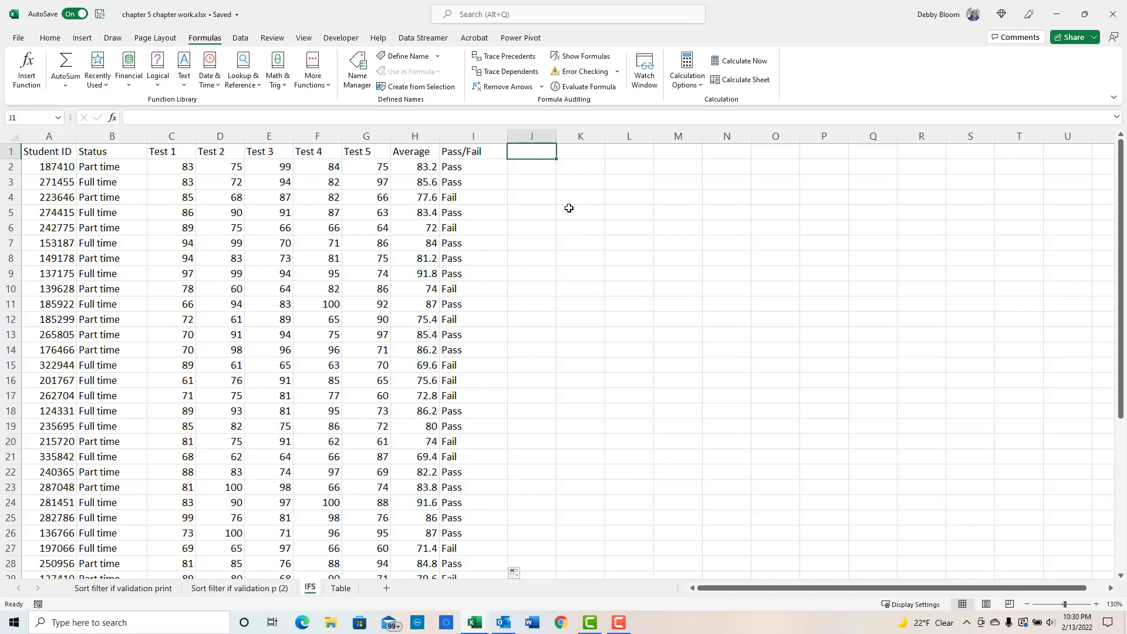
click(533, 168)
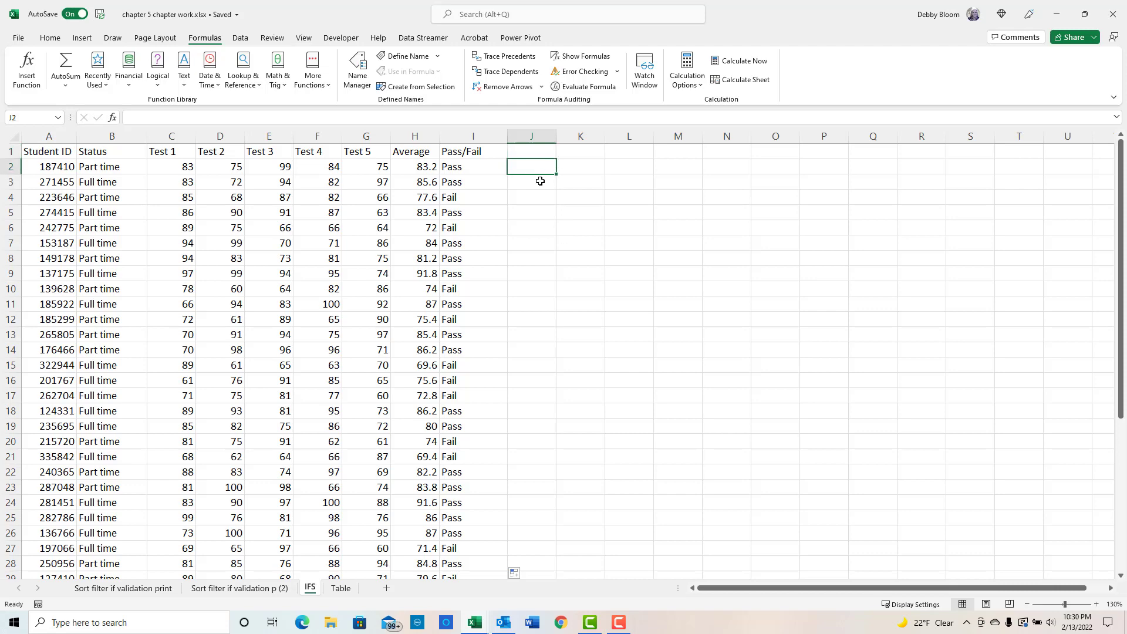
click(535, 154)
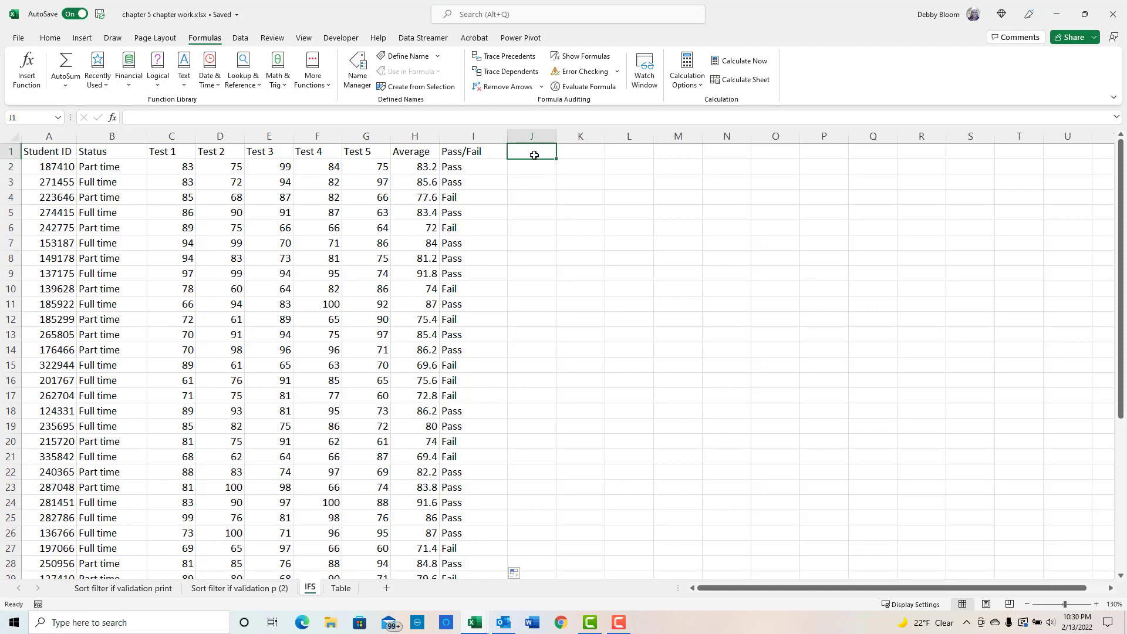
text(Grade)
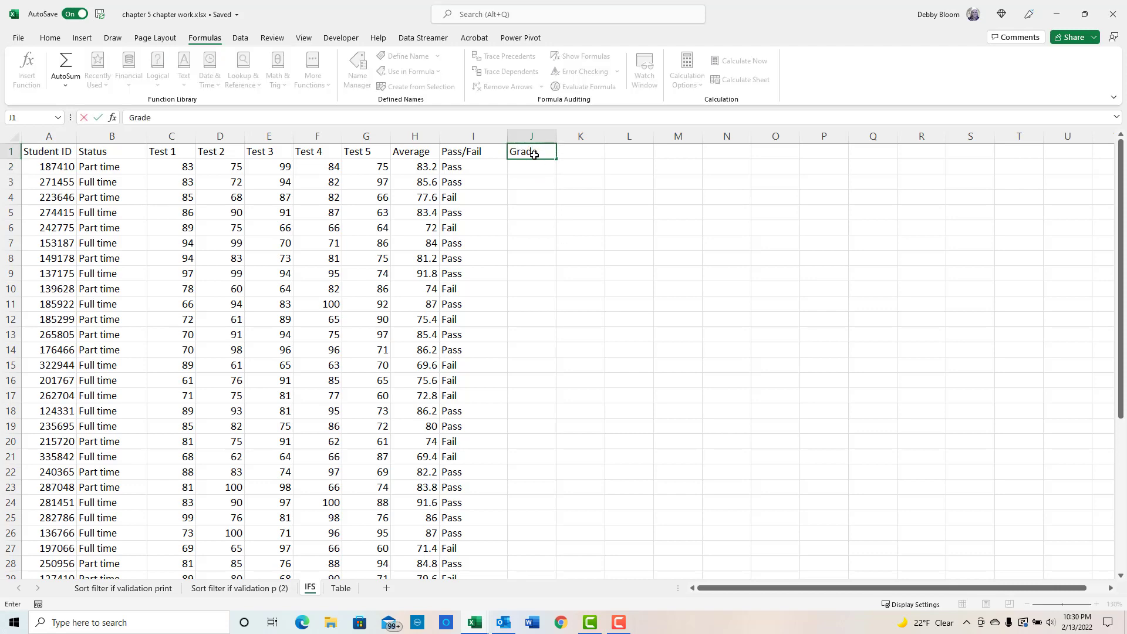
key(Return)
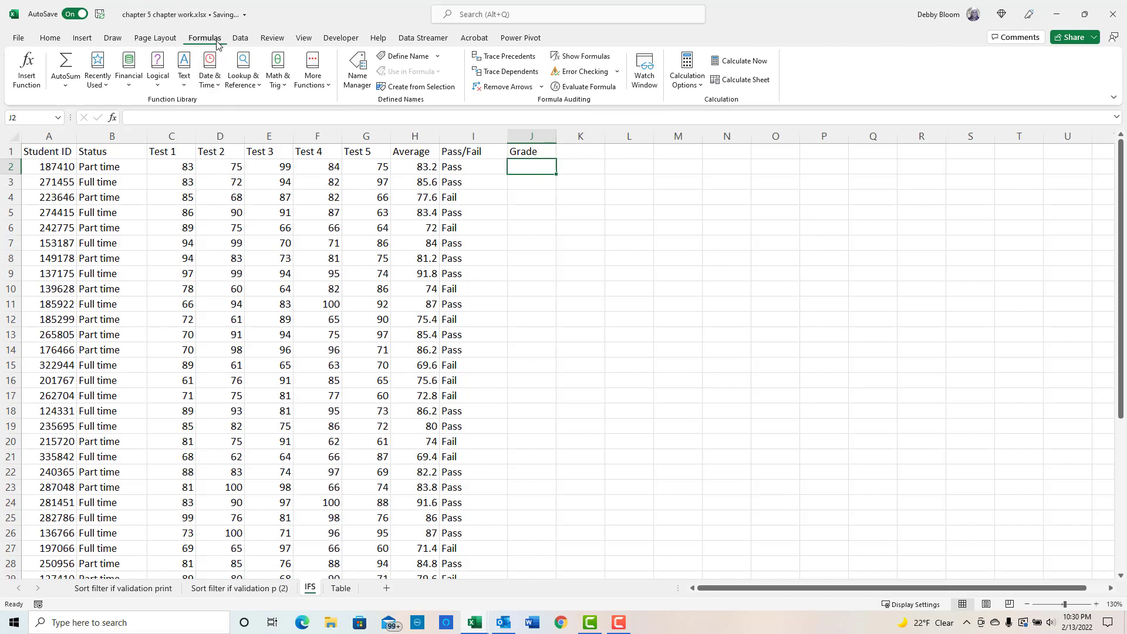
- Insert an IFS function in J2 with the first condition H2>=90 returning A
click(158, 76)
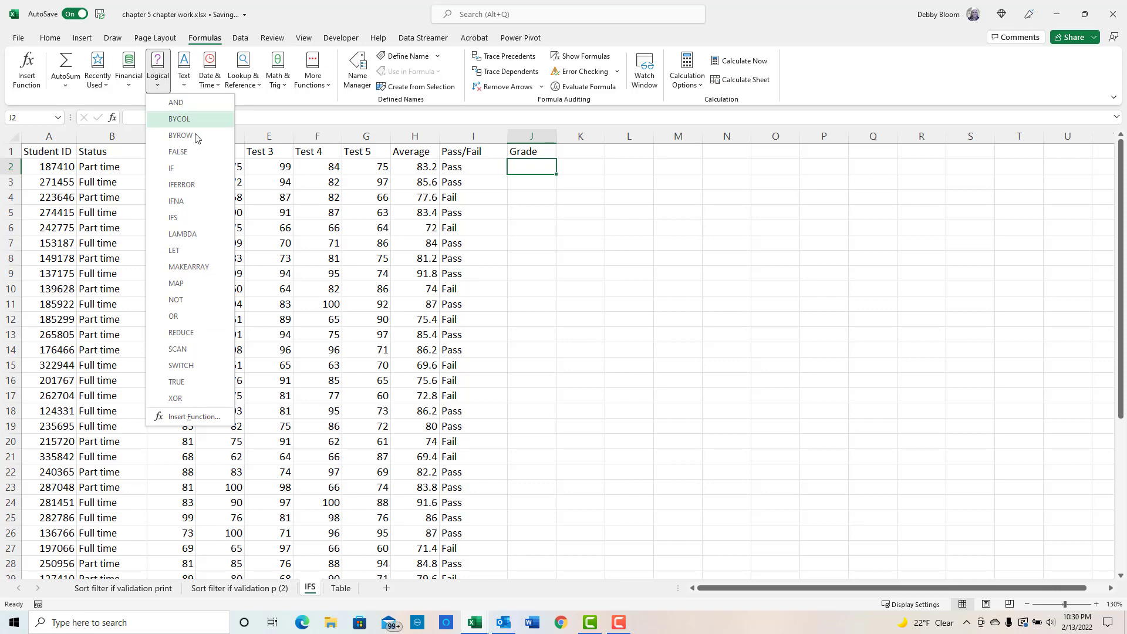
click(195, 221)
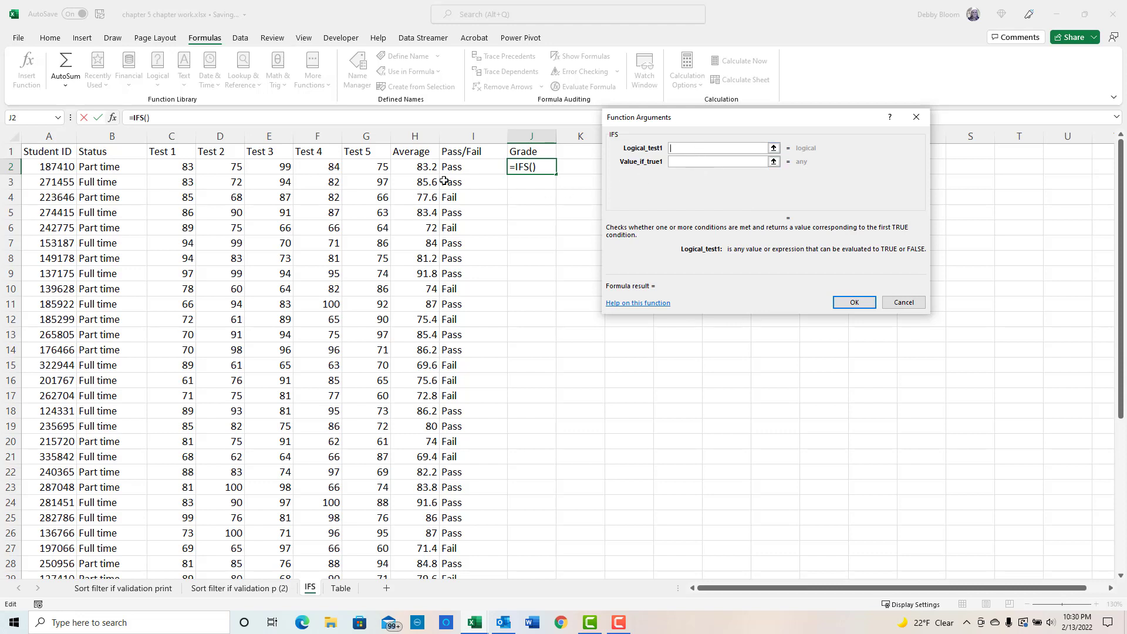
click(417, 166)
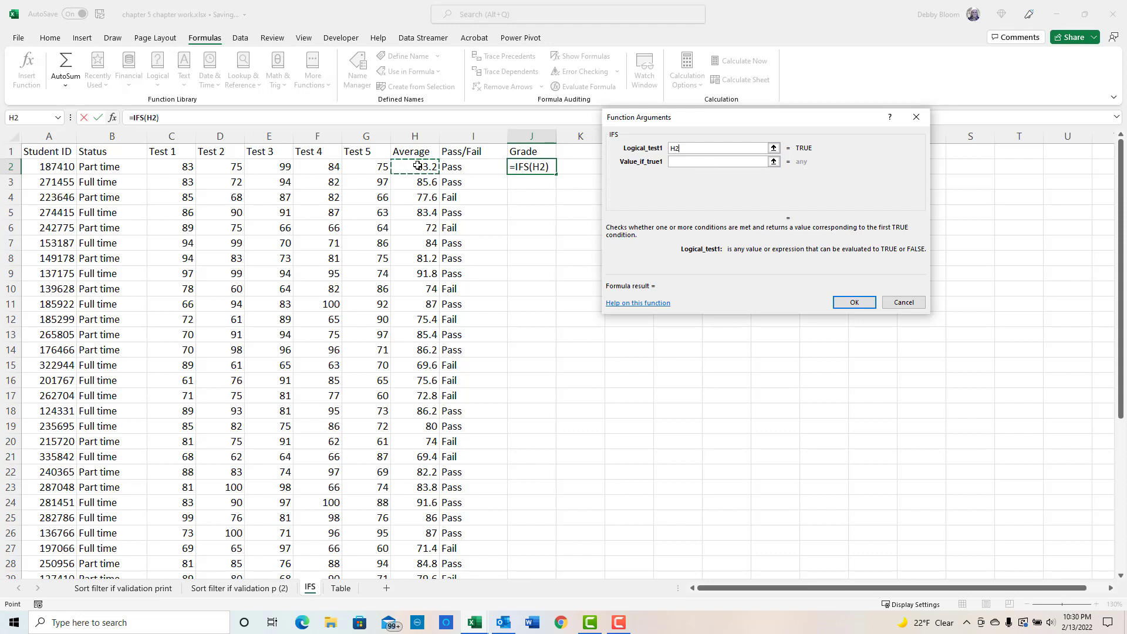
text(>=90)
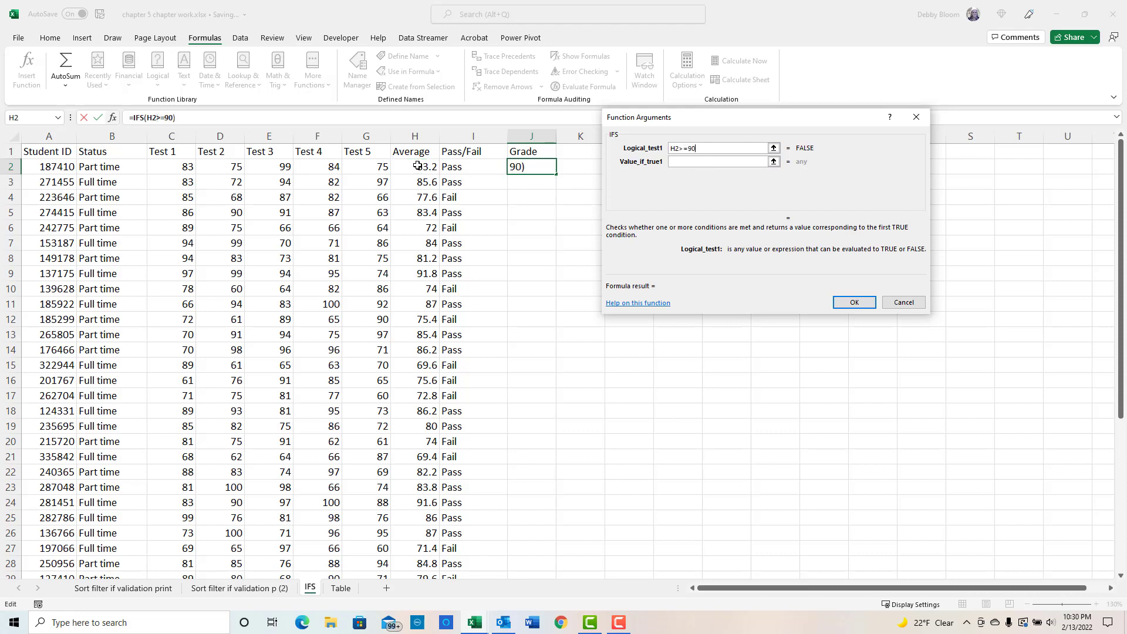
click(708, 162)
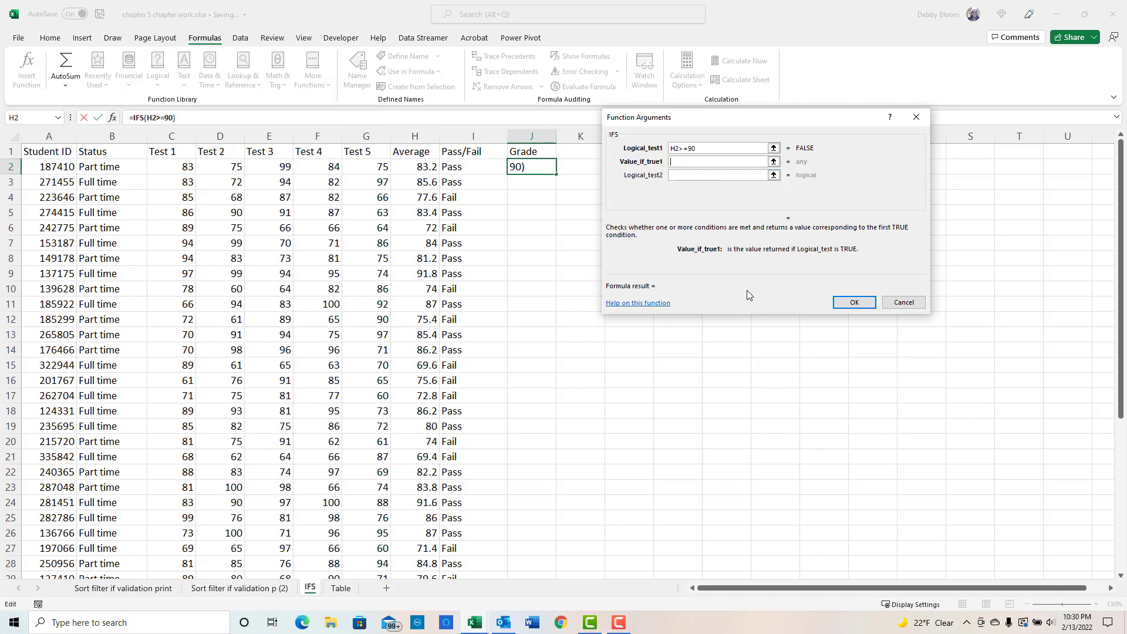
text("A")
- Add the second IFS condition H2>=80 returning B
click(691, 172)
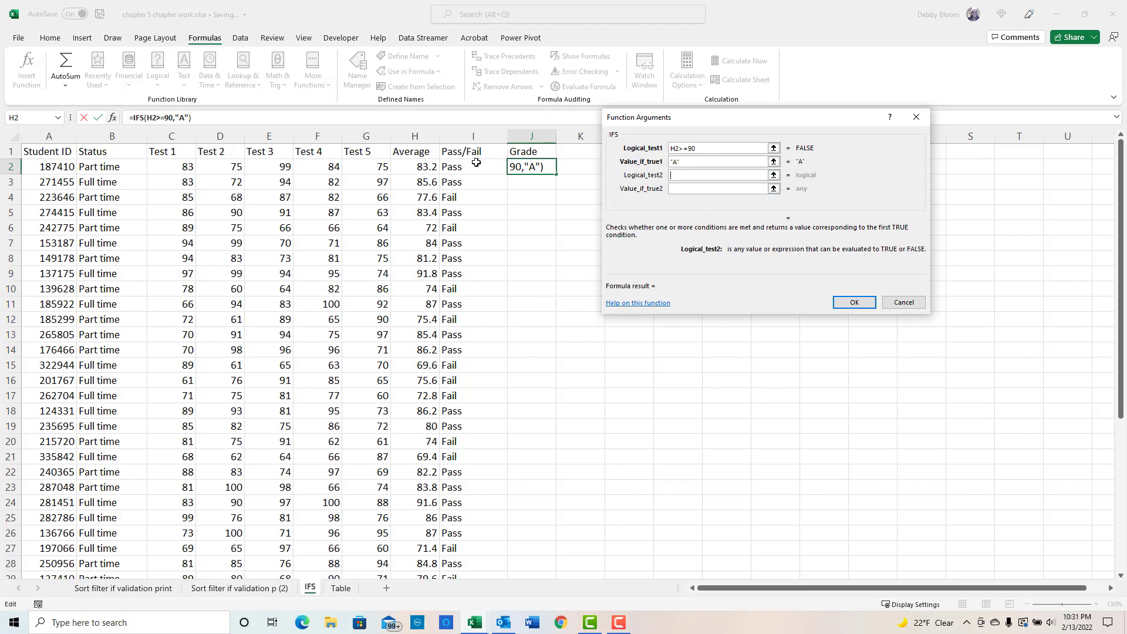
click(420, 166)
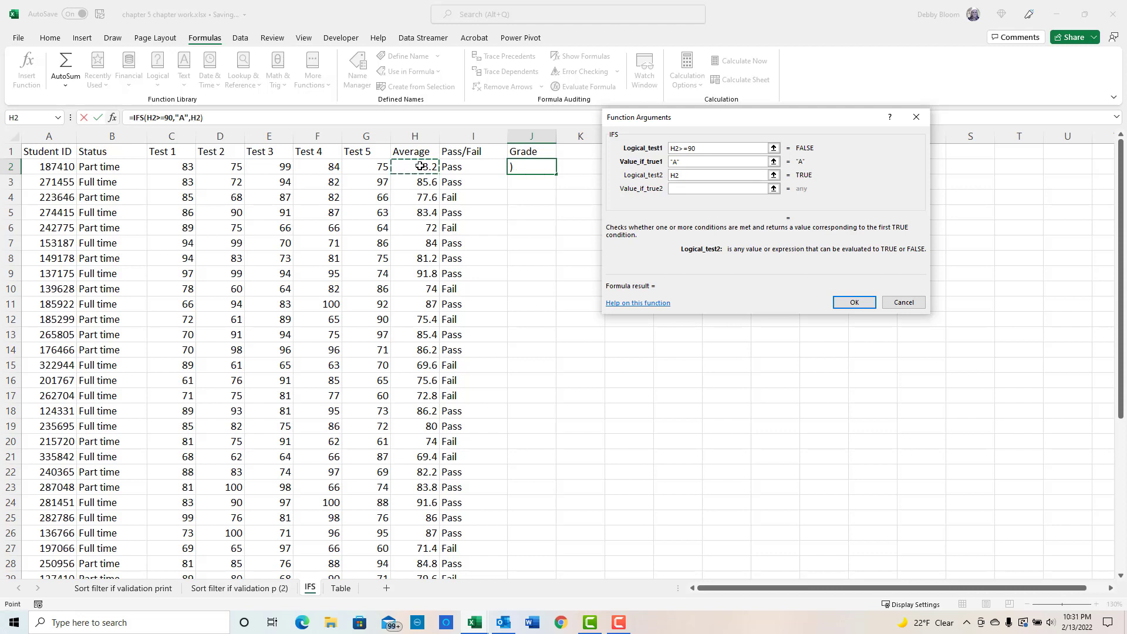
text(>=80)
click(678, 189)
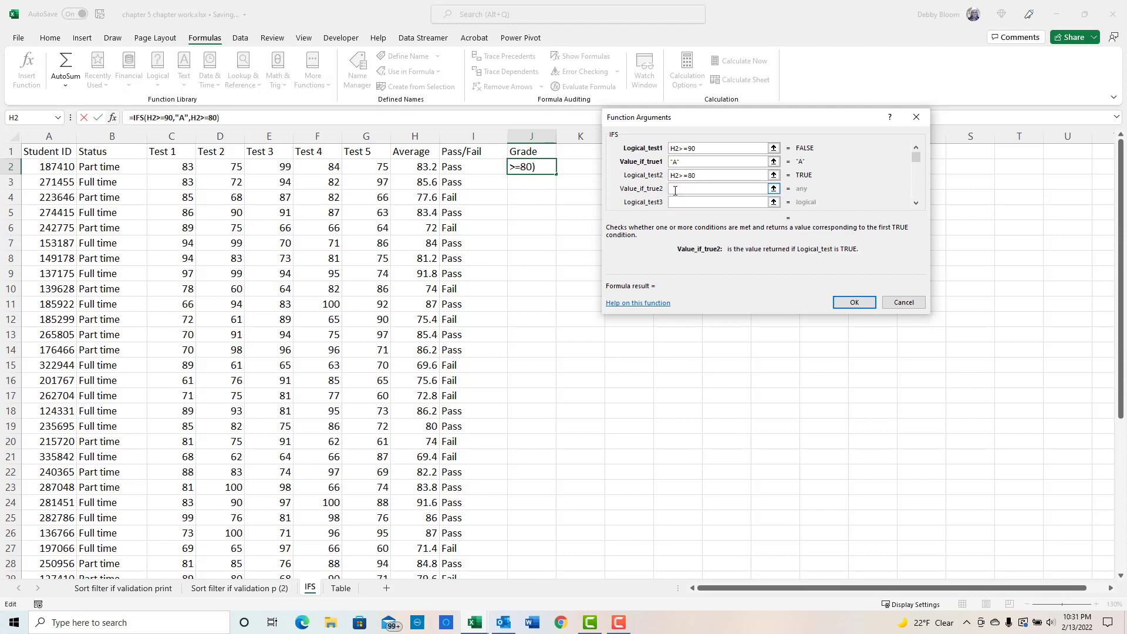
text("B")
- Add the third IFS condition H2>=70 returning C
click(681, 200)
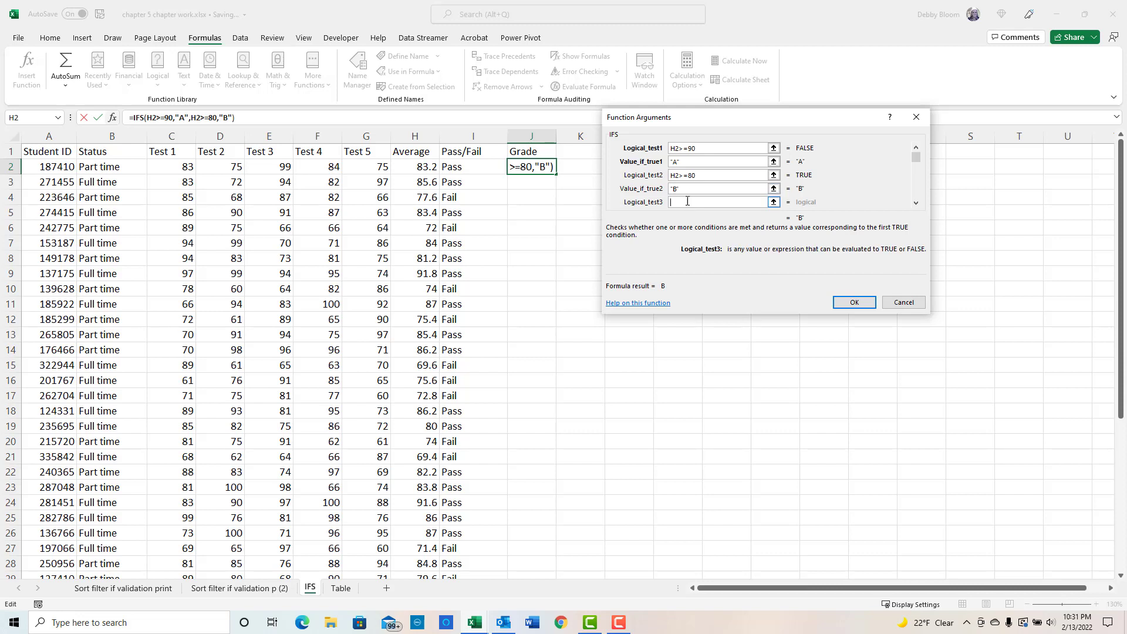
mouse_move(917, 153)
mouse_down()
mouse_move(918, 196)
mouse_move(914, 155)
mouse_move(901, 148)
mouse_up()
click(420, 167)
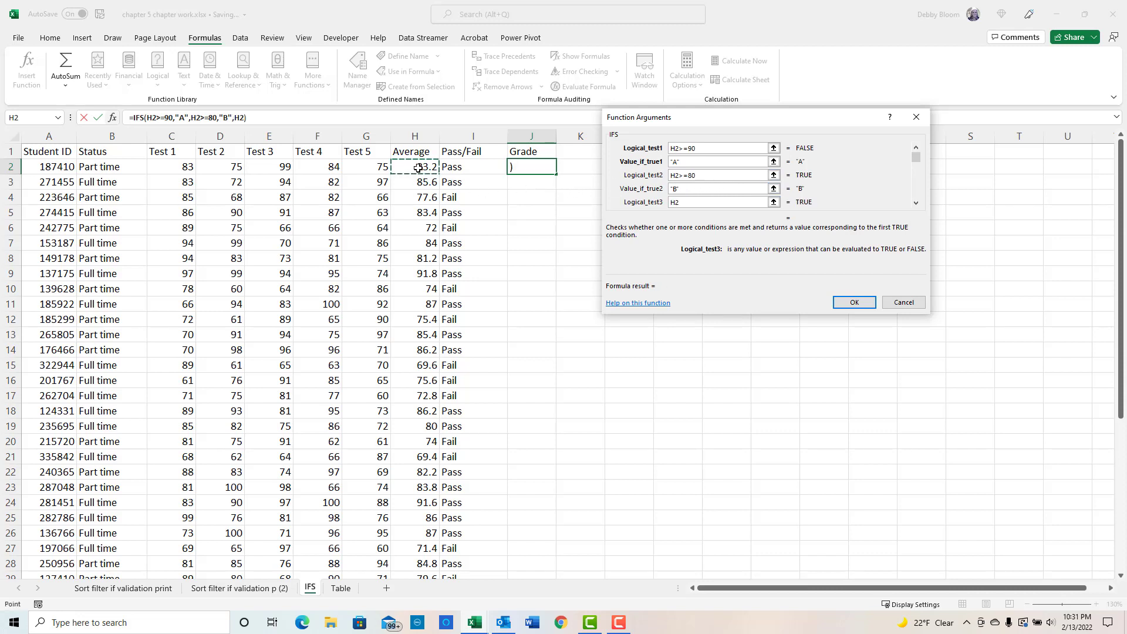
text(>=70)
click(915, 203)
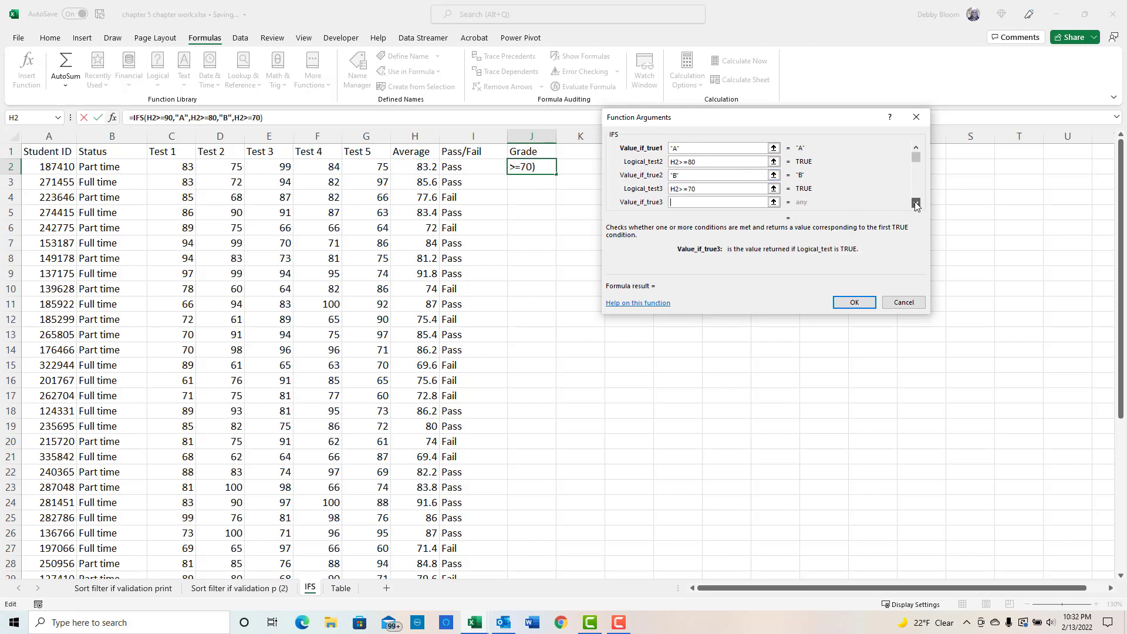
click(916, 203)
click(692, 187)
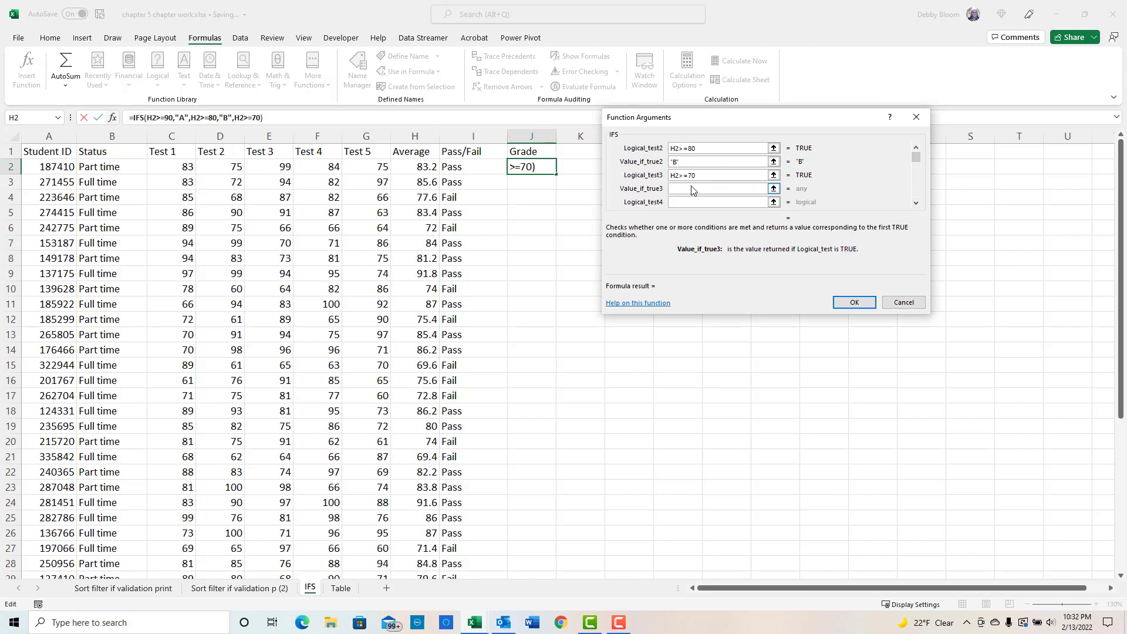
text("C")
key(Tab)
- Add the fourth IFS condition H2<70 returning F and confirm the function
click(694, 202)
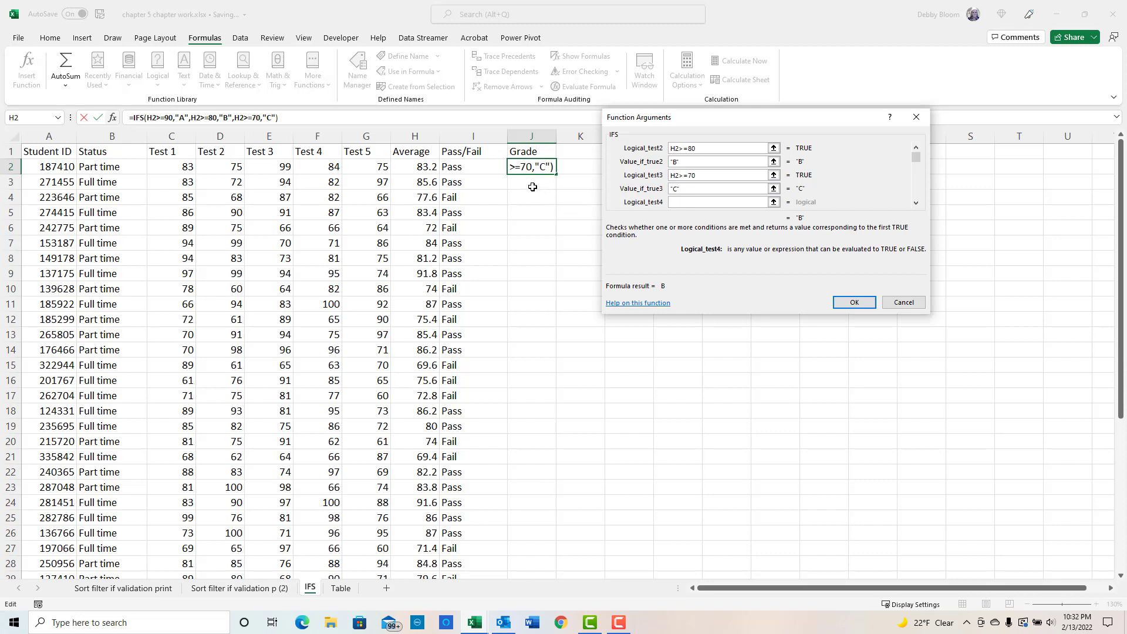
click(422, 165)
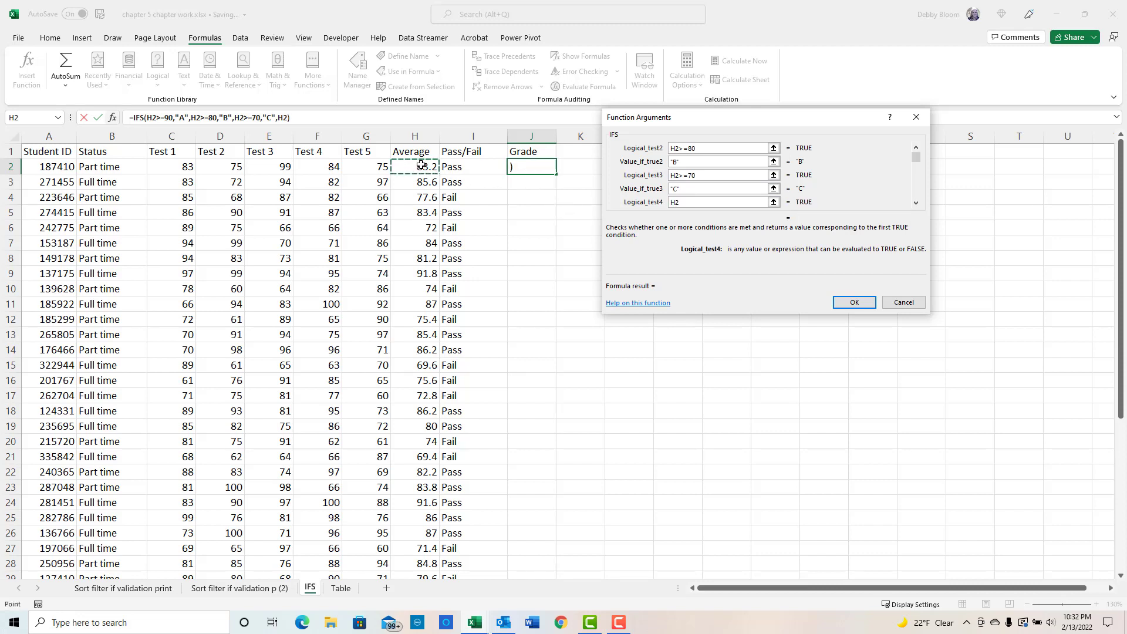
text(<70)
click(916, 203)
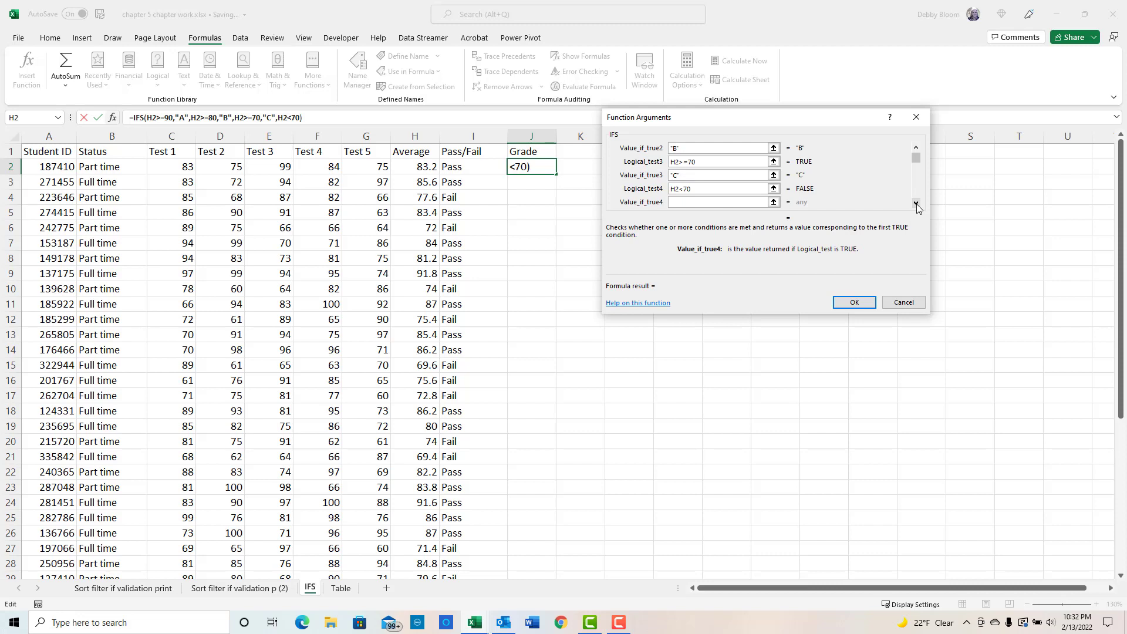
text("F")
click(863, 308)
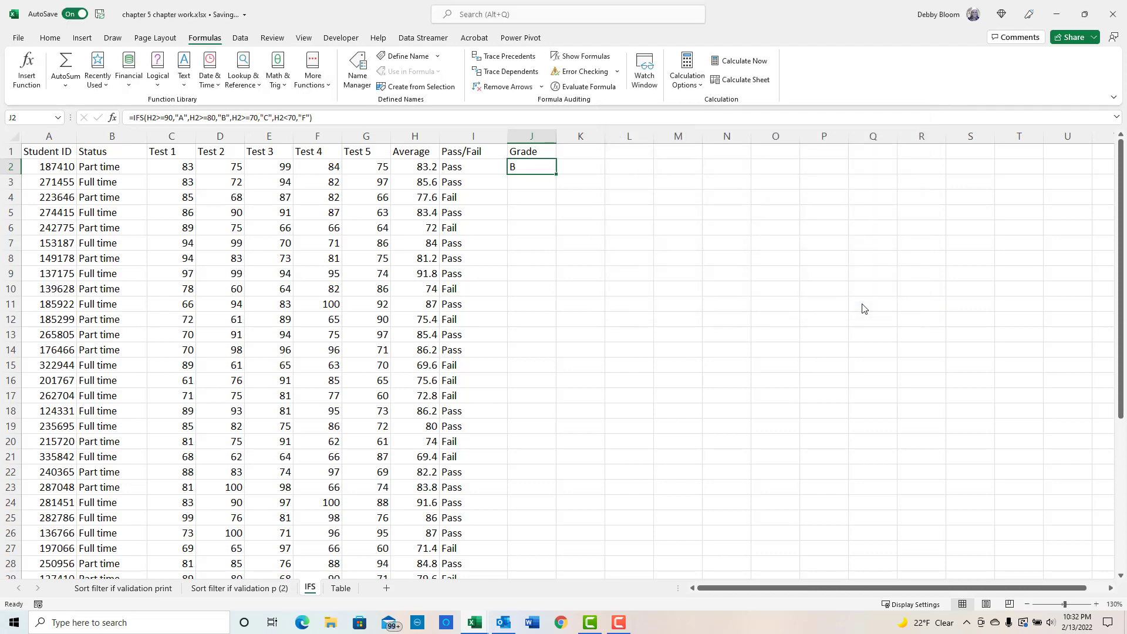
- Fill the Grade formula down column J and hide the Pass/Fail column I
double_click(556, 175)
click(480, 139)
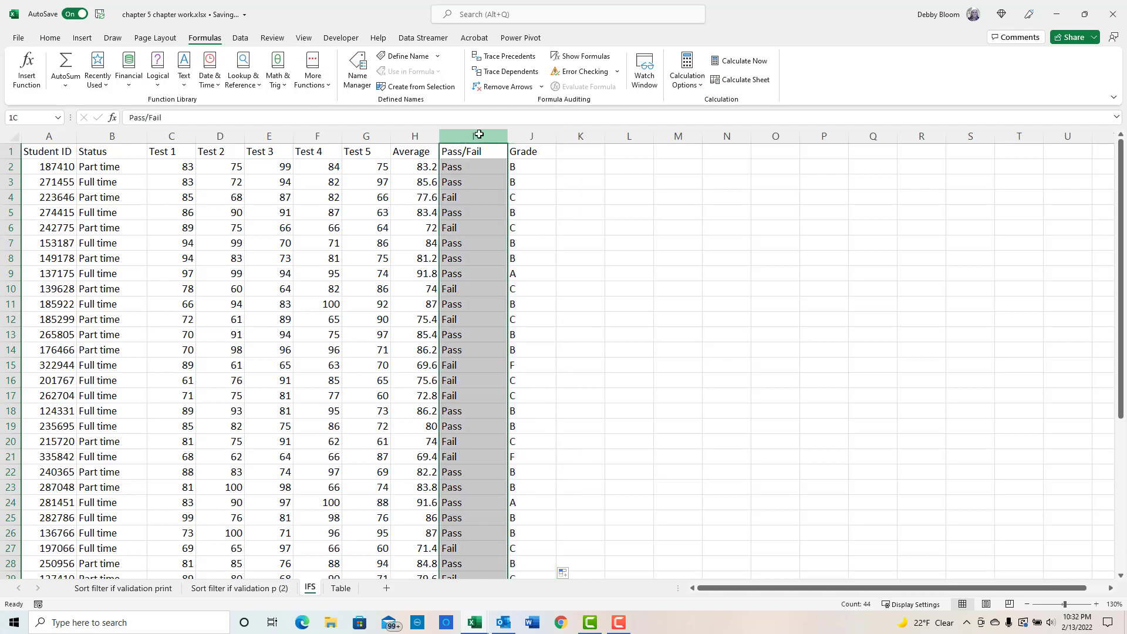
right_click(483, 137)
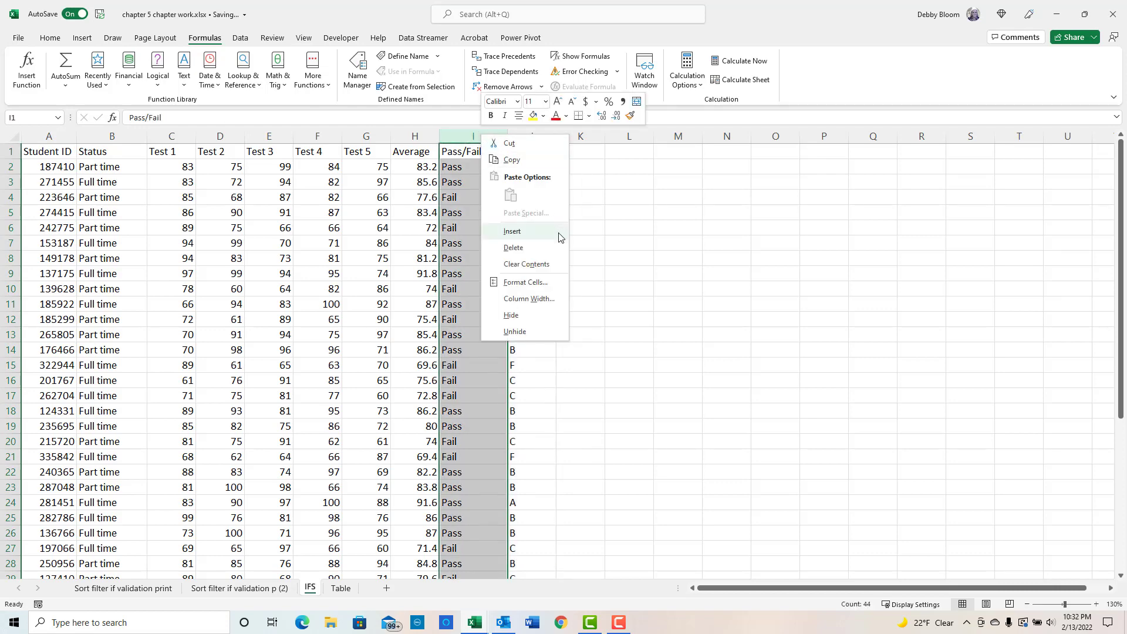
click(465, 130)
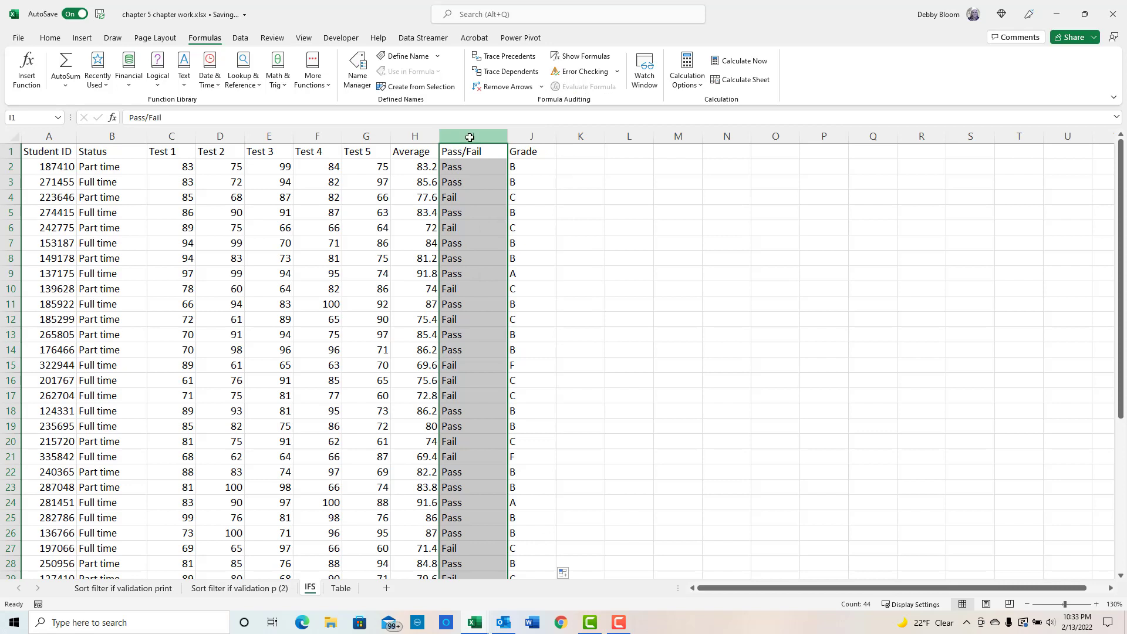
right_click(470, 137)
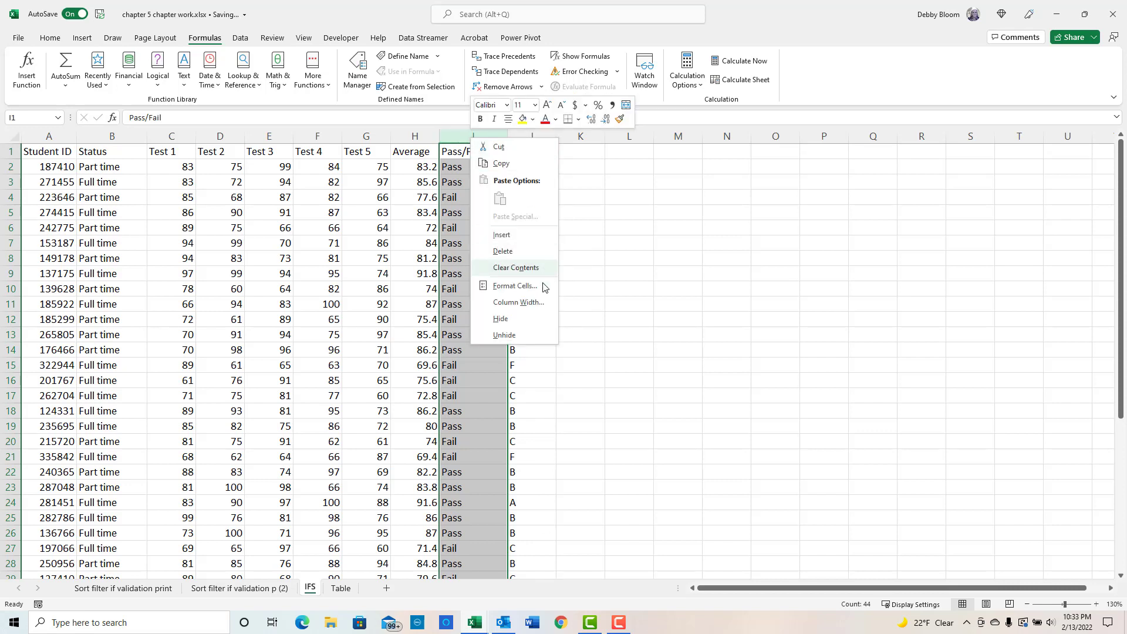
click(501, 319)
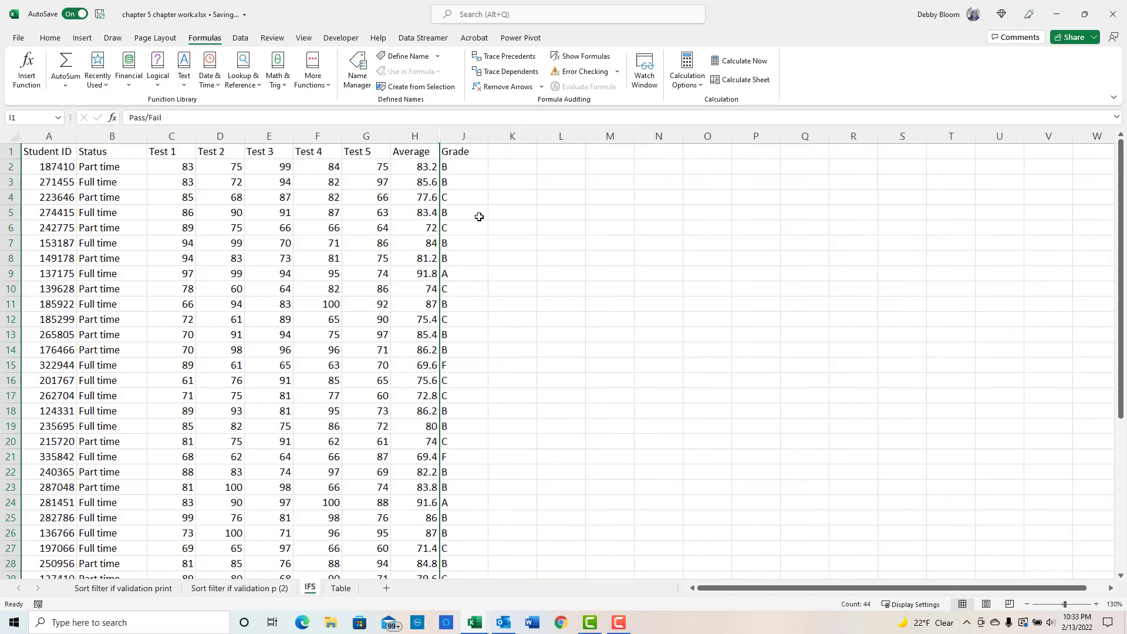
- Inspect the Grade formulas in several cells of column J
click(459, 199)
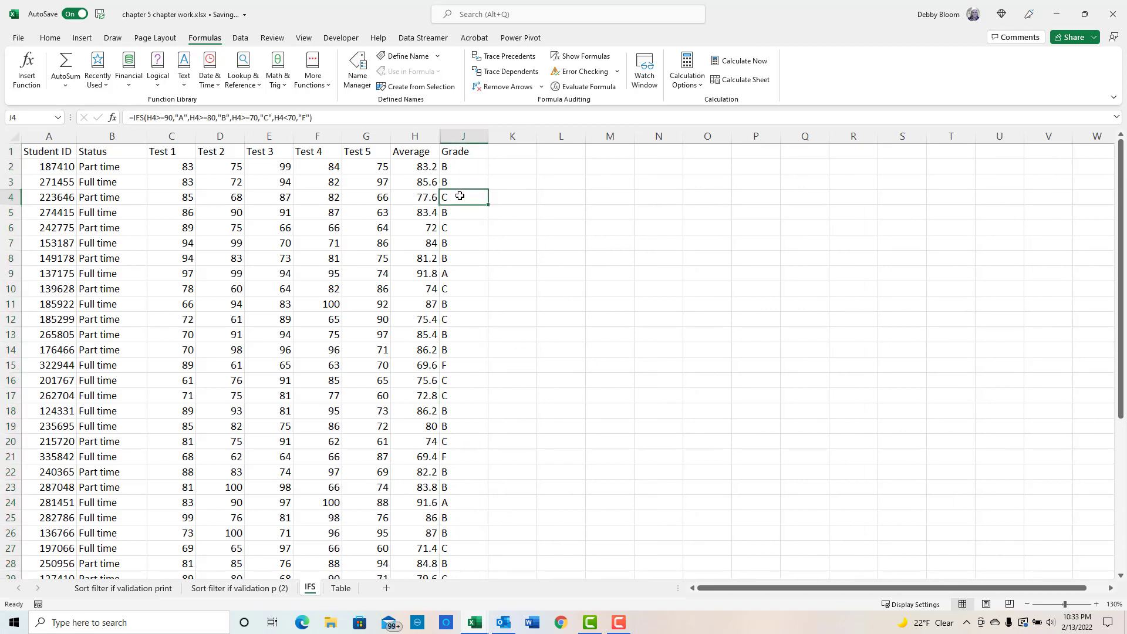
click(465, 229)
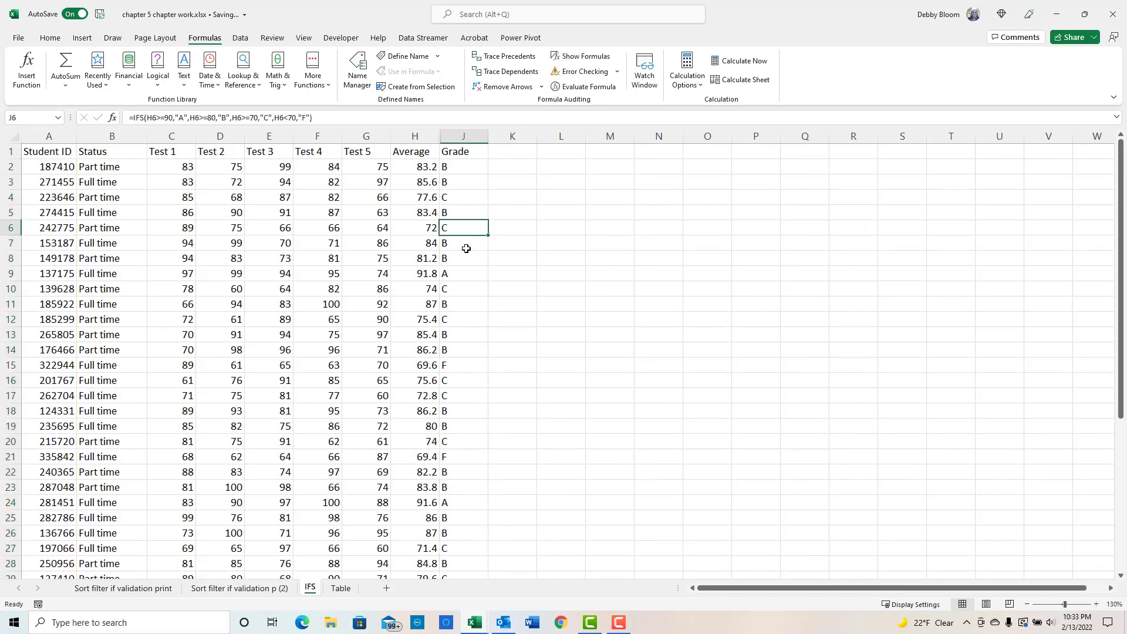
click(465, 247)
click(464, 270)
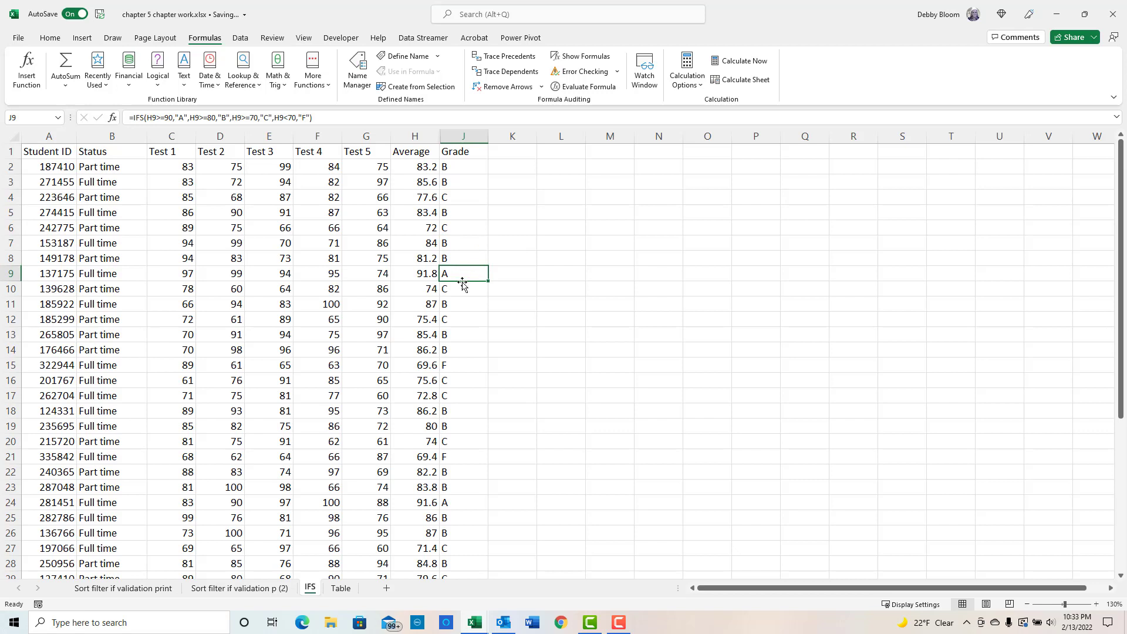
click(458, 317)
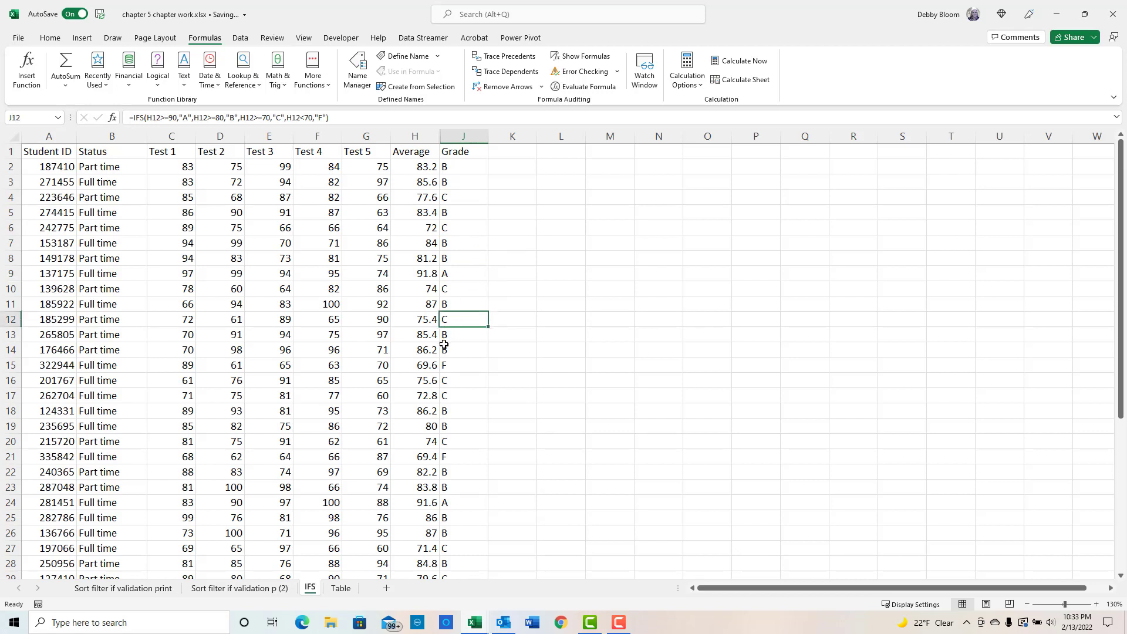
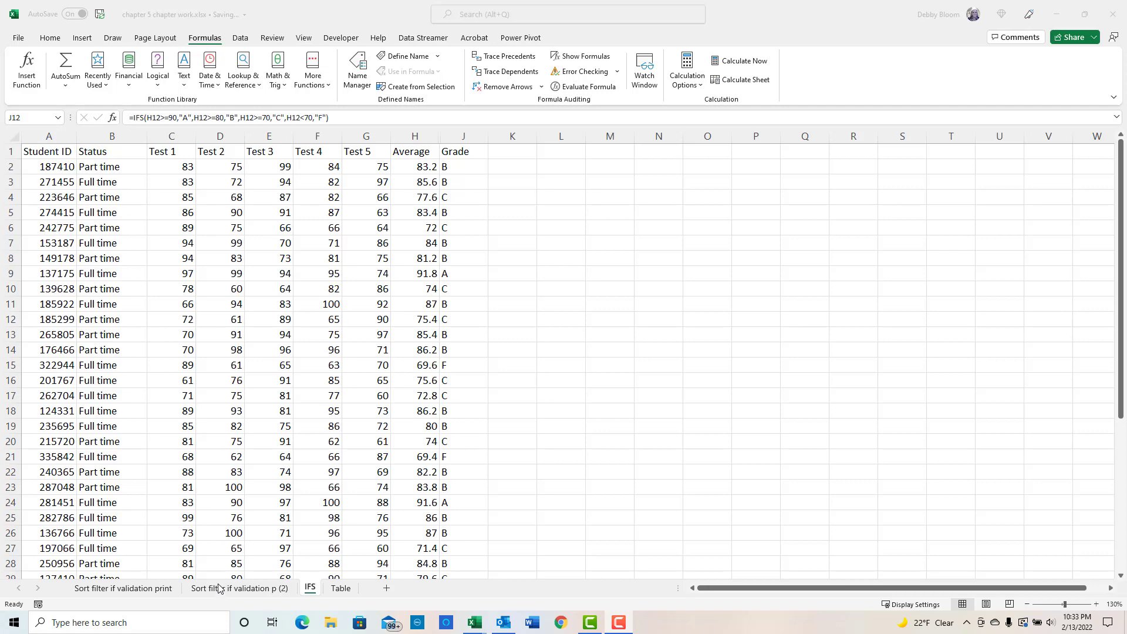
- Switch to the payroll sheet and enter the label Date in cell O5
click(218, 588)
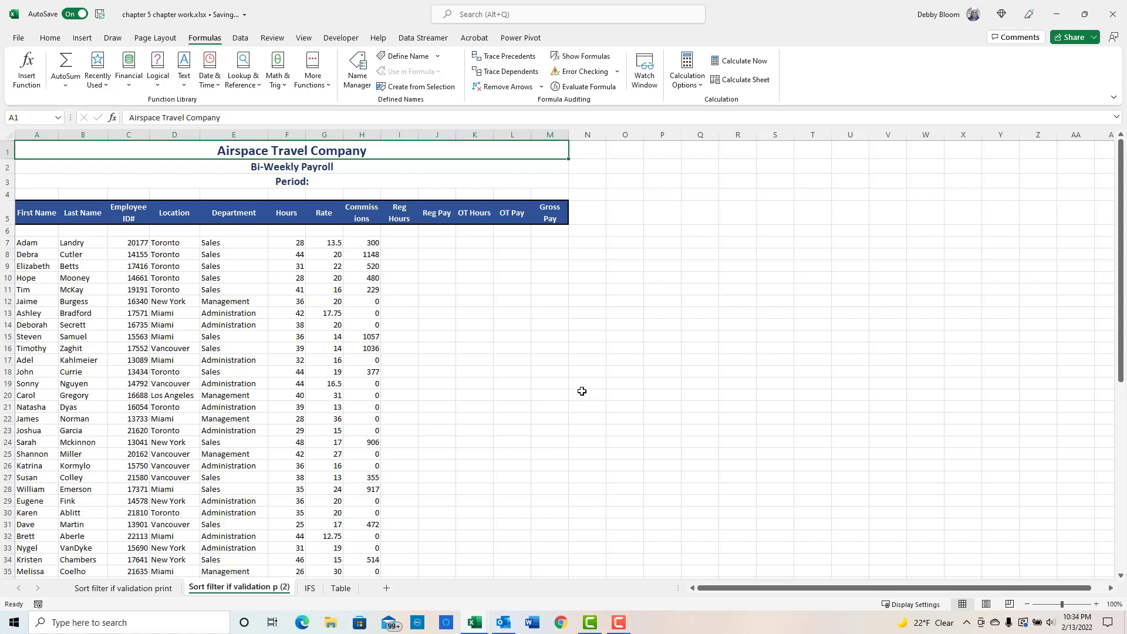
click(620, 211)
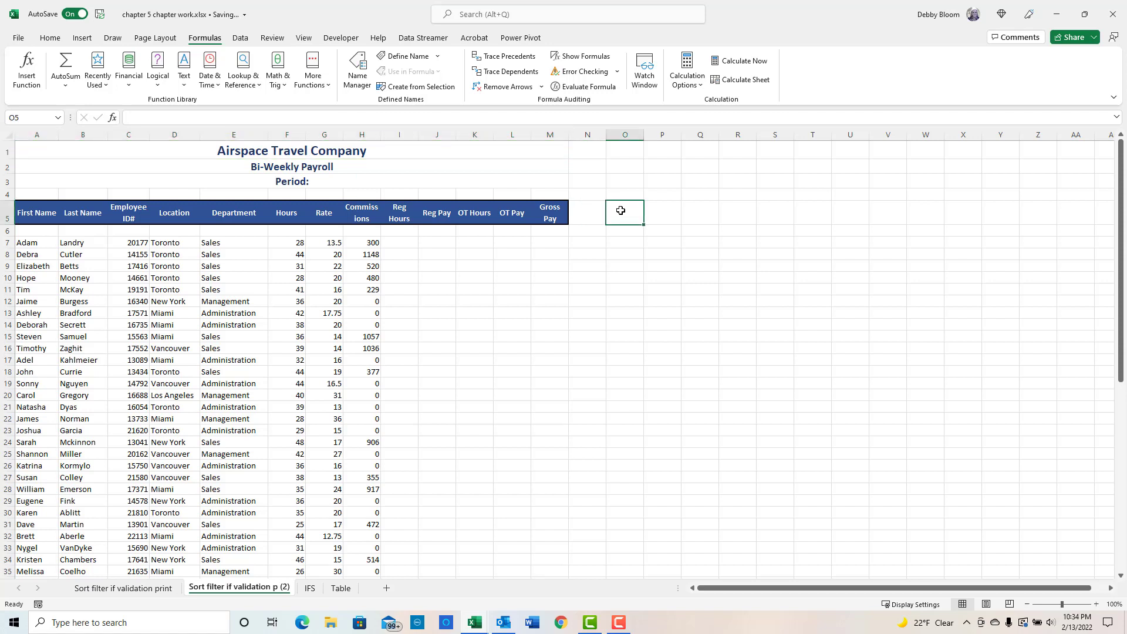
text(D)
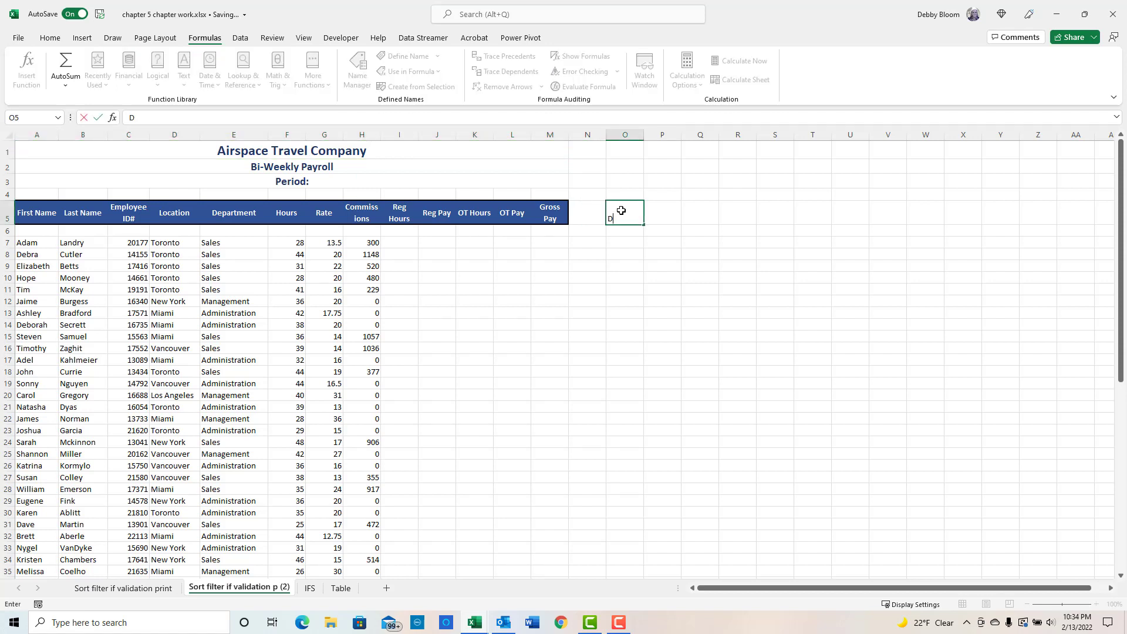
text(ate)
key(Tab)
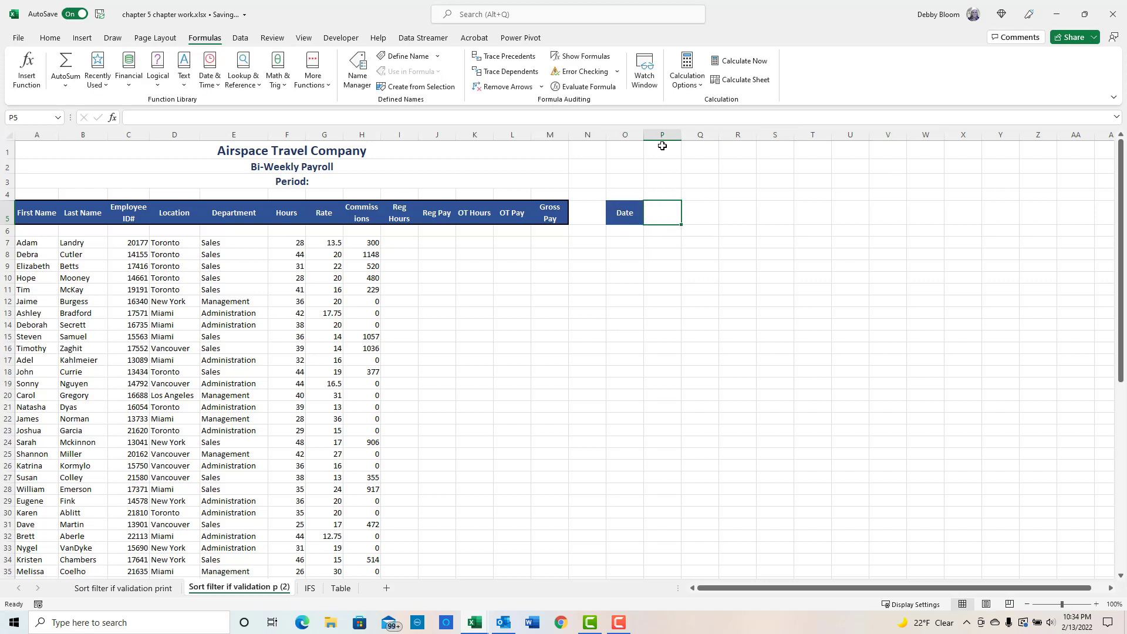
- Apply Date data validation to cell P5, allowing dates between 1/1/2020 and 12/31/2022
click(241, 39)
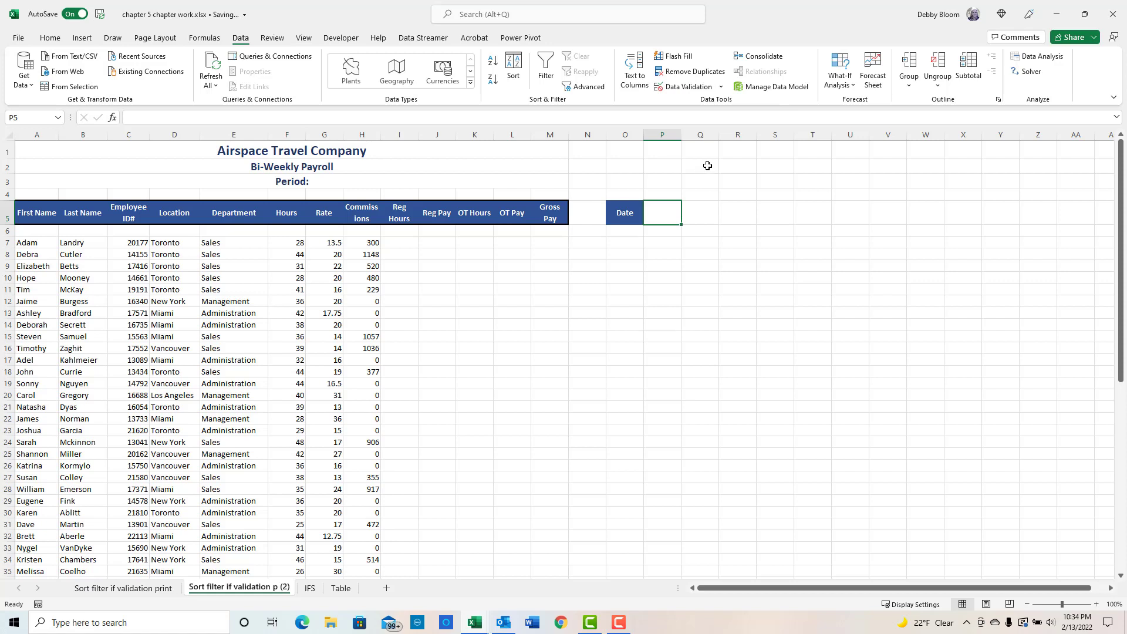
click(721, 88)
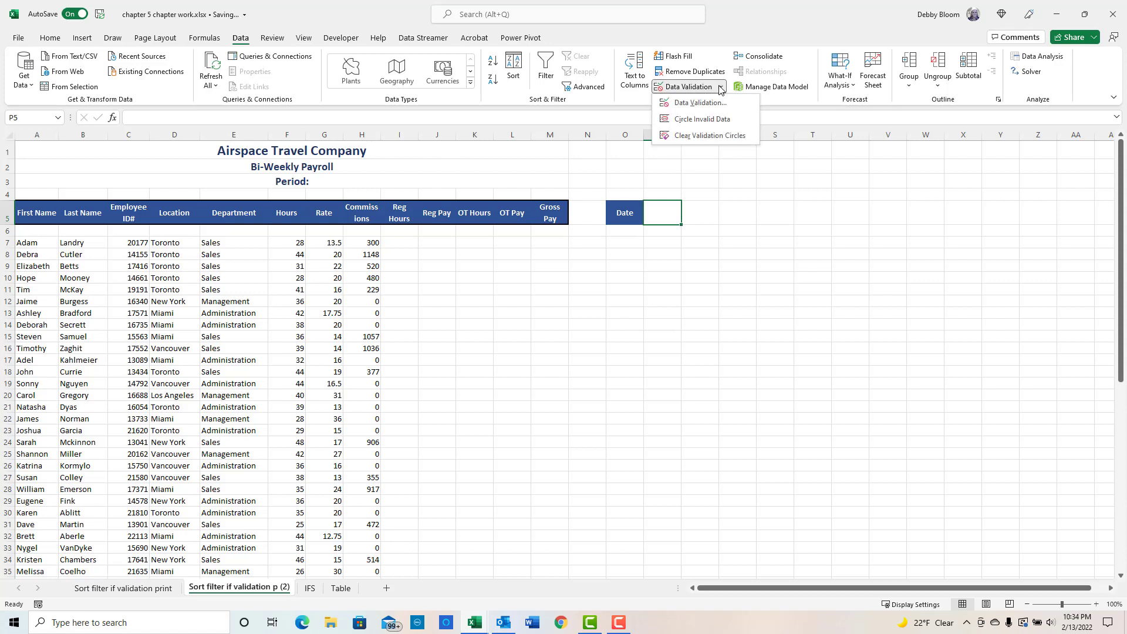
click(702, 103)
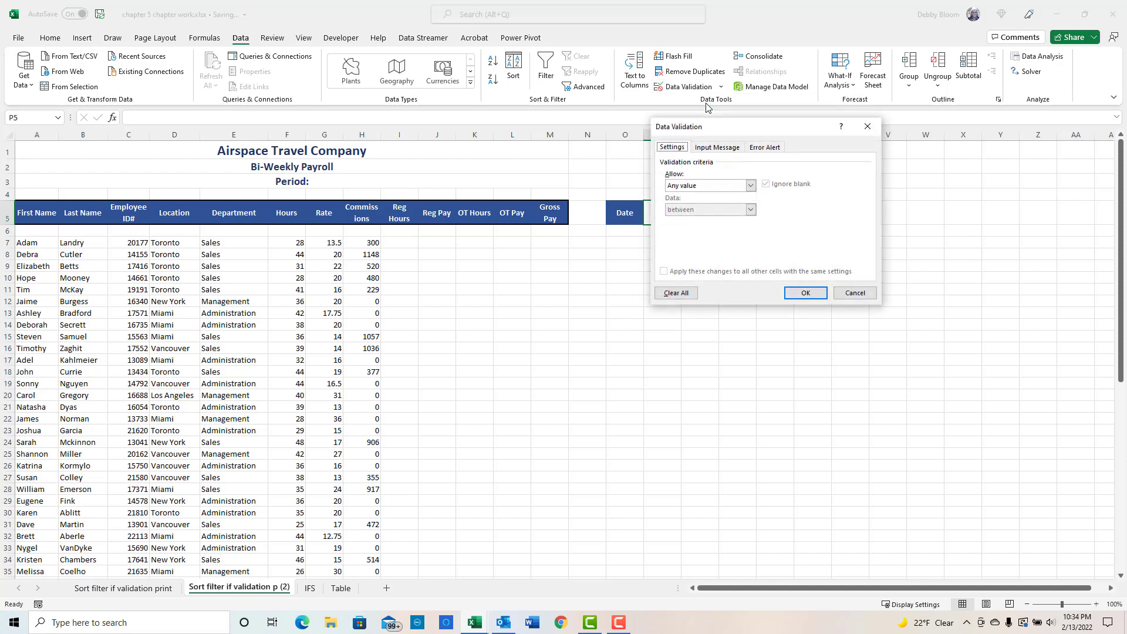
drag(728, 125, 815, 173)
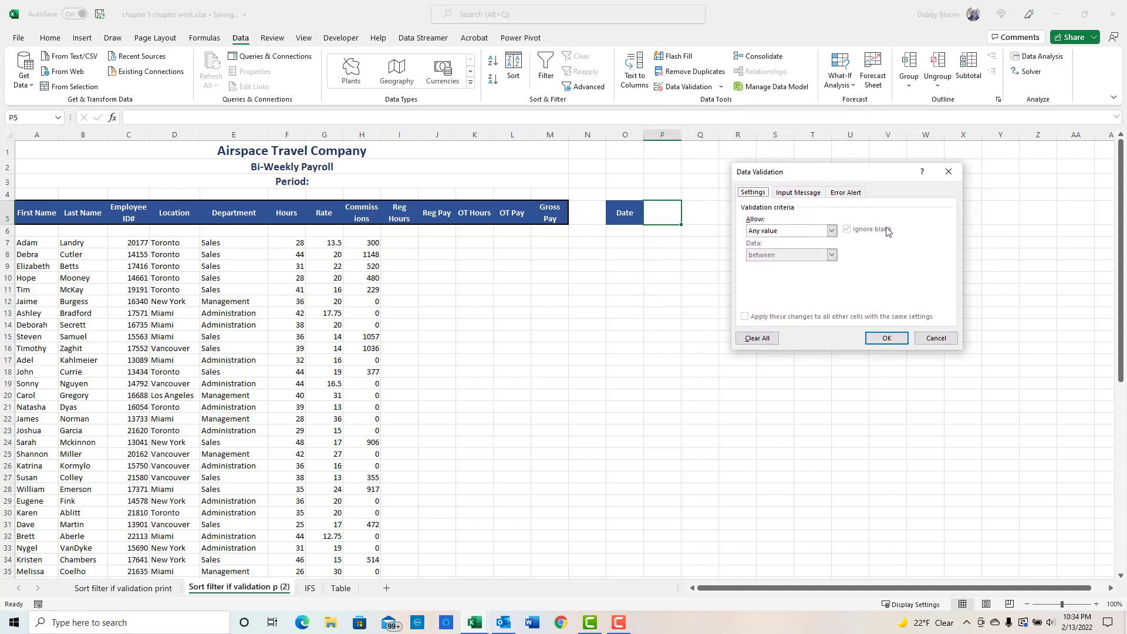
click(829, 231)
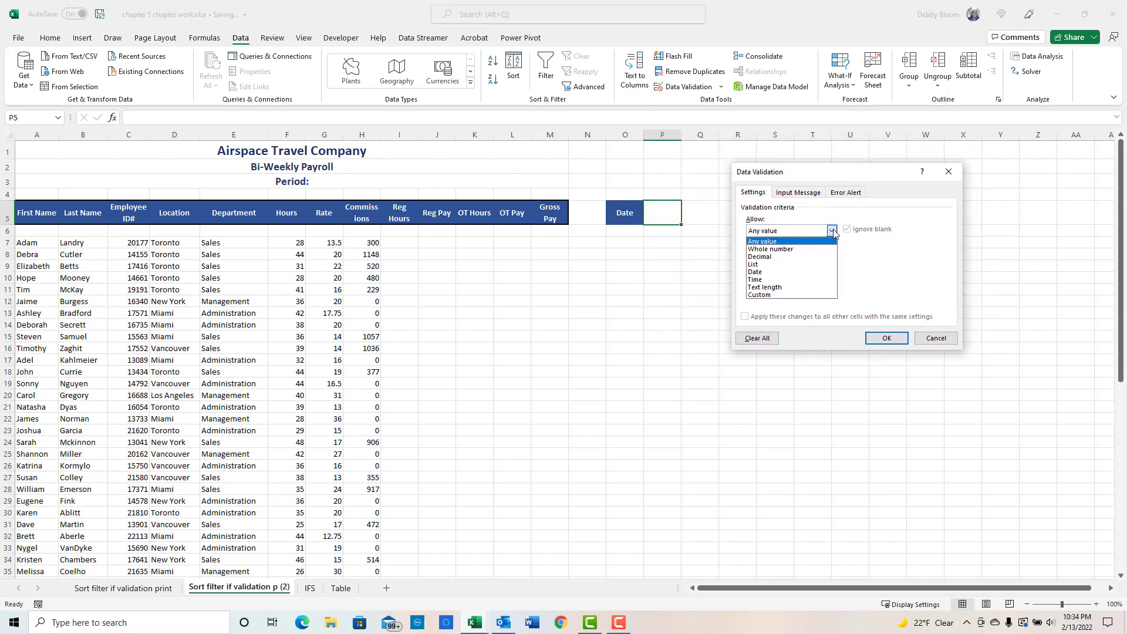
click(812, 271)
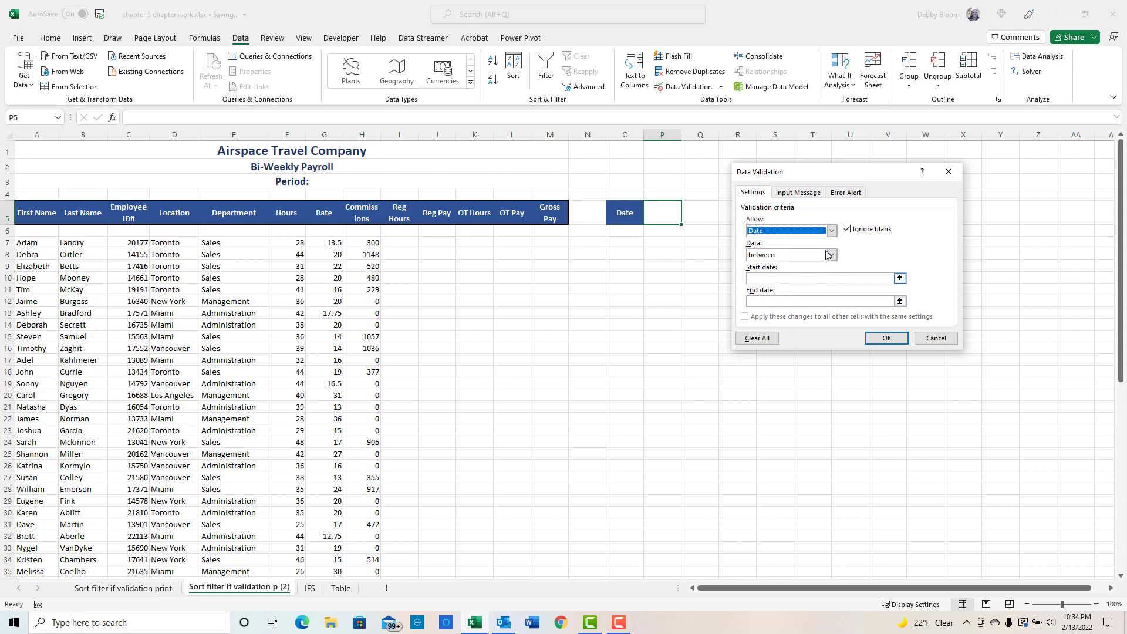
click(799, 196)
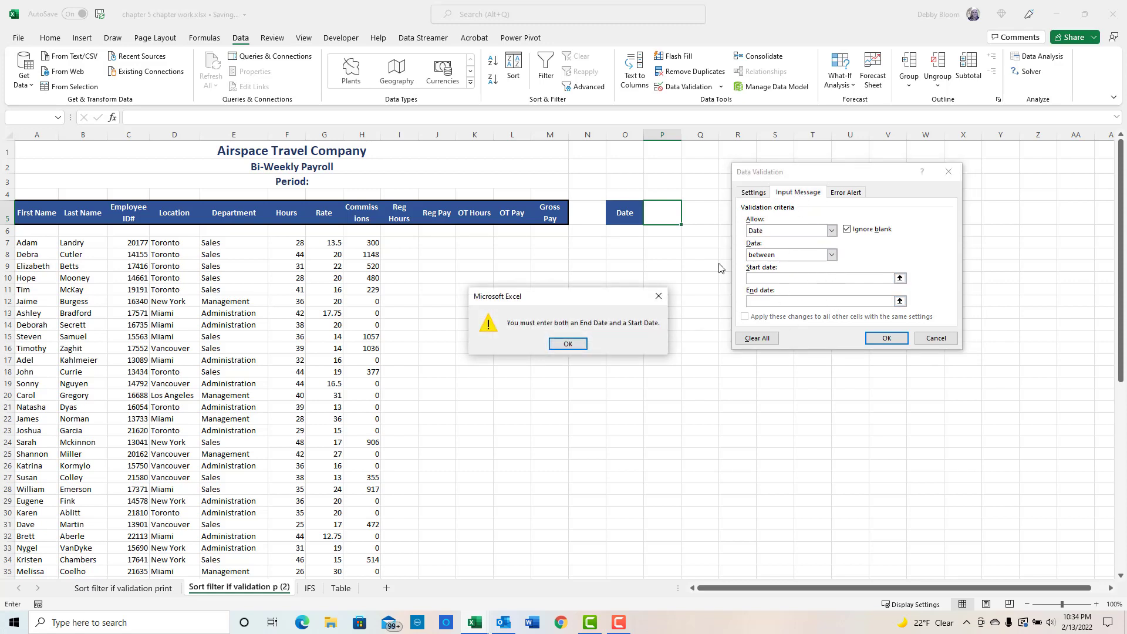
click(569, 344)
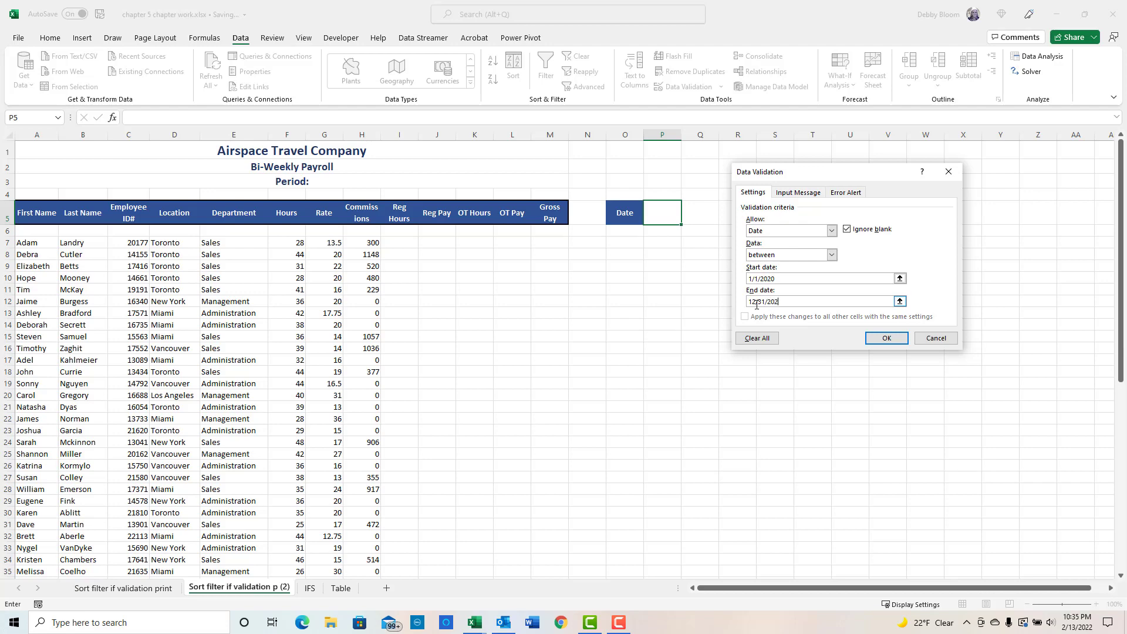
click(886, 338)
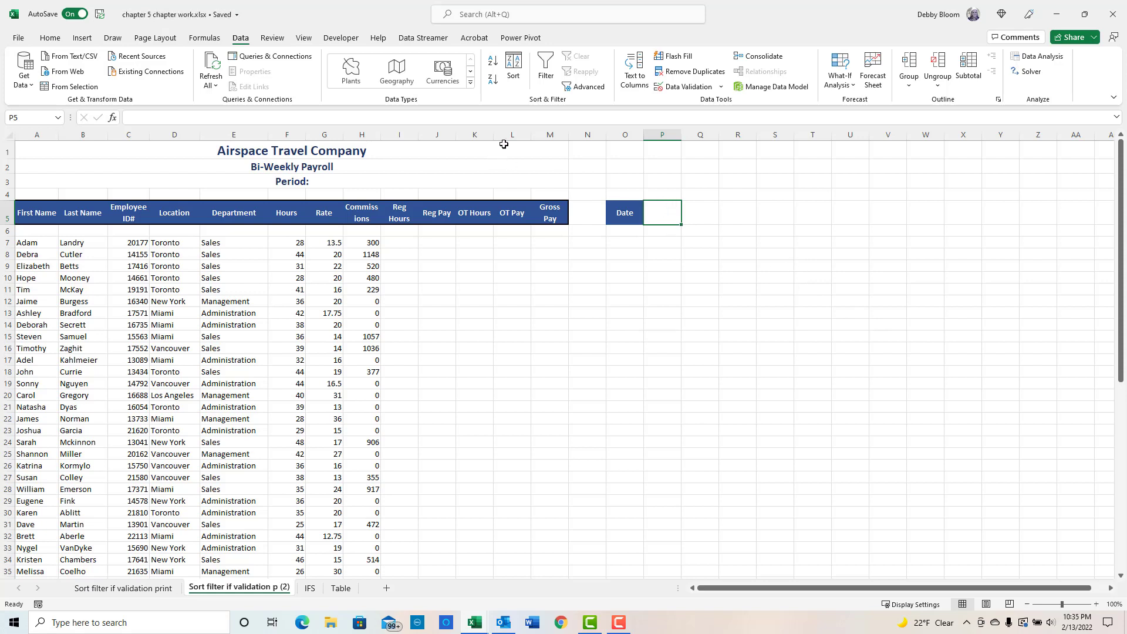
- Add the input message "Please input a valid date" to P5's validation
click(698, 88)
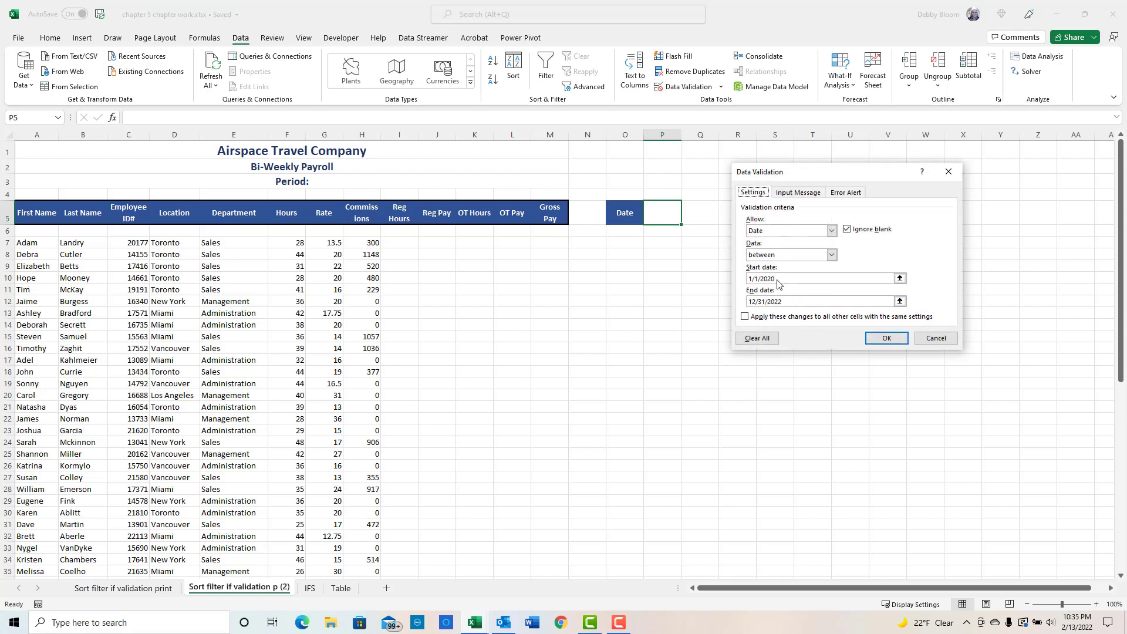
click(805, 195)
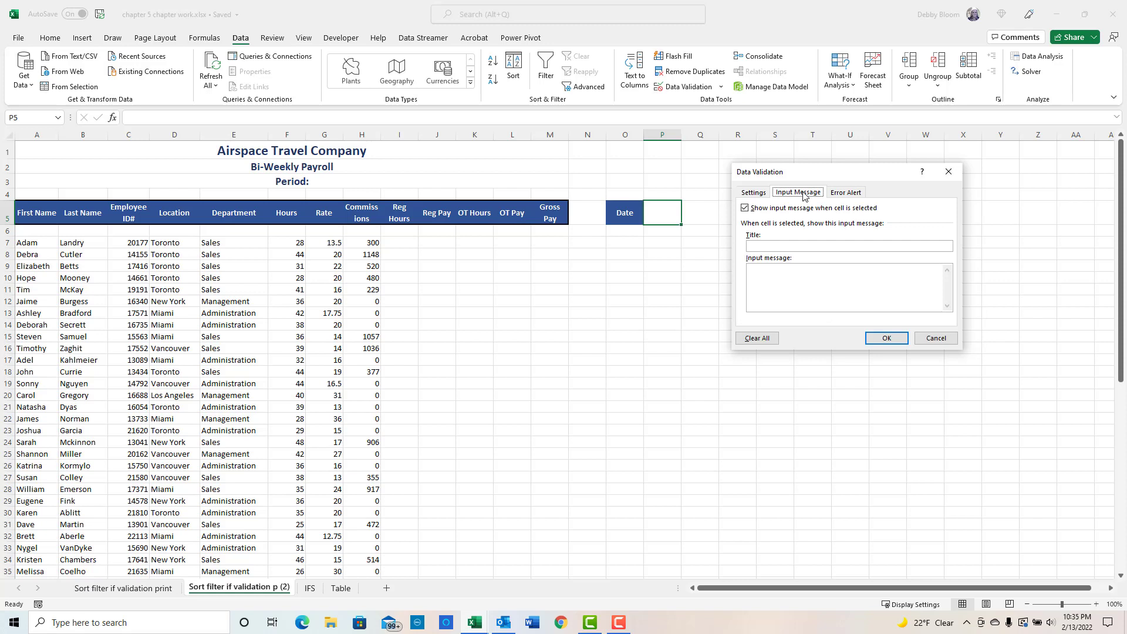
click(777, 247)
click(768, 281)
text(Please input a valid date)
- Set the validation error alert message to "Make sure you enter a date" and confirm
click(852, 193)
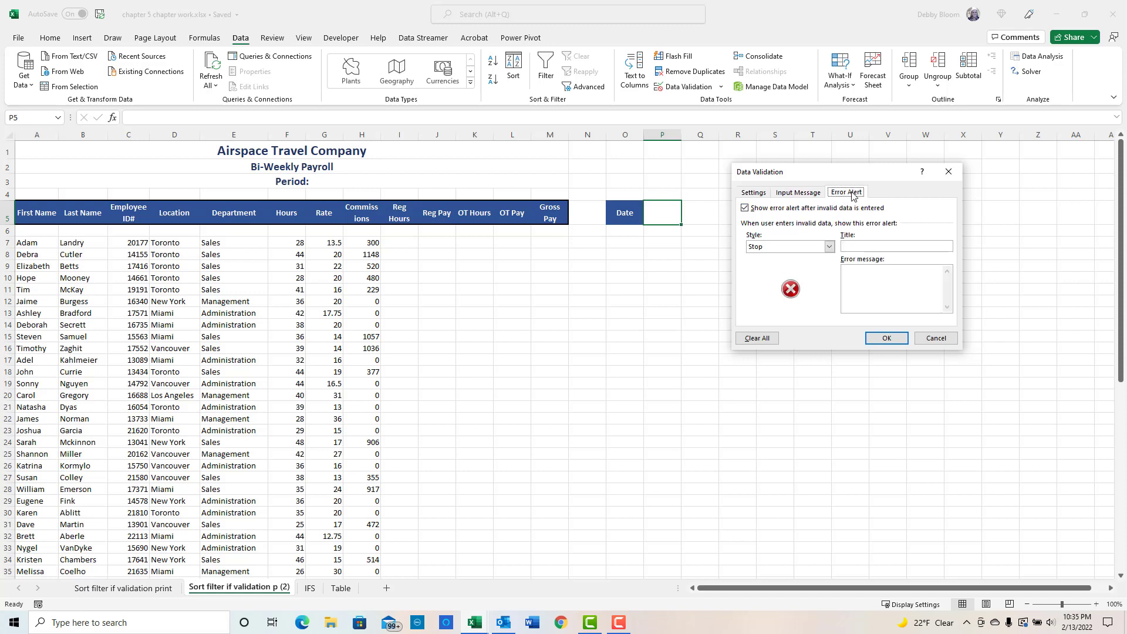
click(876, 282)
text(Make sure you enter a date)
click(885, 338)
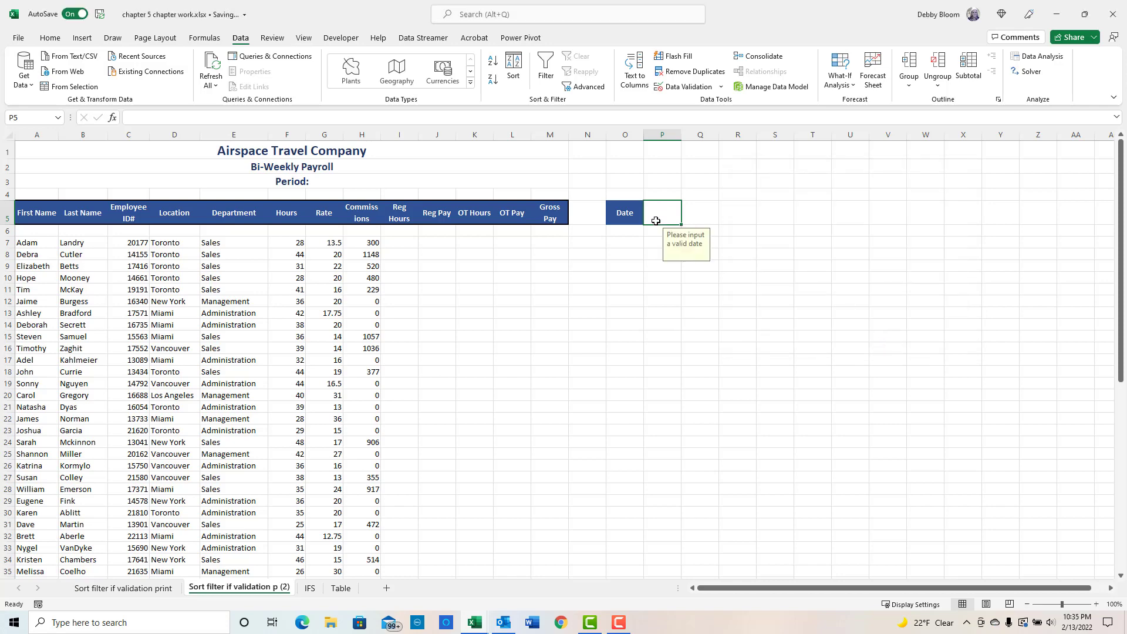
- Test the validation by entering the invalid date 0/5/2021 in cell P5
click(633, 273)
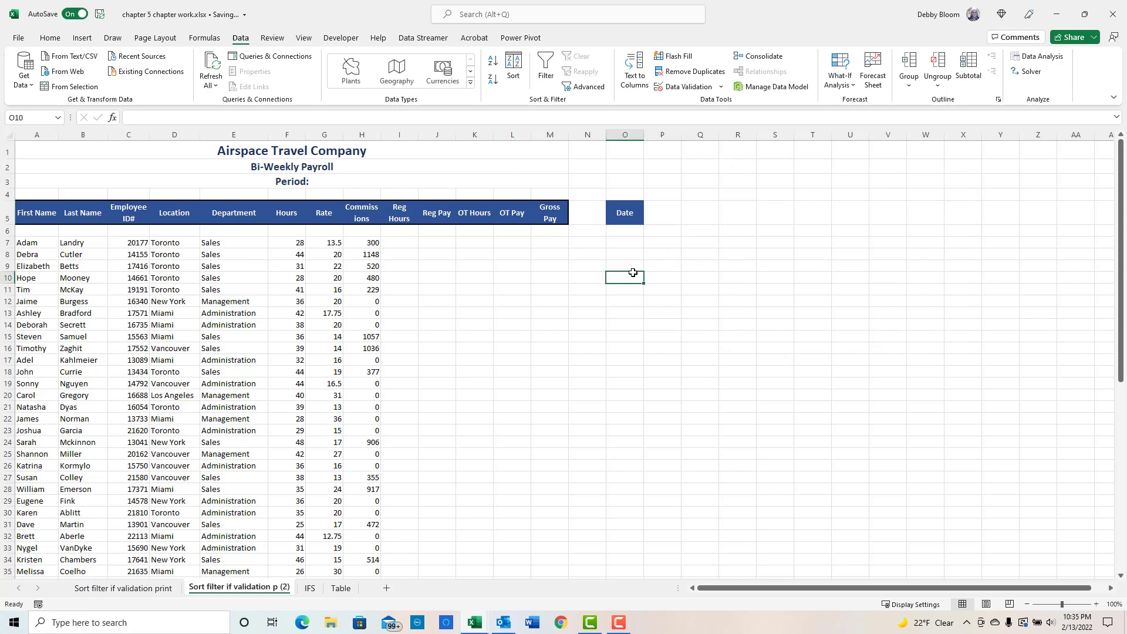
click(673, 212)
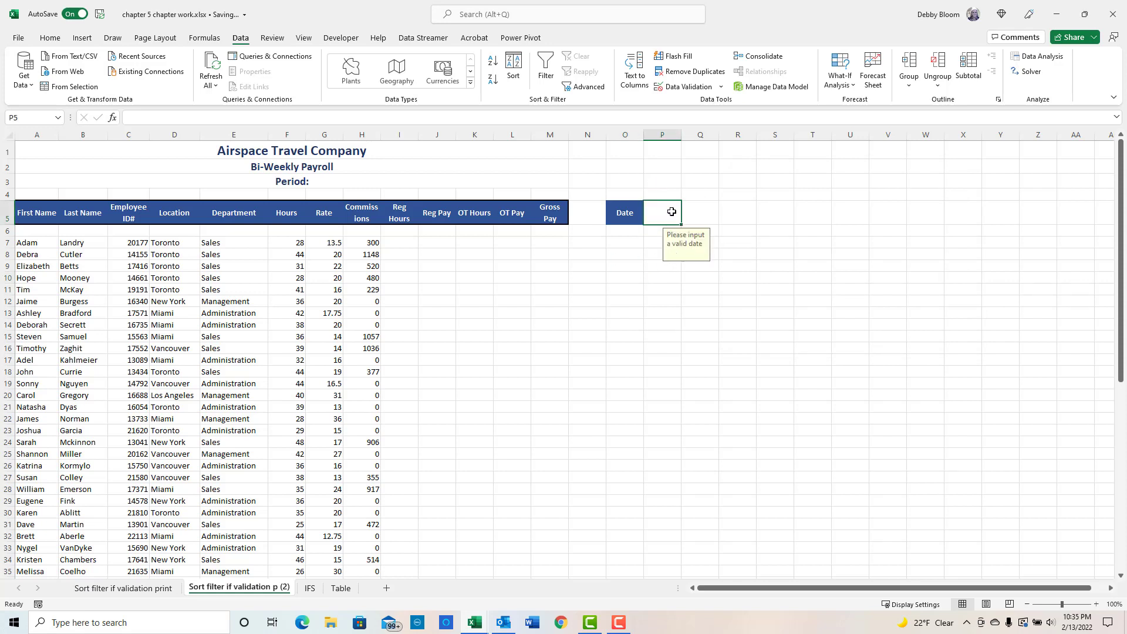
text(0)
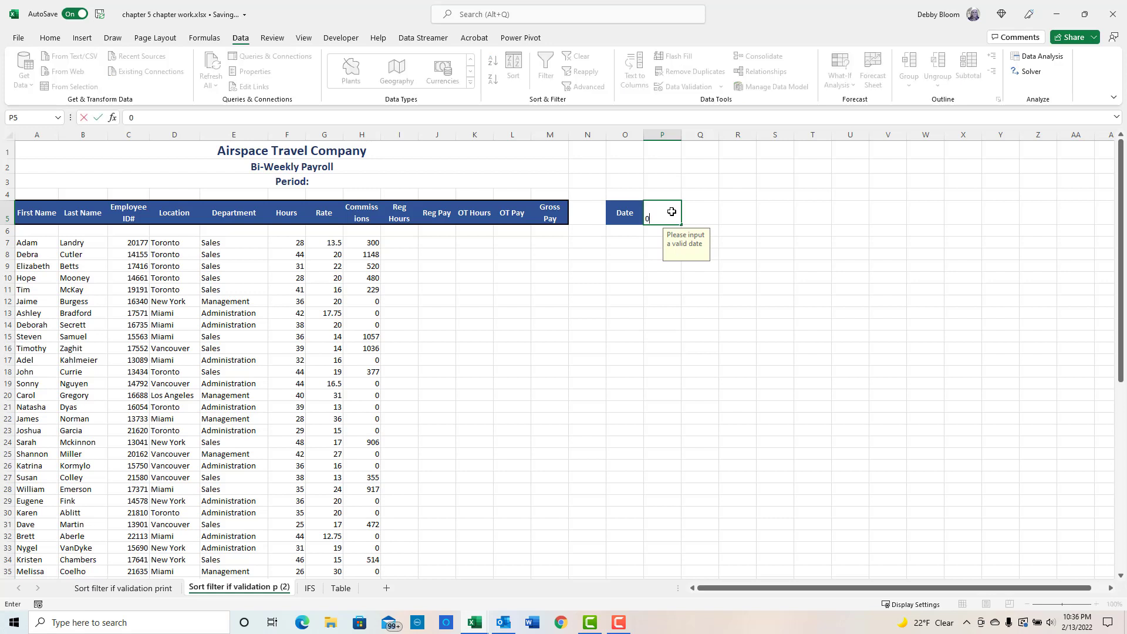
text(/5/2021)
key(Return)
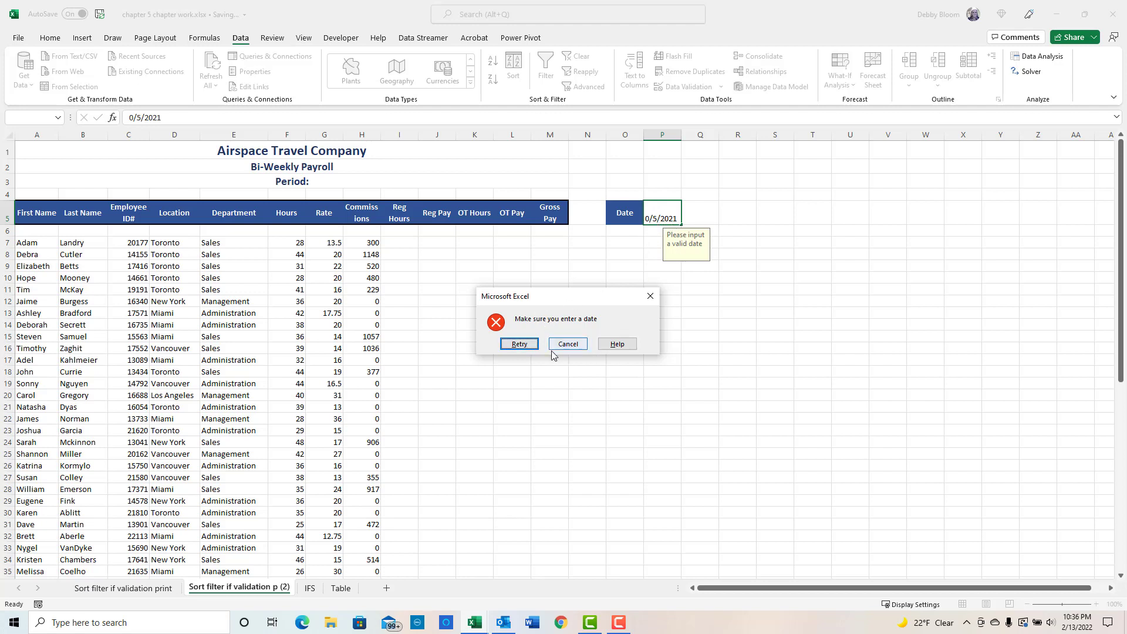
- Retry the entry and enter the date 3/5/2021 in cell P5
click(517, 344)
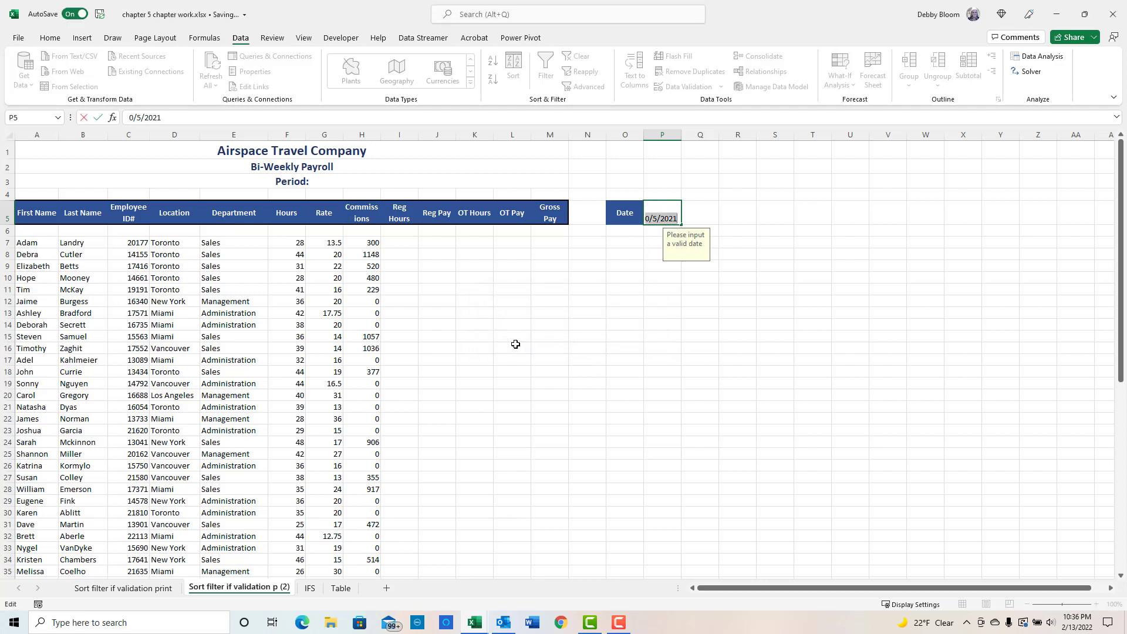
text(3/5/202)
key(Return)
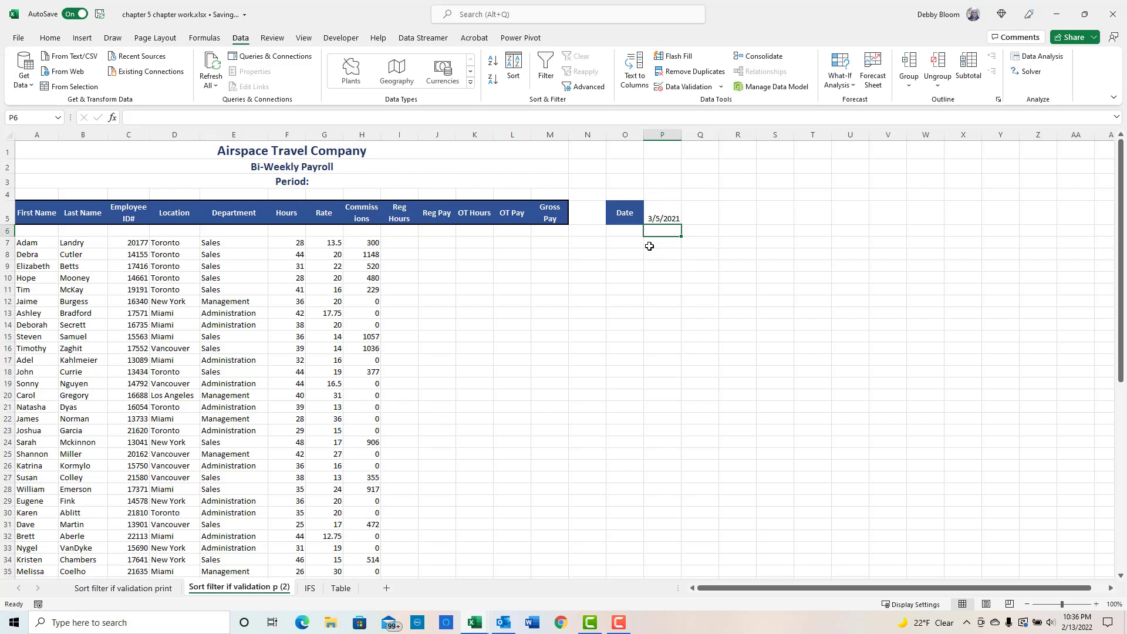
- Delete columns O and P
click(622, 134)
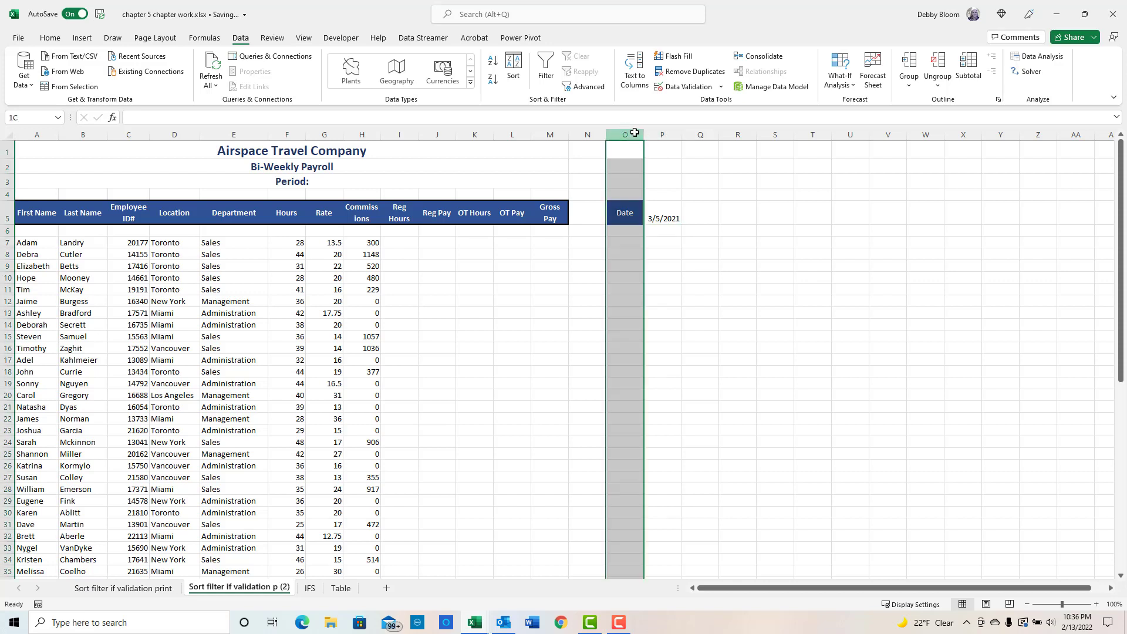
drag(635, 132, 661, 129)
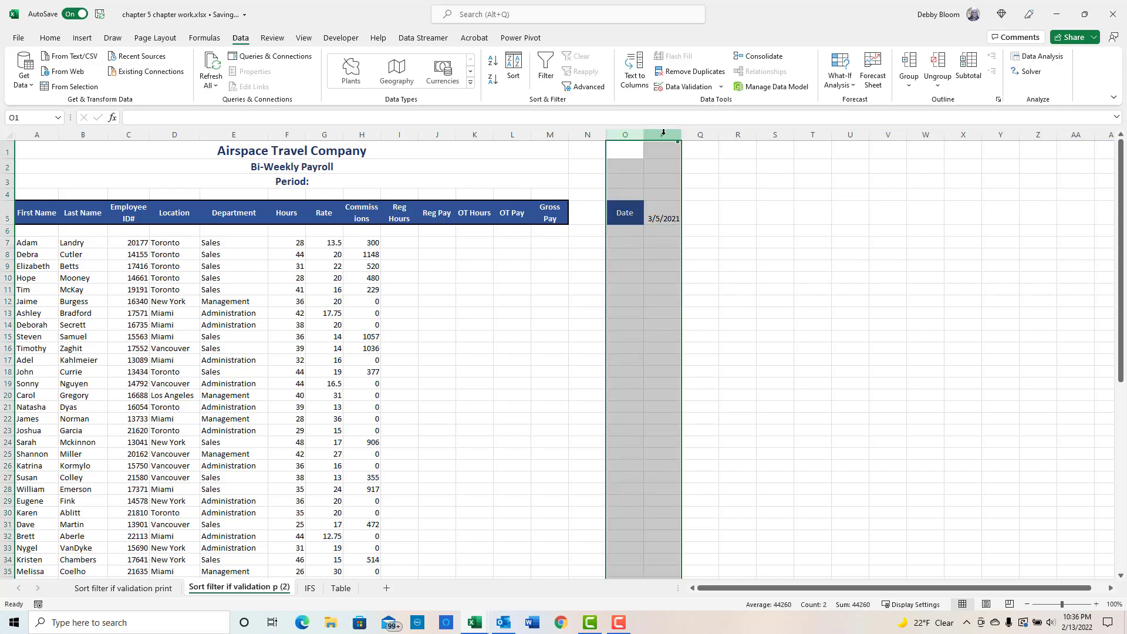
right_click(663, 133)
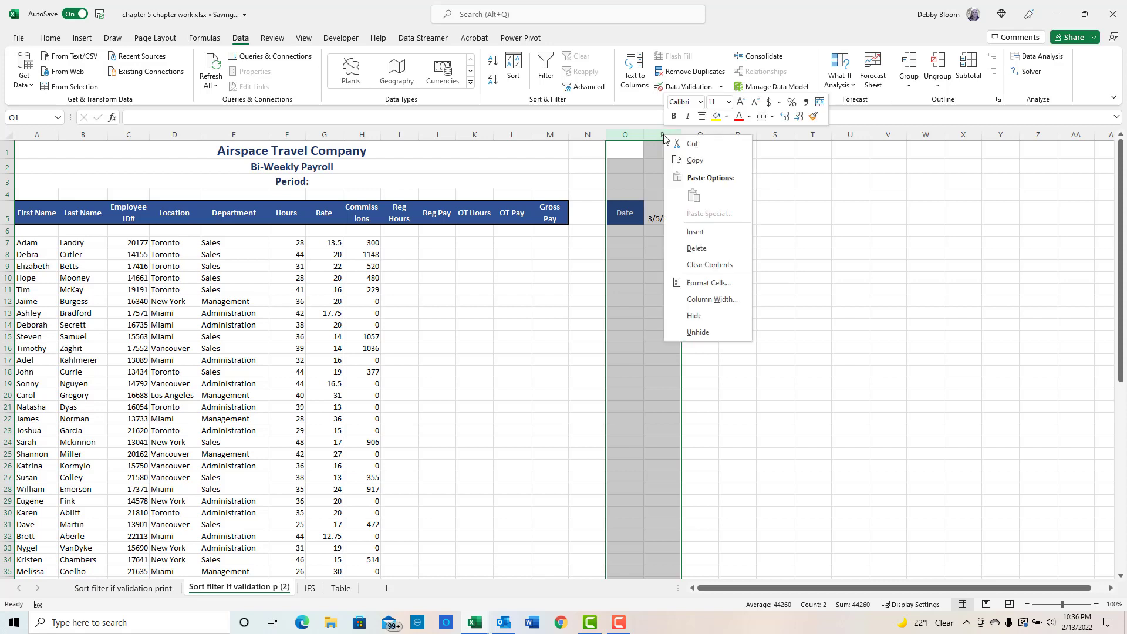
click(712, 253)
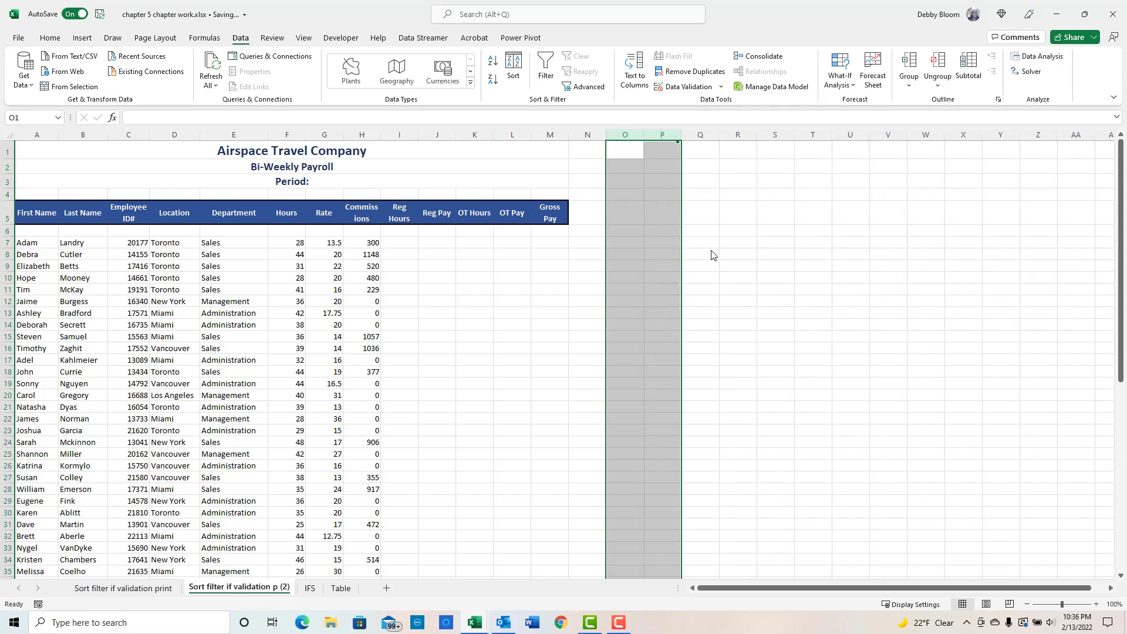
- Enter the two-line header Employee ID in cell O5
click(634, 216)
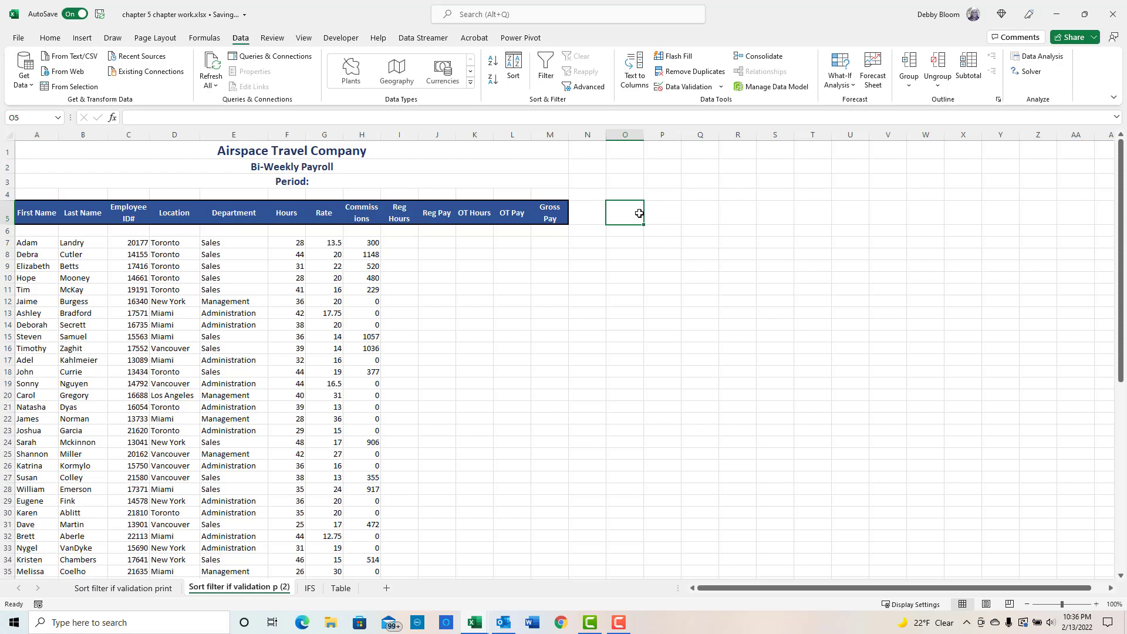
text(Empl)
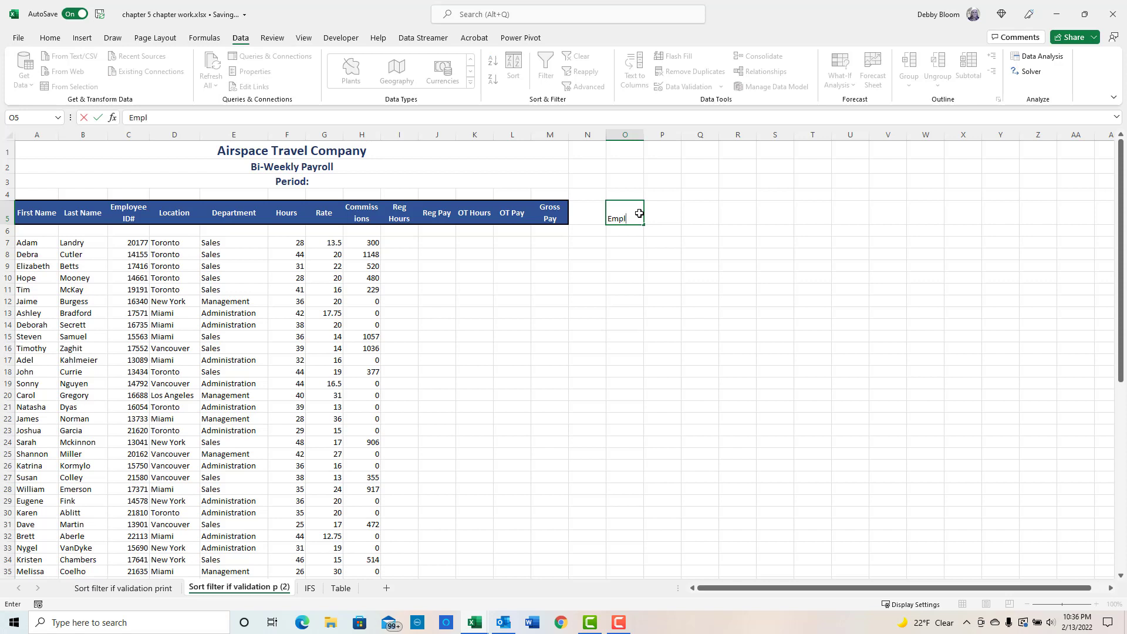
text(oyee)
key(alt+Return)
text(ID)
key(Return)
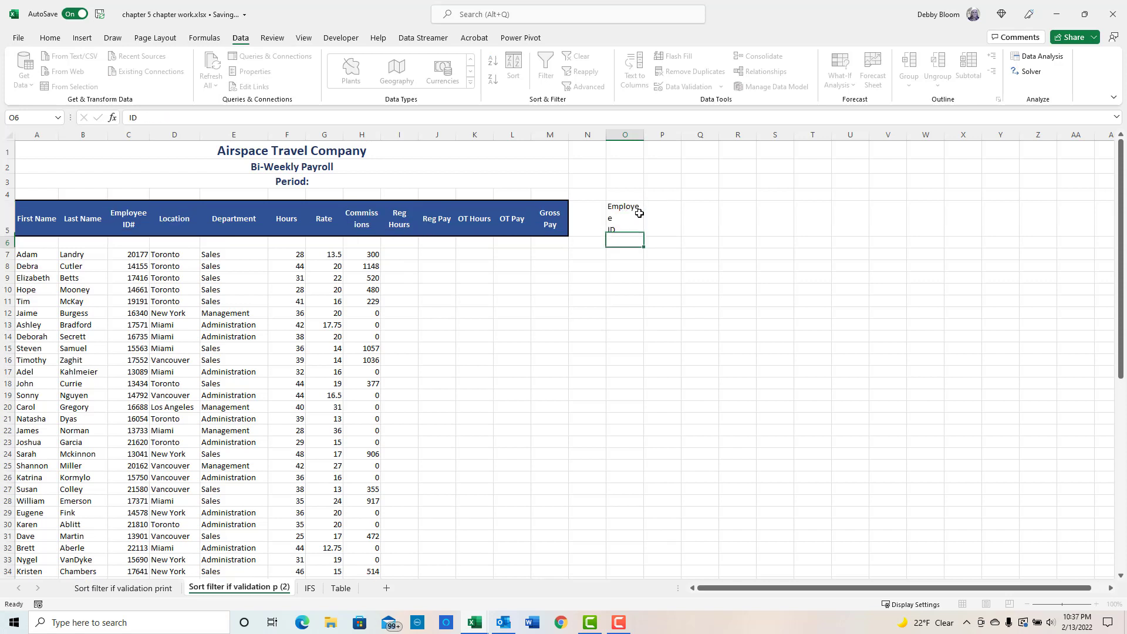
- Widen column O and enter the header Department in cell P5
drag(644, 135, 653, 134)
click(671, 225)
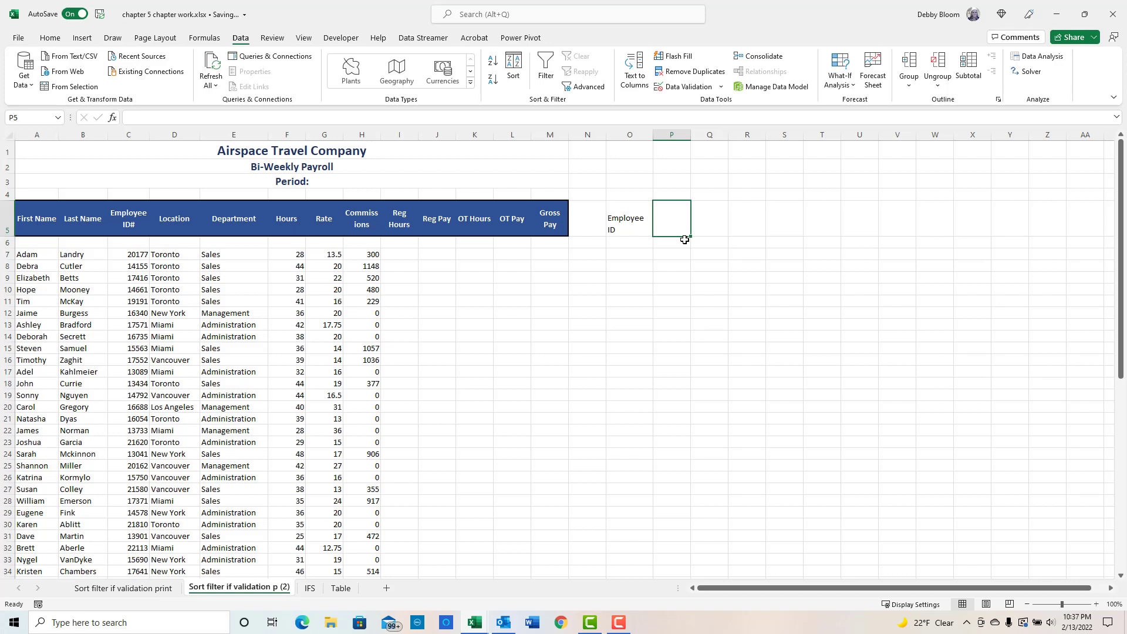
text(Lod)
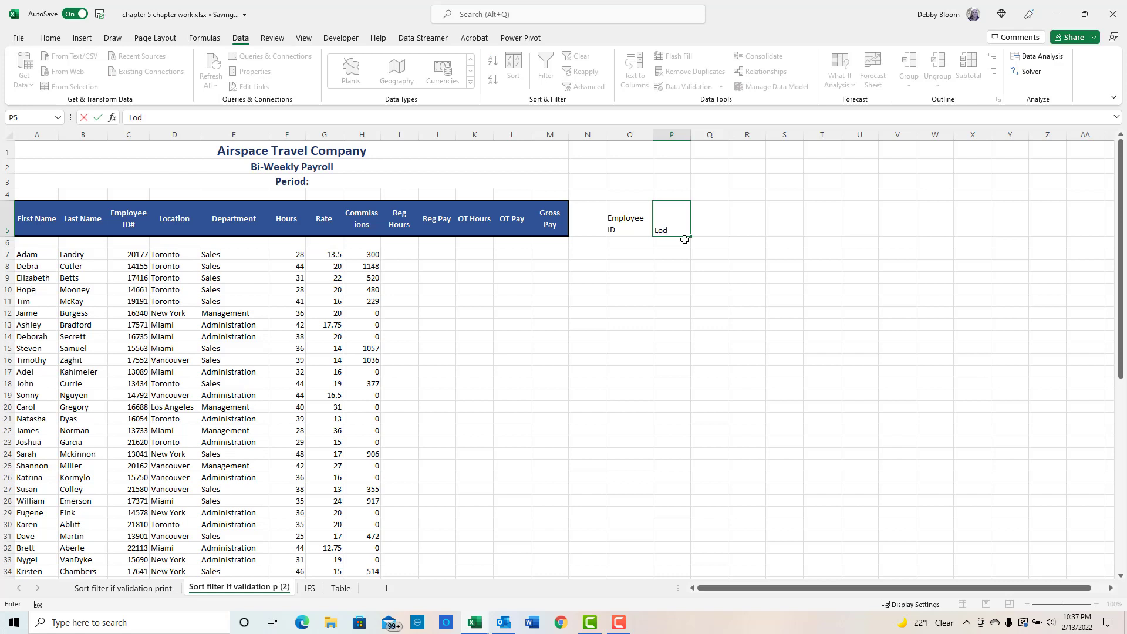
text(a)
text(cation)
key(BackSpace)
key(BackSpace)
key(BackSpace)
key(BackSpace)
text(Departmen)
key(Return)
- Widen column P and enter the header Last Name in cell Q5
drag(691, 139, 766, 136)
click(727, 212)
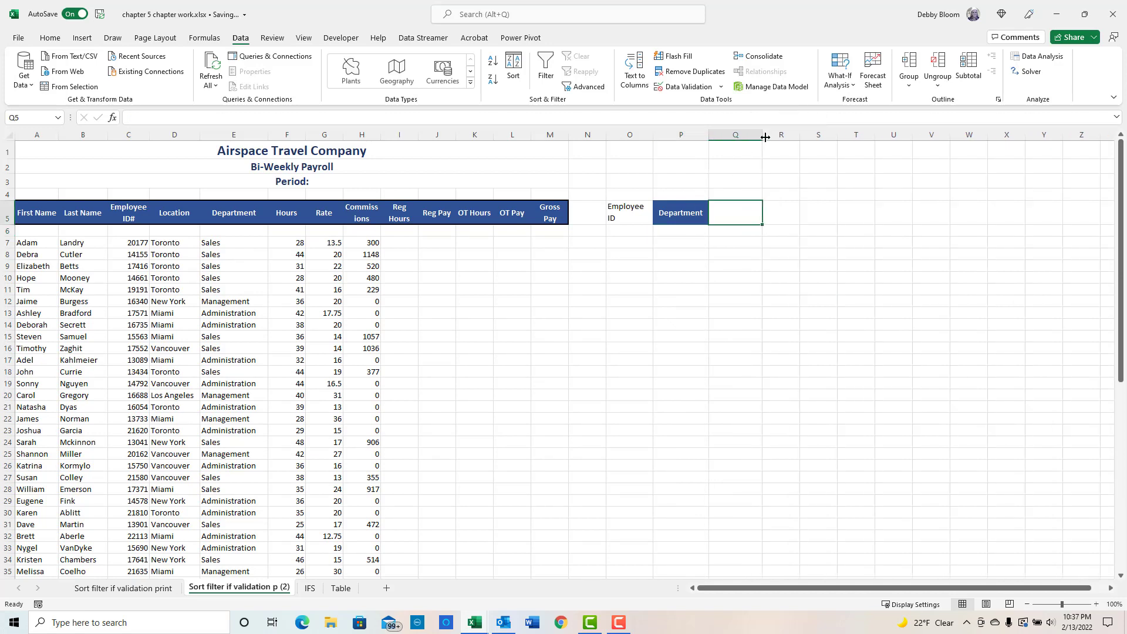
text(La)
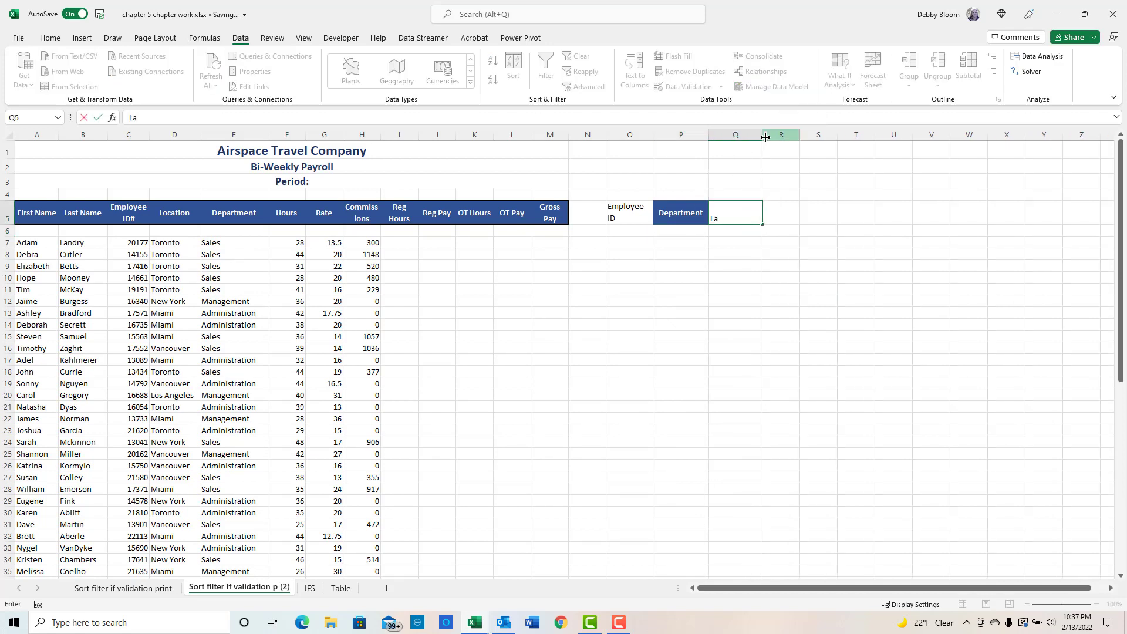
text(st Name)
key(Return)
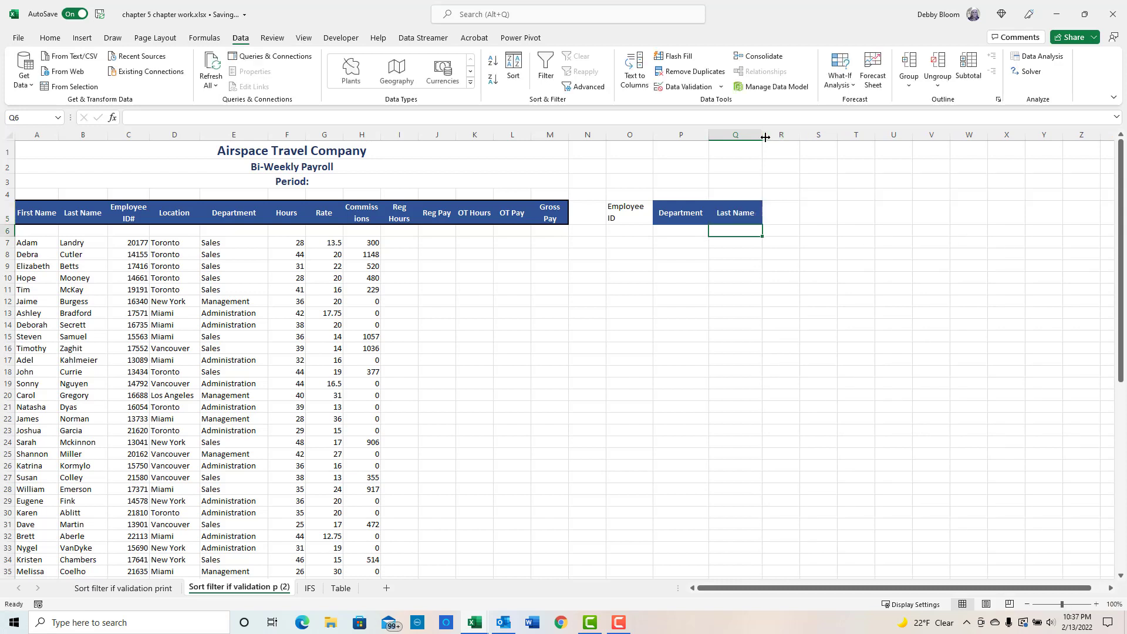
- Copy the Department header's formatting onto the Employee ID header in cell O5 with Format Painter
click(688, 214)
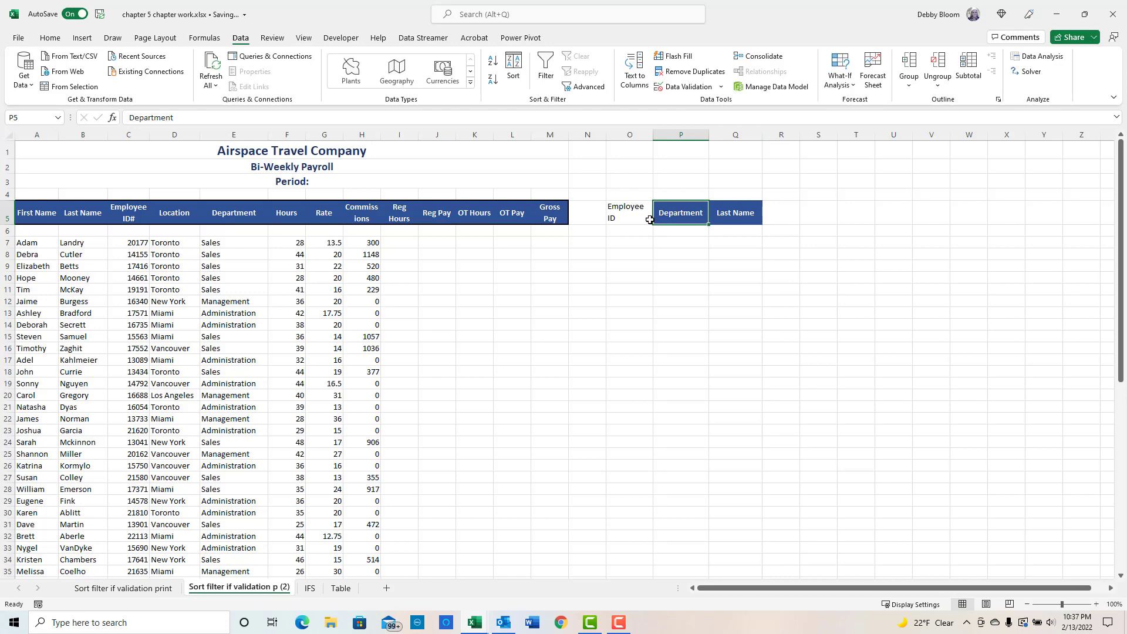
click(49, 39)
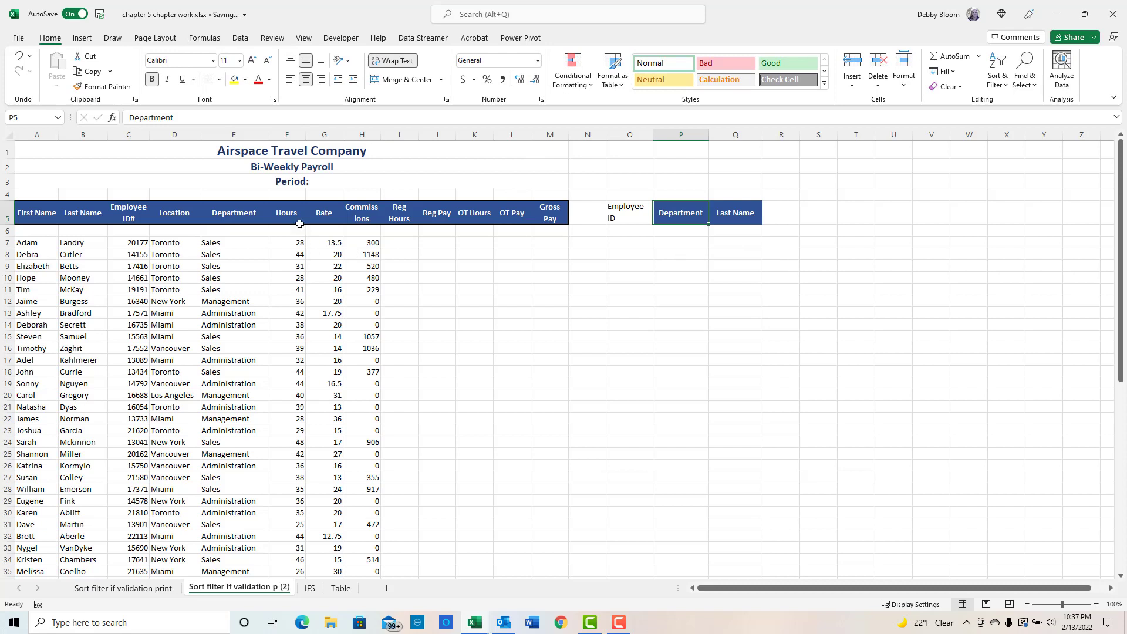
click(98, 87)
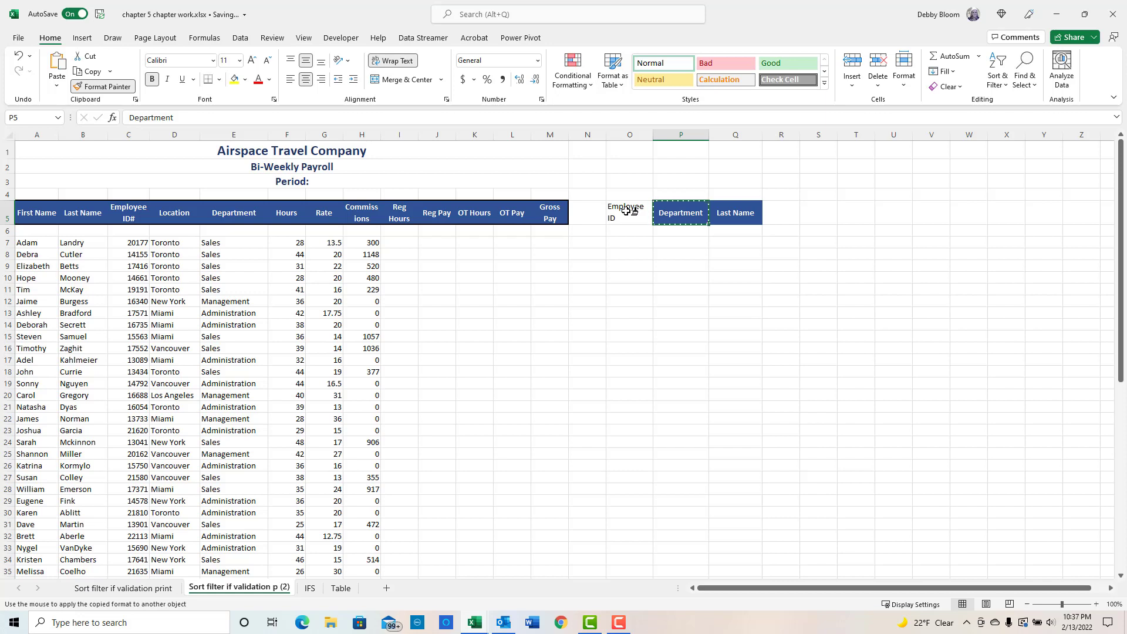
click(627, 210)
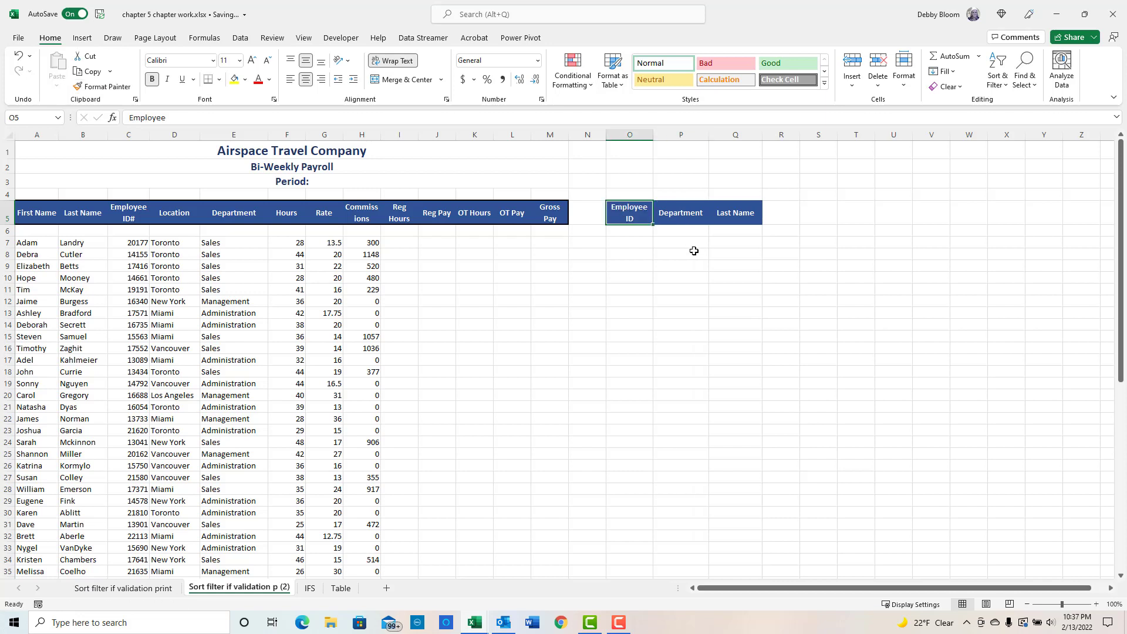
- Insert a VLOOKUP function in cell P6 with lookup value O6 and table array C7:H64
click(671, 230)
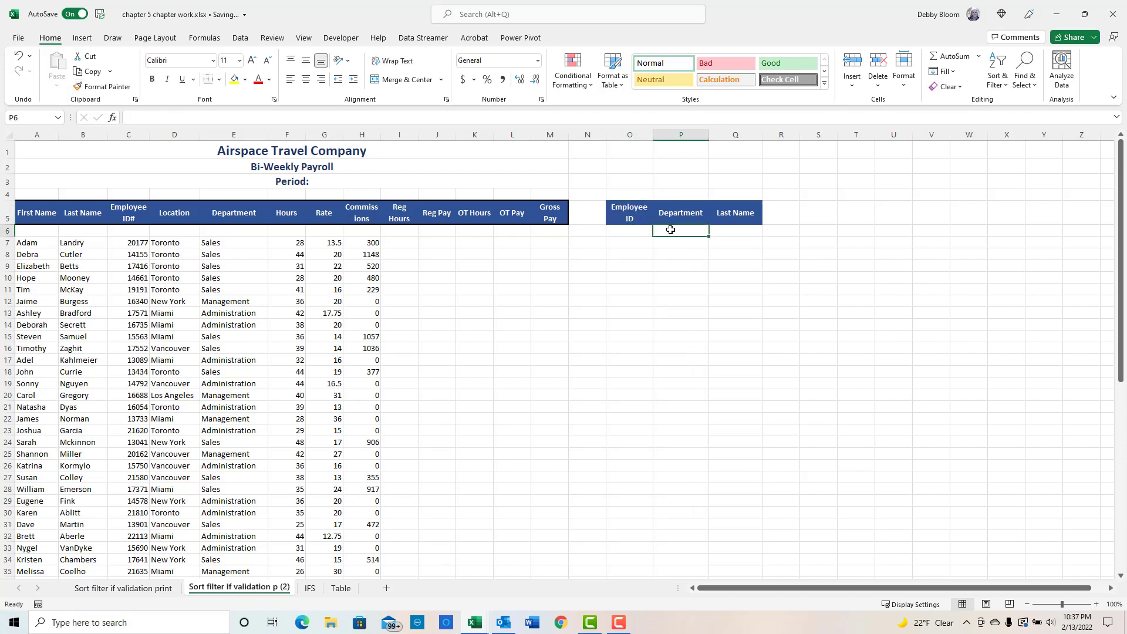
click(632, 229)
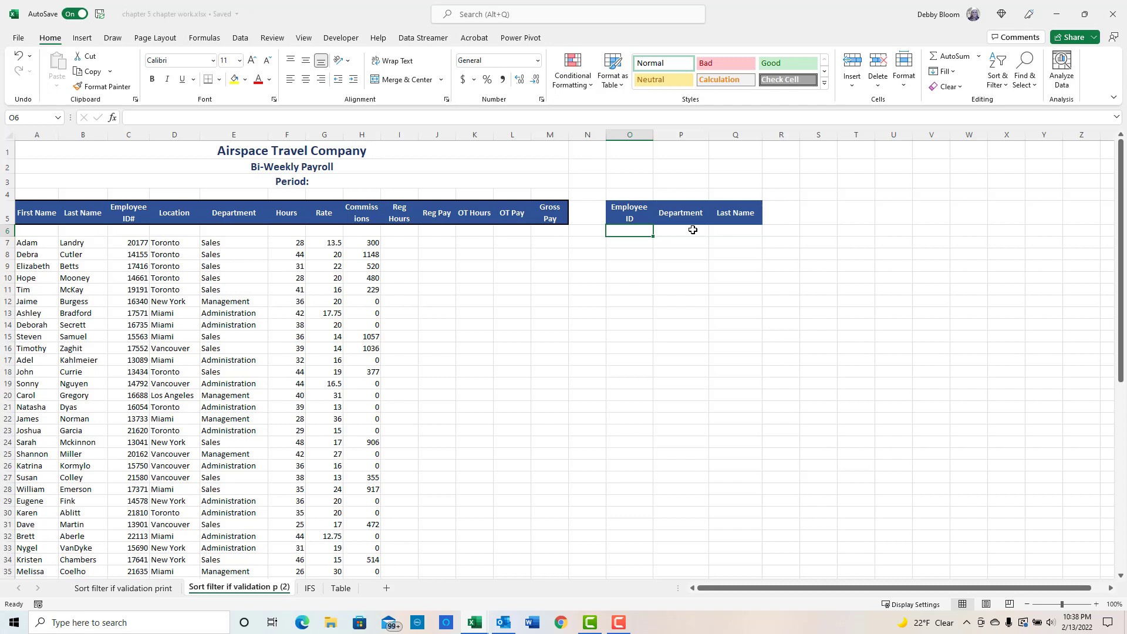
click(689, 230)
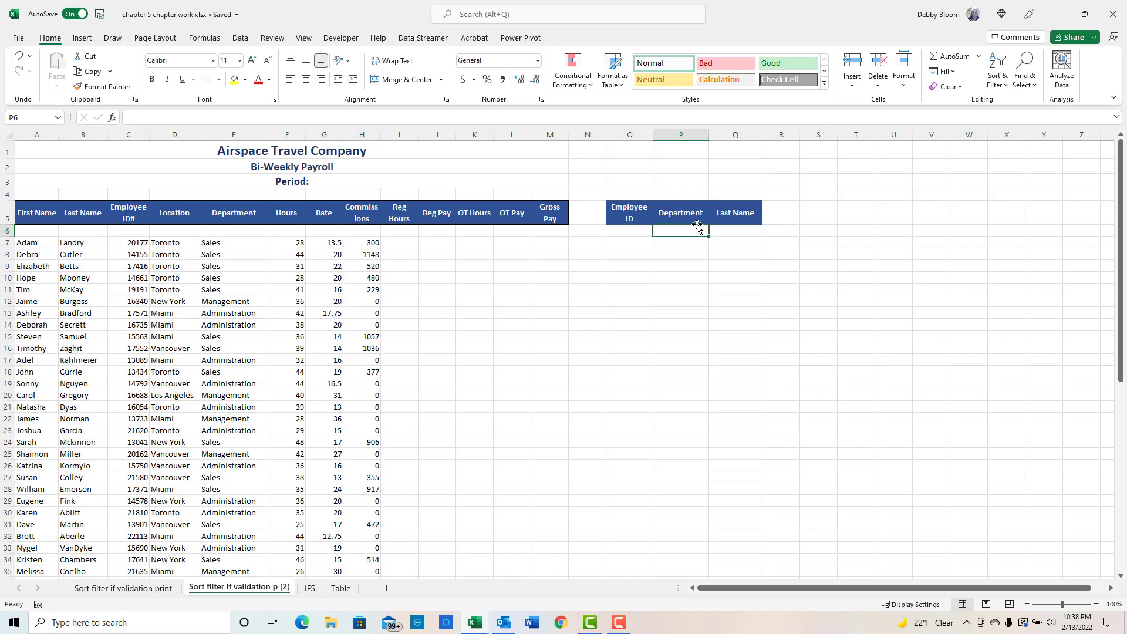
click(199, 39)
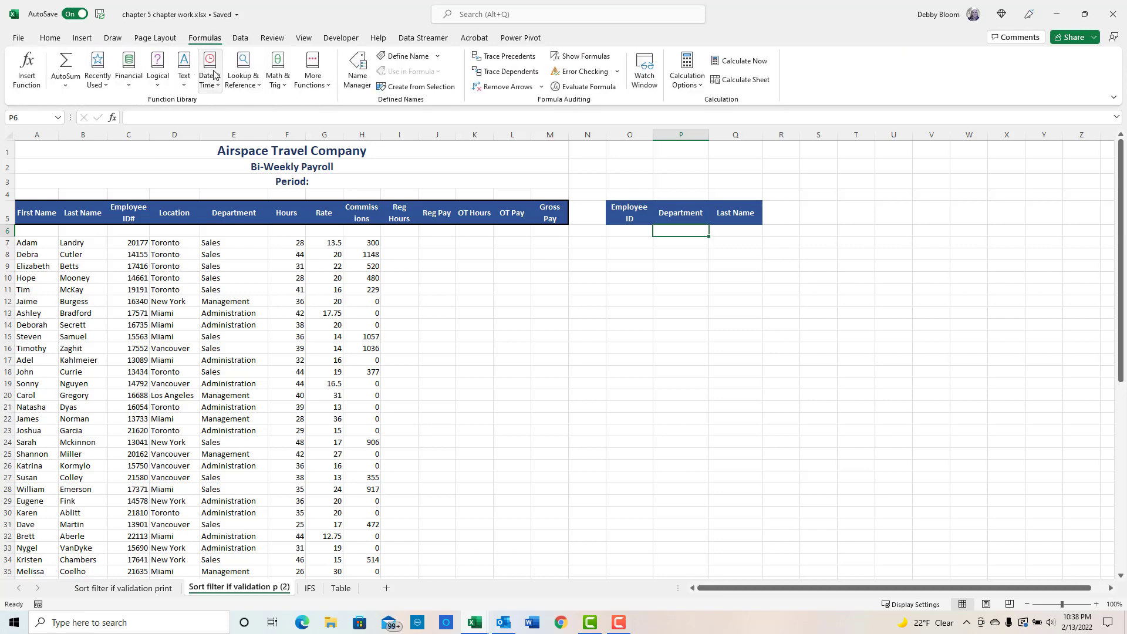
click(244, 81)
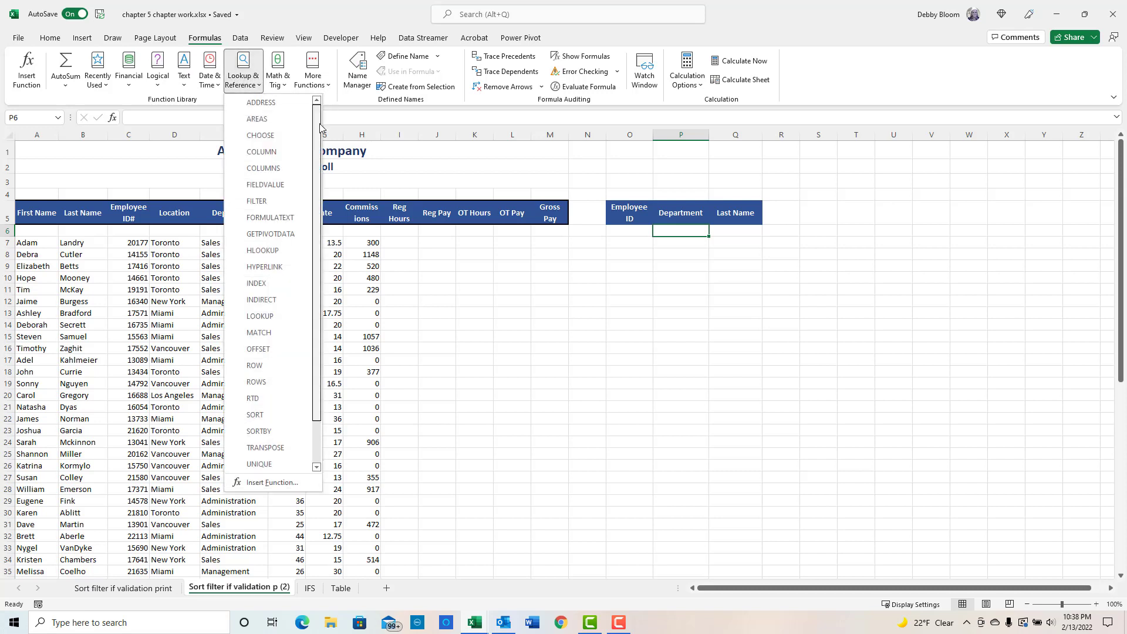
scroll(317, 117, down, 1)
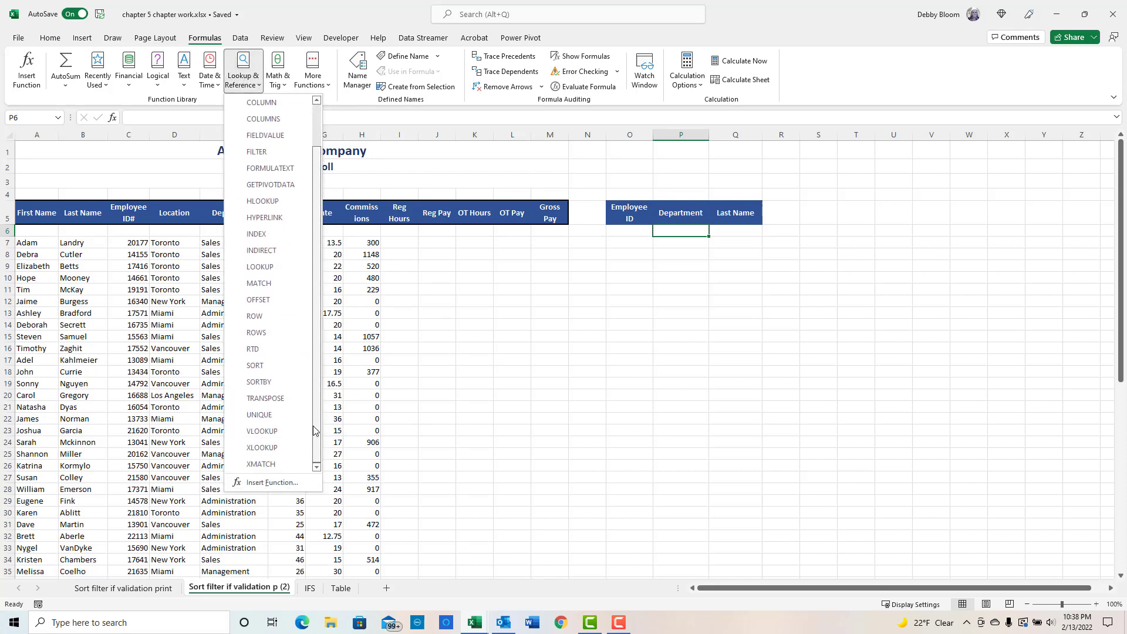
click(277, 431)
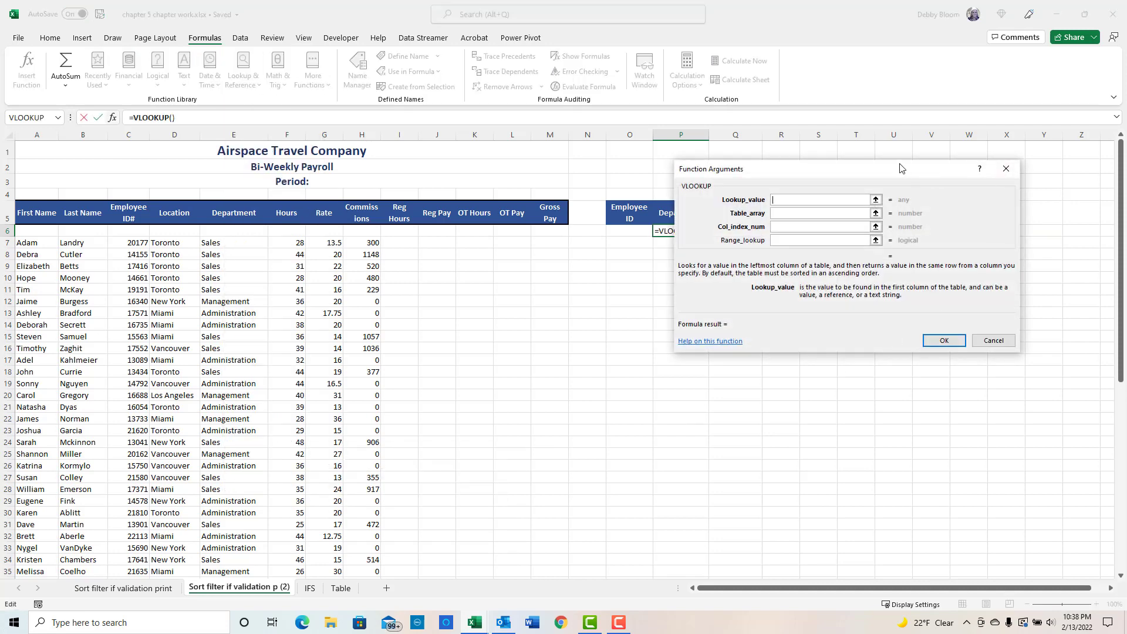
drag(904, 170, 834, 296)
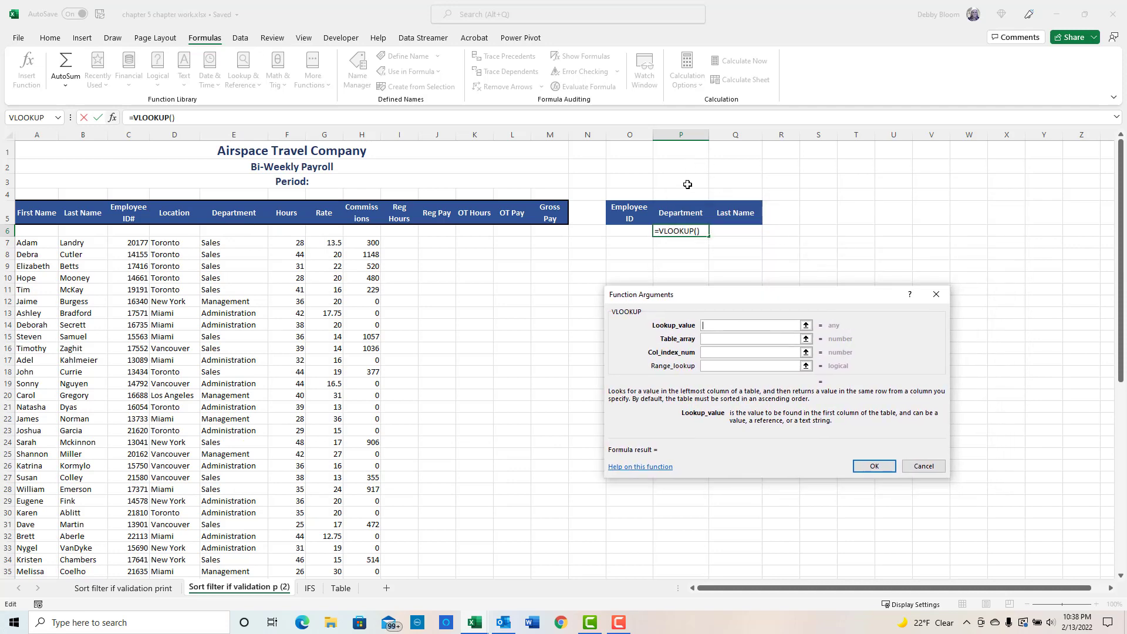
click(626, 232)
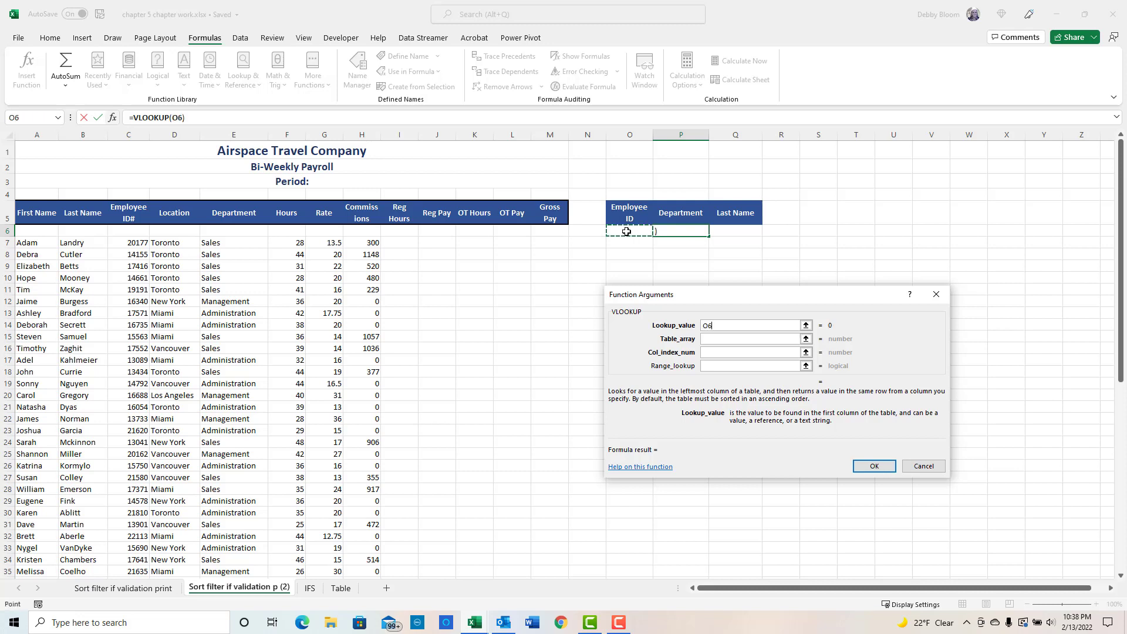
click(713, 338)
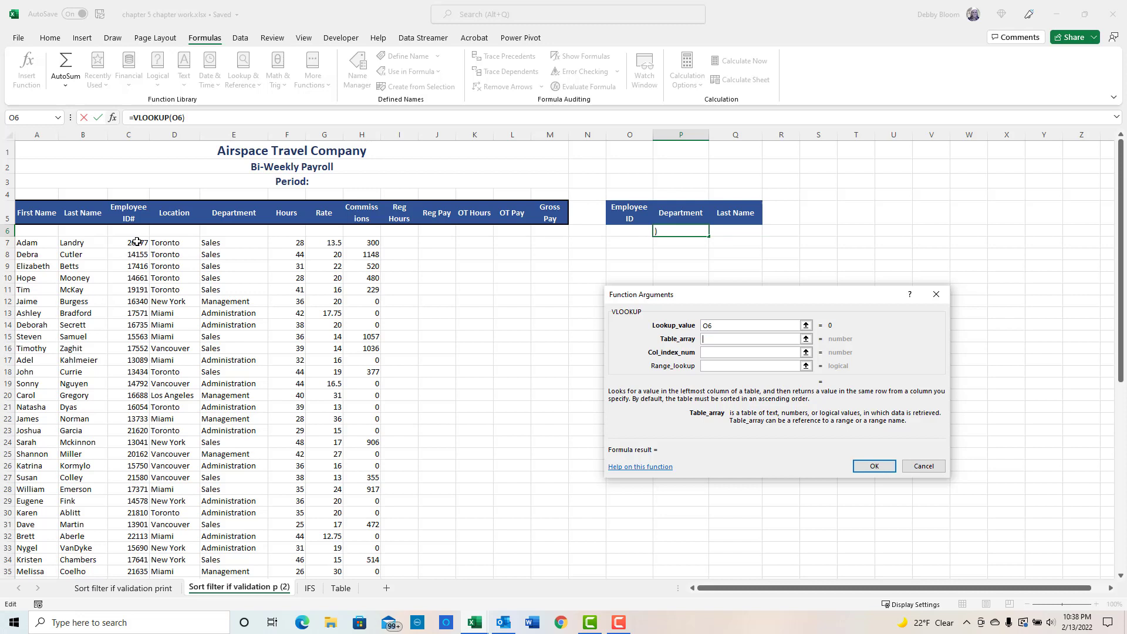
drag(136, 242, 364, 545)
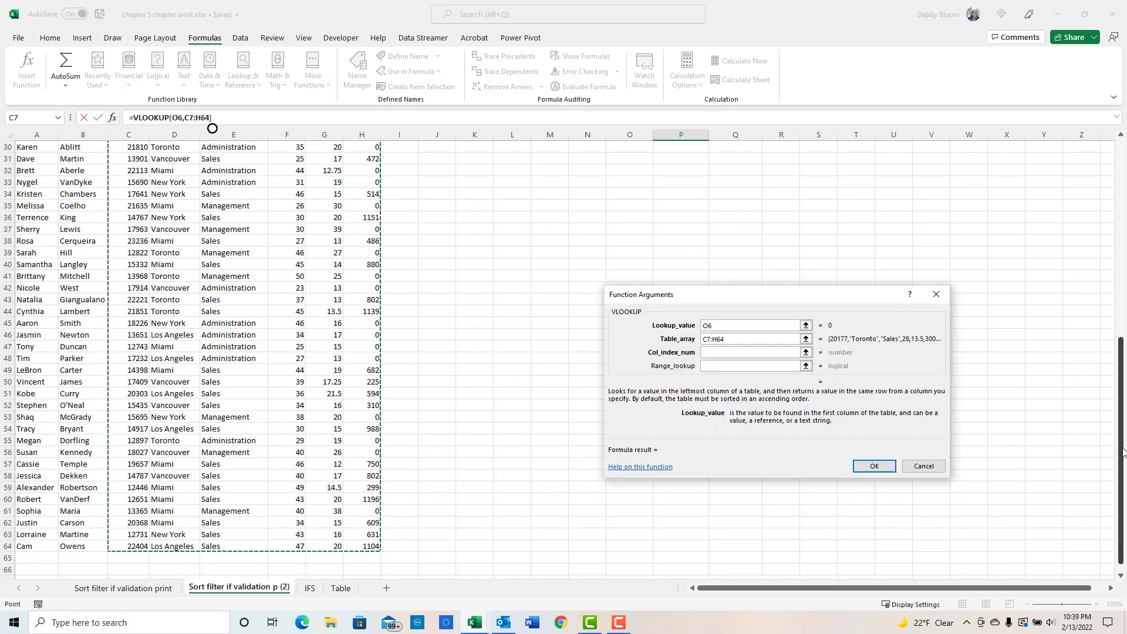
drag(1120, 450, 1060, 235)
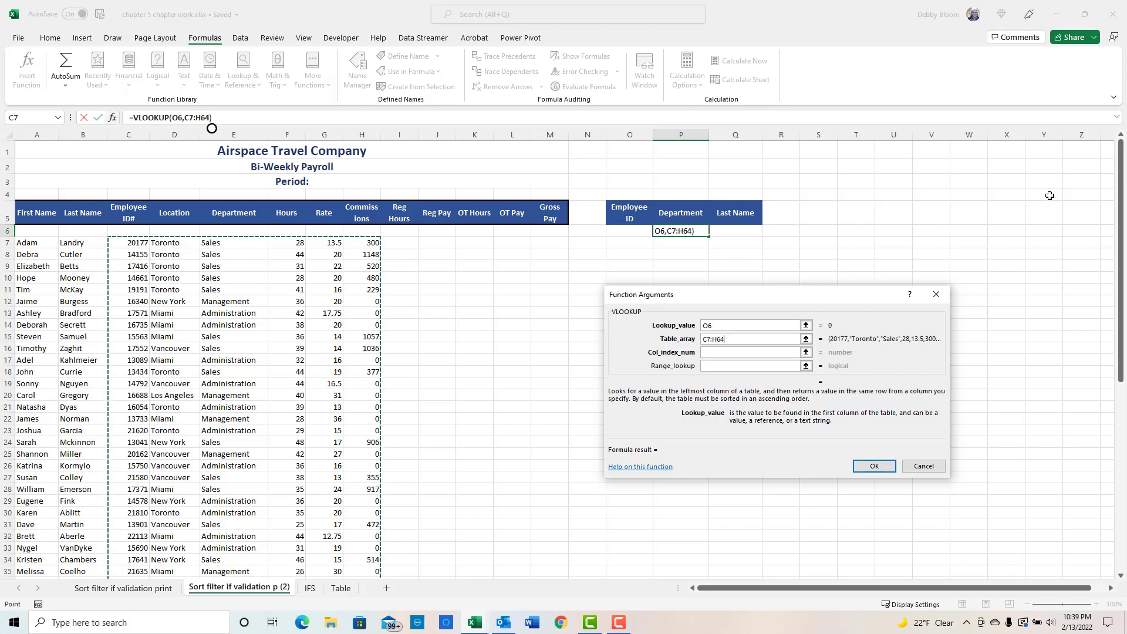
- Set the VLOOKUP column index number to 3 and range lookup to false, then finish the formula
click(707, 353)
click(730, 352)
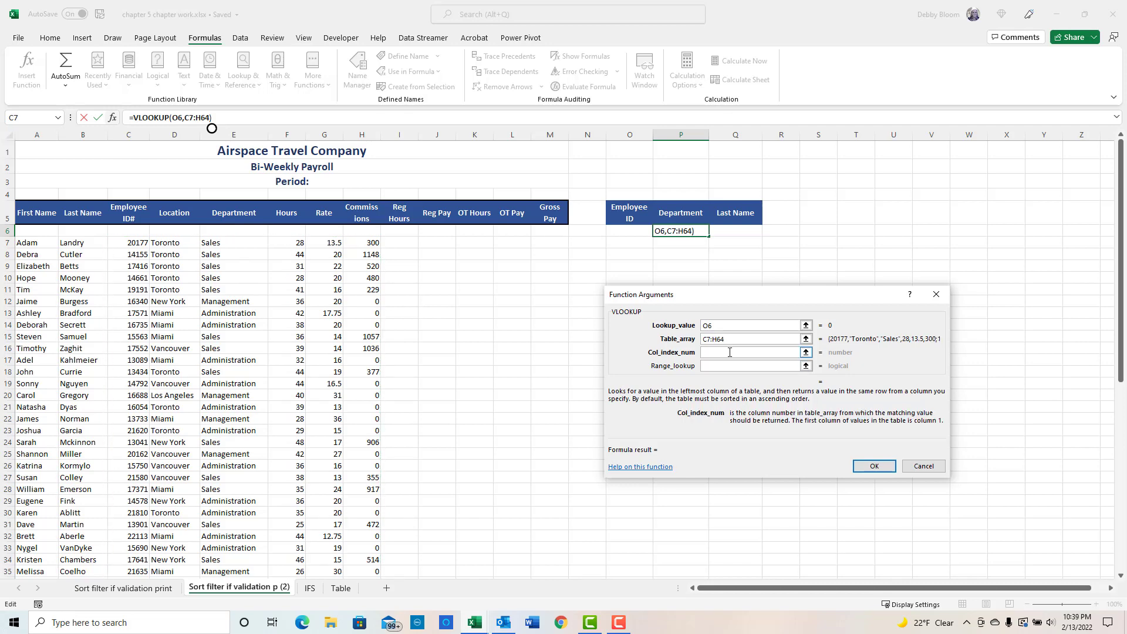
text(3)
click(708, 364)
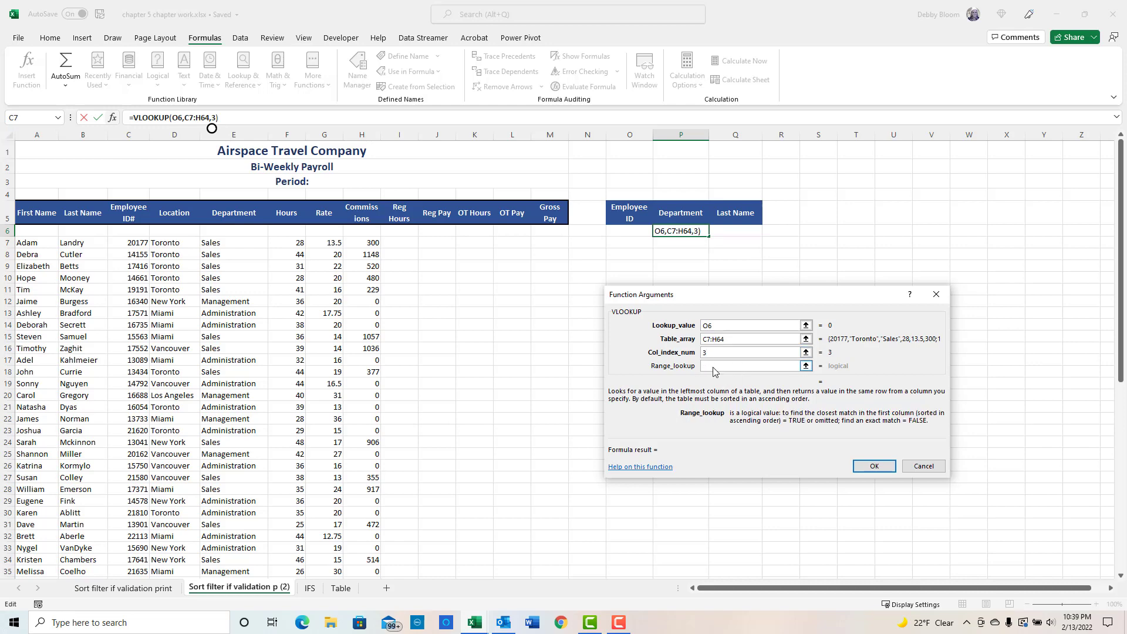
text(false)
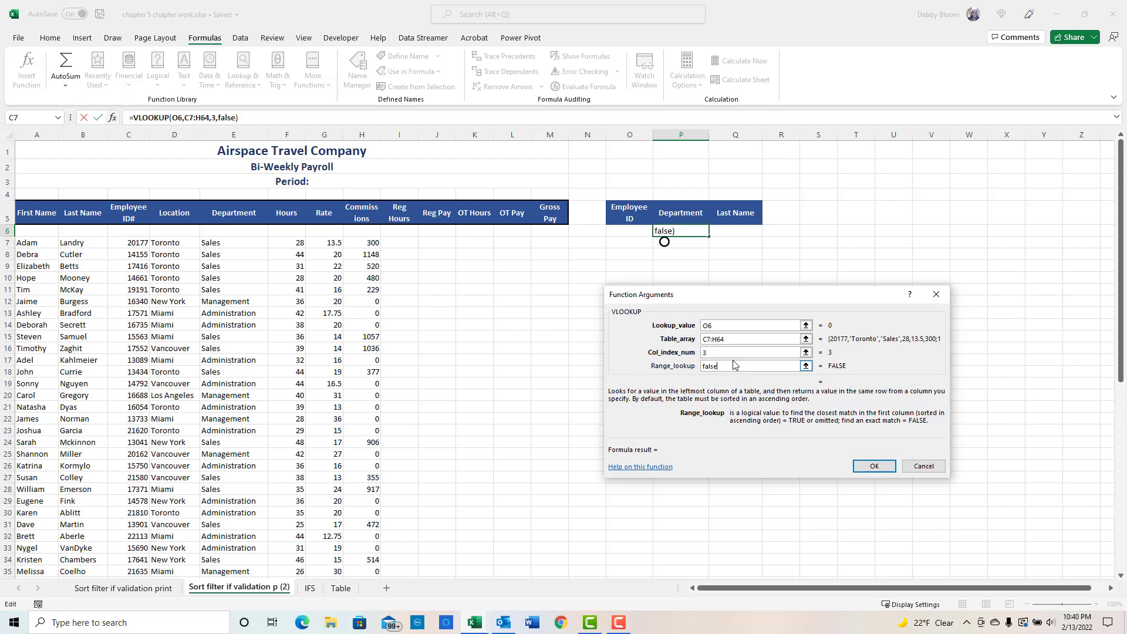
click(867, 467)
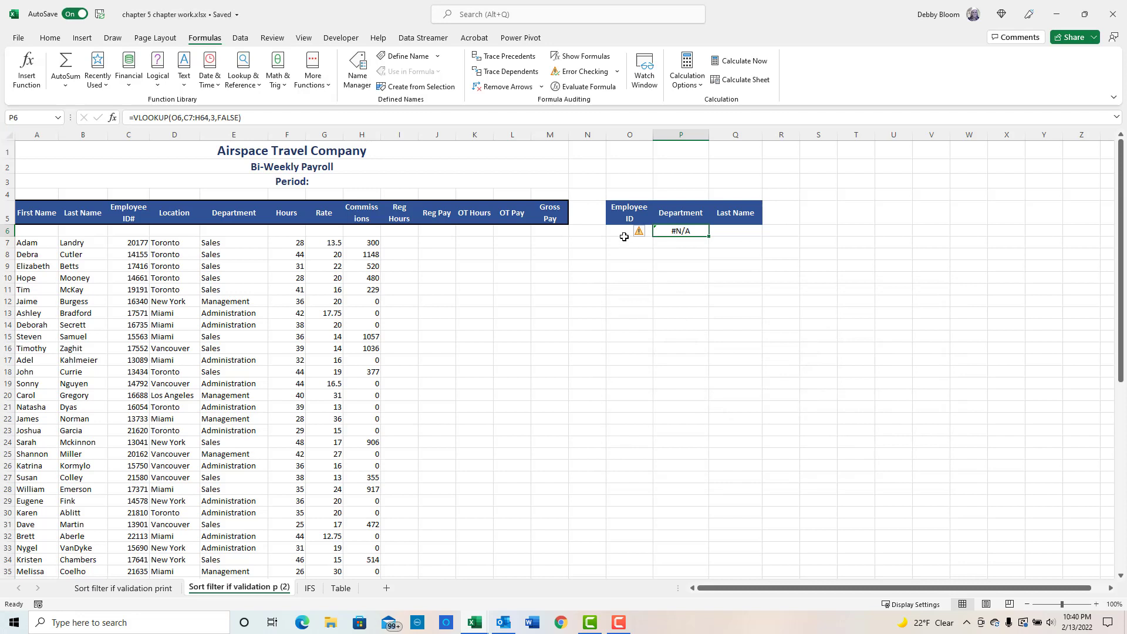
- Enter the employee ID 14155 in cell O6
click(624, 235)
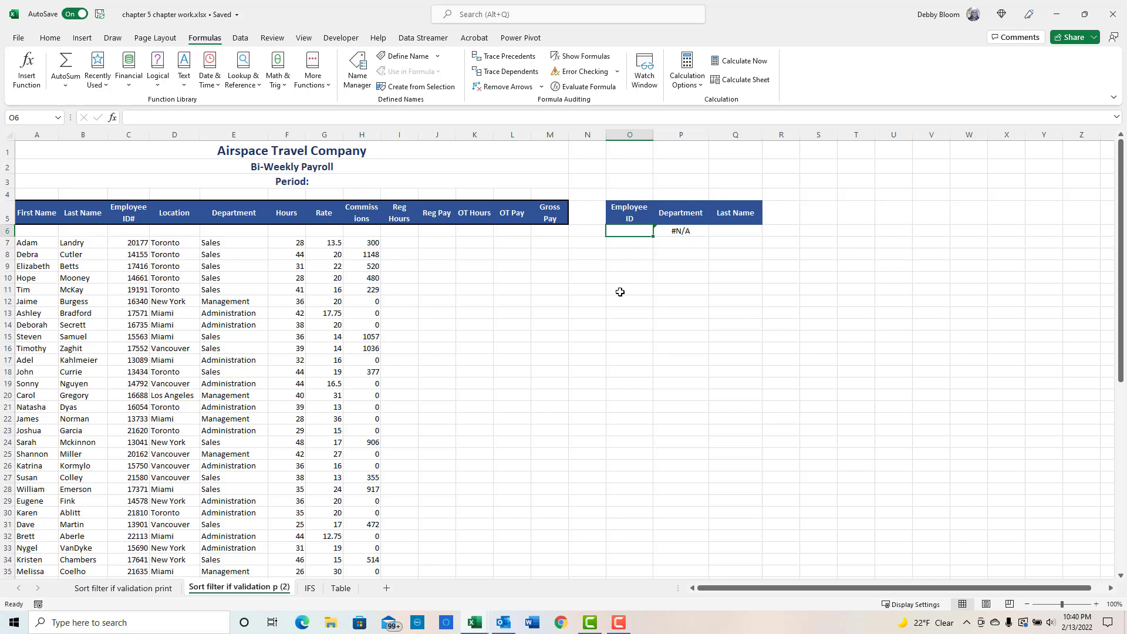
text(1415)
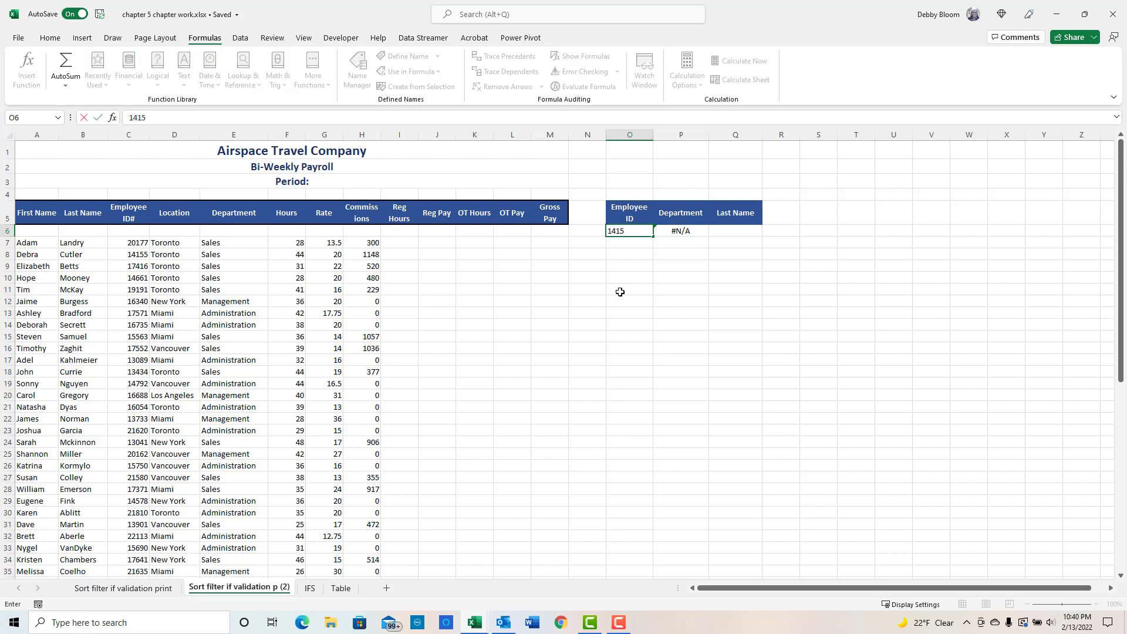
text(5)
key(Return)
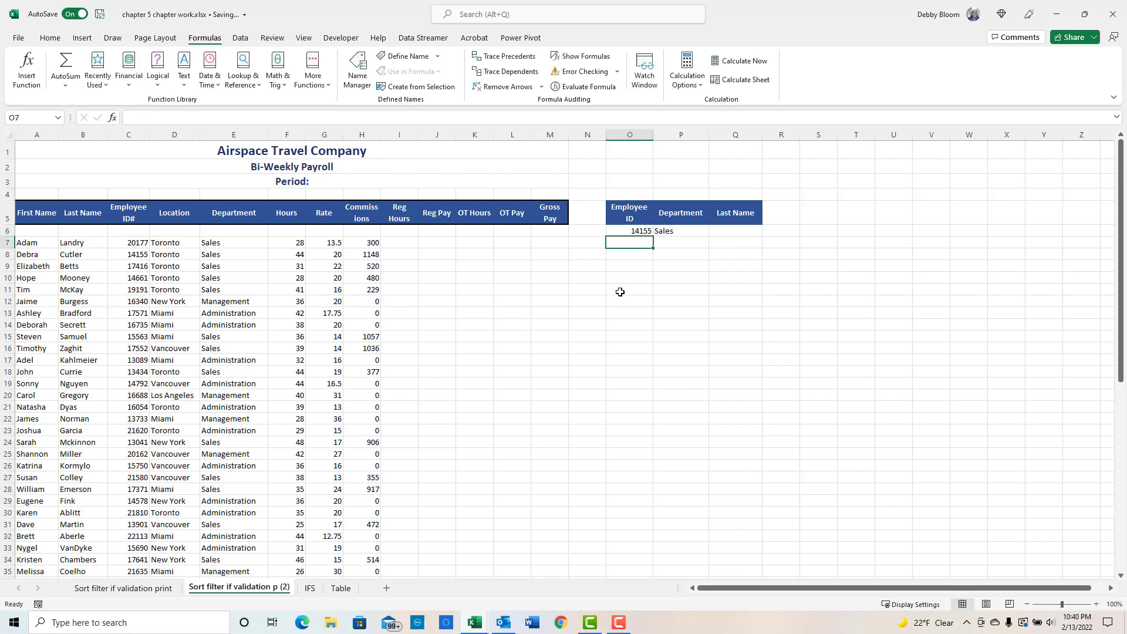
- Examine the Employee ID and Last Name columns of the payroll data by selecting their ranges
click(728, 232)
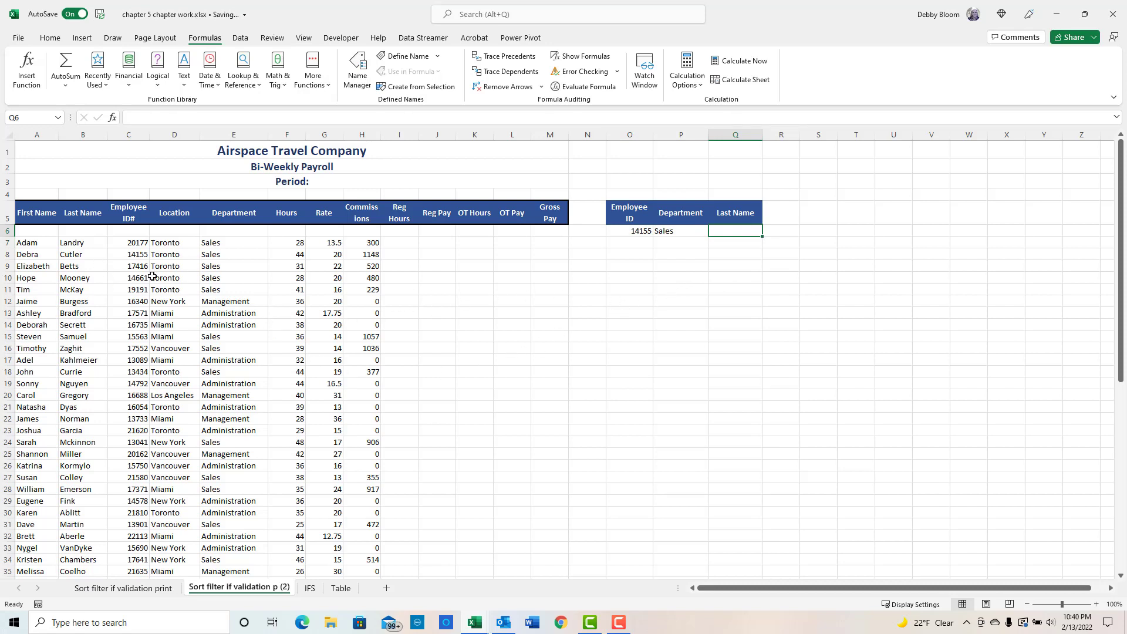
click(135, 243)
drag(135, 244, 357, 423)
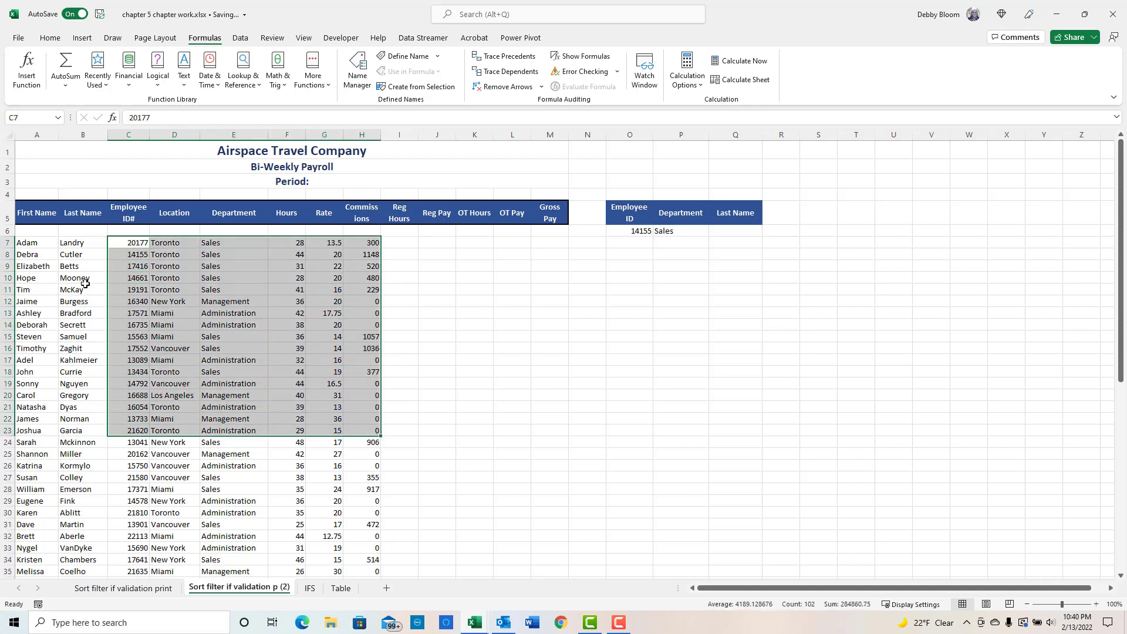
click(138, 245)
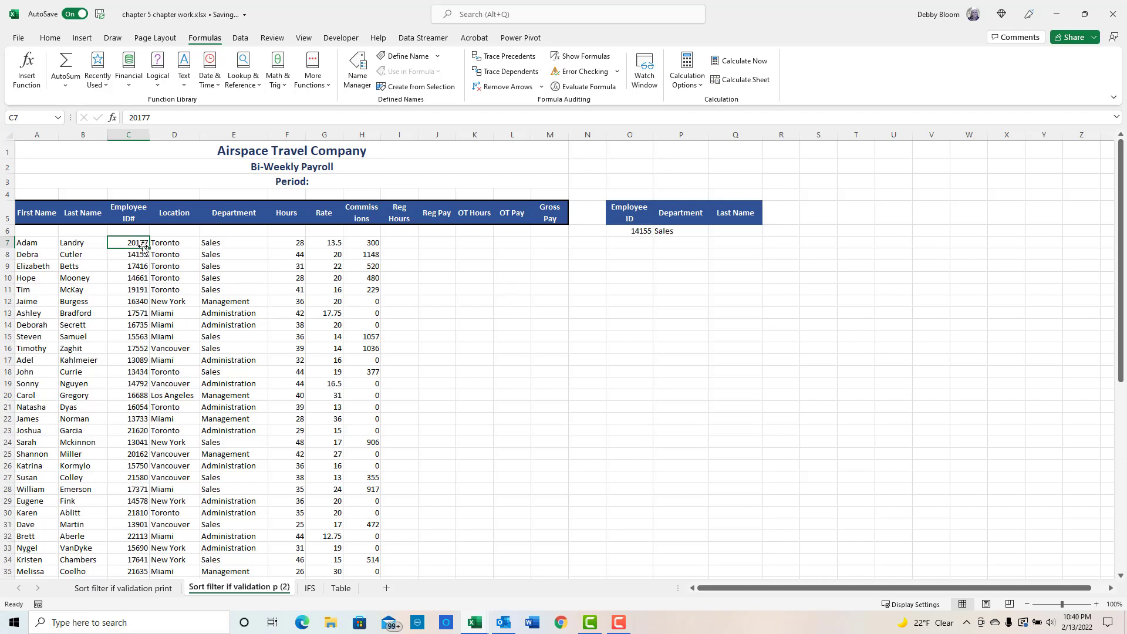
drag(140, 244, 139, 513)
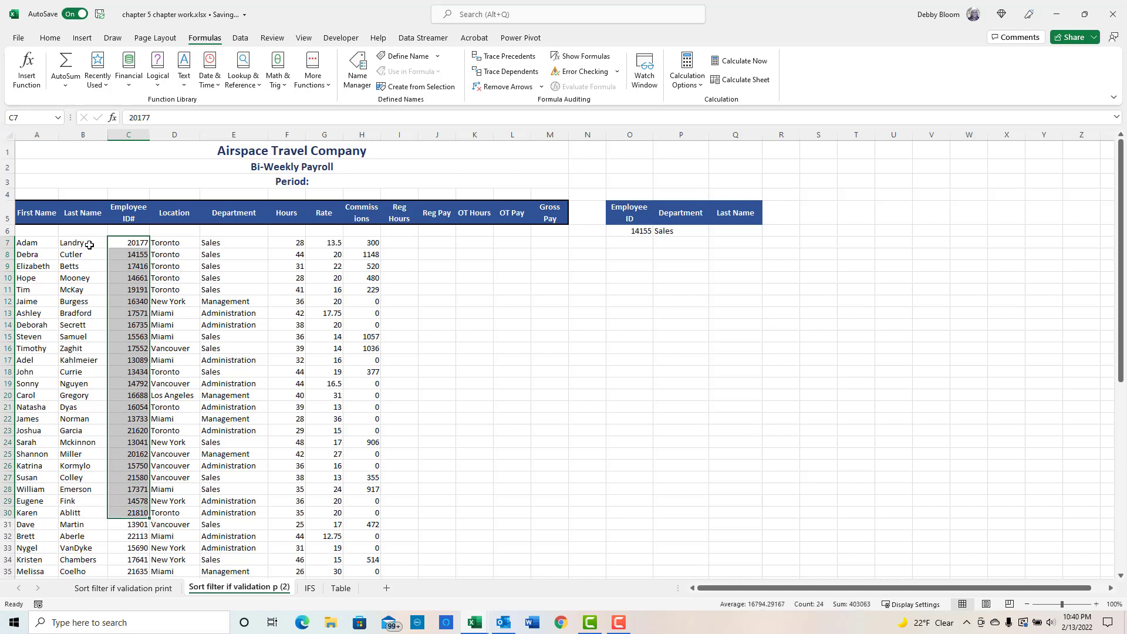
drag(89, 245, 82, 479)
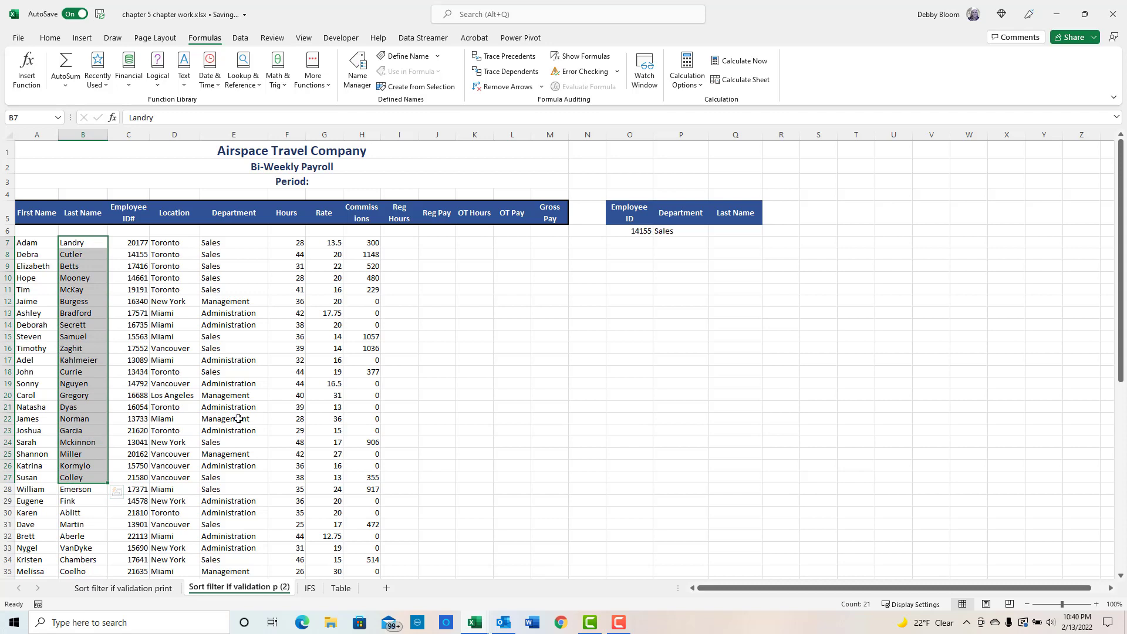
click(126, 243)
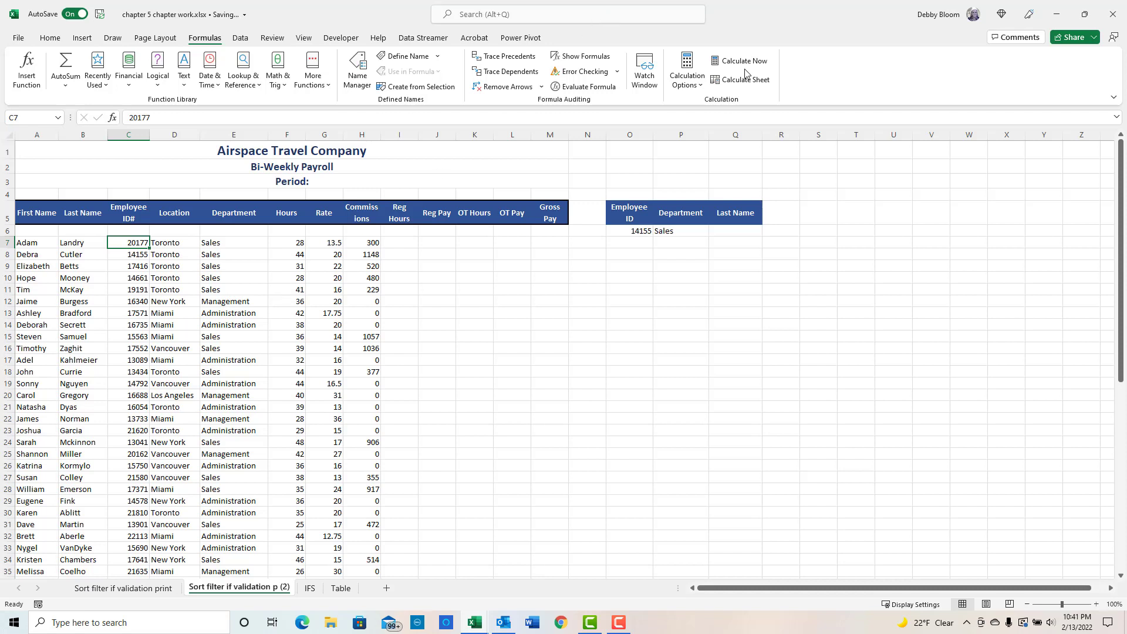
- Insert an XLOOKUP function in cell Q6 with O6 as the lookup value
click(739, 231)
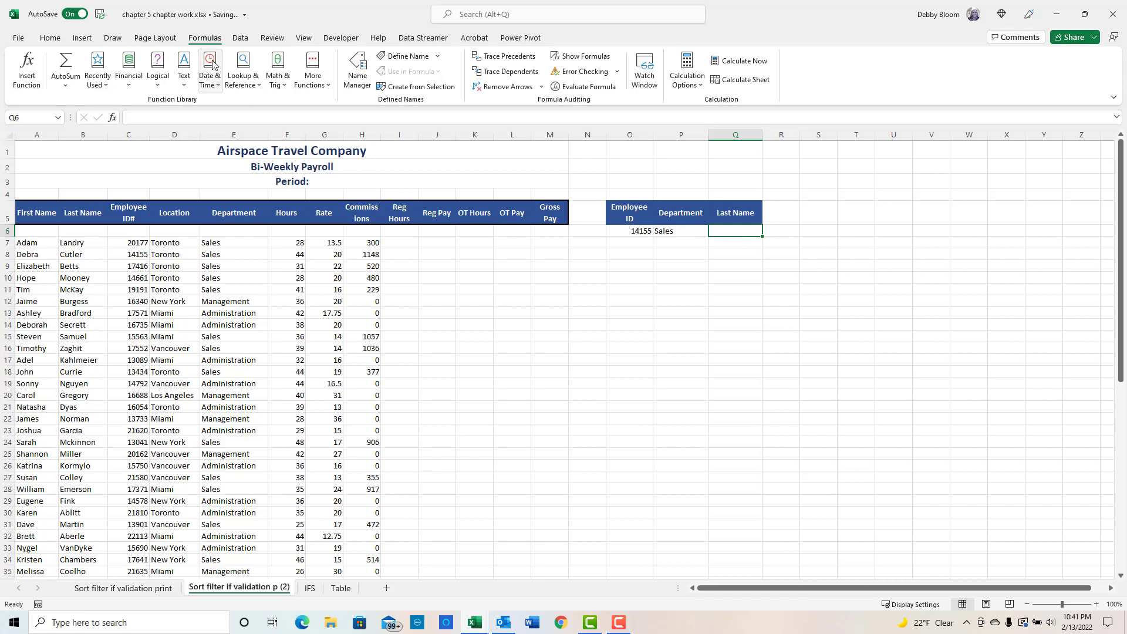
click(243, 70)
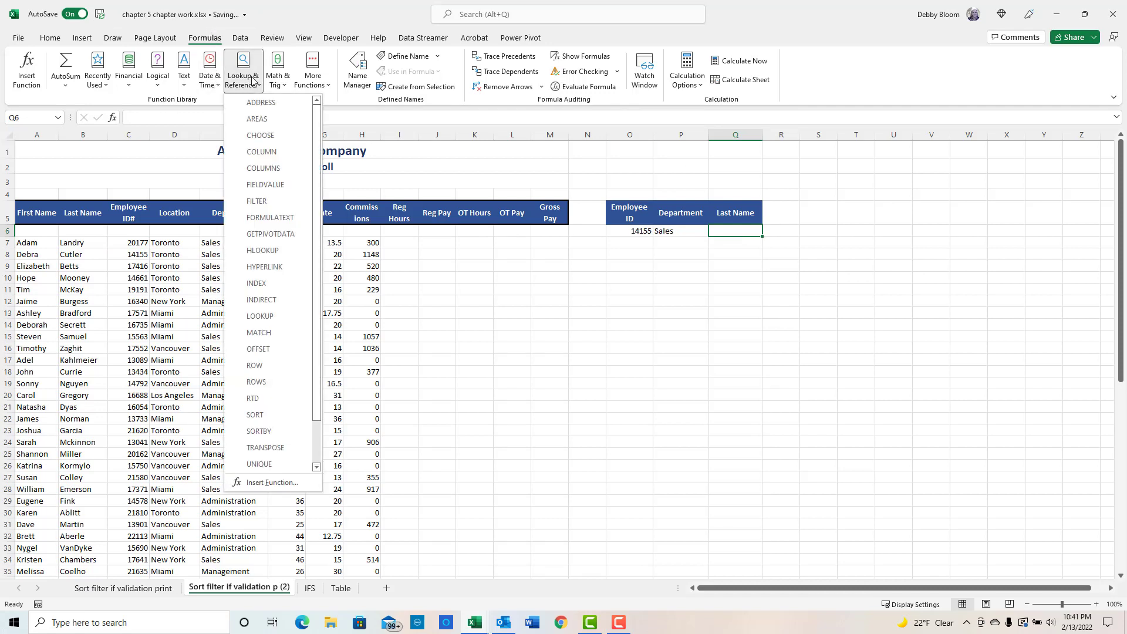
drag(320, 127, 320, 197)
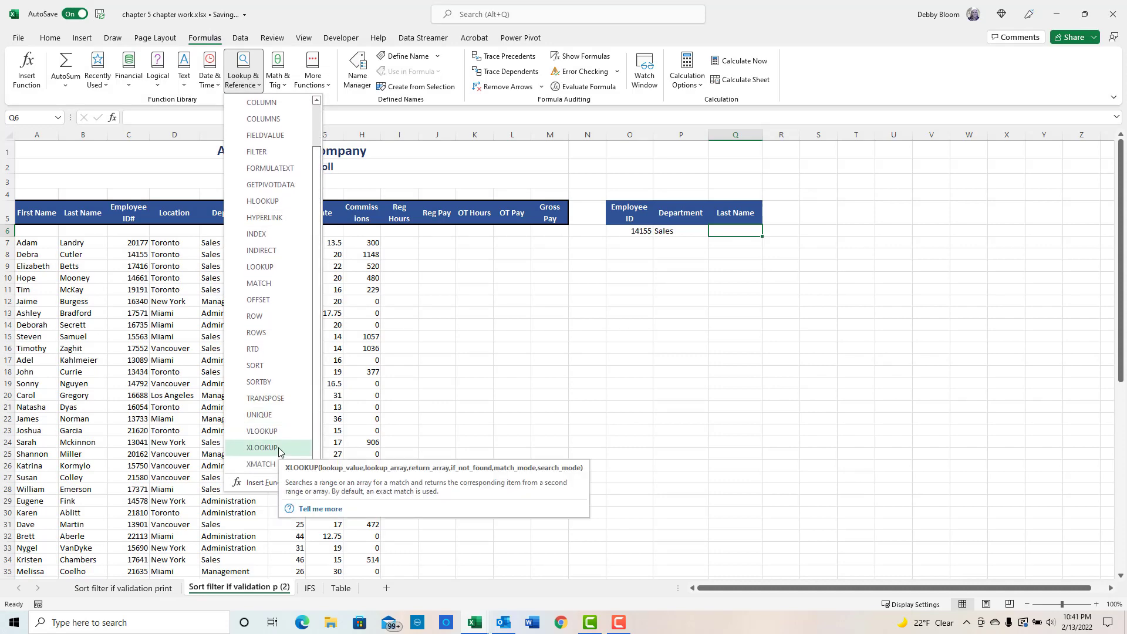
click(262, 448)
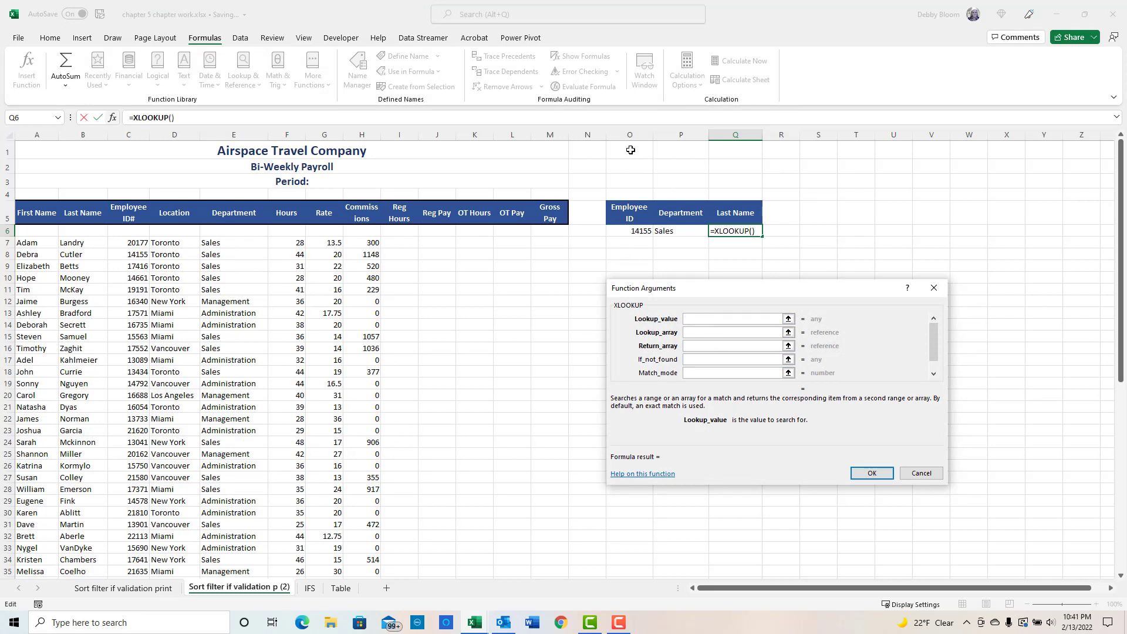
click(624, 230)
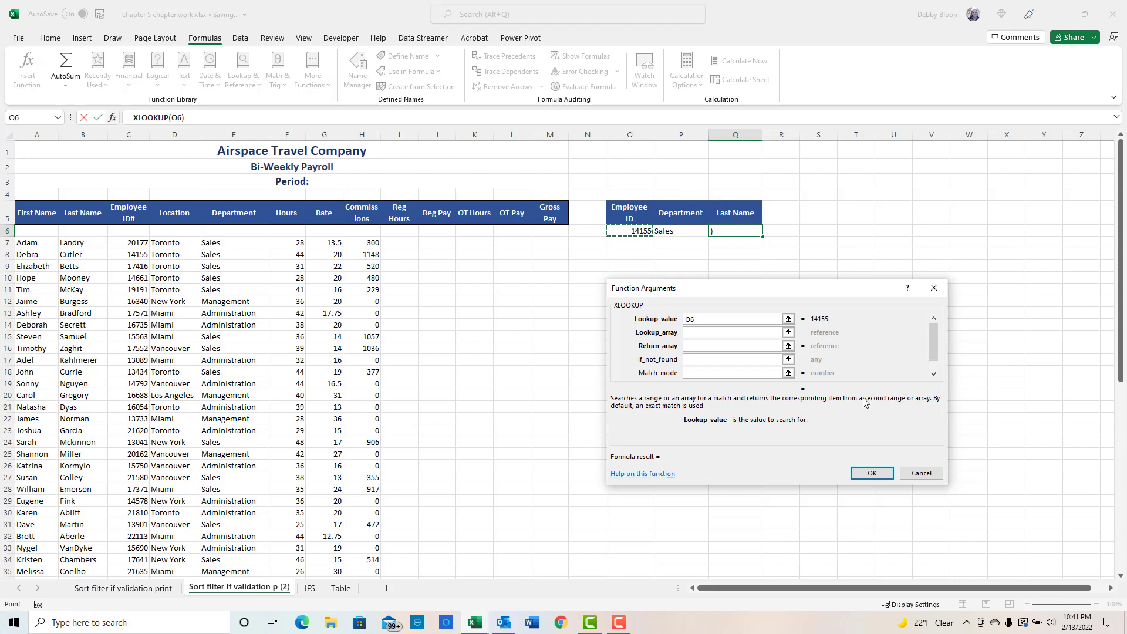
- Set the XLOOKUP lookup array to C7:C64 and the return array to B7:B64
click(706, 331)
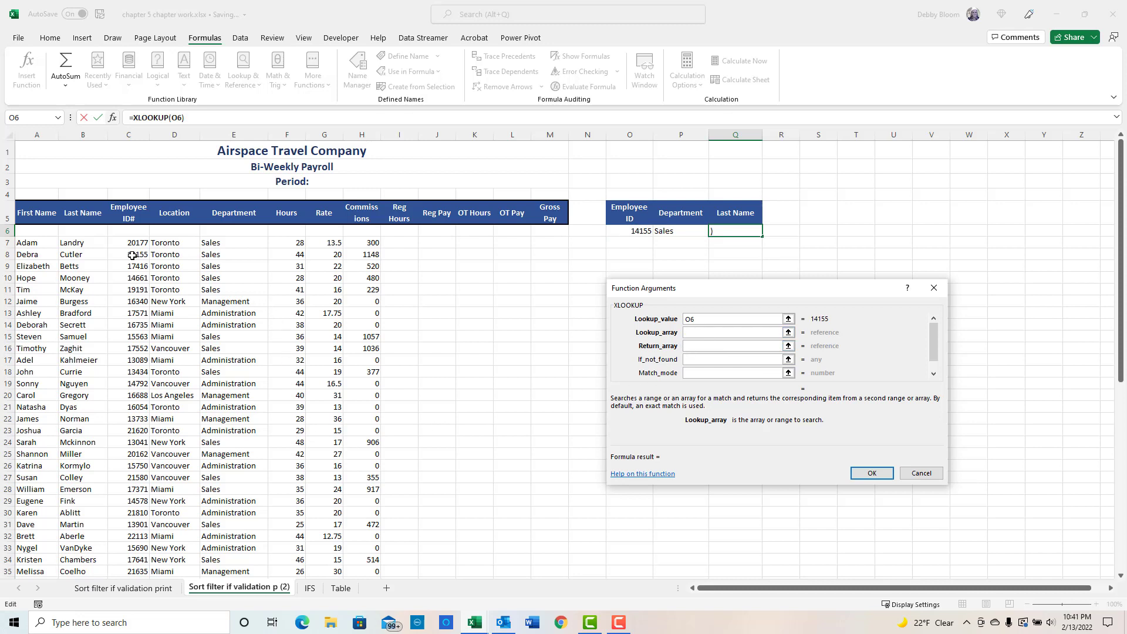
drag(132, 243, 132, 516)
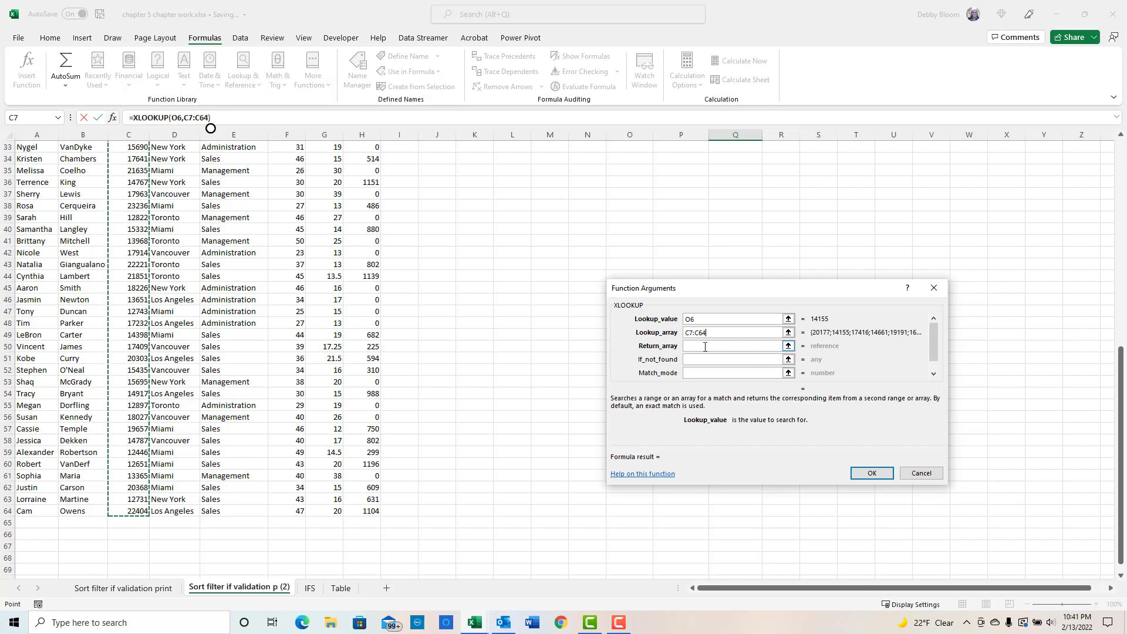
click(705, 347)
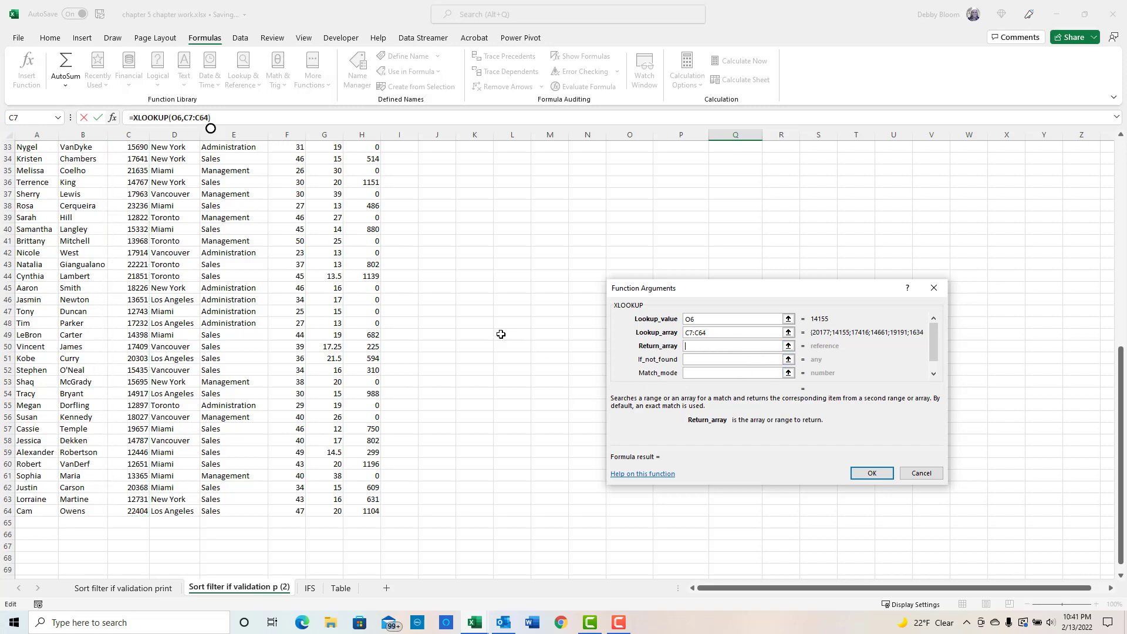
scroll(998, 337, up, 6)
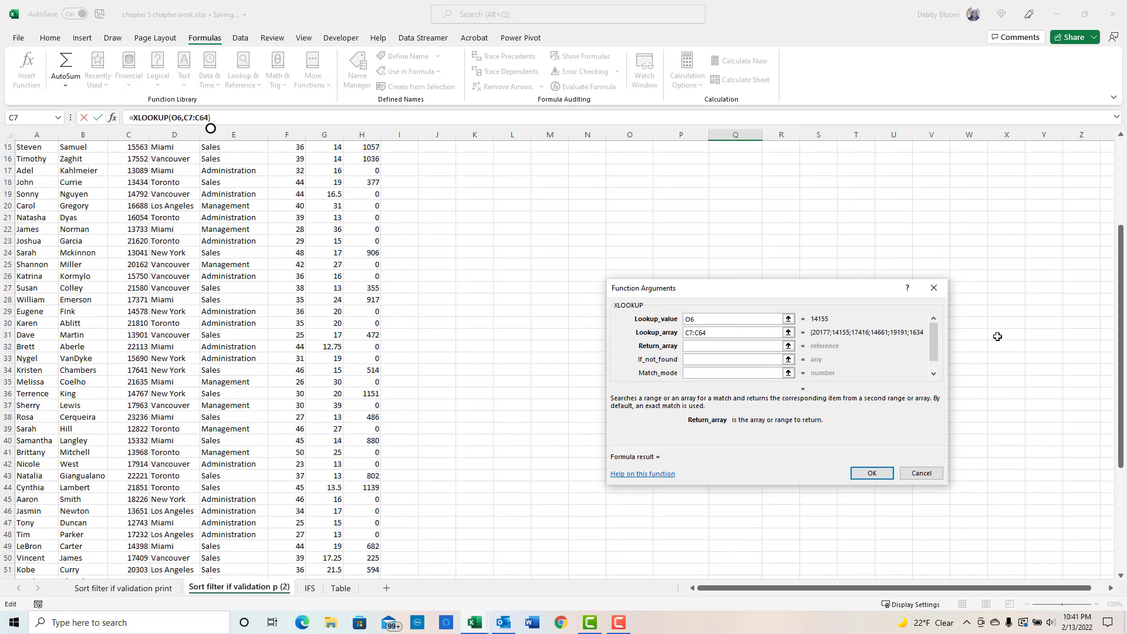
scroll(997, 336, up, 4)
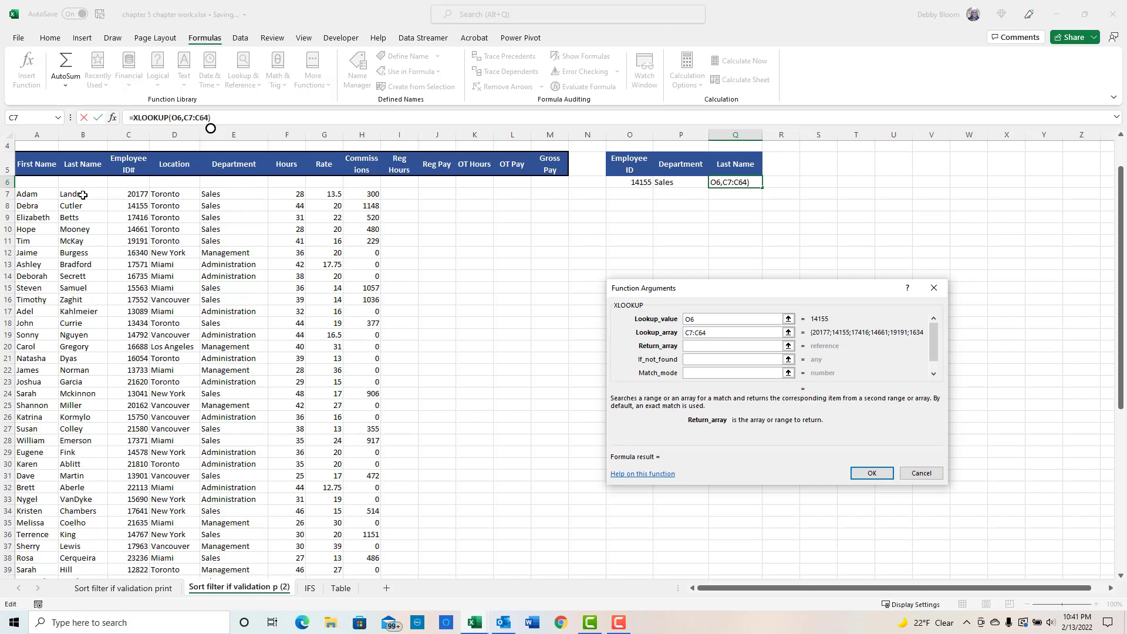
drag(82, 195, 106, 262)
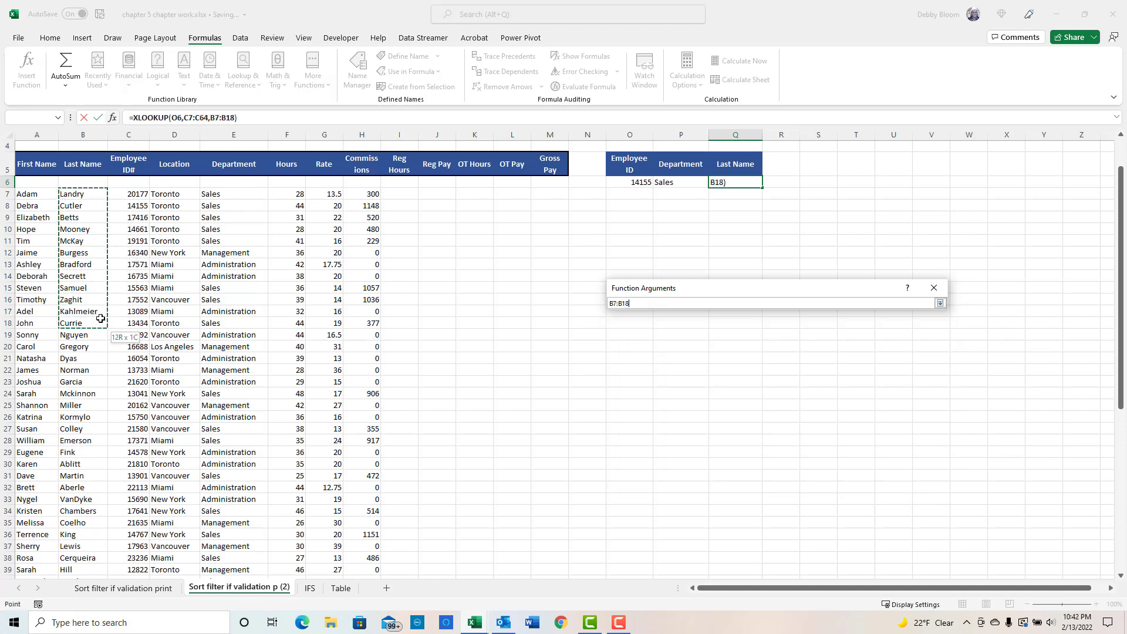
drag(96, 340, 97, 355)
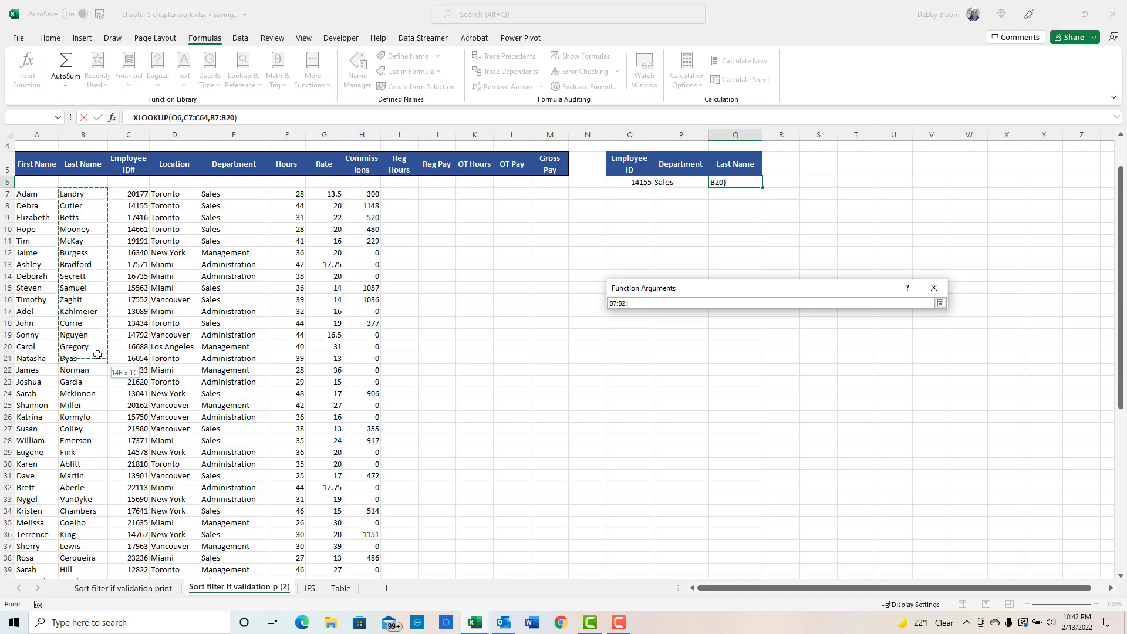
drag(102, 397, 92, 505)
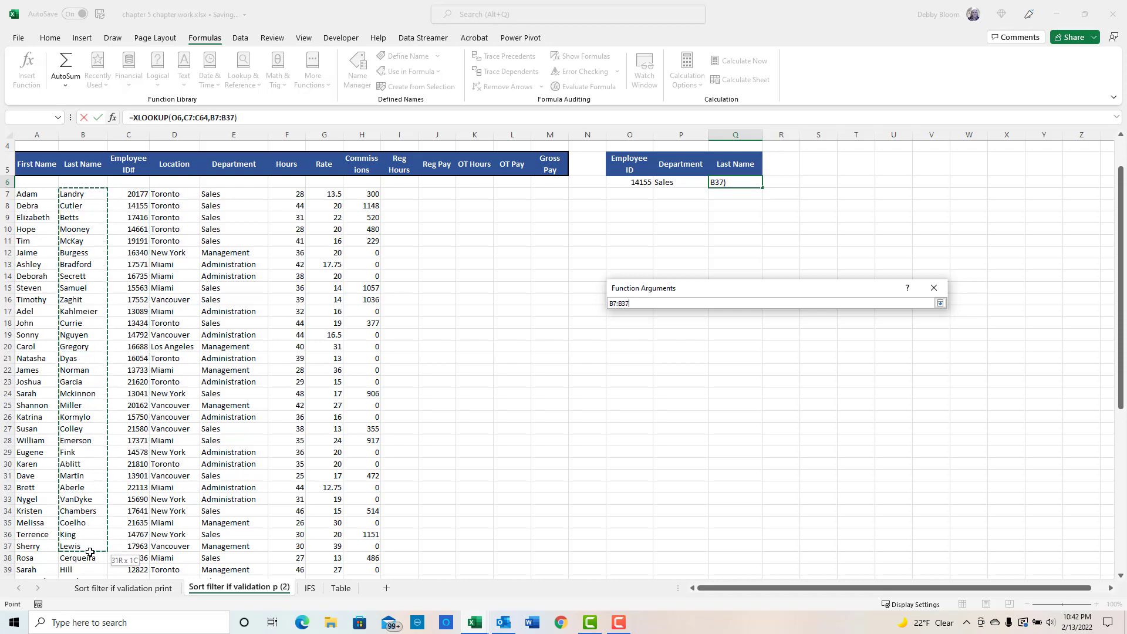
mouse_move(90, 552)
mouse_down()
mouse_move(90, 596)
mouse_move(81, 542)
mouse_up()
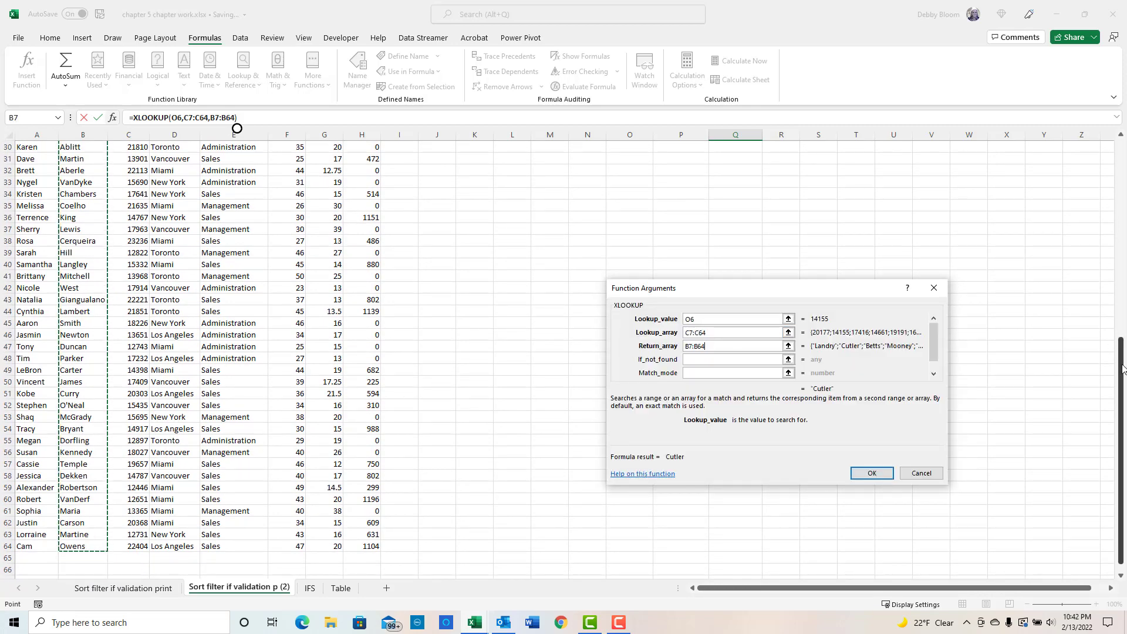
drag(1122, 368, 1084, 170)
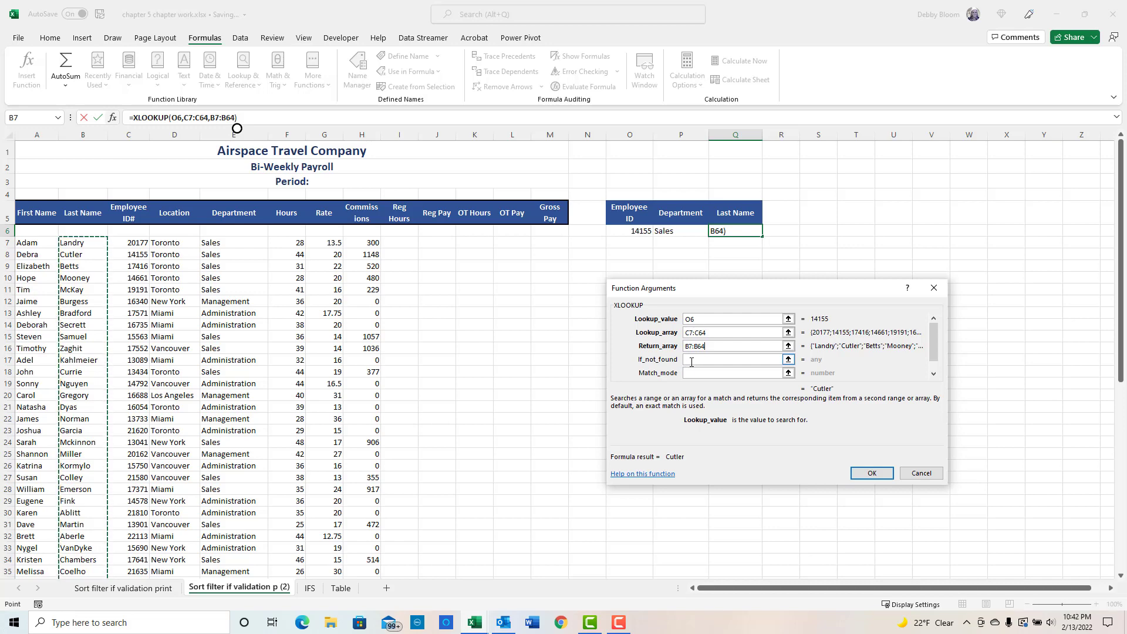
- Set the if_not_found argument to "False" and finish the XLOOKUP formula
click(696, 372)
click(934, 374)
click(689, 374)
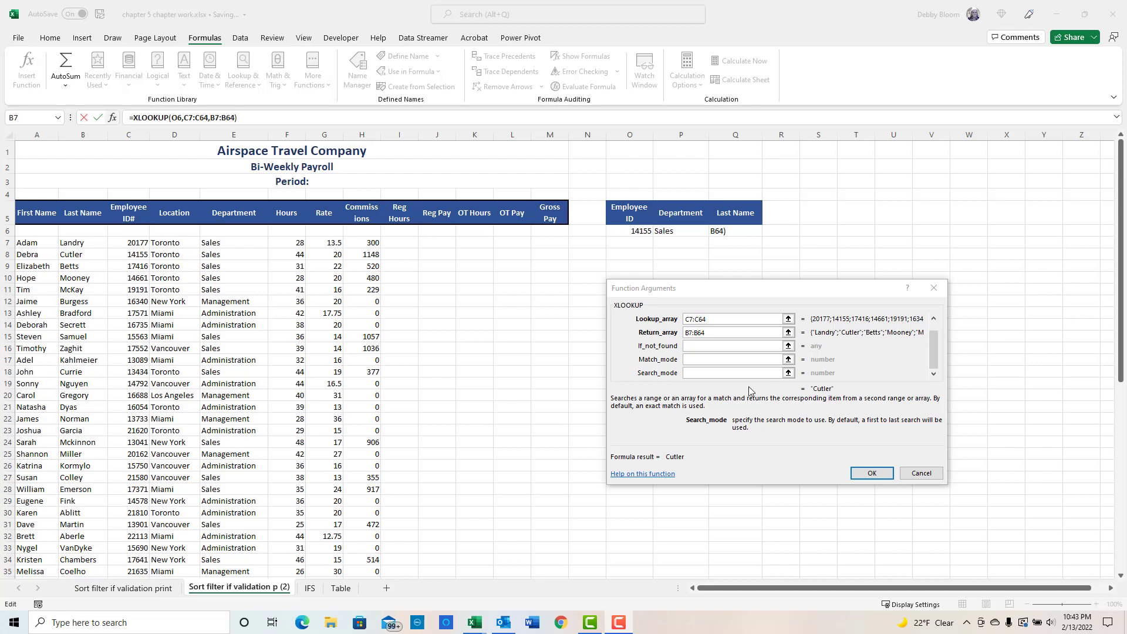
click(725, 374)
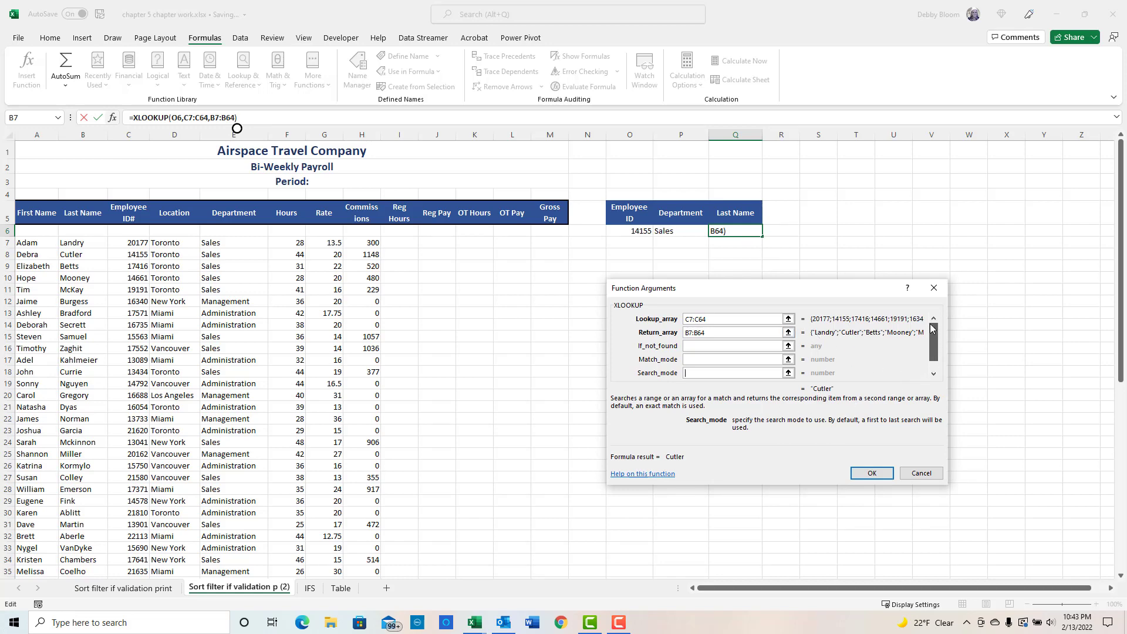
scroll(934, 327, up, 1)
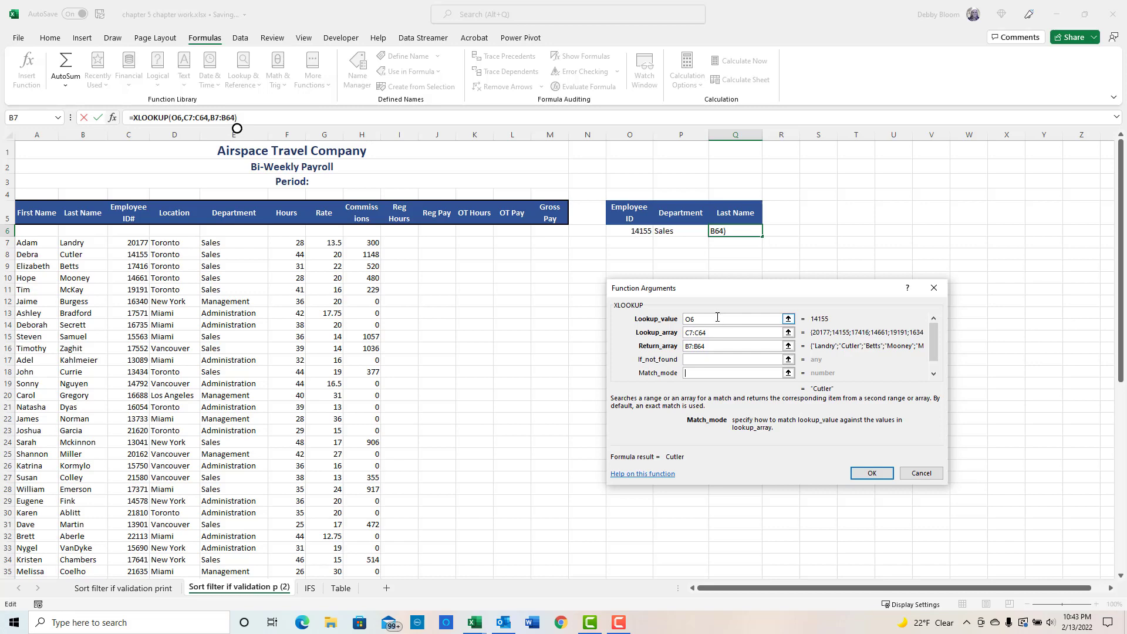
click(719, 359)
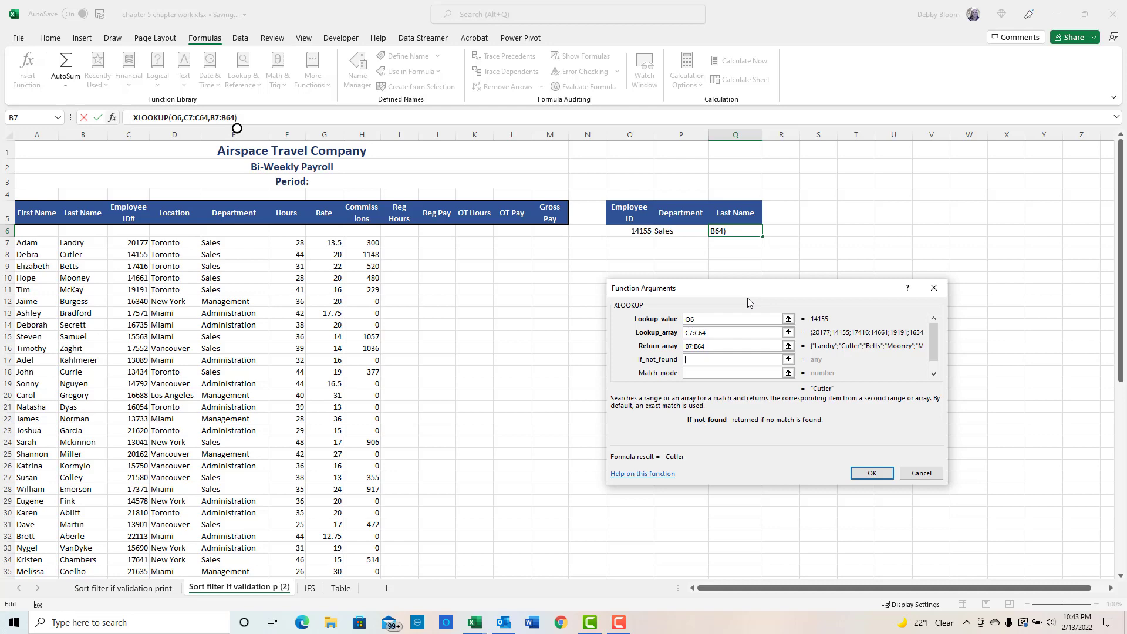
text("False")
click(870, 473)
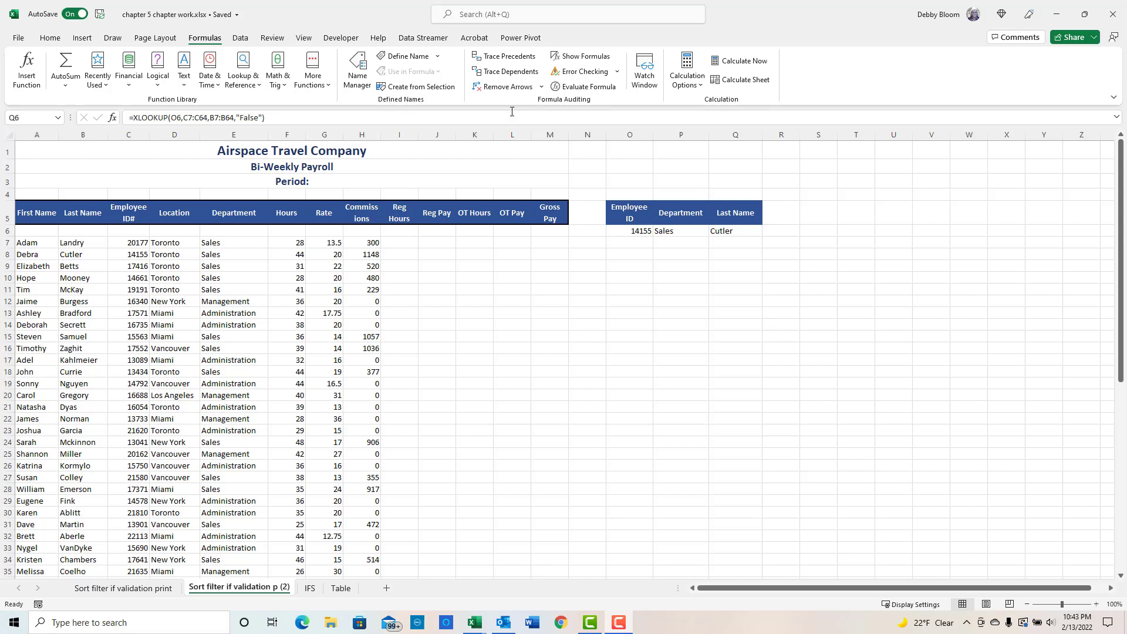
- Enter the nonexistent employee ID 585123479 in cell O6
click(622, 231)
click(622, 232)
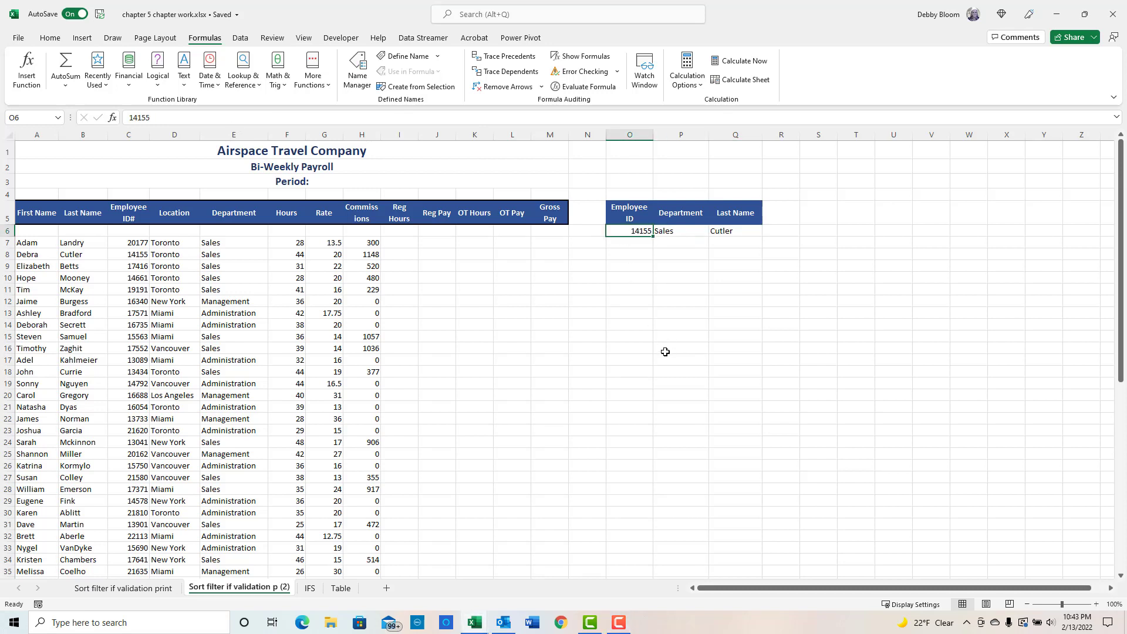
text(5851)
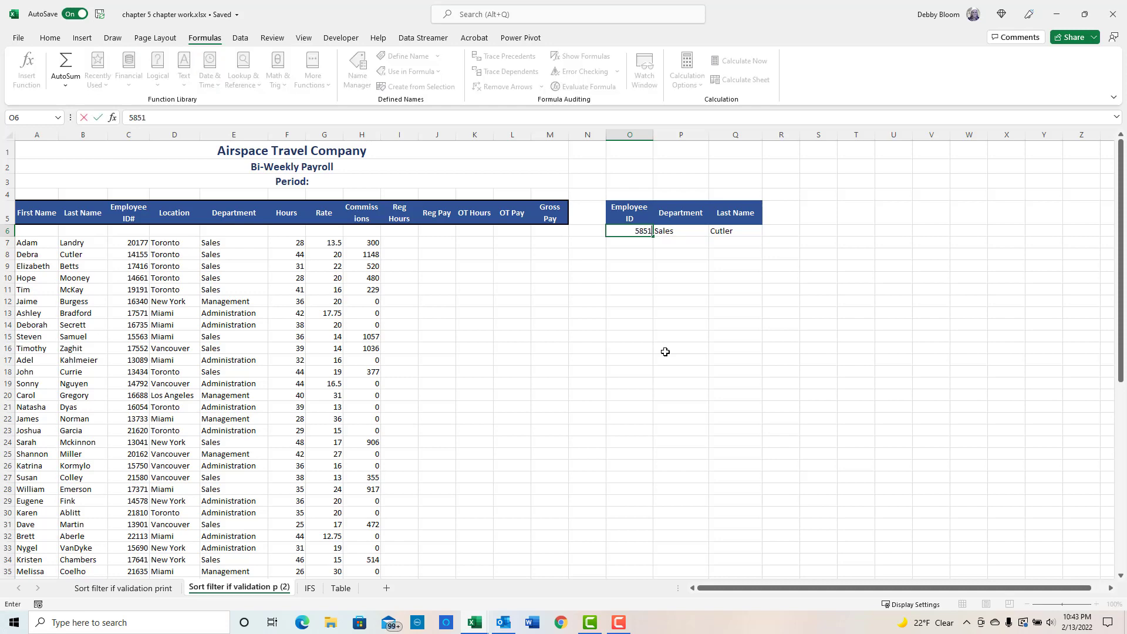
text(23479)
key(Return)
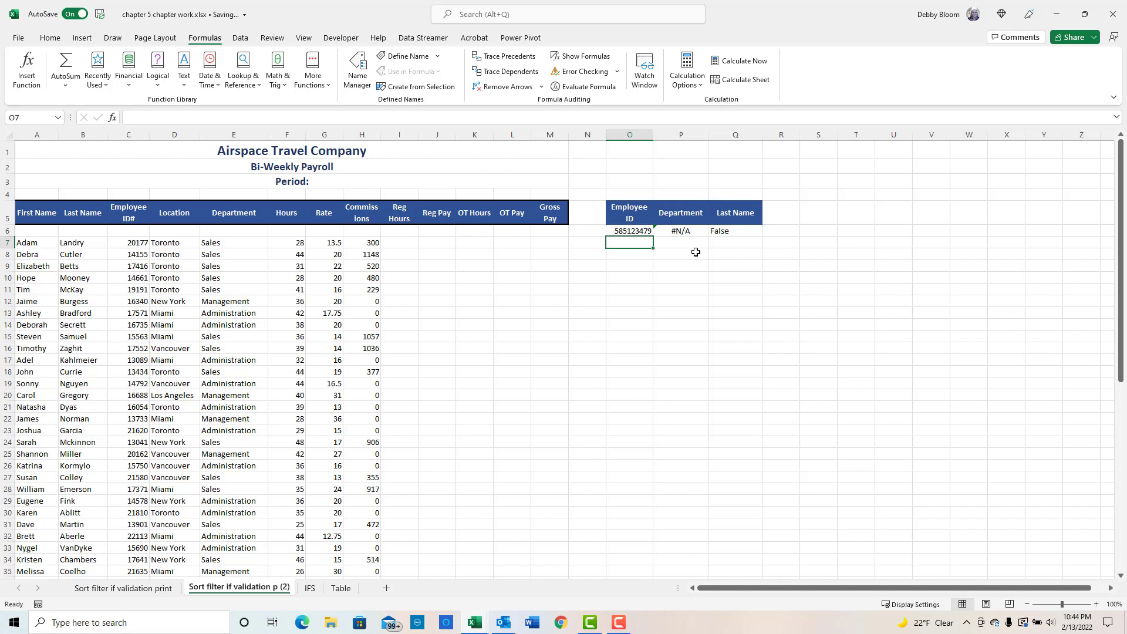
- Clear cell O6 and add a List data validation to it sourced from the employee IDs $C$7:$C$64
click(638, 232)
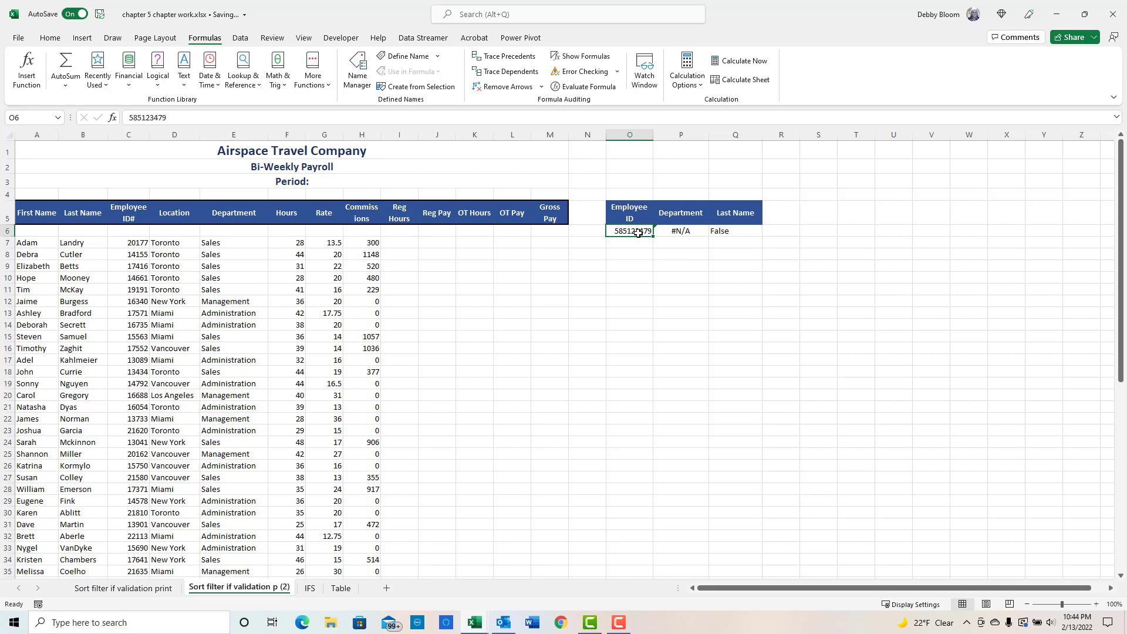
key(Delete)
click(242, 39)
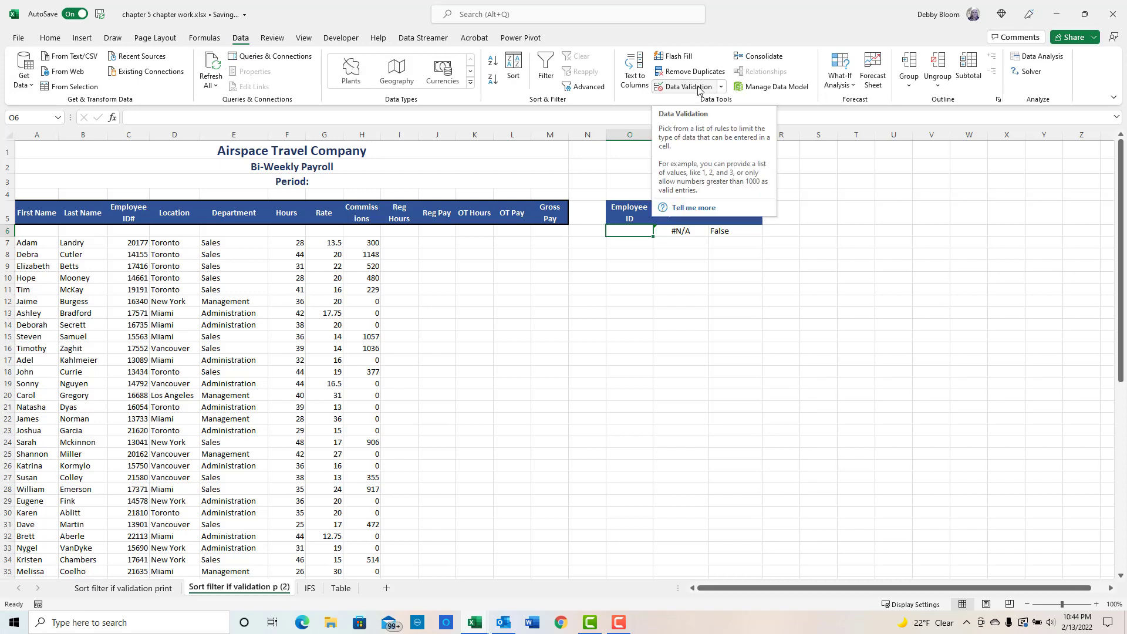
click(721, 87)
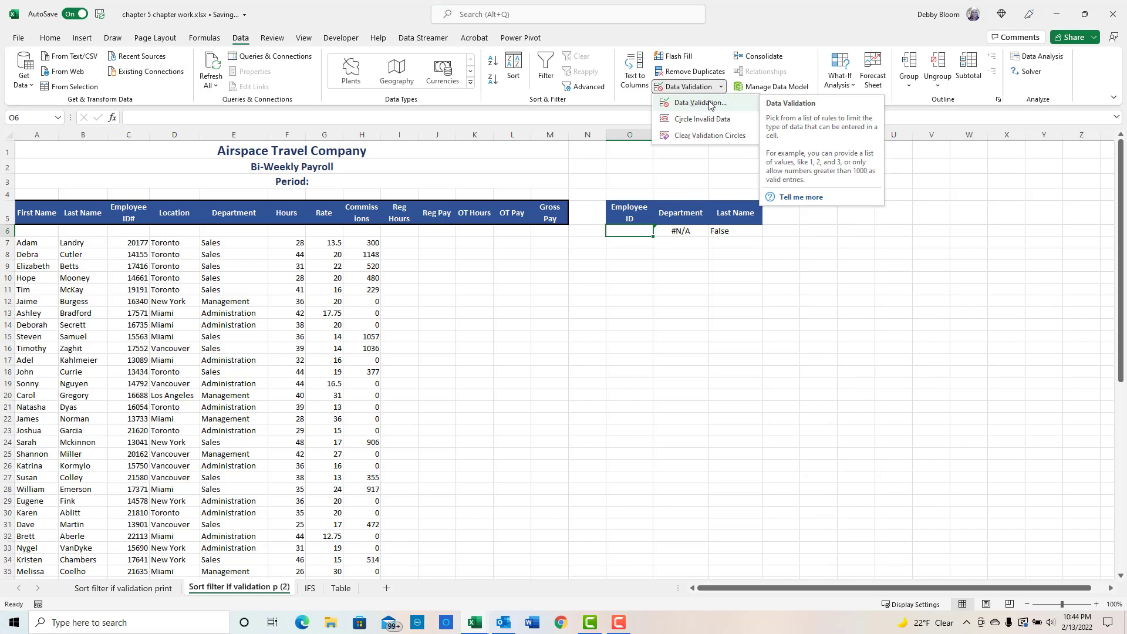
click(711, 103)
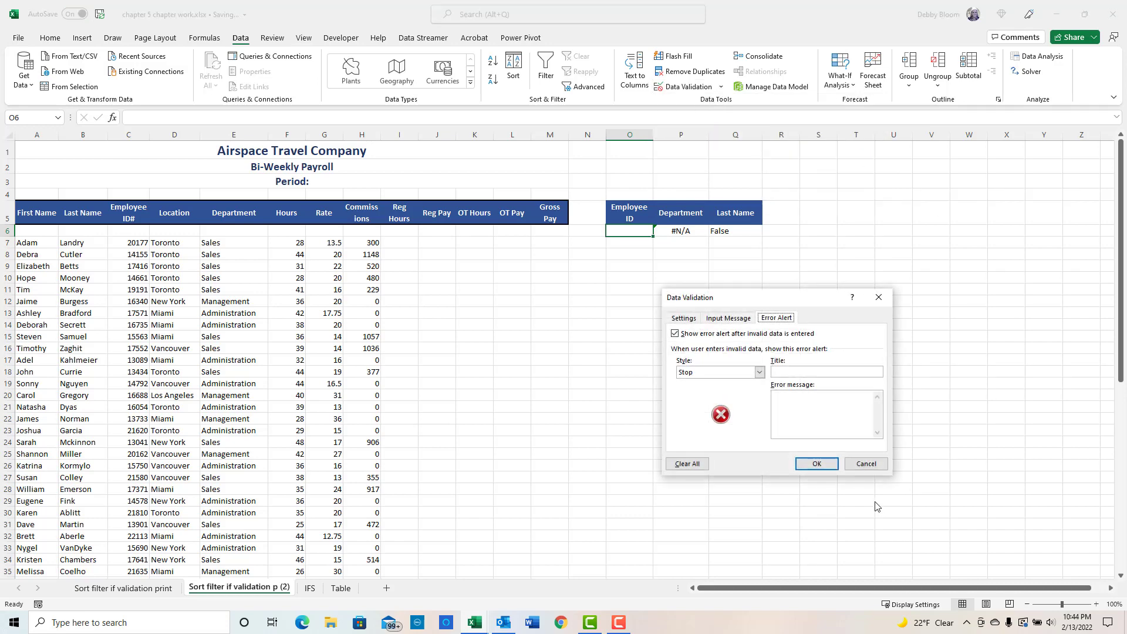
click(687, 320)
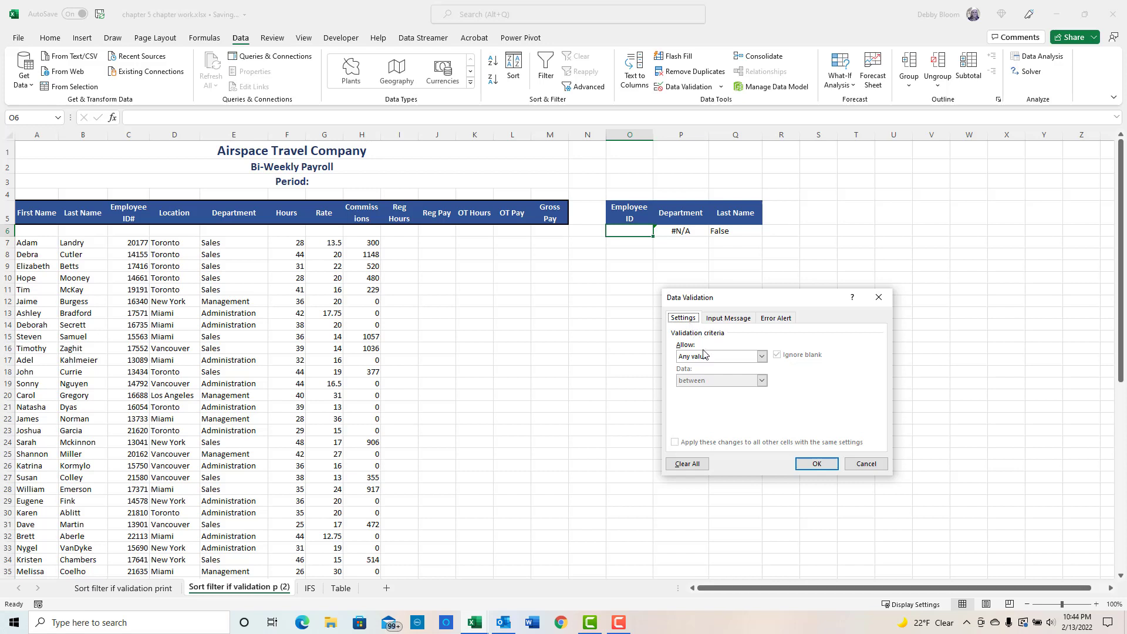
click(763, 359)
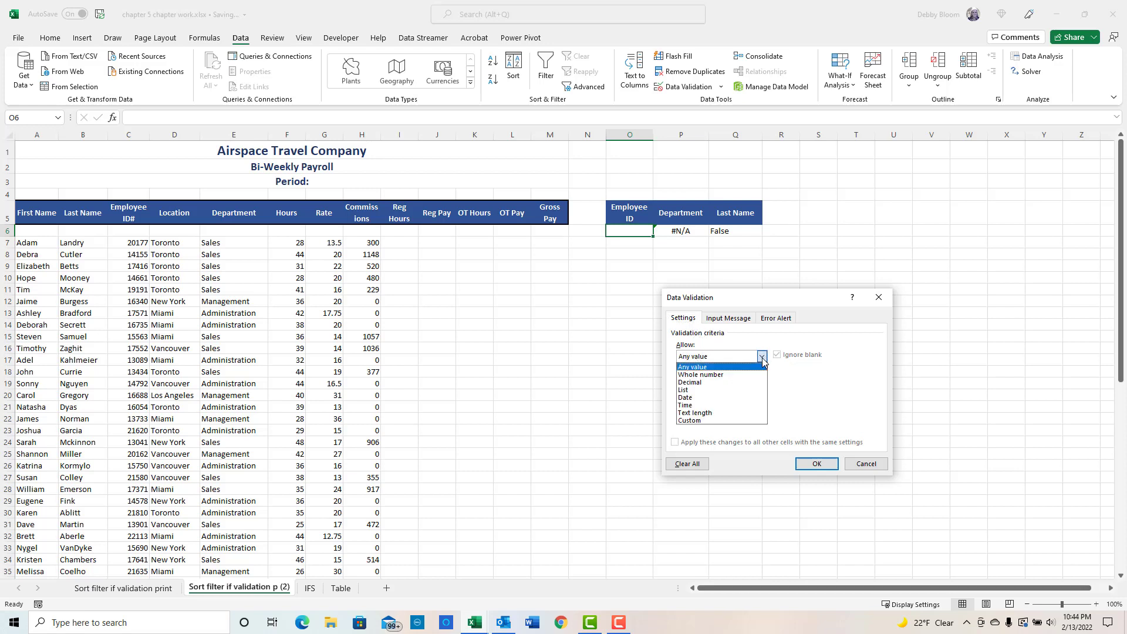
click(739, 389)
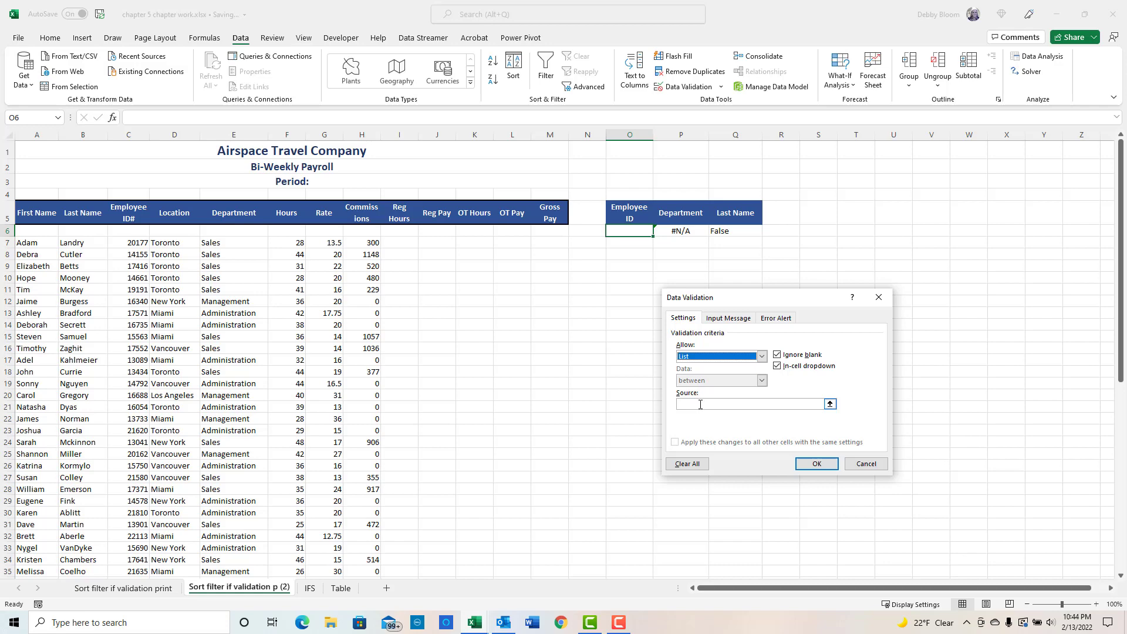
click(700, 404)
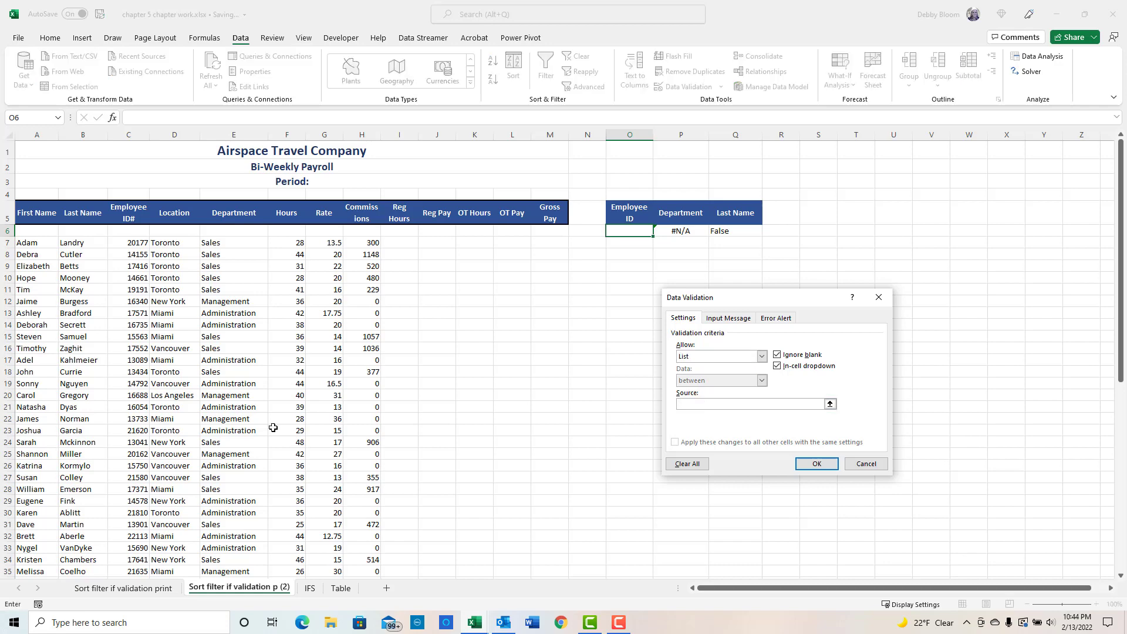
drag(125, 239, 130, 546)
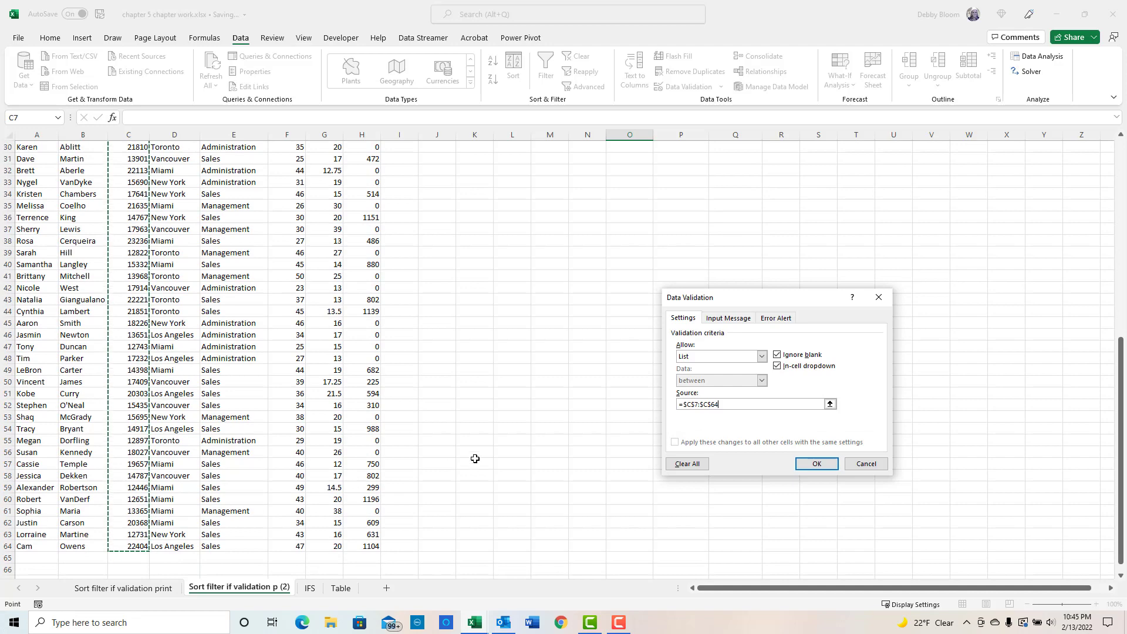
click(817, 463)
- Pick employee ID 21810 from the new dropdown list in cell O6
scroll(739, 333, up, 6)
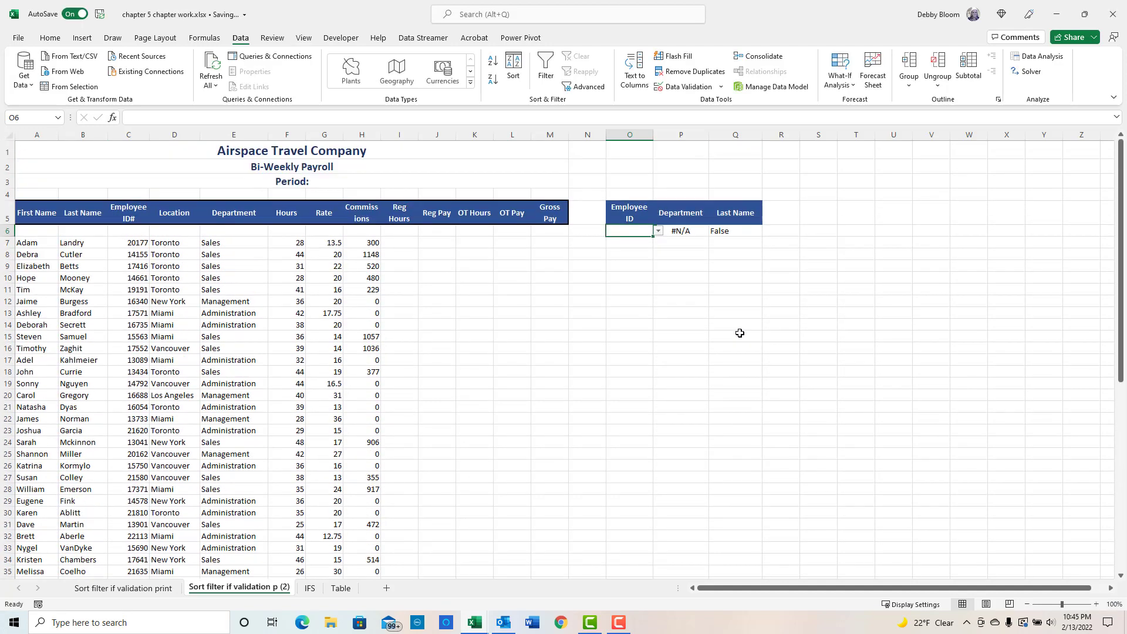
click(659, 231)
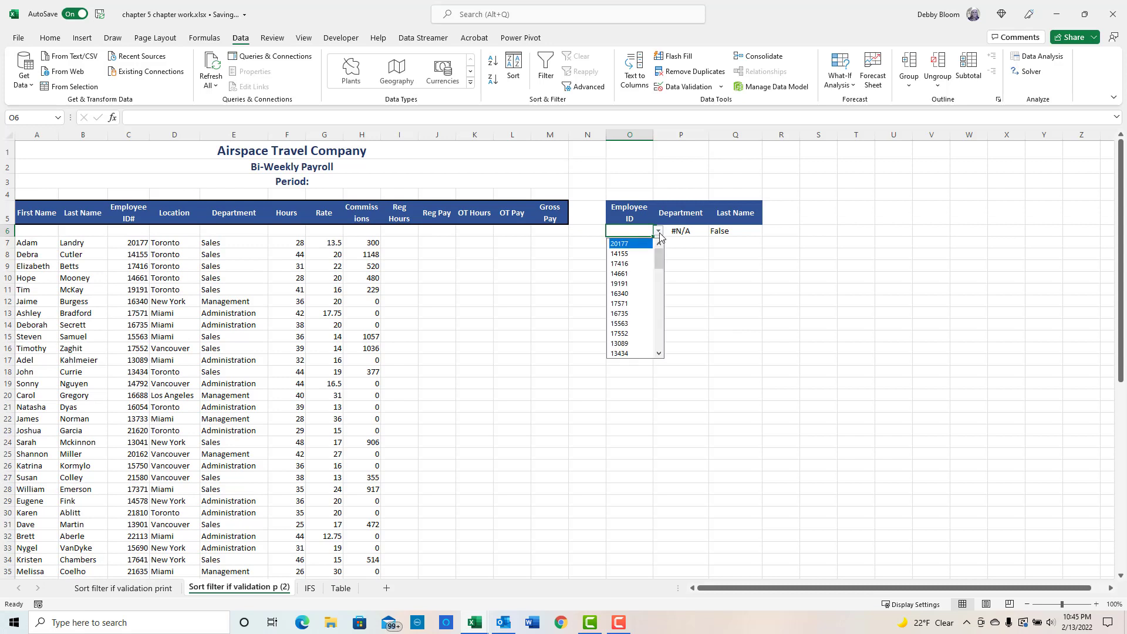
drag(659, 258, 658, 293)
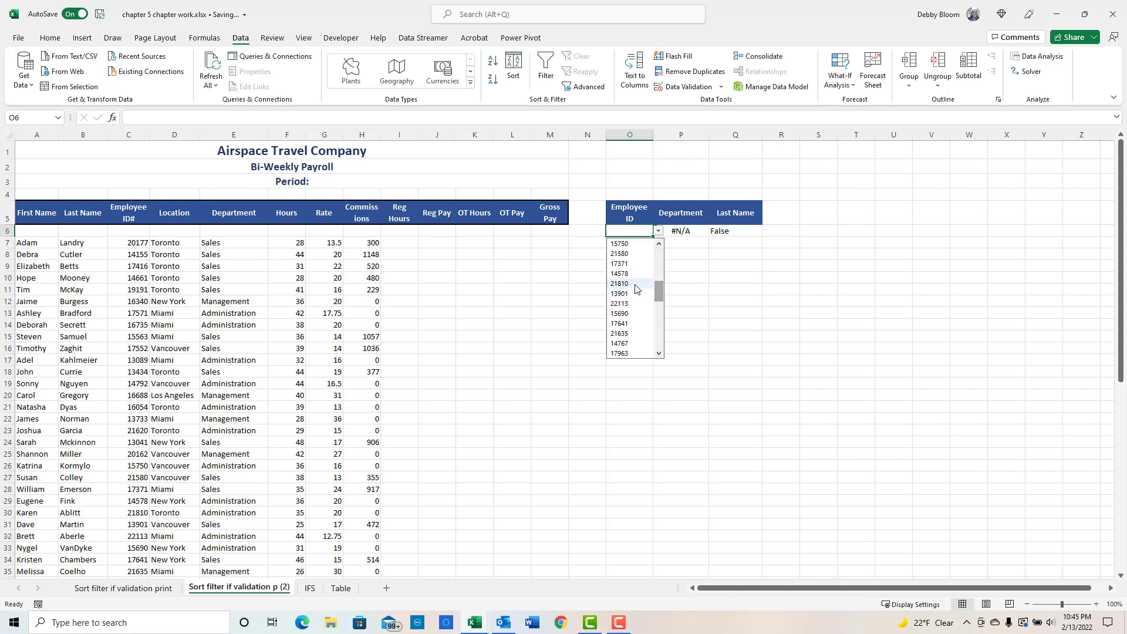
click(633, 284)
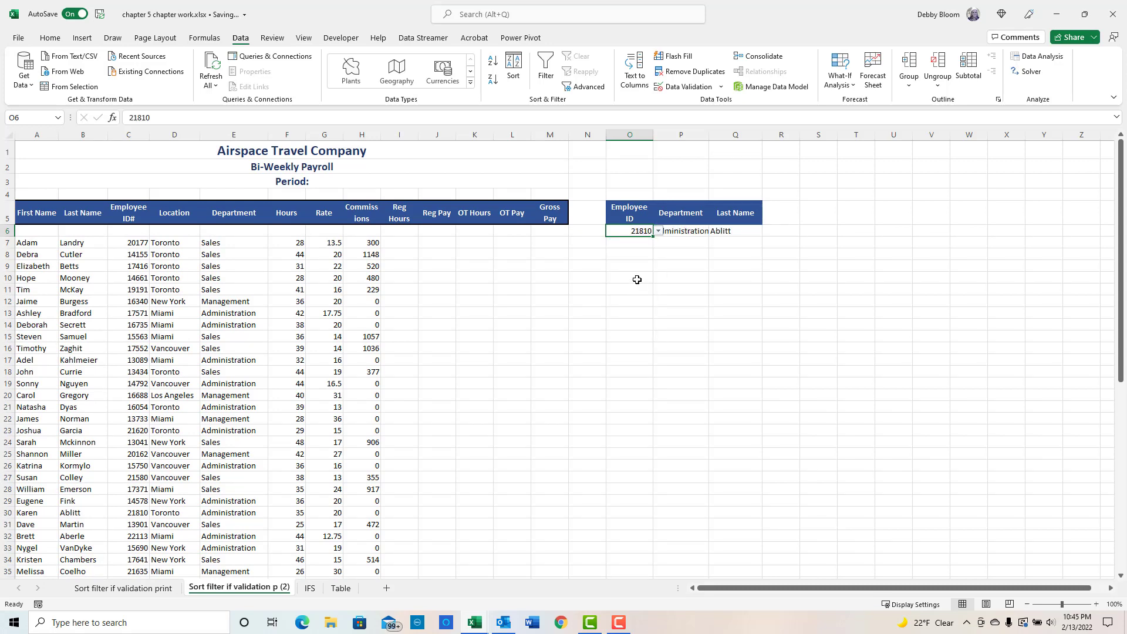
- Widen the Department and Employee ID columns of the lookup area so the results fit
click(704, 297)
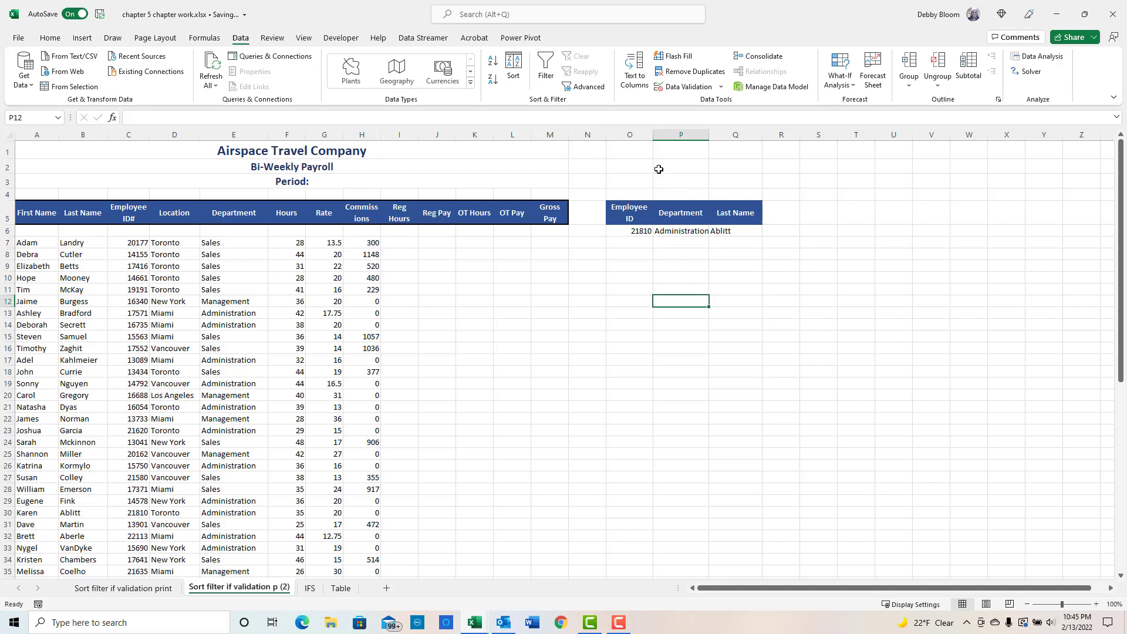
drag(709, 135, 728, 135)
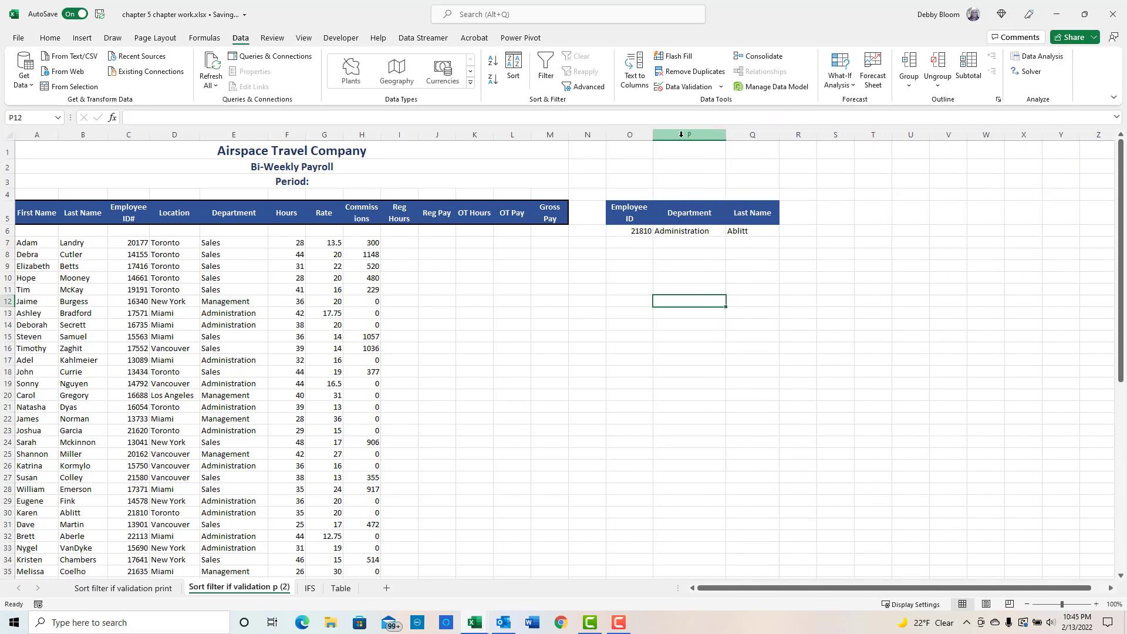
drag(653, 134, 662, 132)
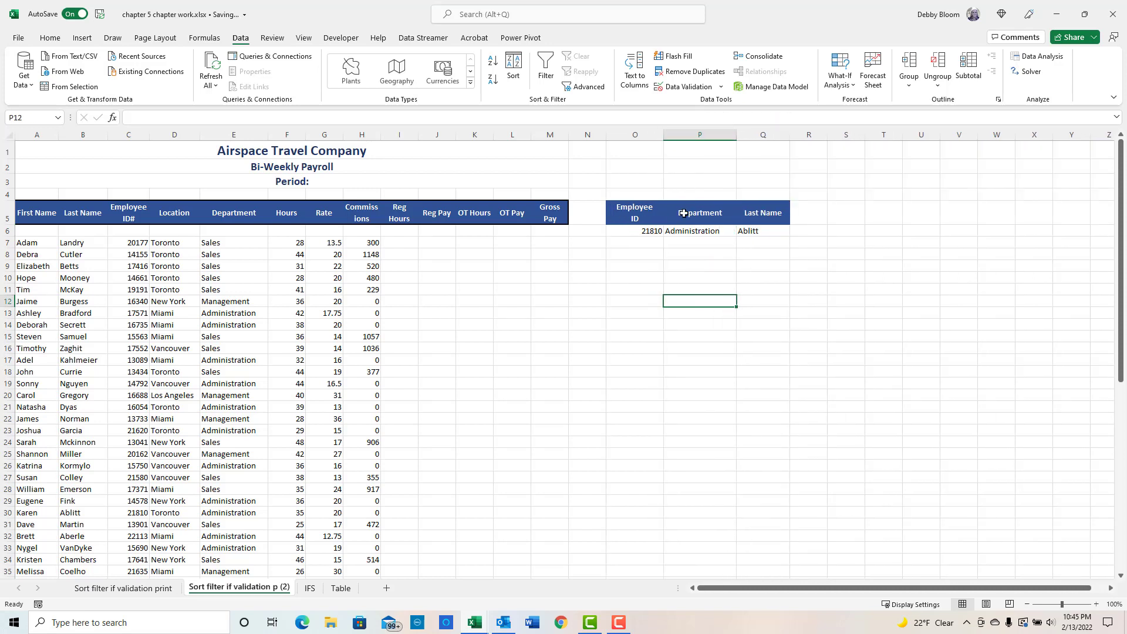
- Choose employee ID 14155 and then 15563 from cell O6's dropdown list
click(644, 232)
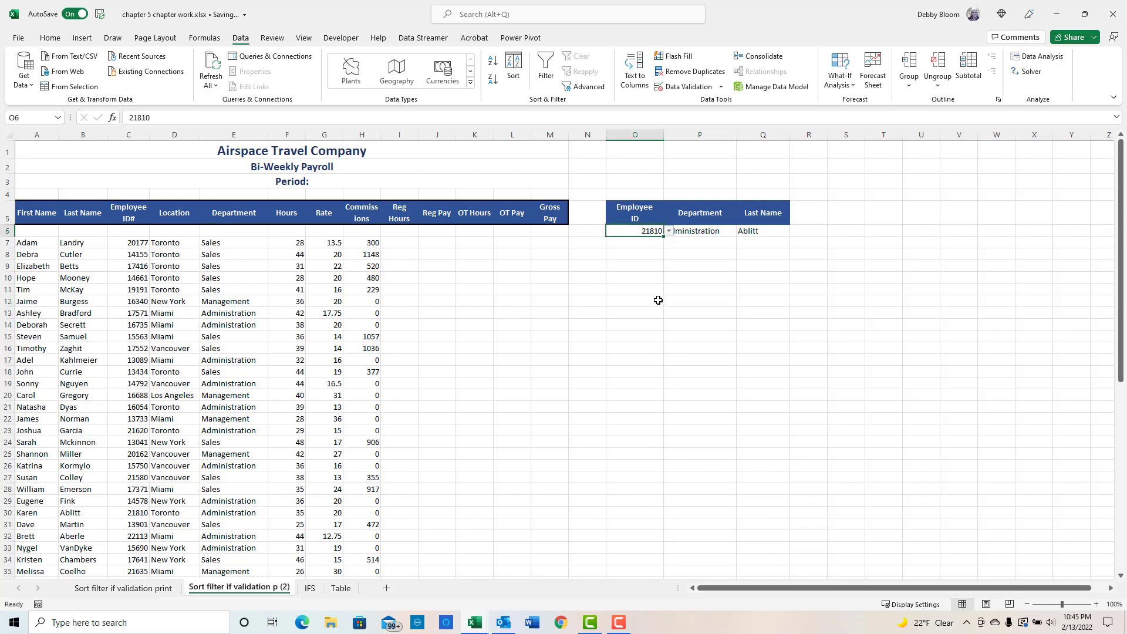
click(669, 231)
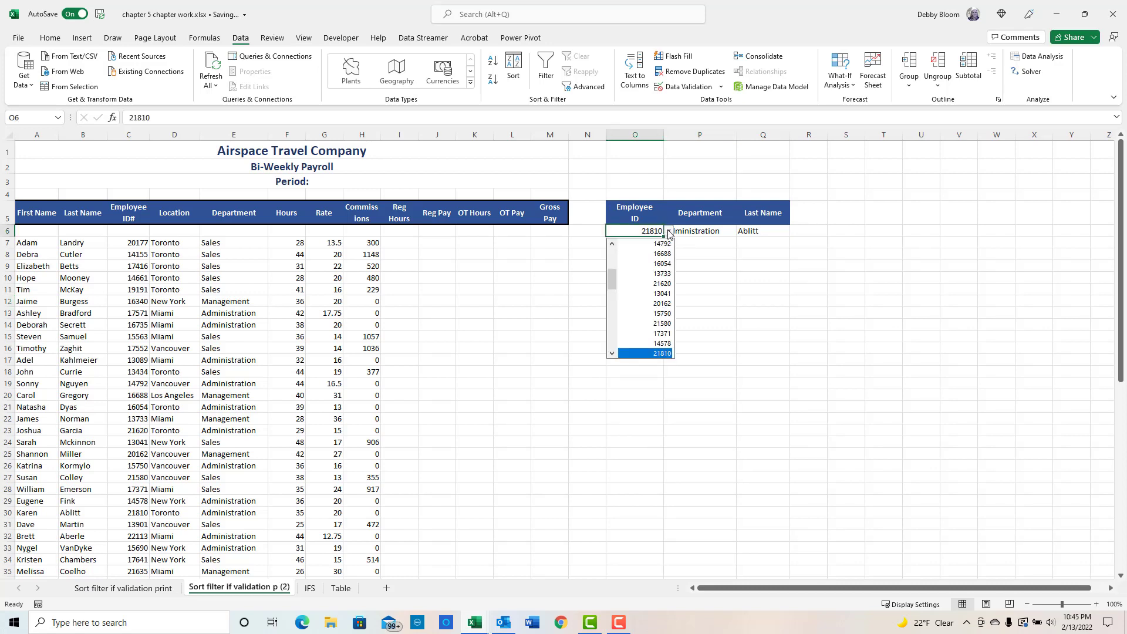
drag(612, 279, 611, 250)
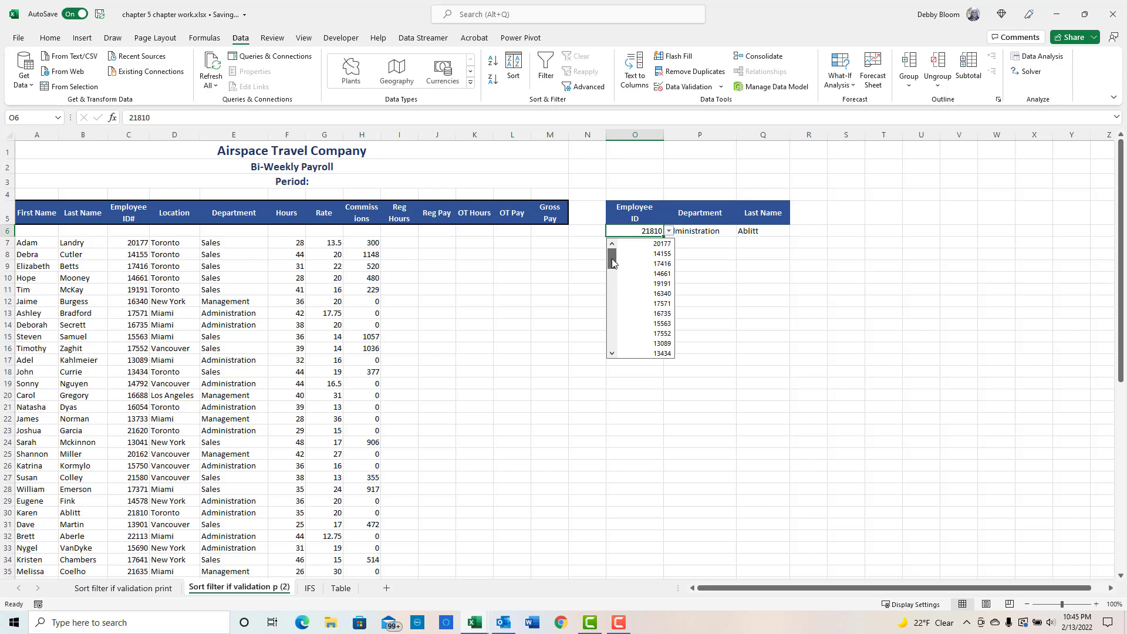
click(644, 252)
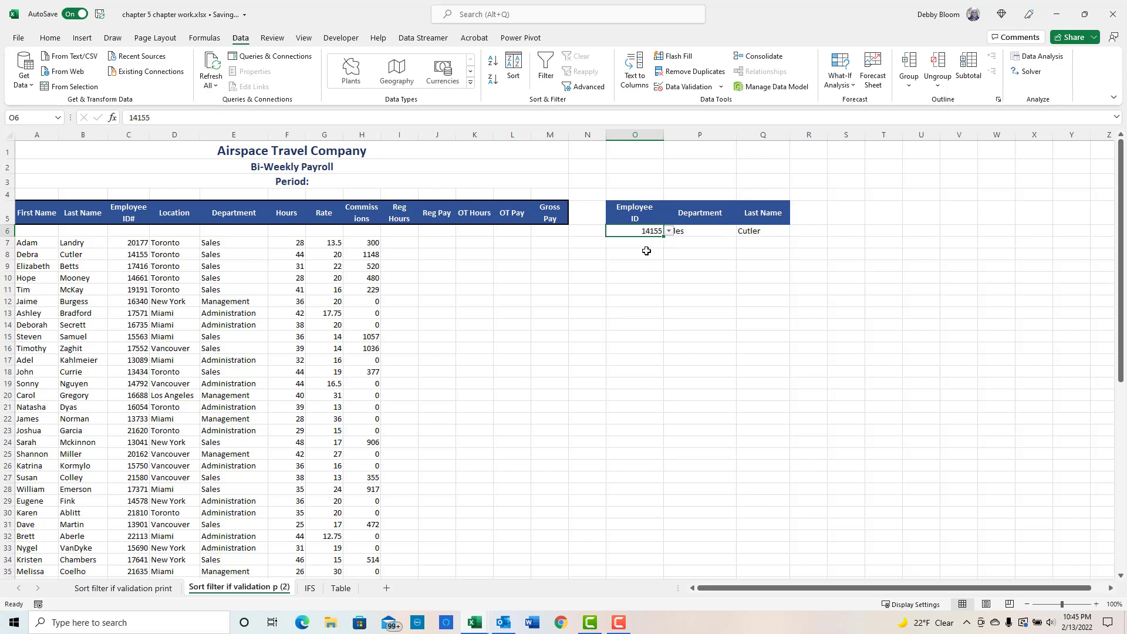
click(670, 232)
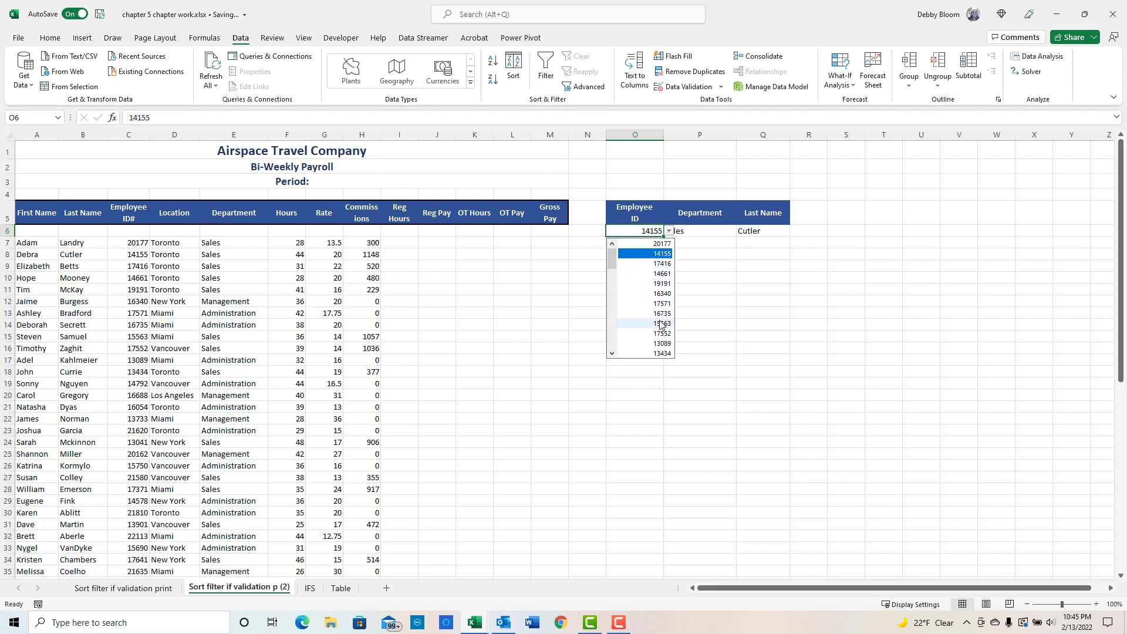
click(662, 323)
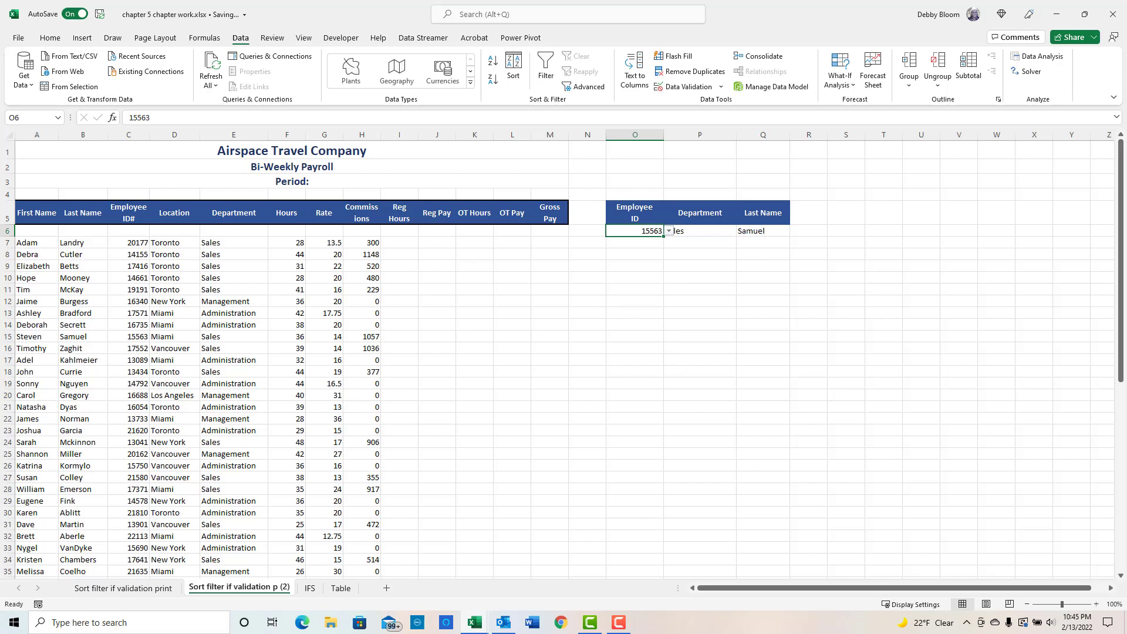
key(F10)
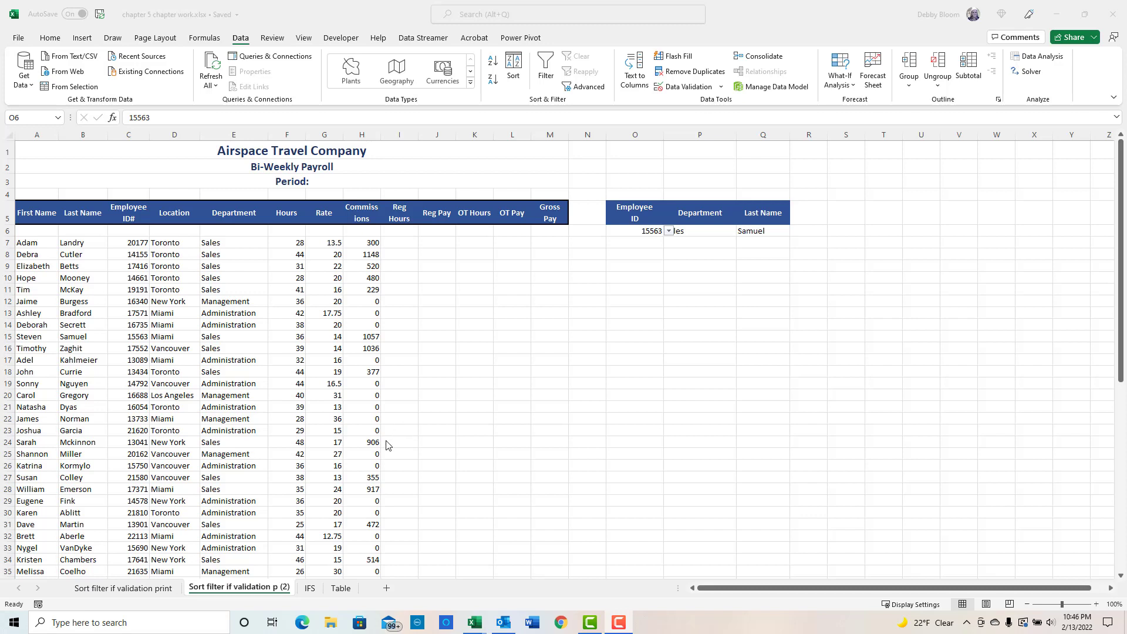
click(193, 392)
click(160, 368)
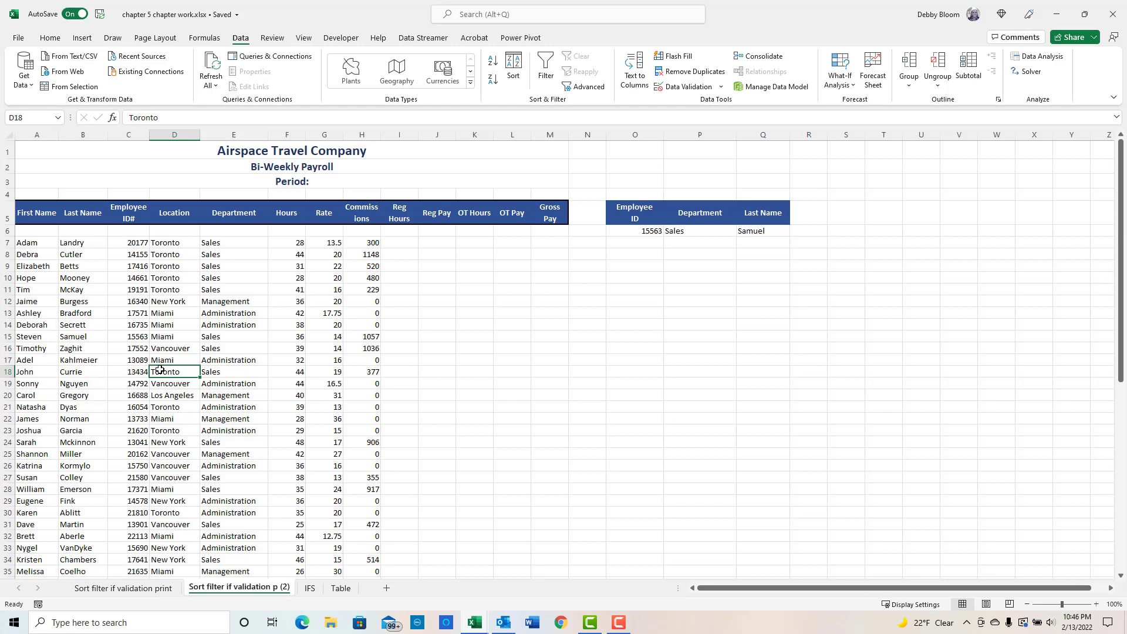
click(50, 38)
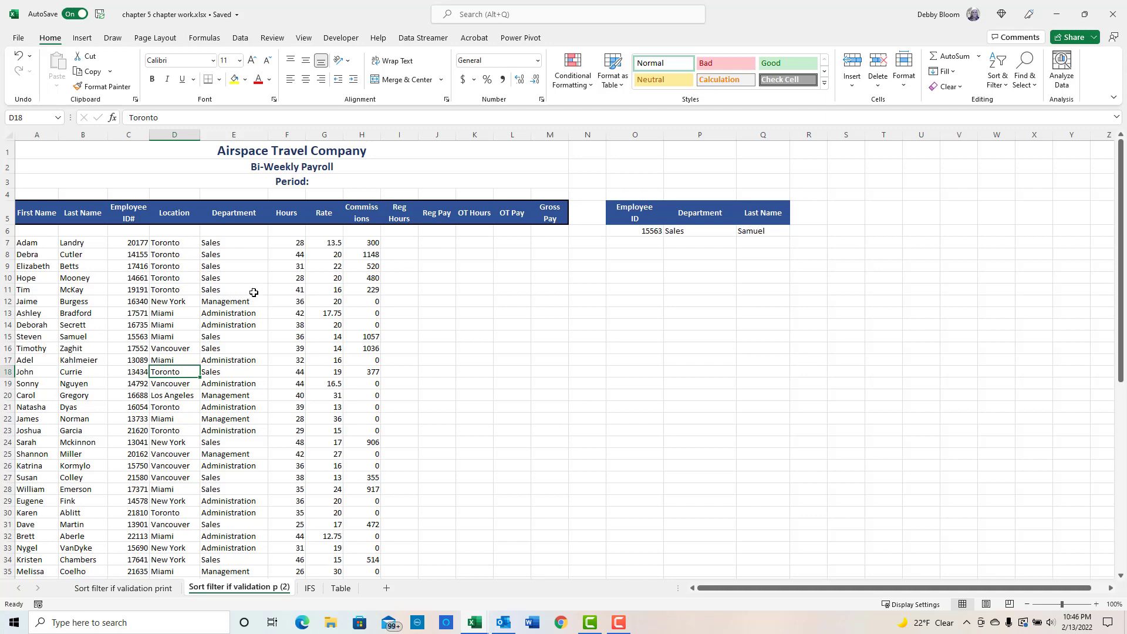
click(152, 38)
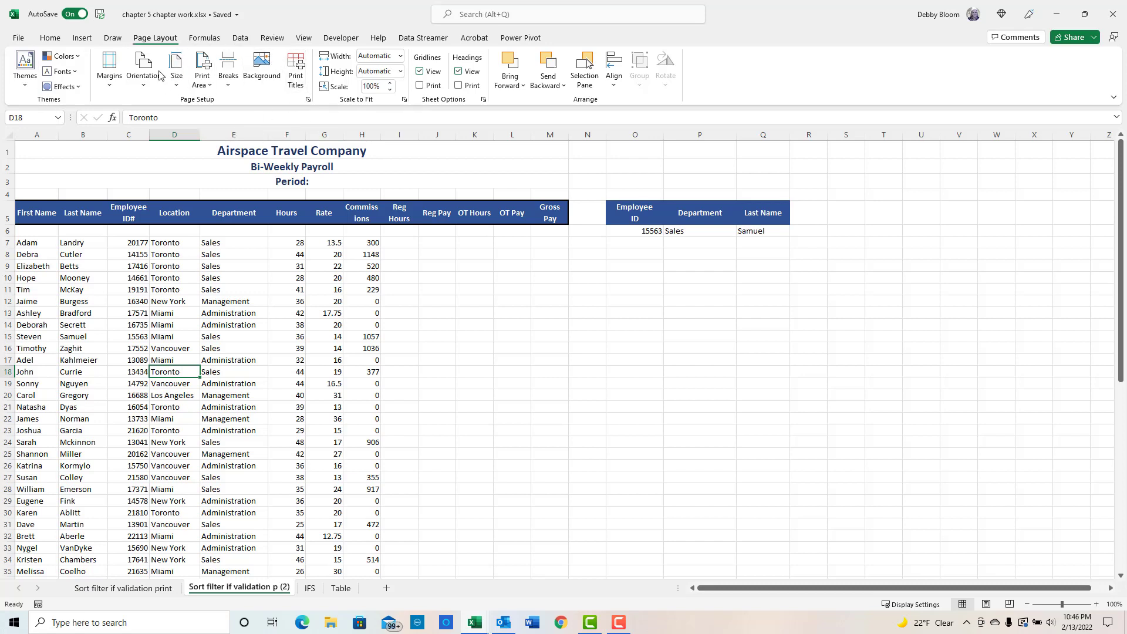
click(307, 101)
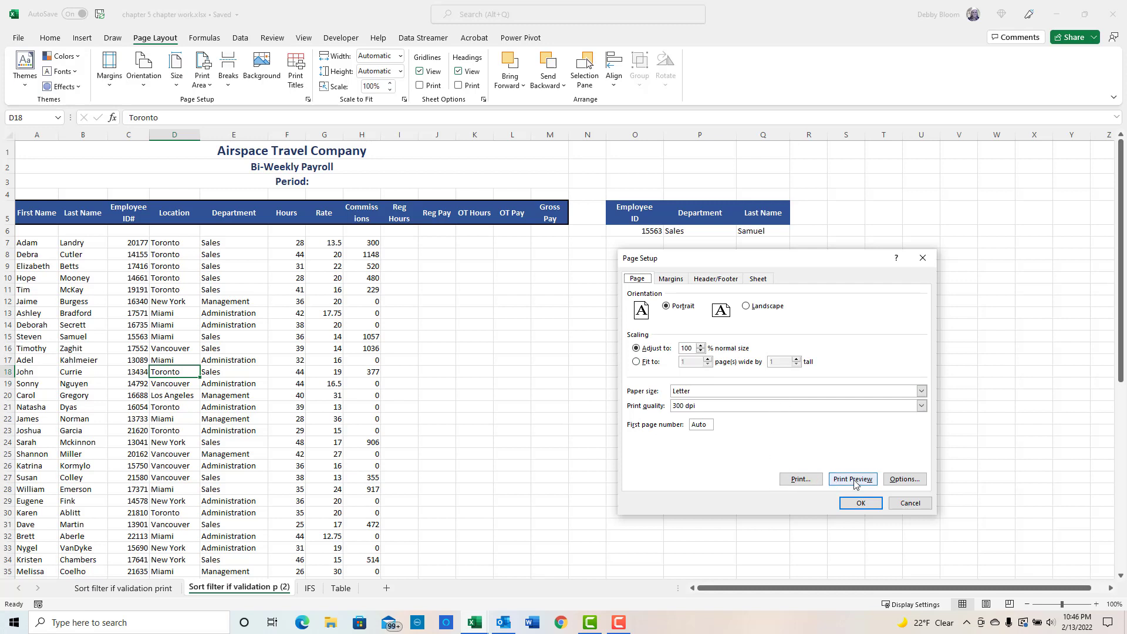
click(911, 504)
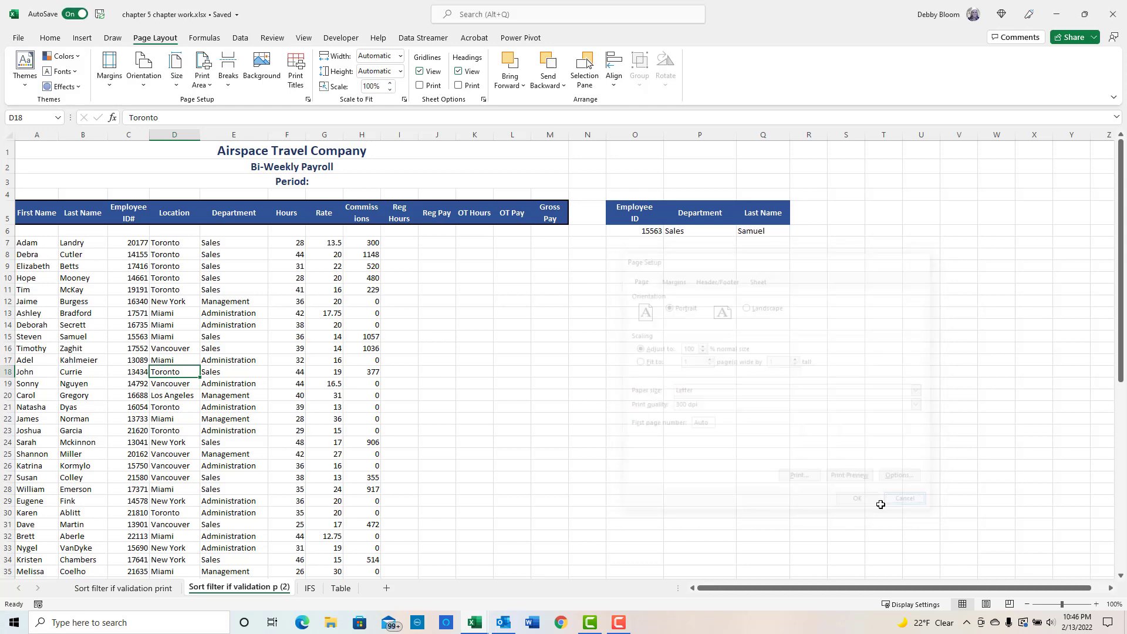
- Preview the worksheet's printout and examine where the page breaks fall on the sheet
click(17, 39)
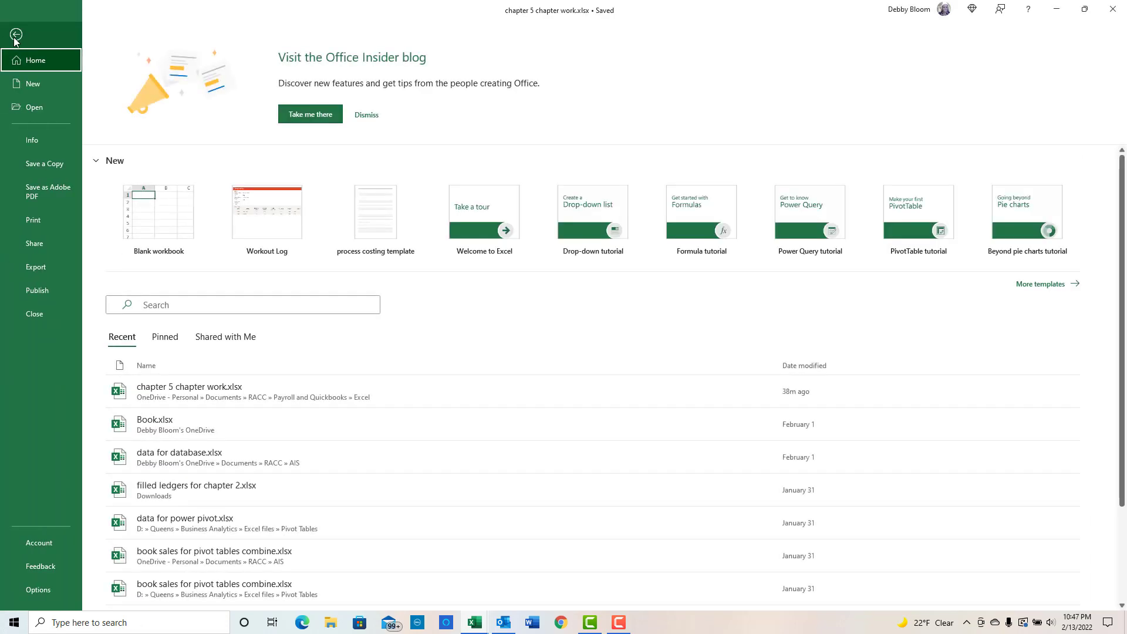
click(47, 220)
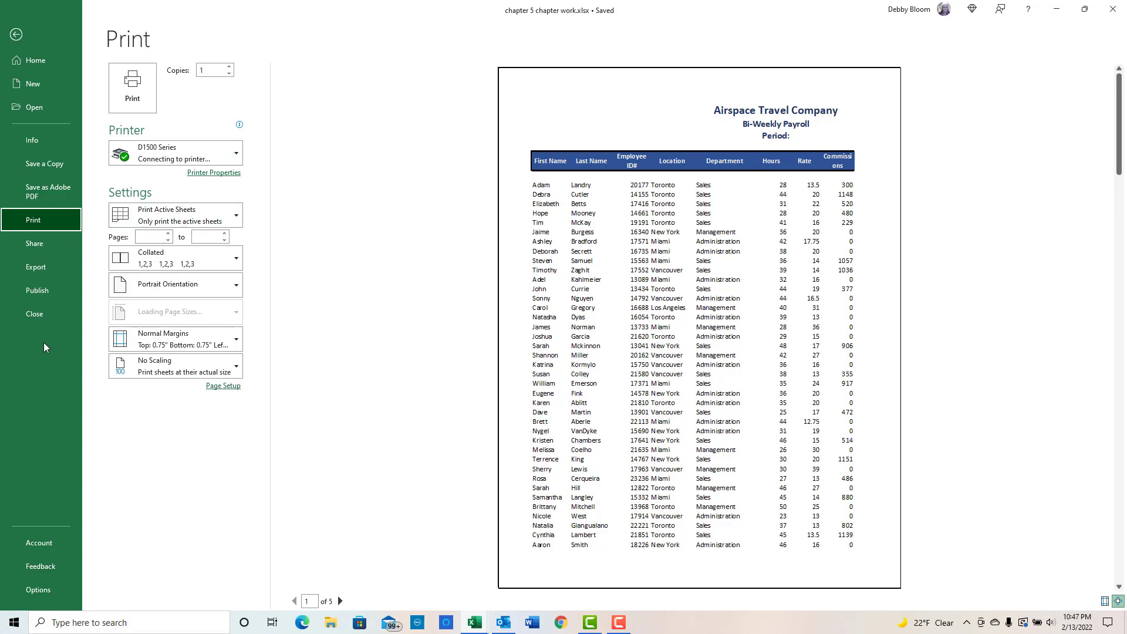
click(16, 35)
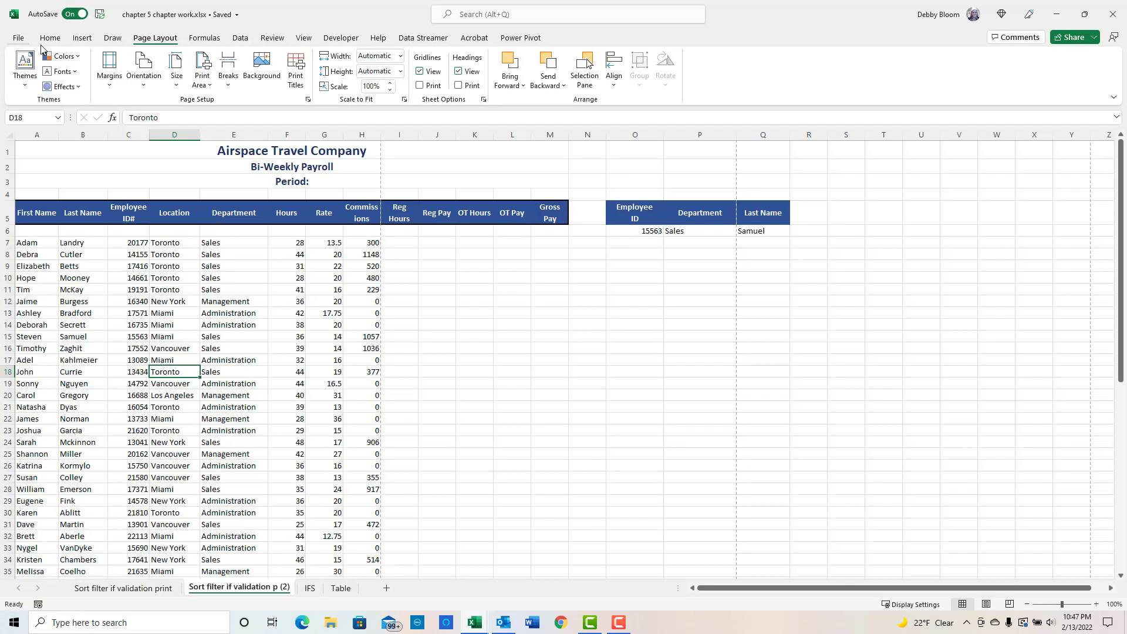
scroll(428, 343, down, 3)
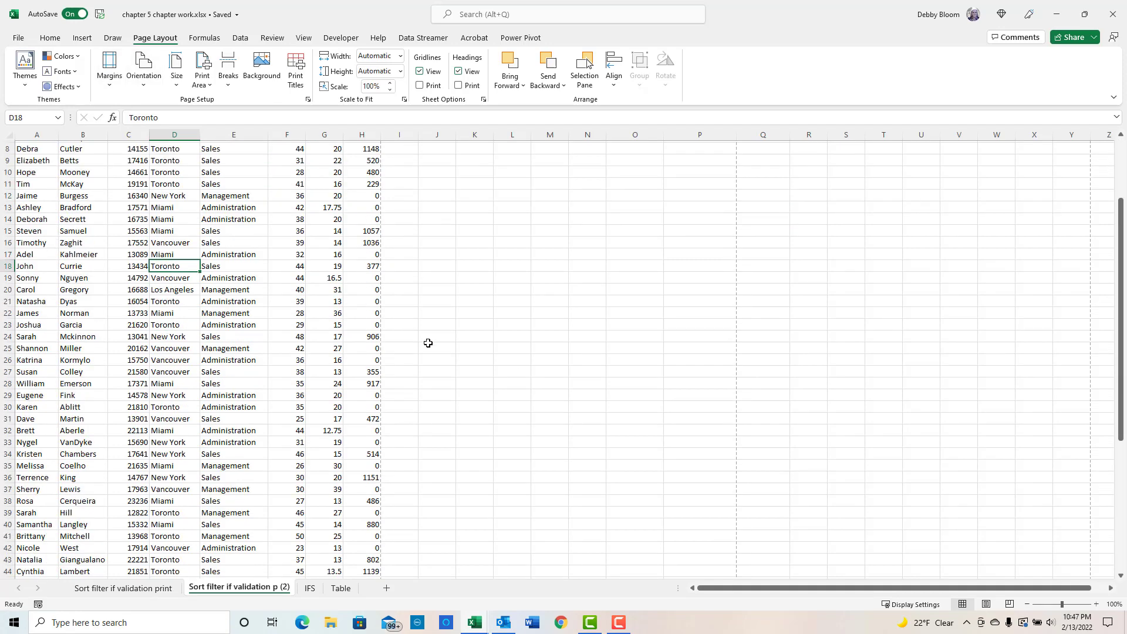
scroll(428, 342, down, 7)
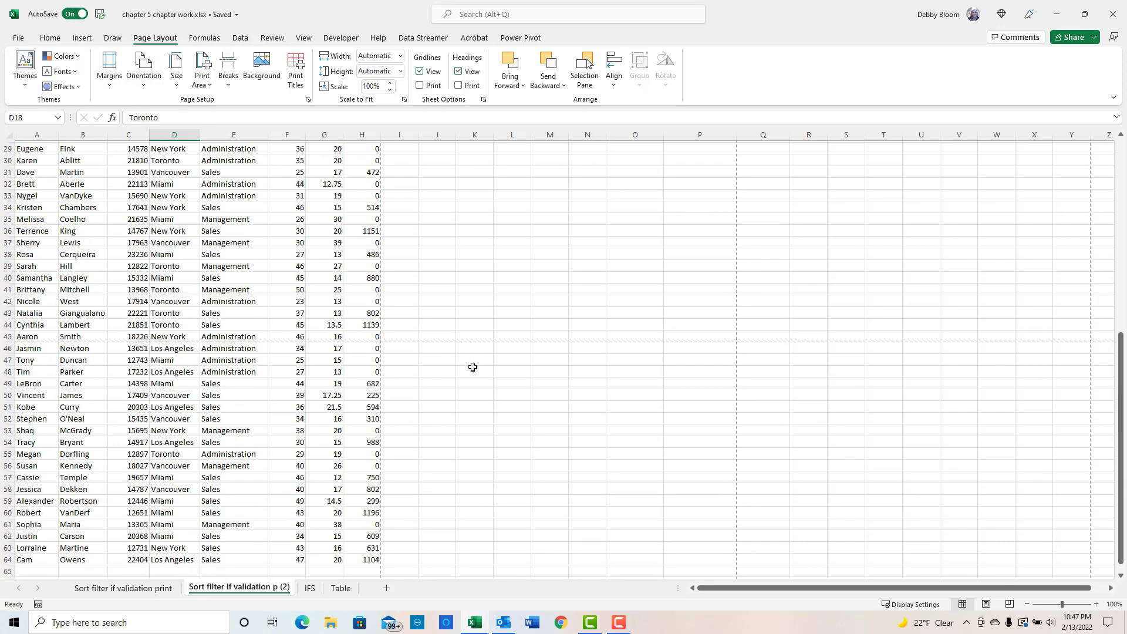
scroll(473, 367, up, 9)
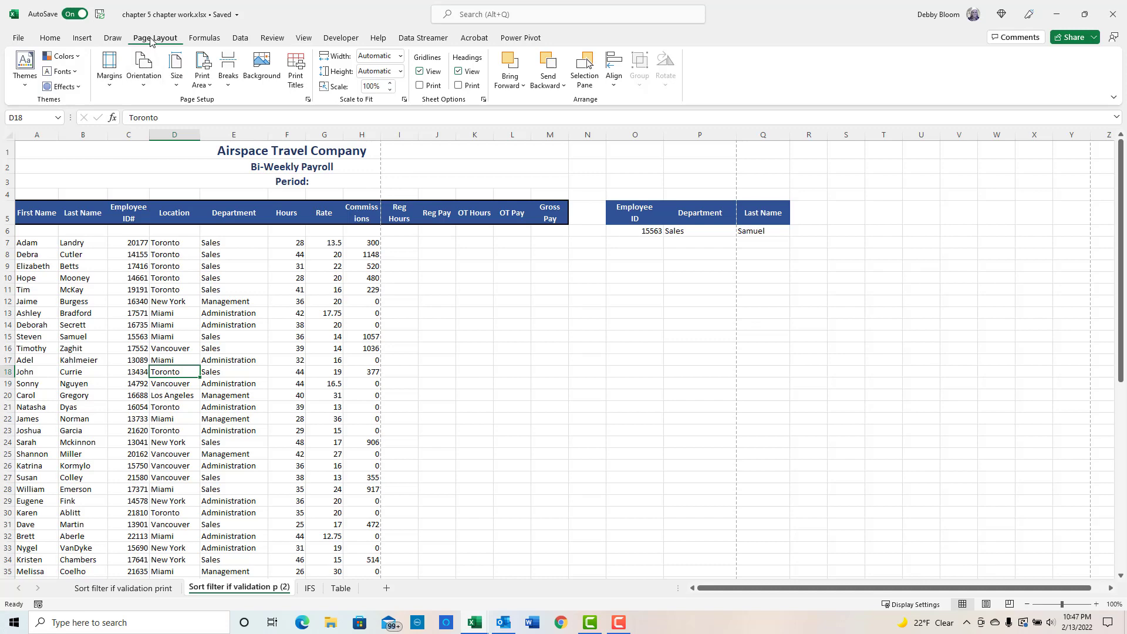
- Try landscape orientation and Fit to page scaling in the Page Setup dialog
click(306, 102)
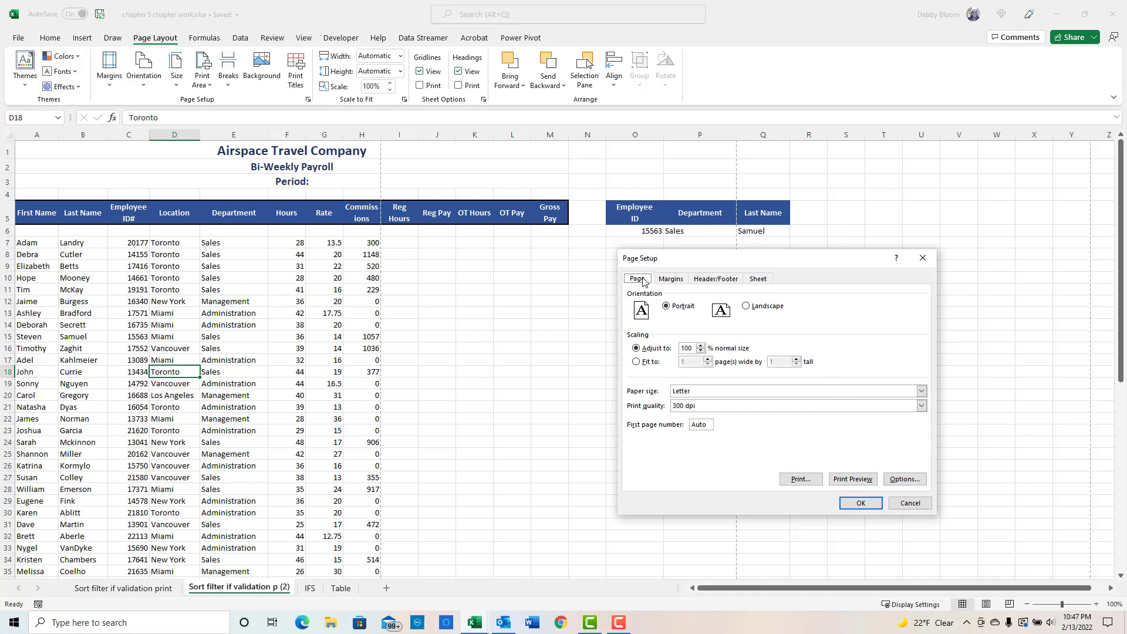
click(745, 306)
click(667, 307)
click(636, 363)
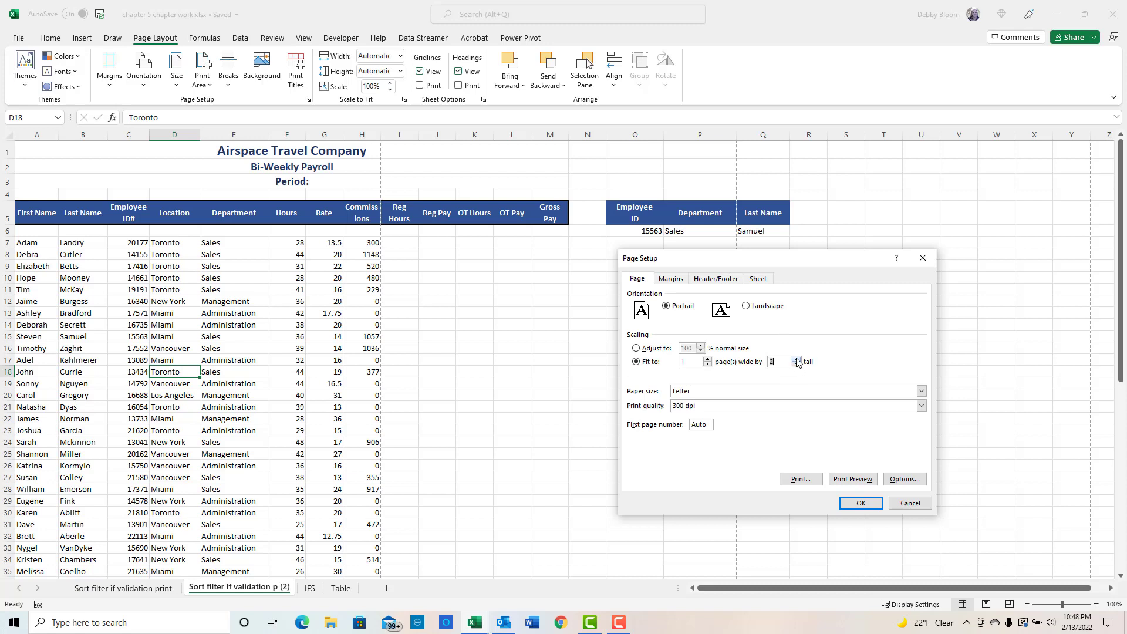
click(796, 364)
click(707, 358)
- Review the margins, header/footer and sheet print options, then cancel Page Setup
click(672, 281)
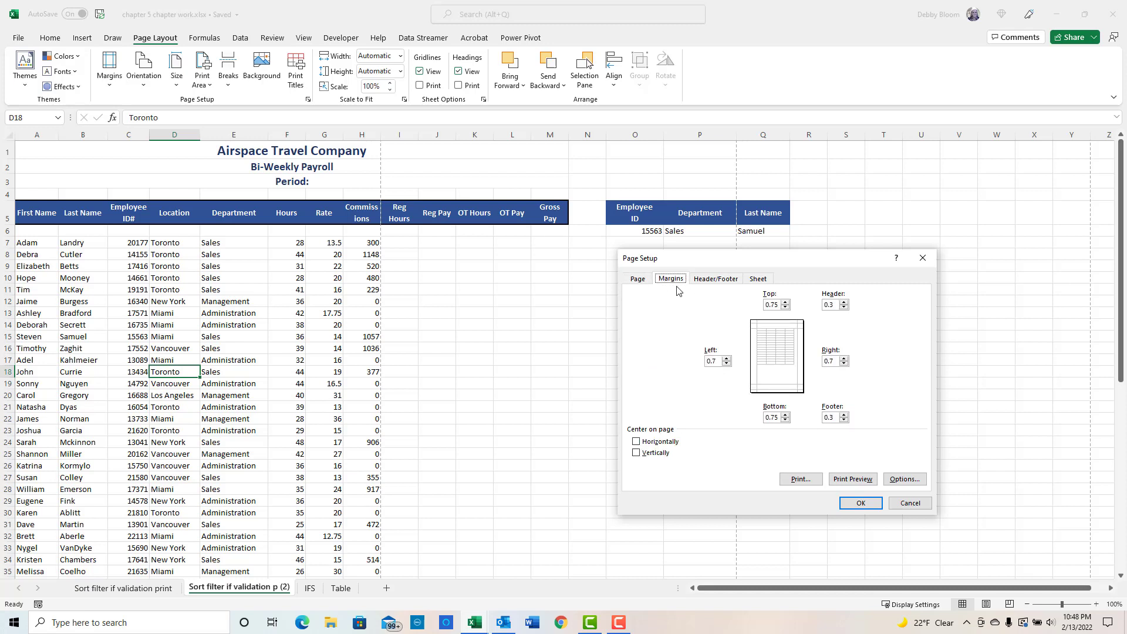
click(716, 280)
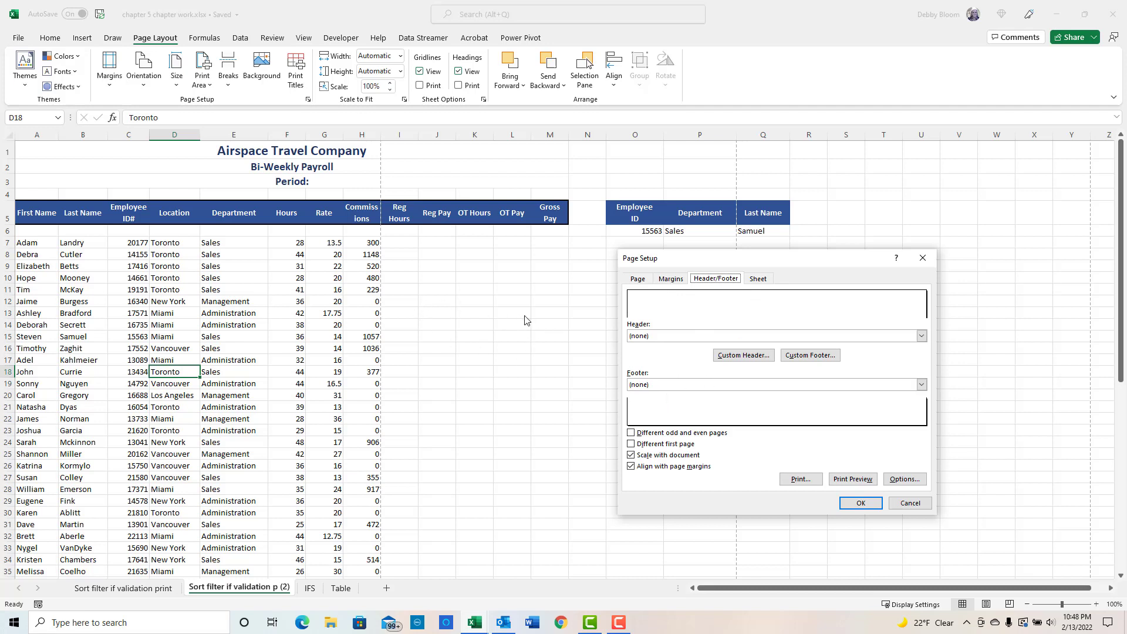
click(759, 280)
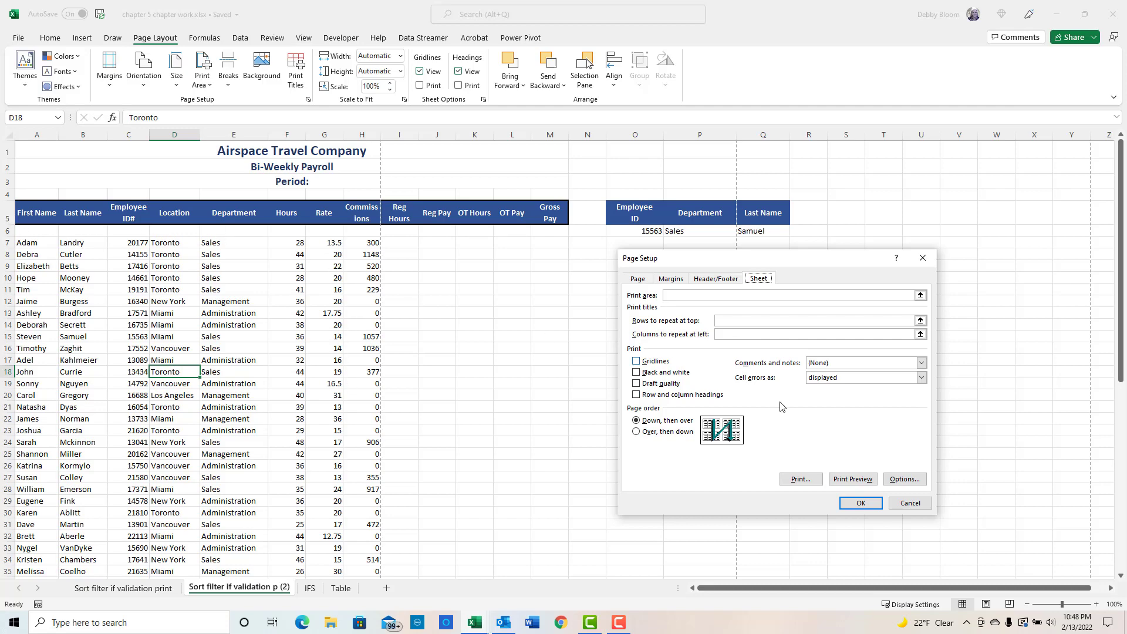
click(726, 325)
click(912, 504)
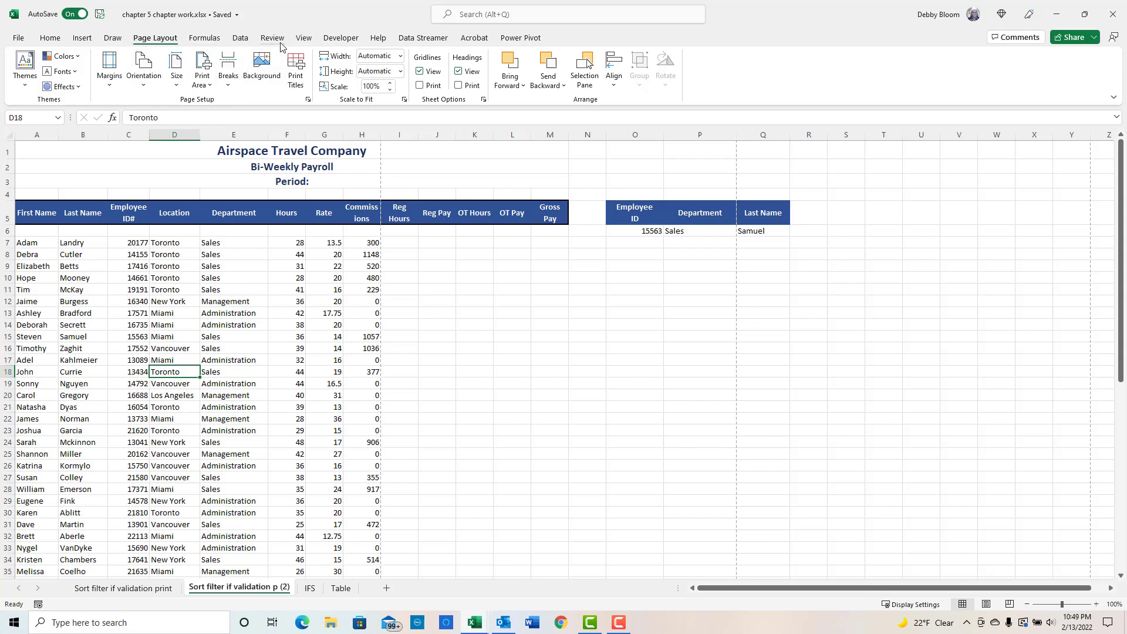
- Switch to Page Break Preview and move the page breaks to include columns through J and rows through 56
click(303, 39)
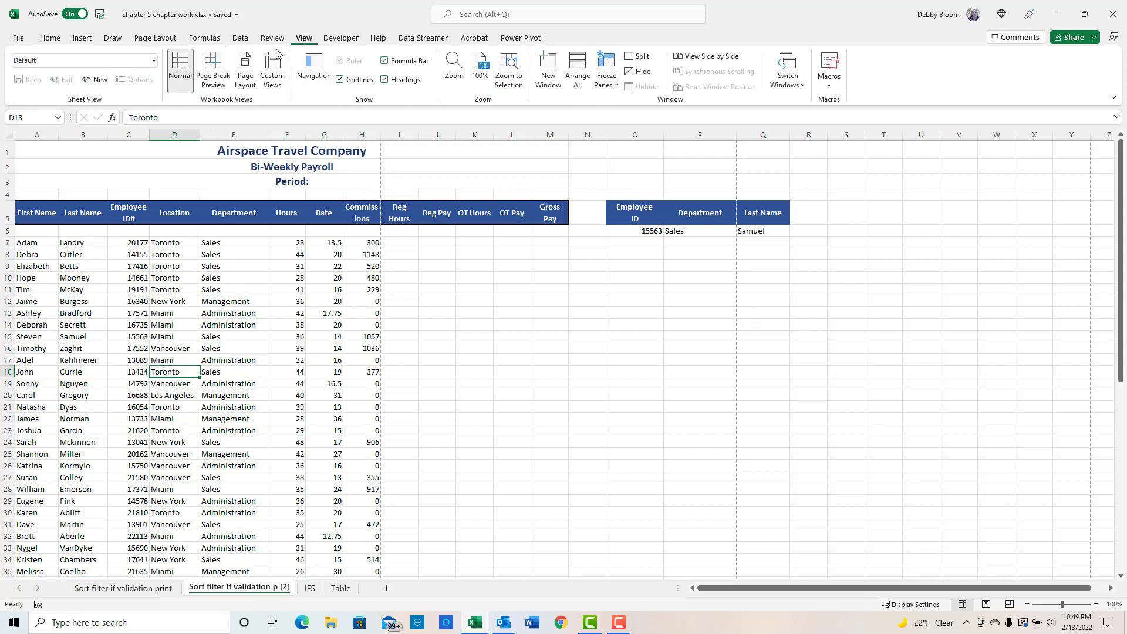
click(213, 72)
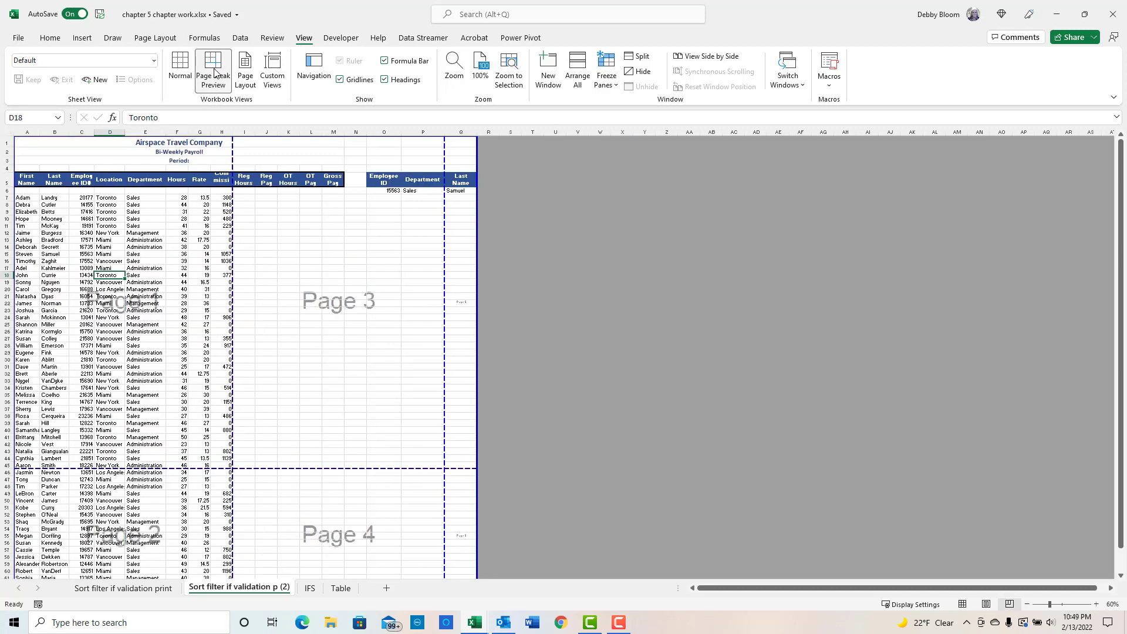
drag(229, 156, 278, 156)
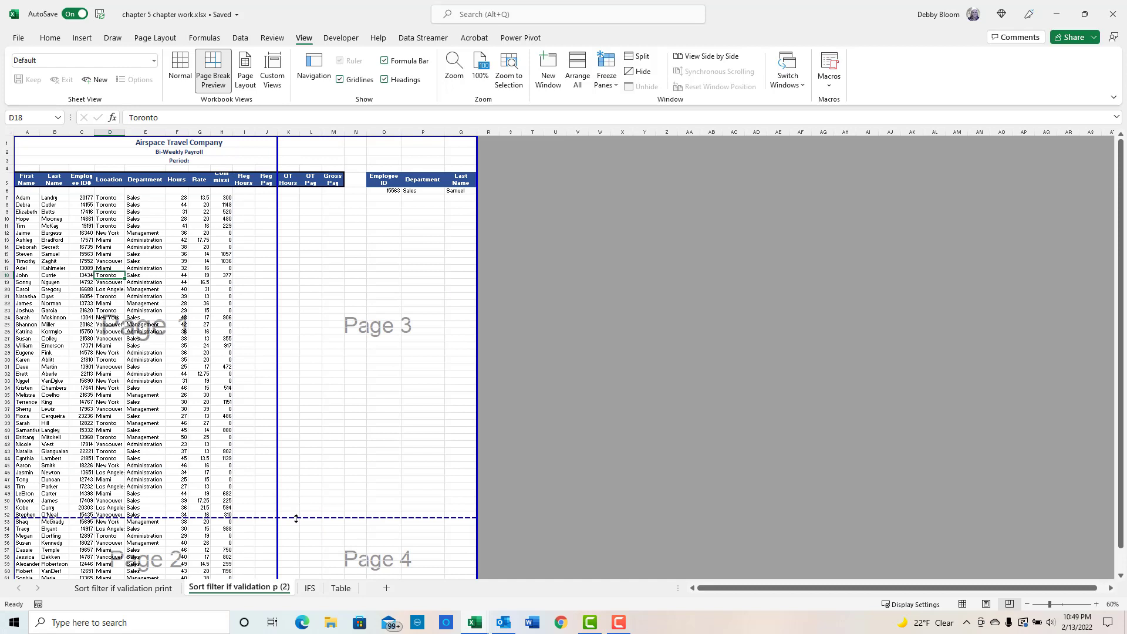
drag(303, 553, 304, 553)
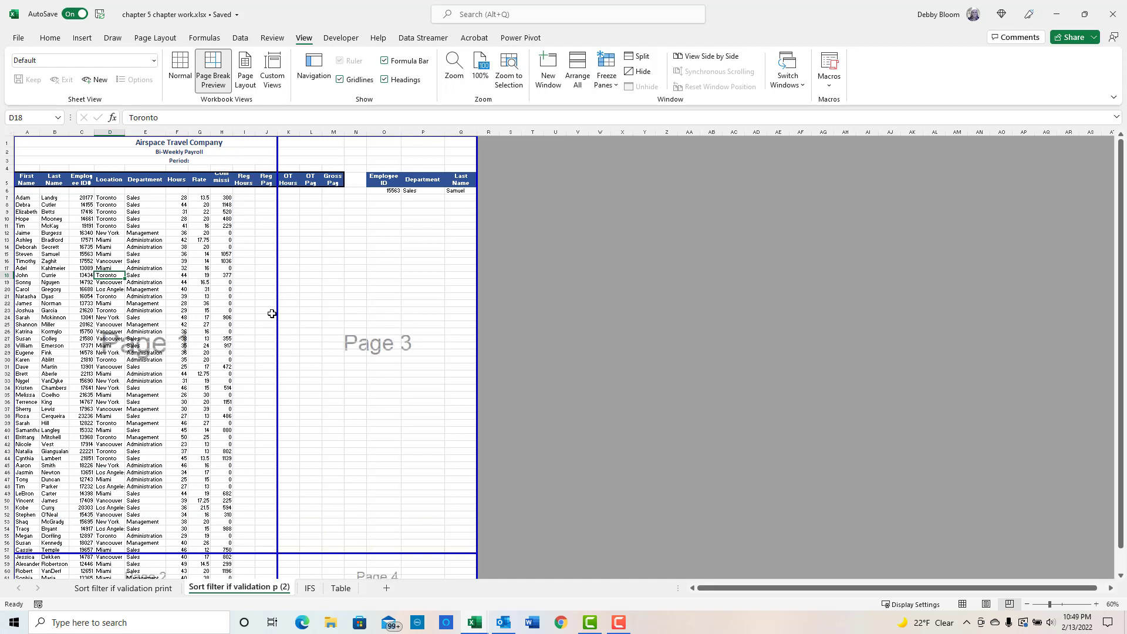
- Move the page breaks so the first page ends after row 23 and column H
drag(266, 553, 267, 511)
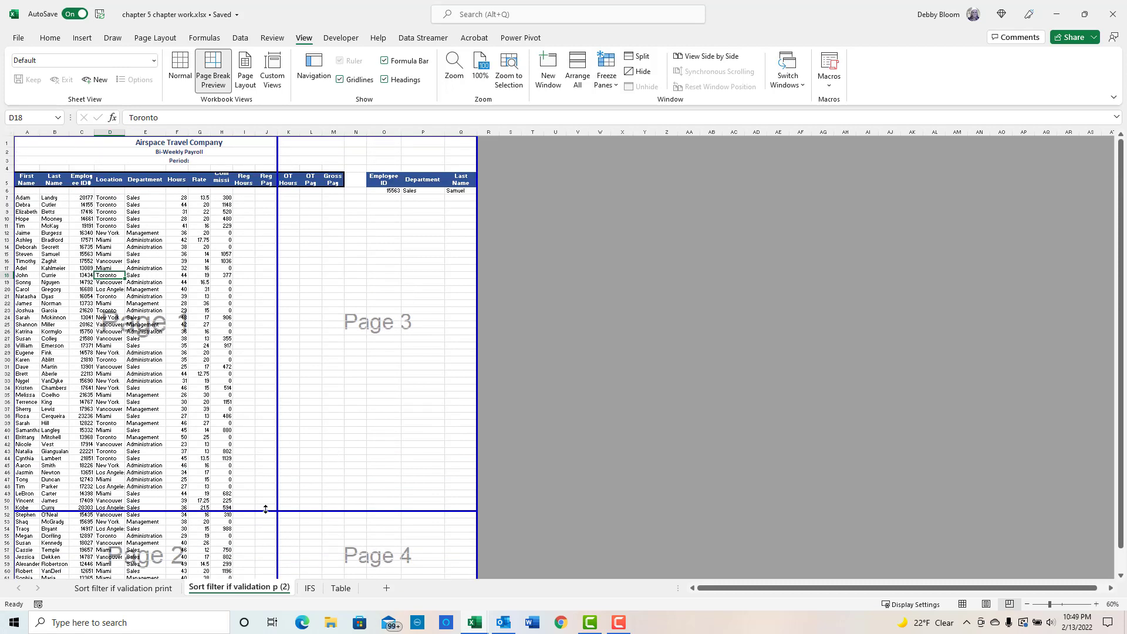
drag(265, 511, 252, 391)
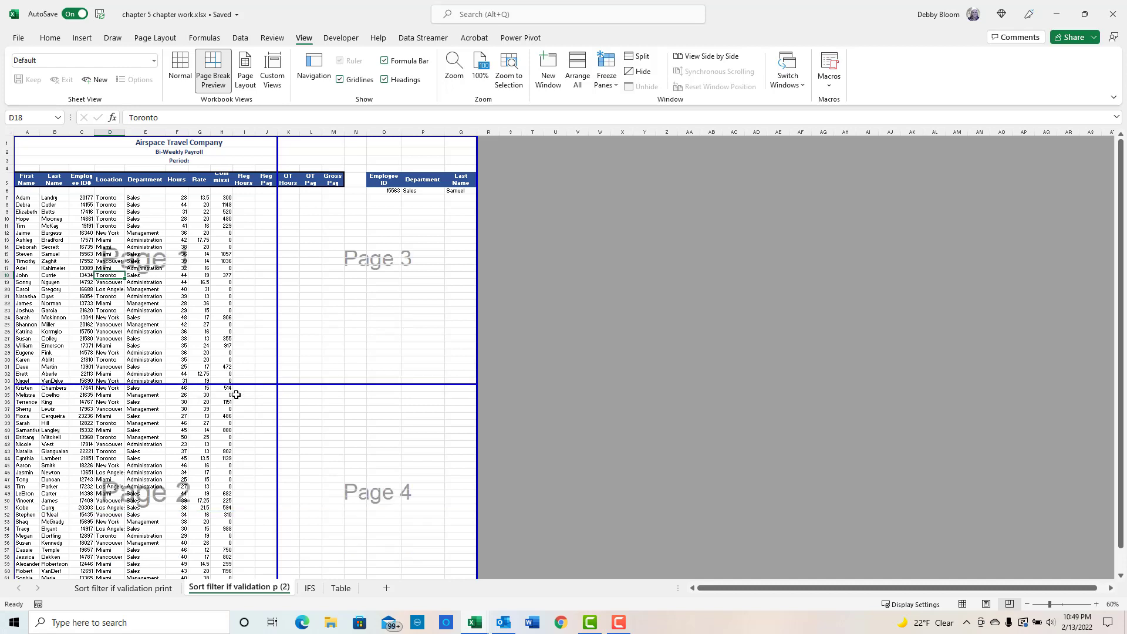
drag(278, 237, 232, 241)
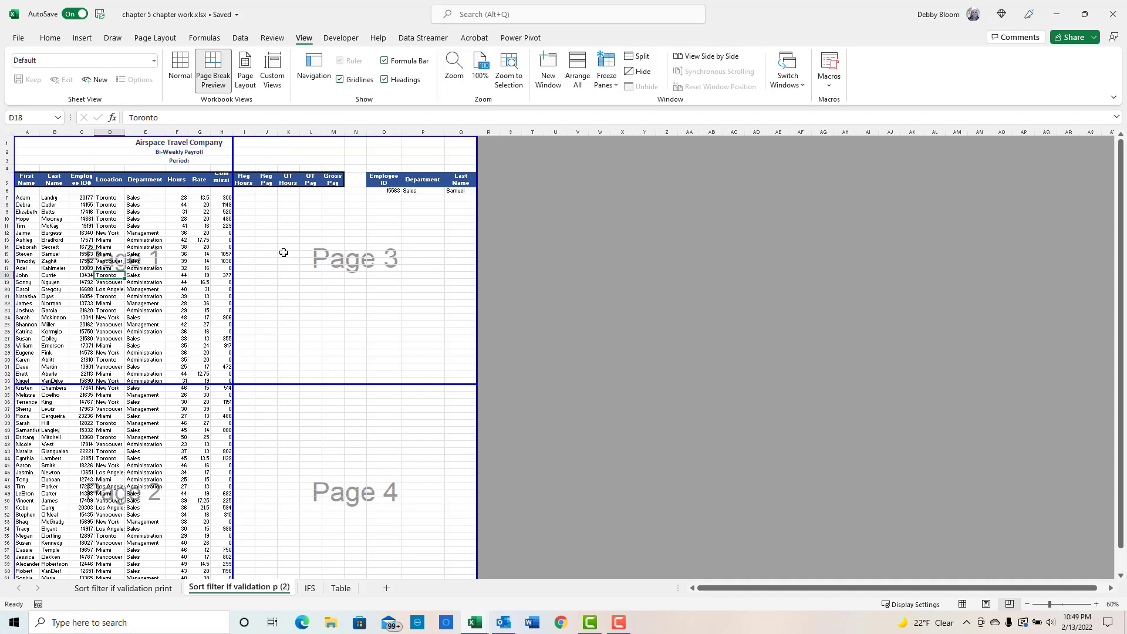
- On the Table sheet, convert the student test-score data into an Excel table with headers
click(341, 588)
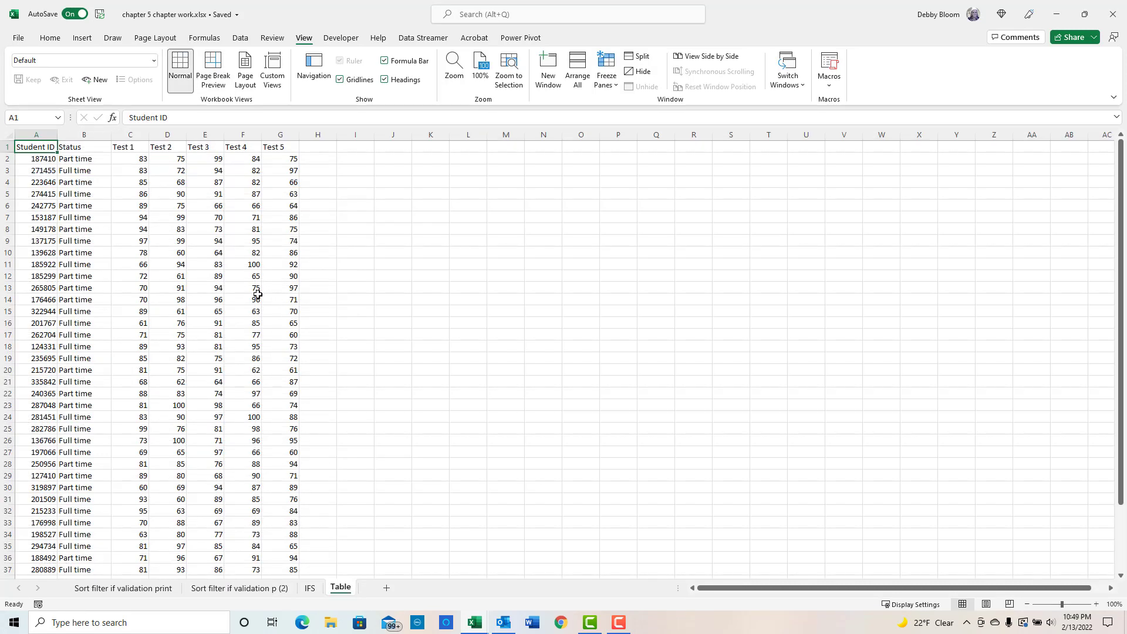
click(160, 250)
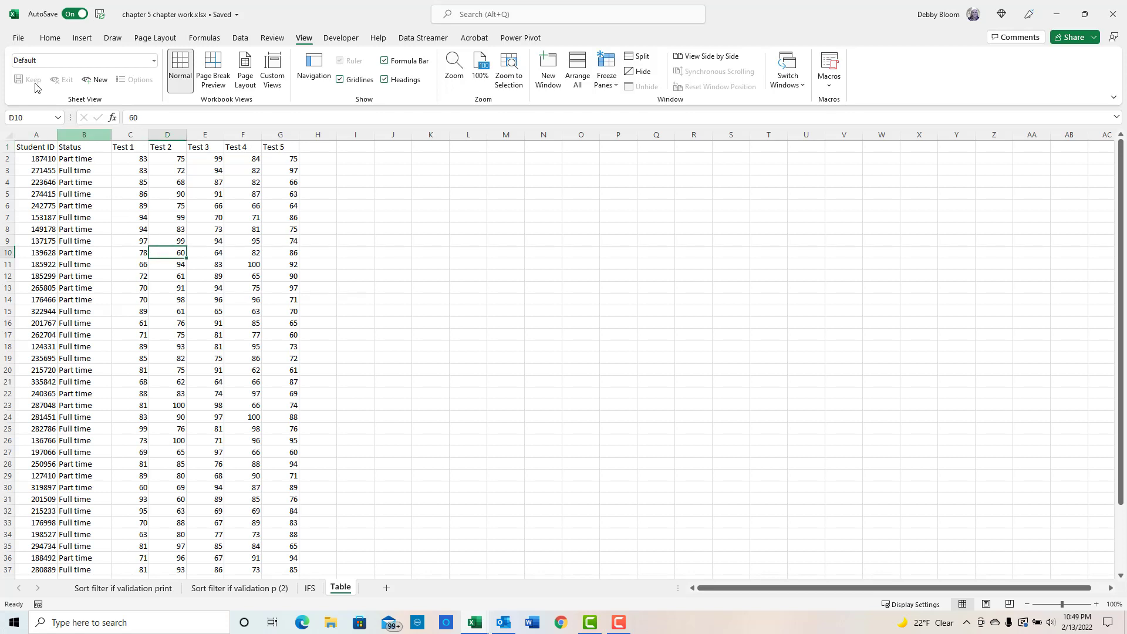
key(F10)
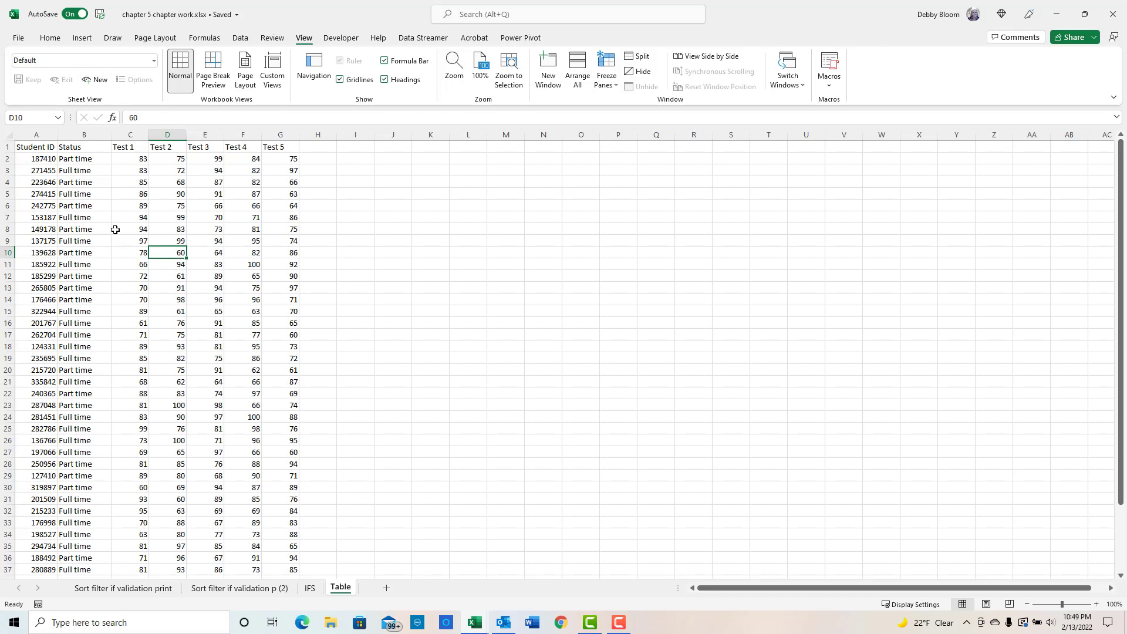
click(193, 216)
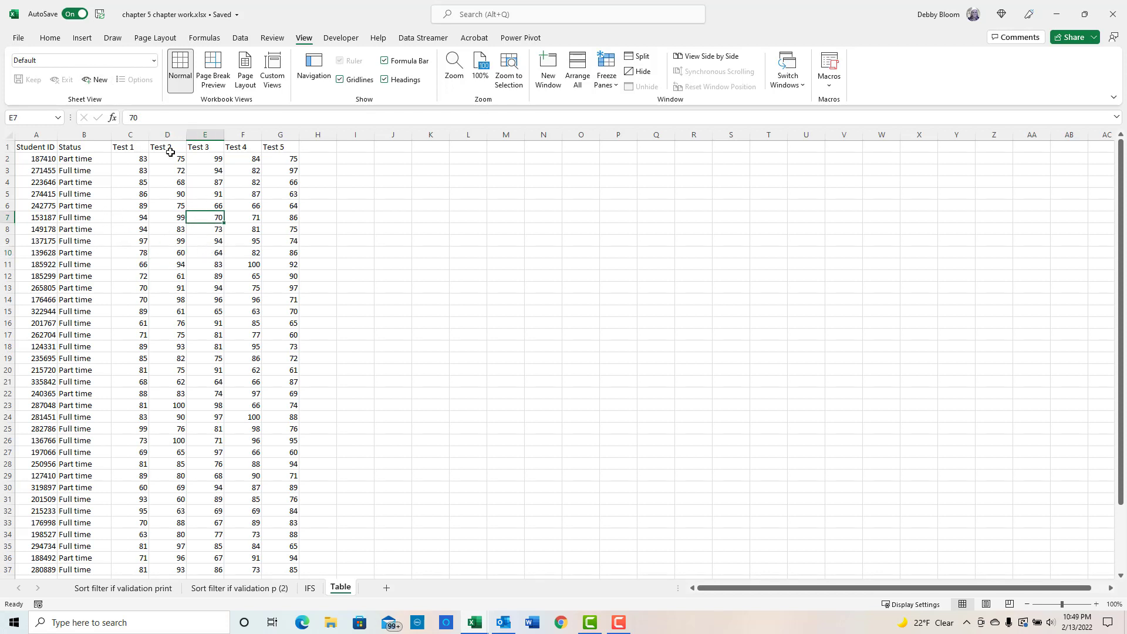
click(82, 38)
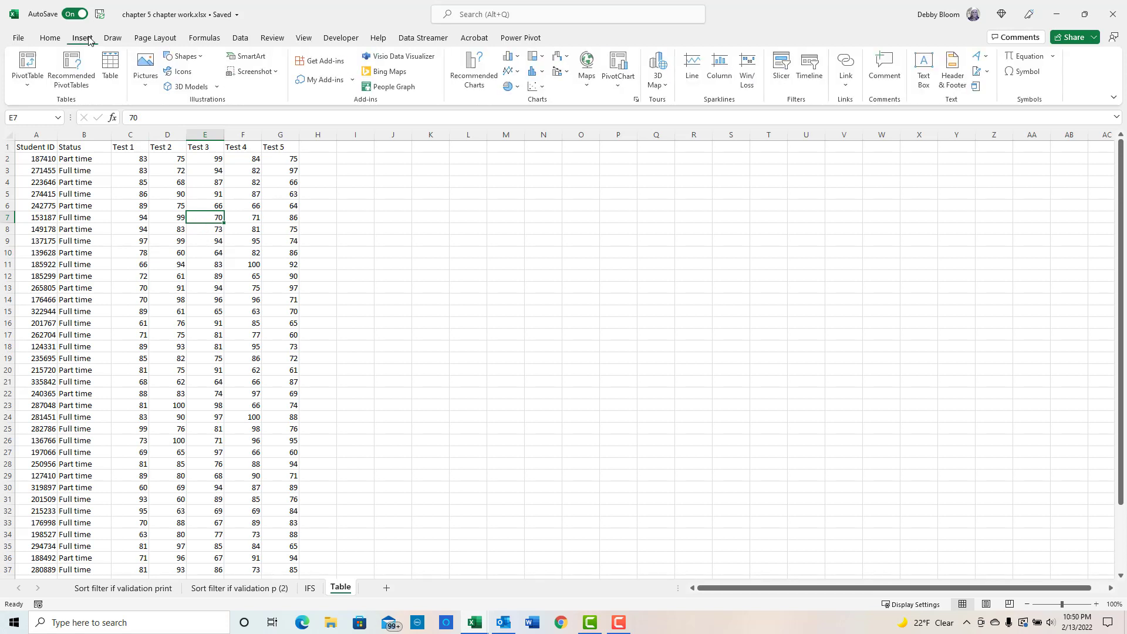
click(107, 69)
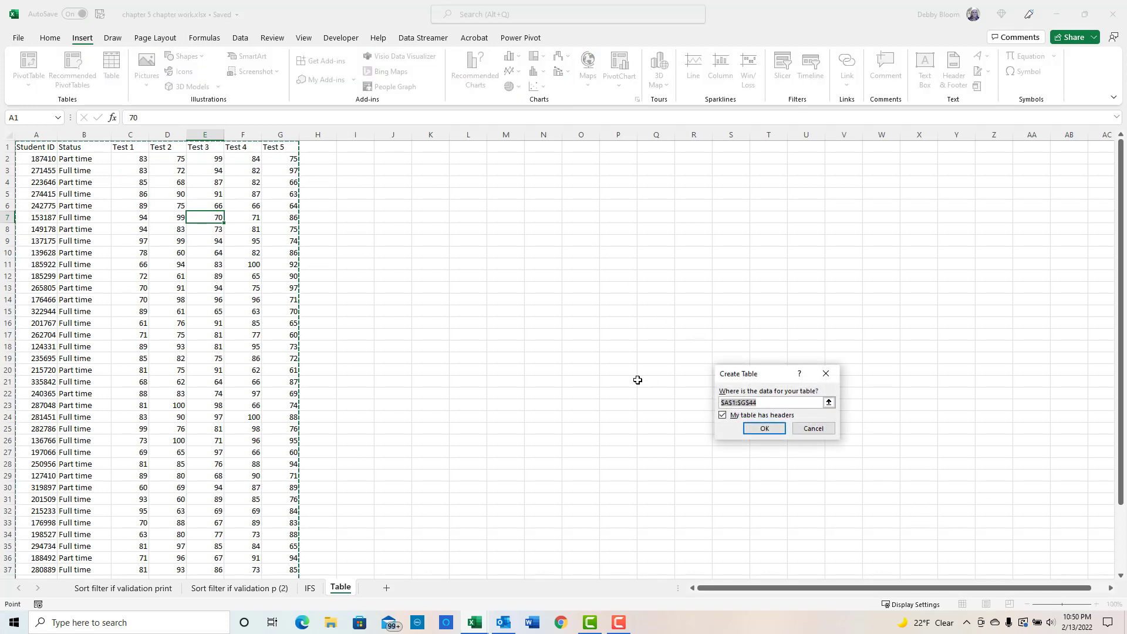
click(769, 429)
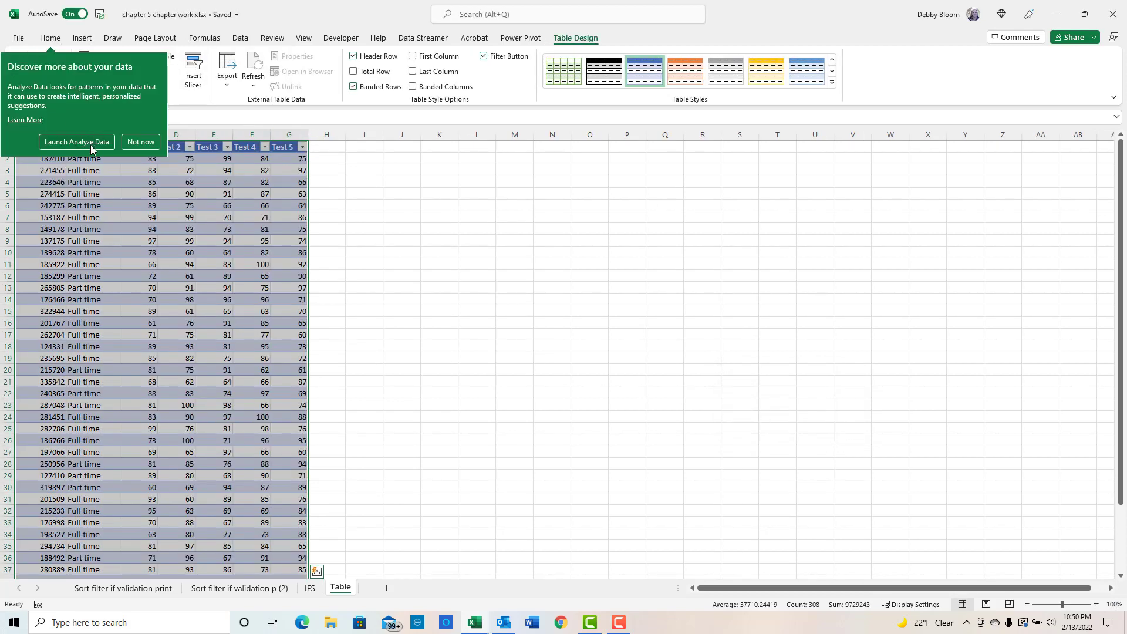
click(133, 142)
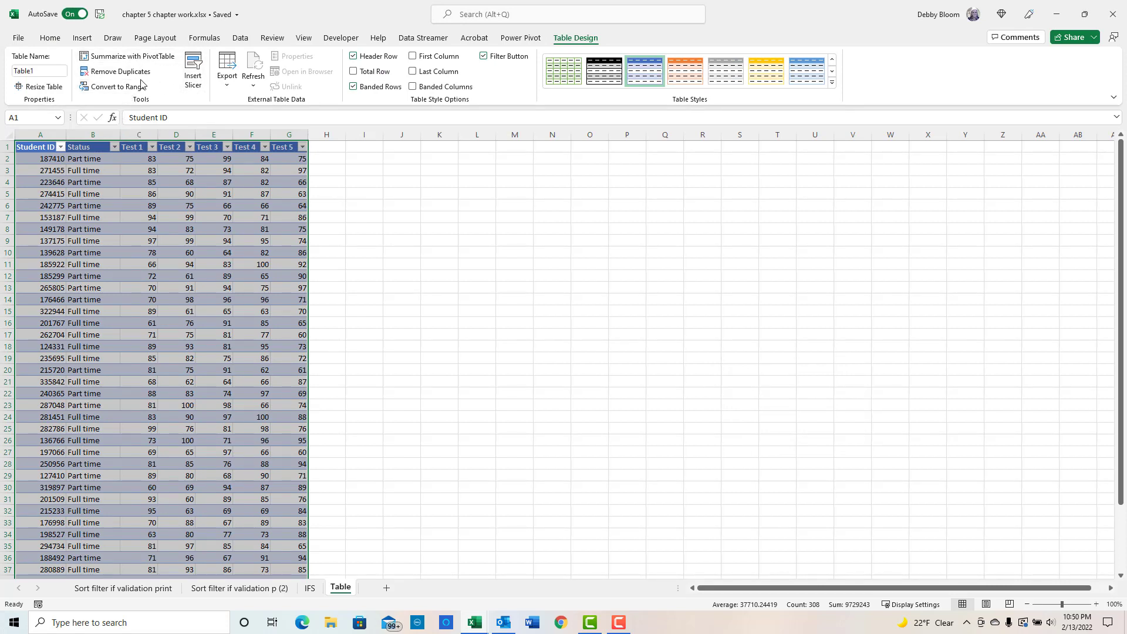
- Turn on the table's Total Row
click(354, 71)
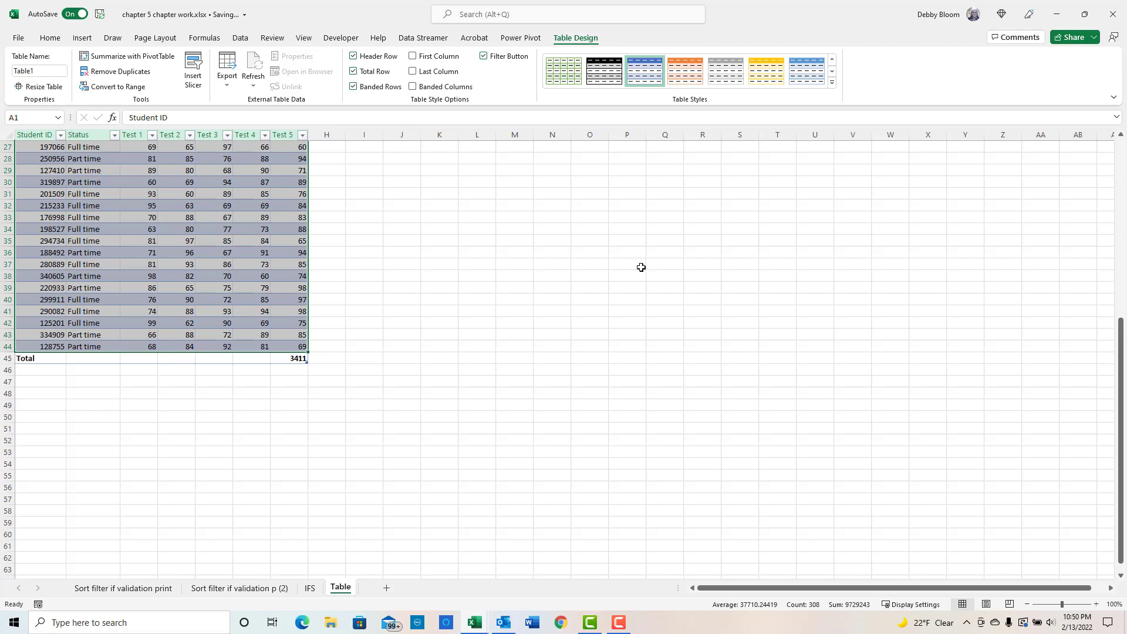
drag(1120, 437, 1057, 142)
- Add a new table column headed Average in H1
click(324, 158)
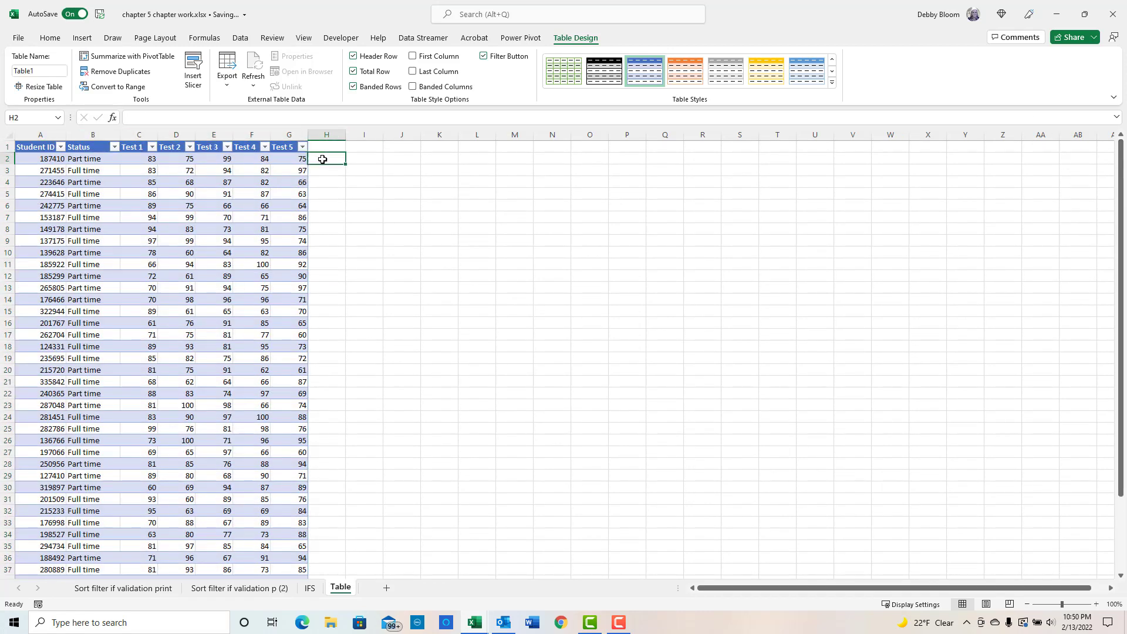
click(324, 145)
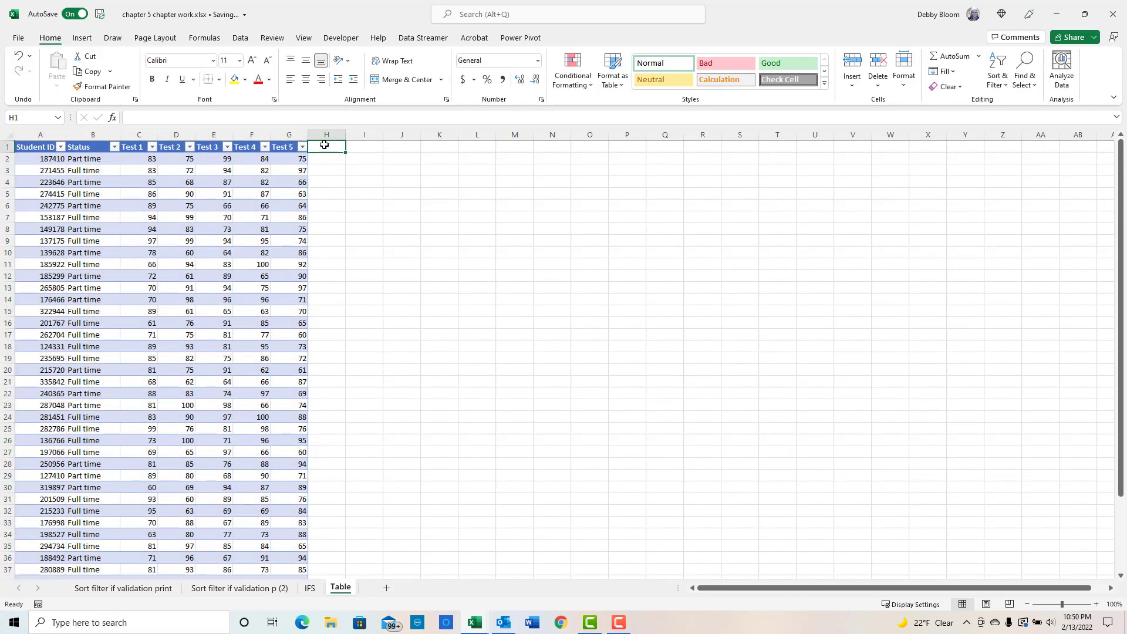
text(Average)
key(Return)
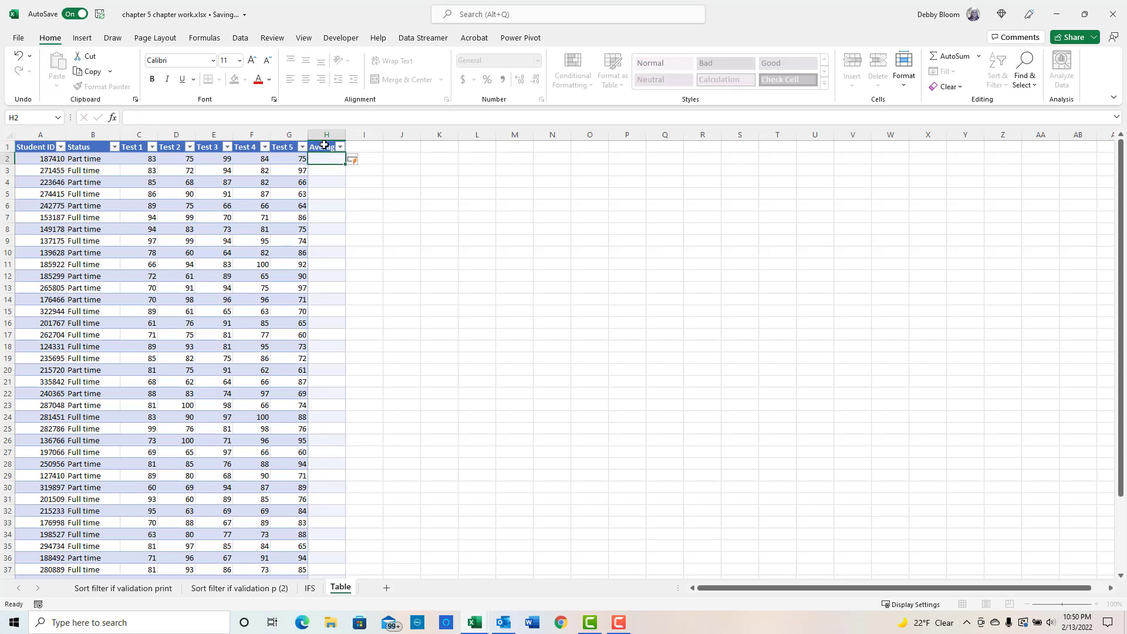
- Enter an AVERAGE formula in H2 averaging Test 1 through Test 5 for each student row
text(=)
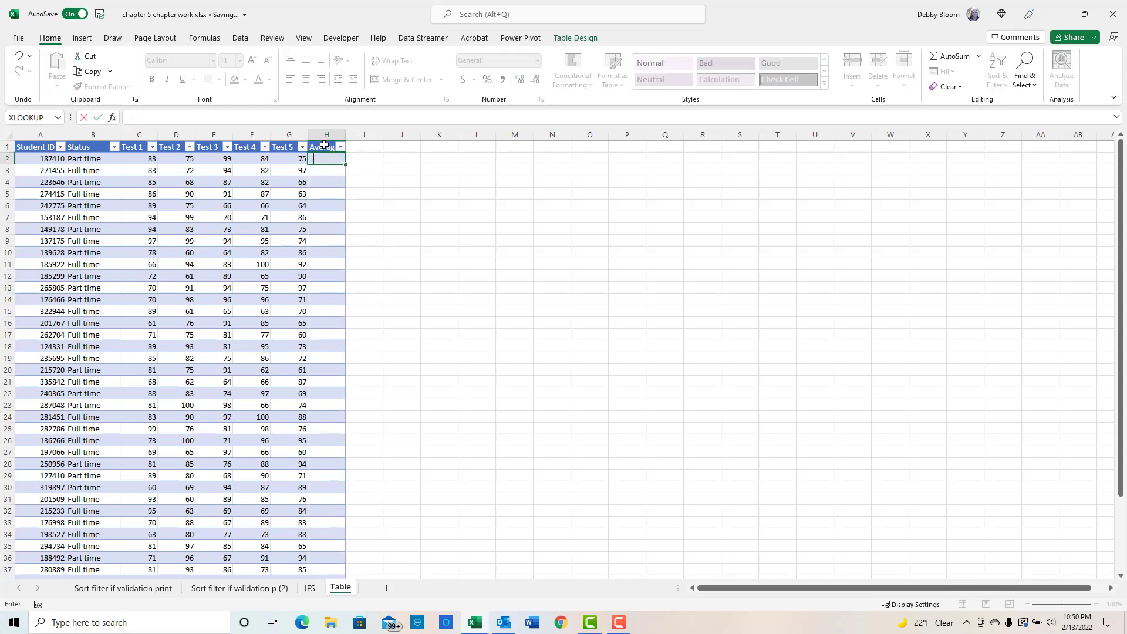
text(average)
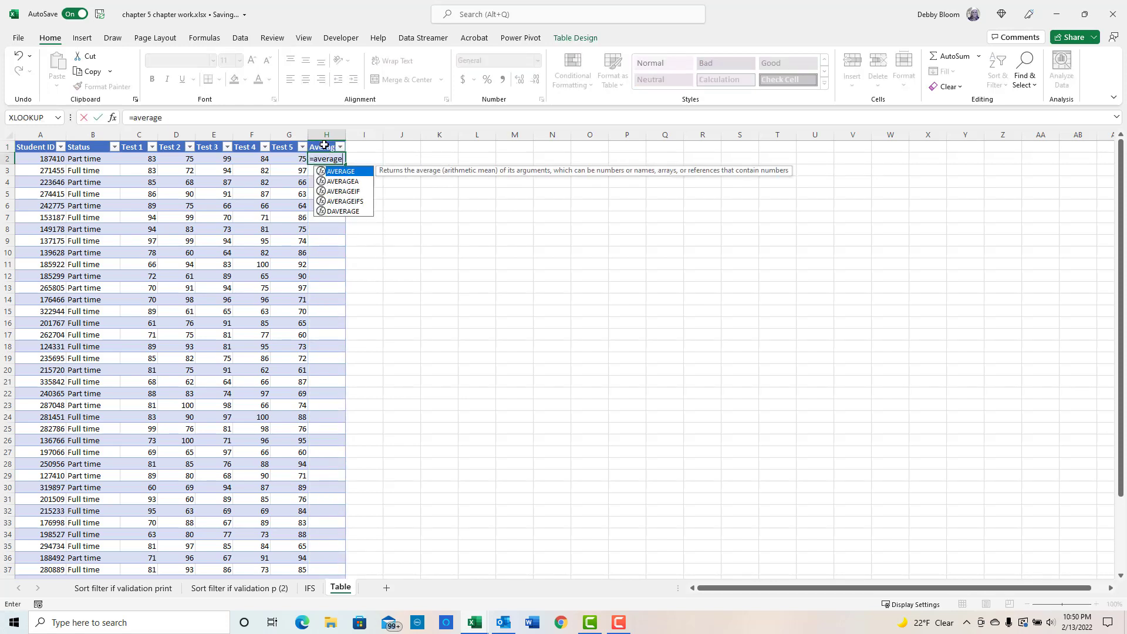
text(()
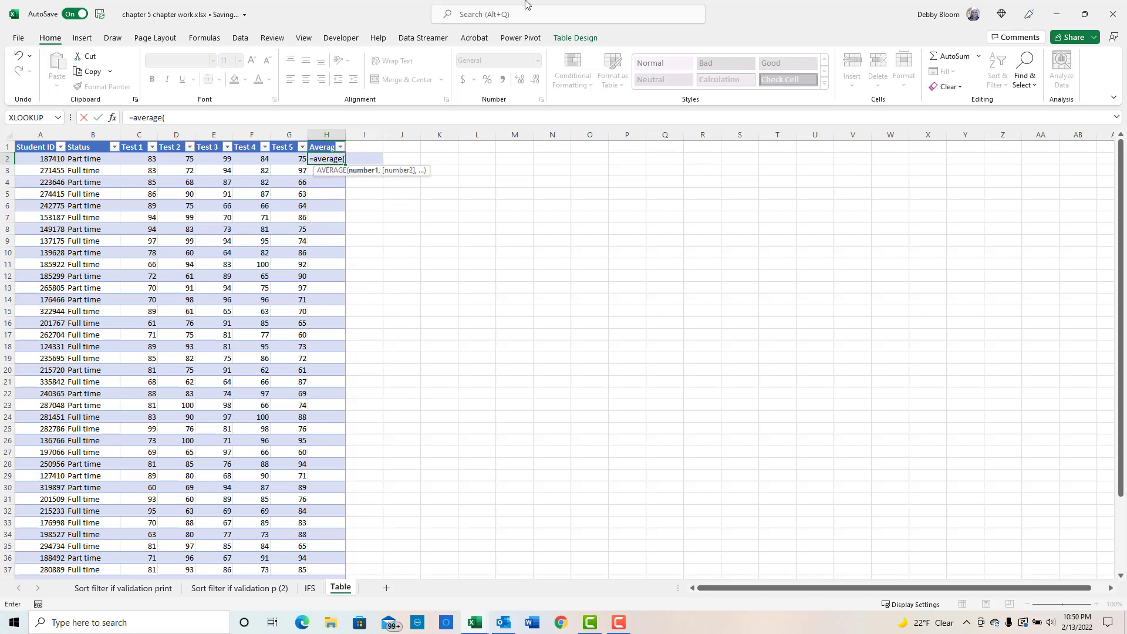
drag(146, 160, 275, 159)
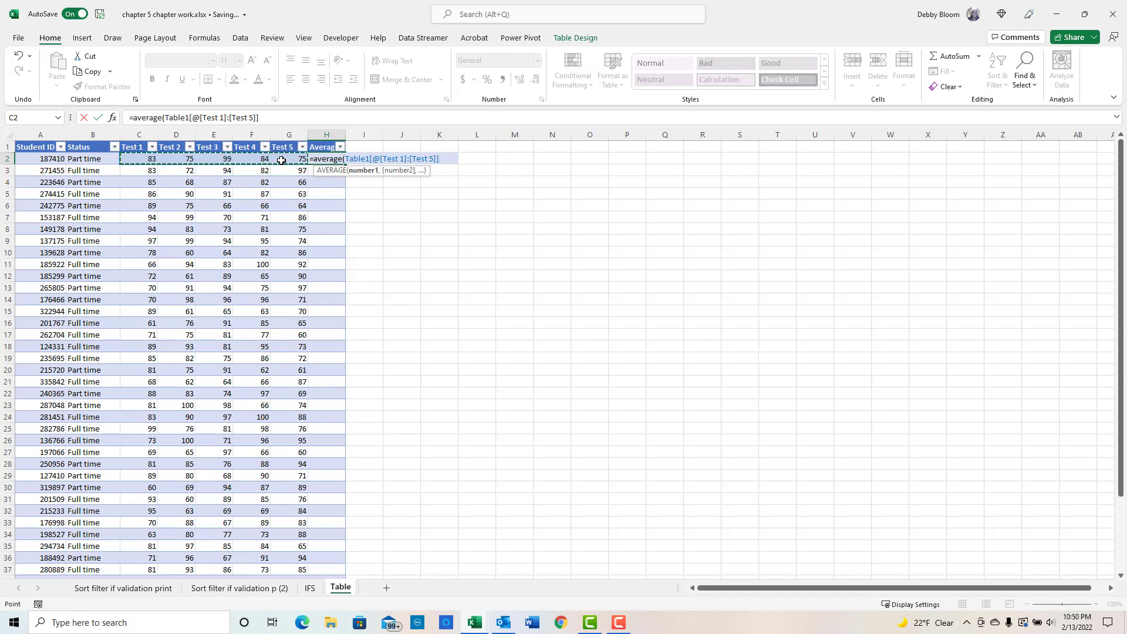
text())
key(Return)
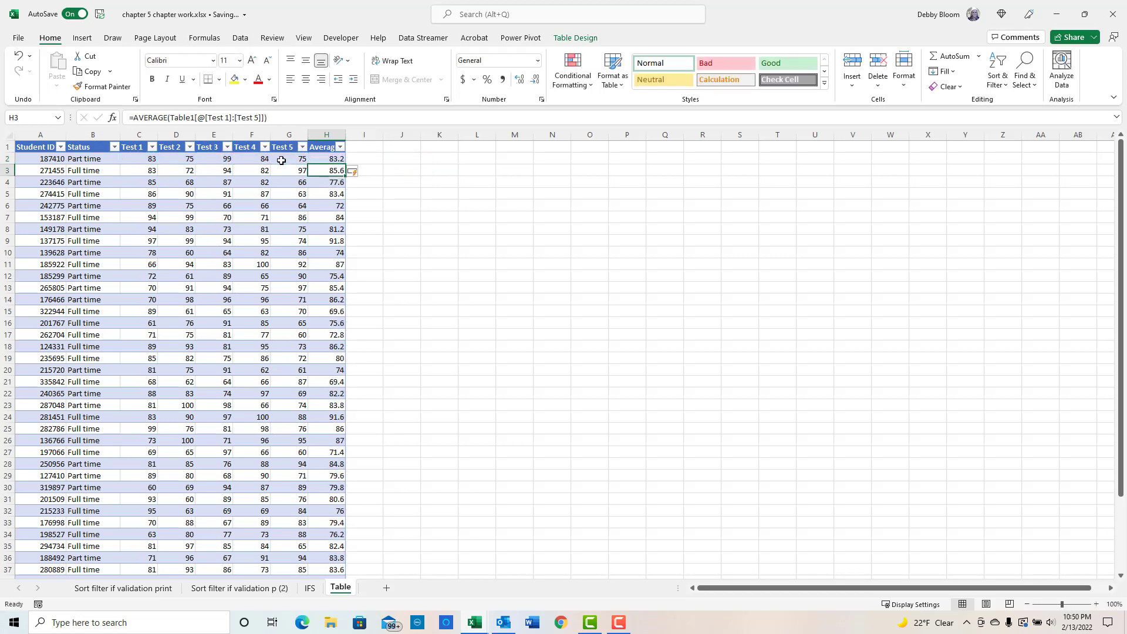